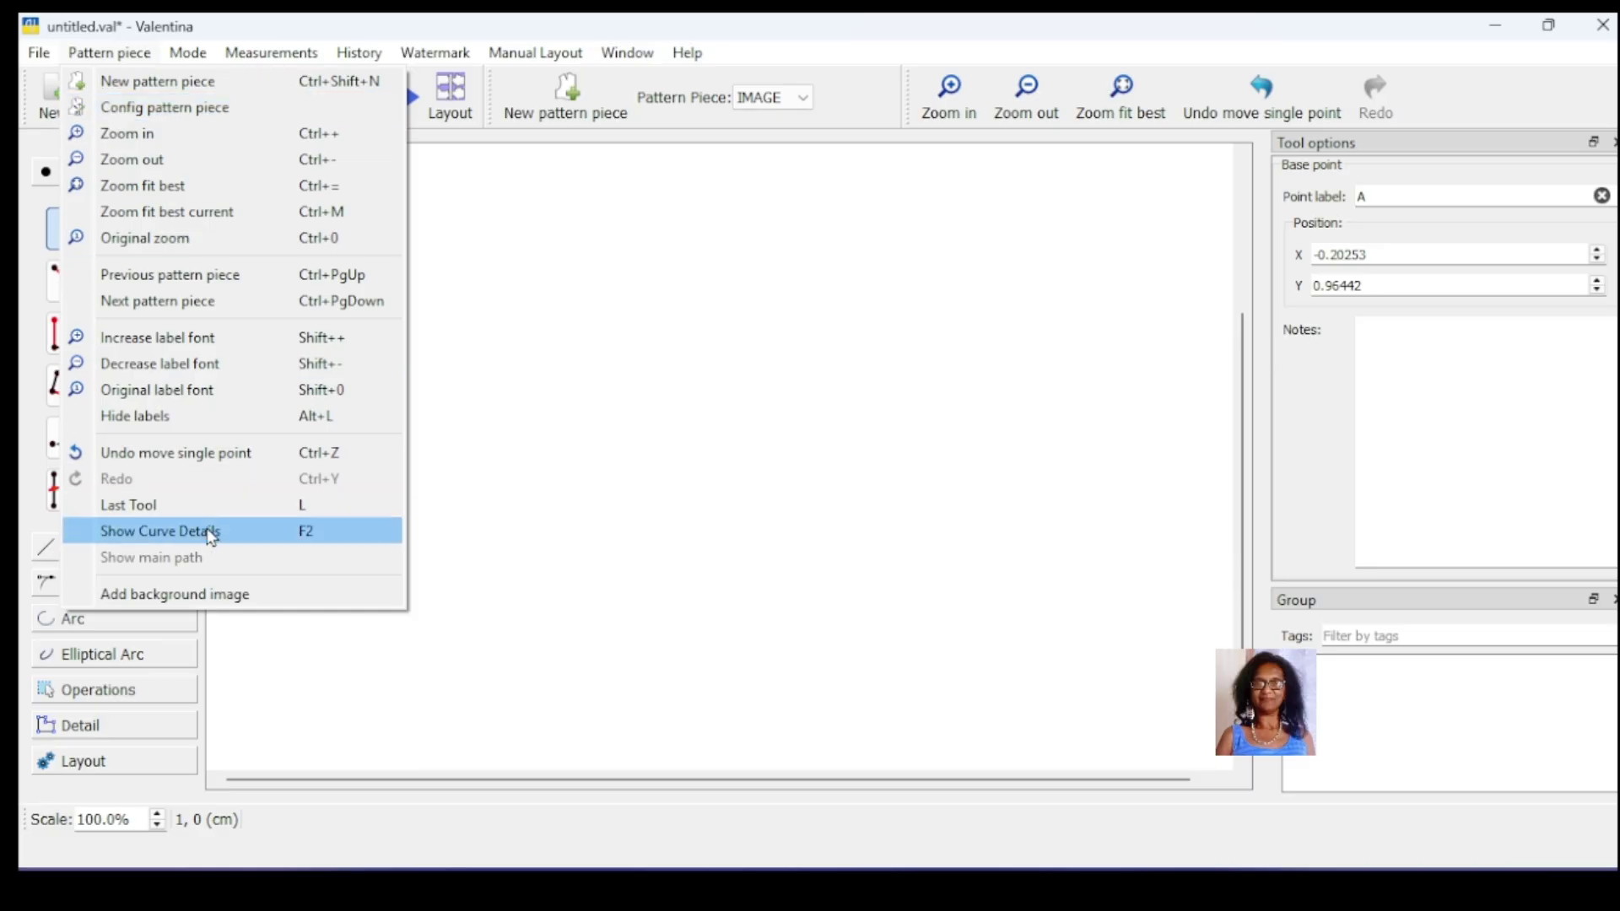
Step: Add the sleeve draft picture from the Desktop as a background image named SLEEVE DRAFT
click(175, 594)
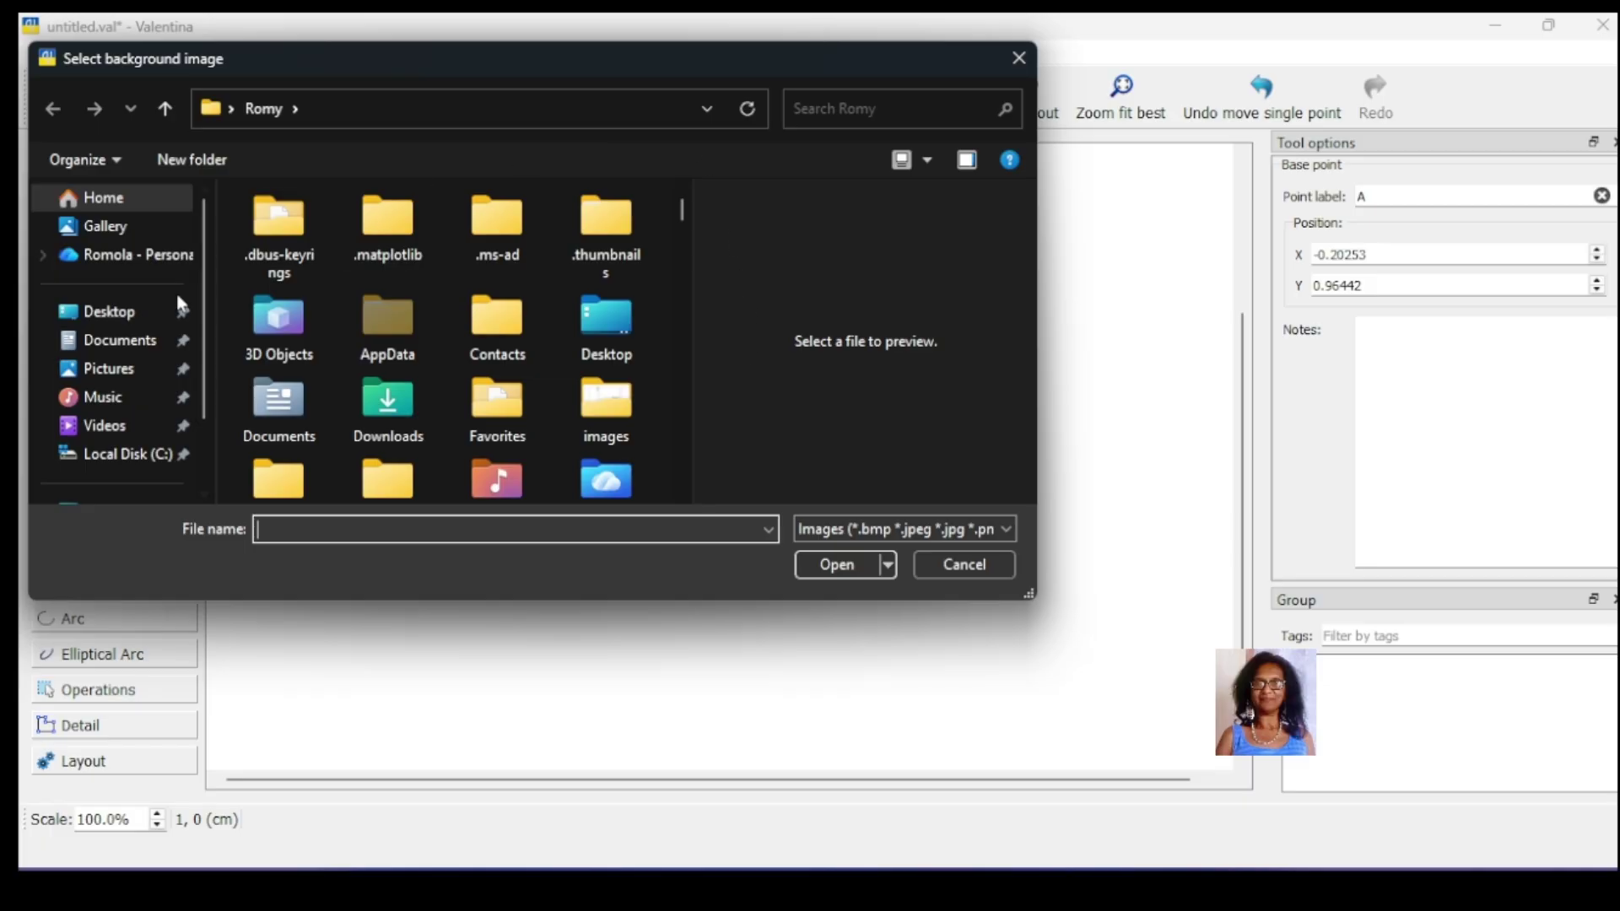
click(105, 320)
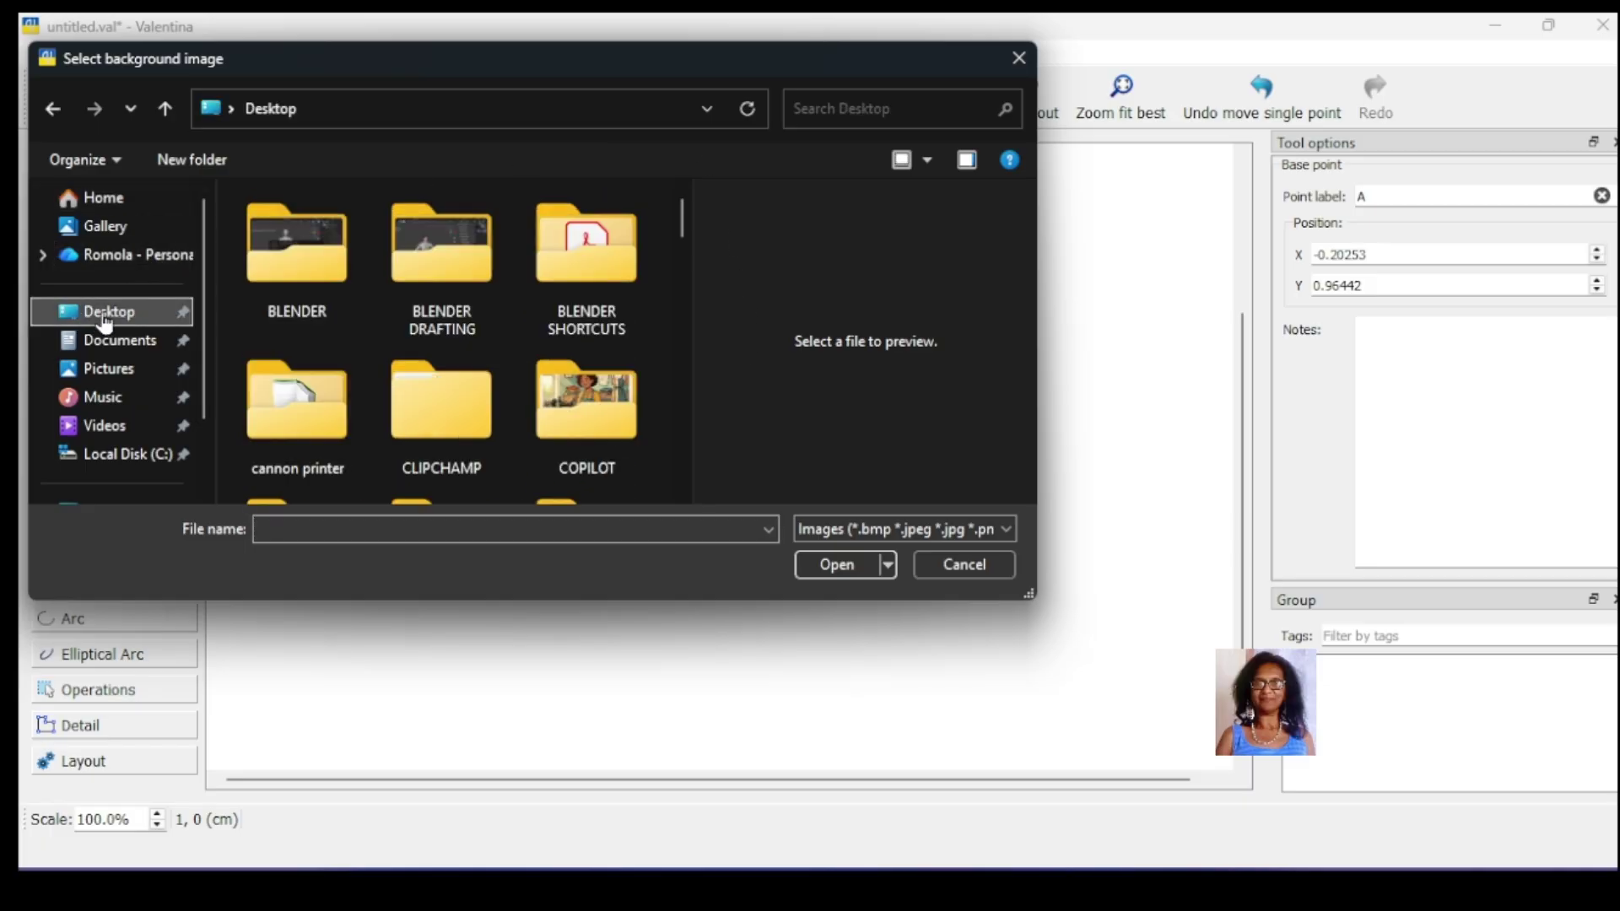
click(286, 250)
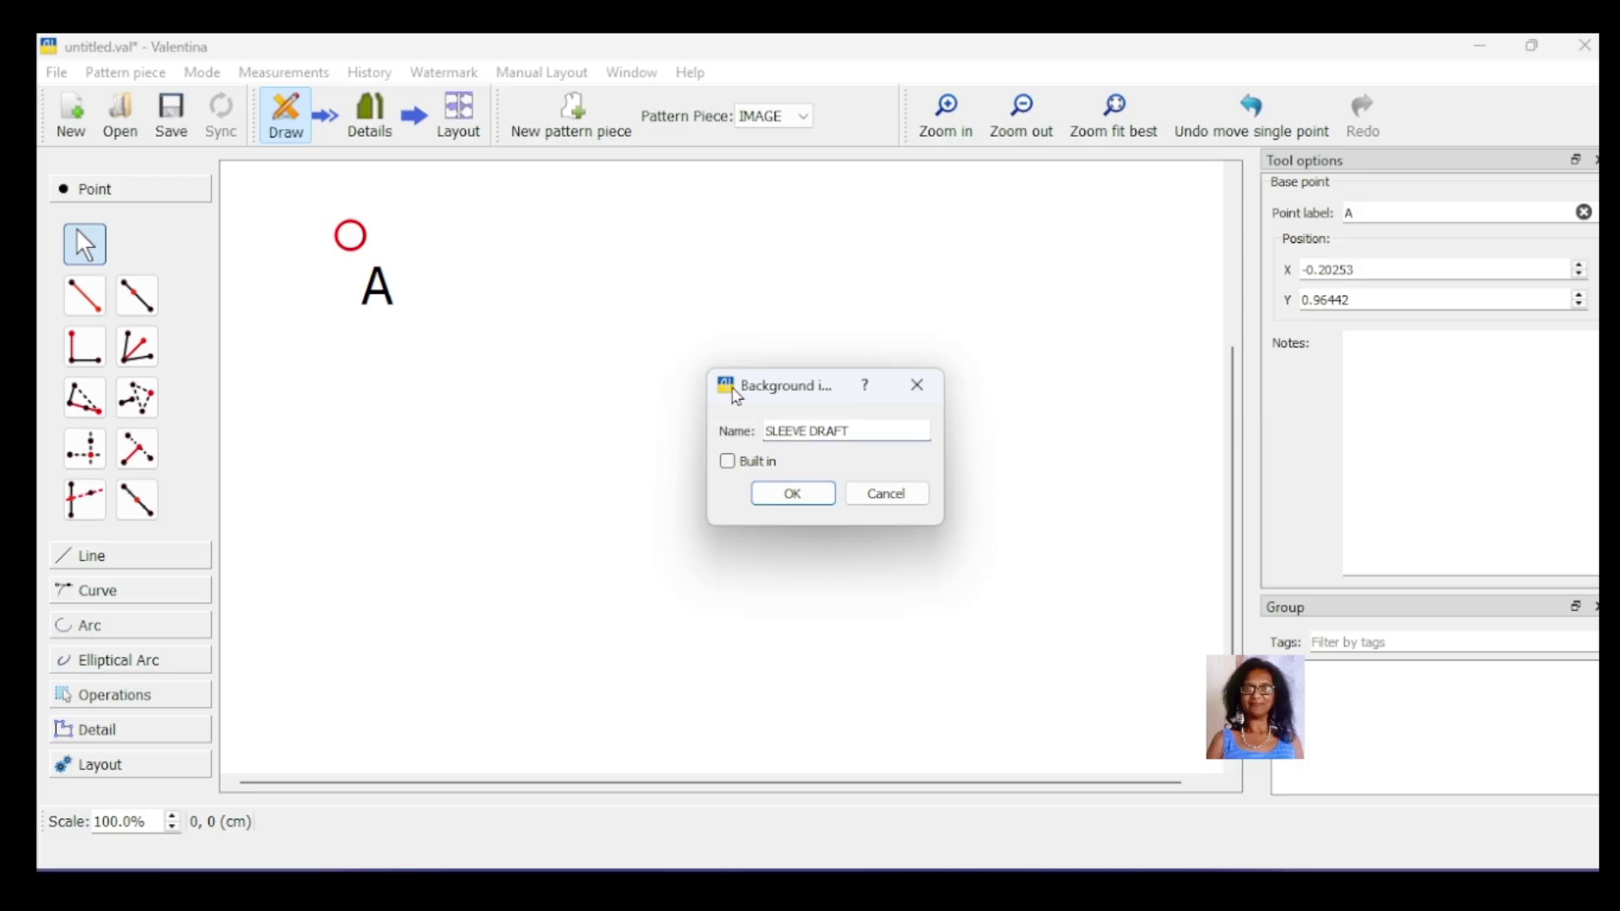
click(791, 494)
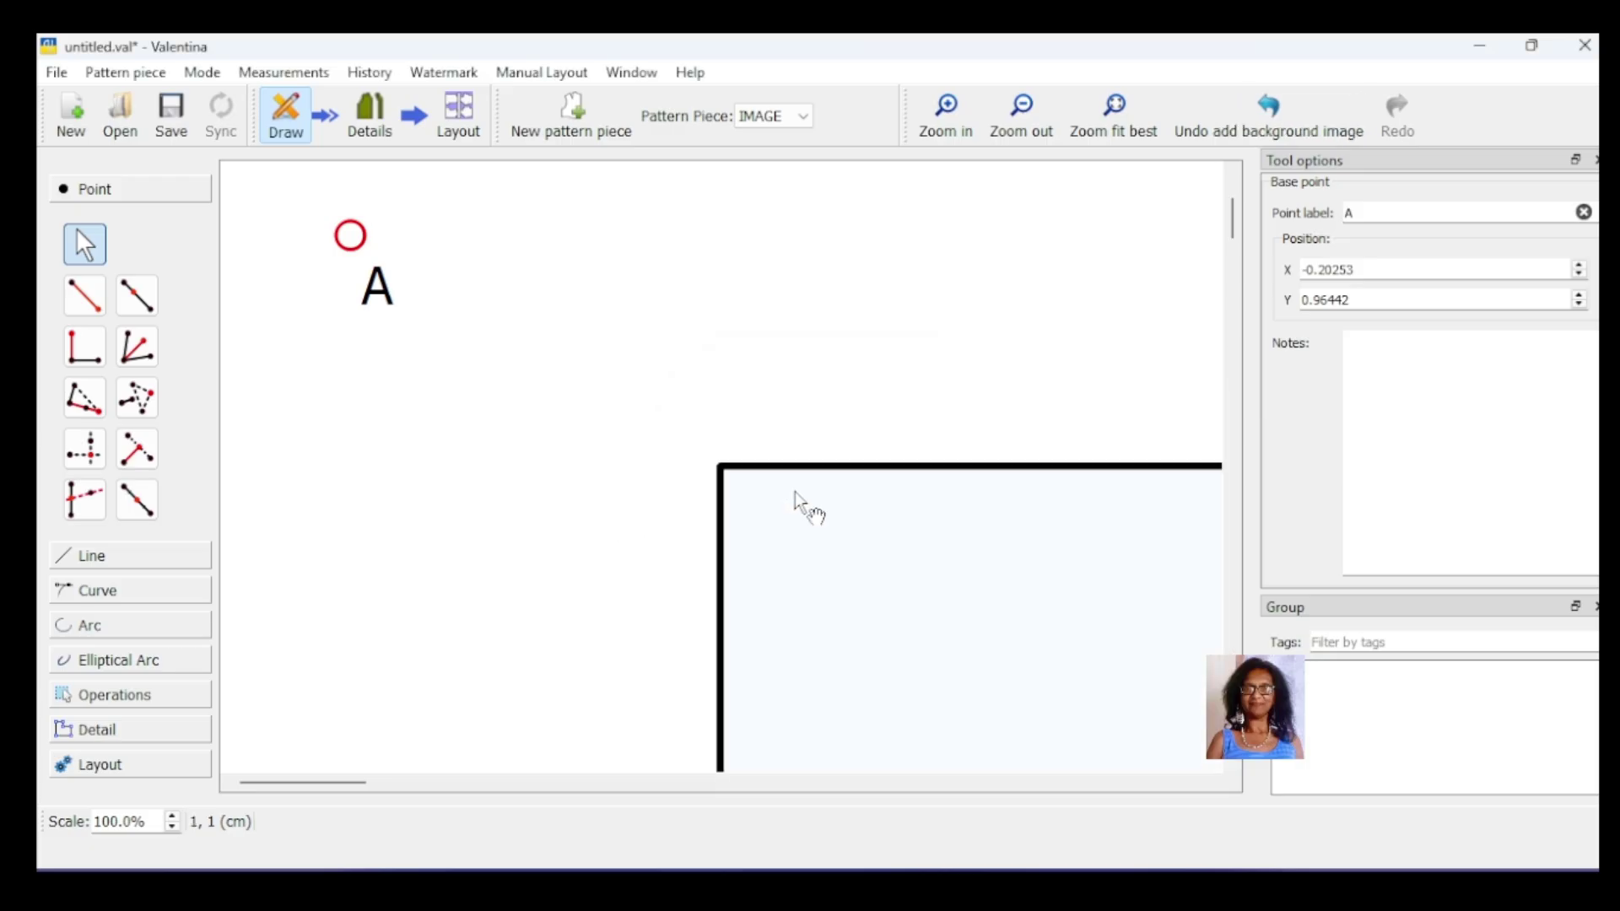
Step: Scale down the SLEEVE DRAFT background image from its upper-left corner handle
click(941, 567)
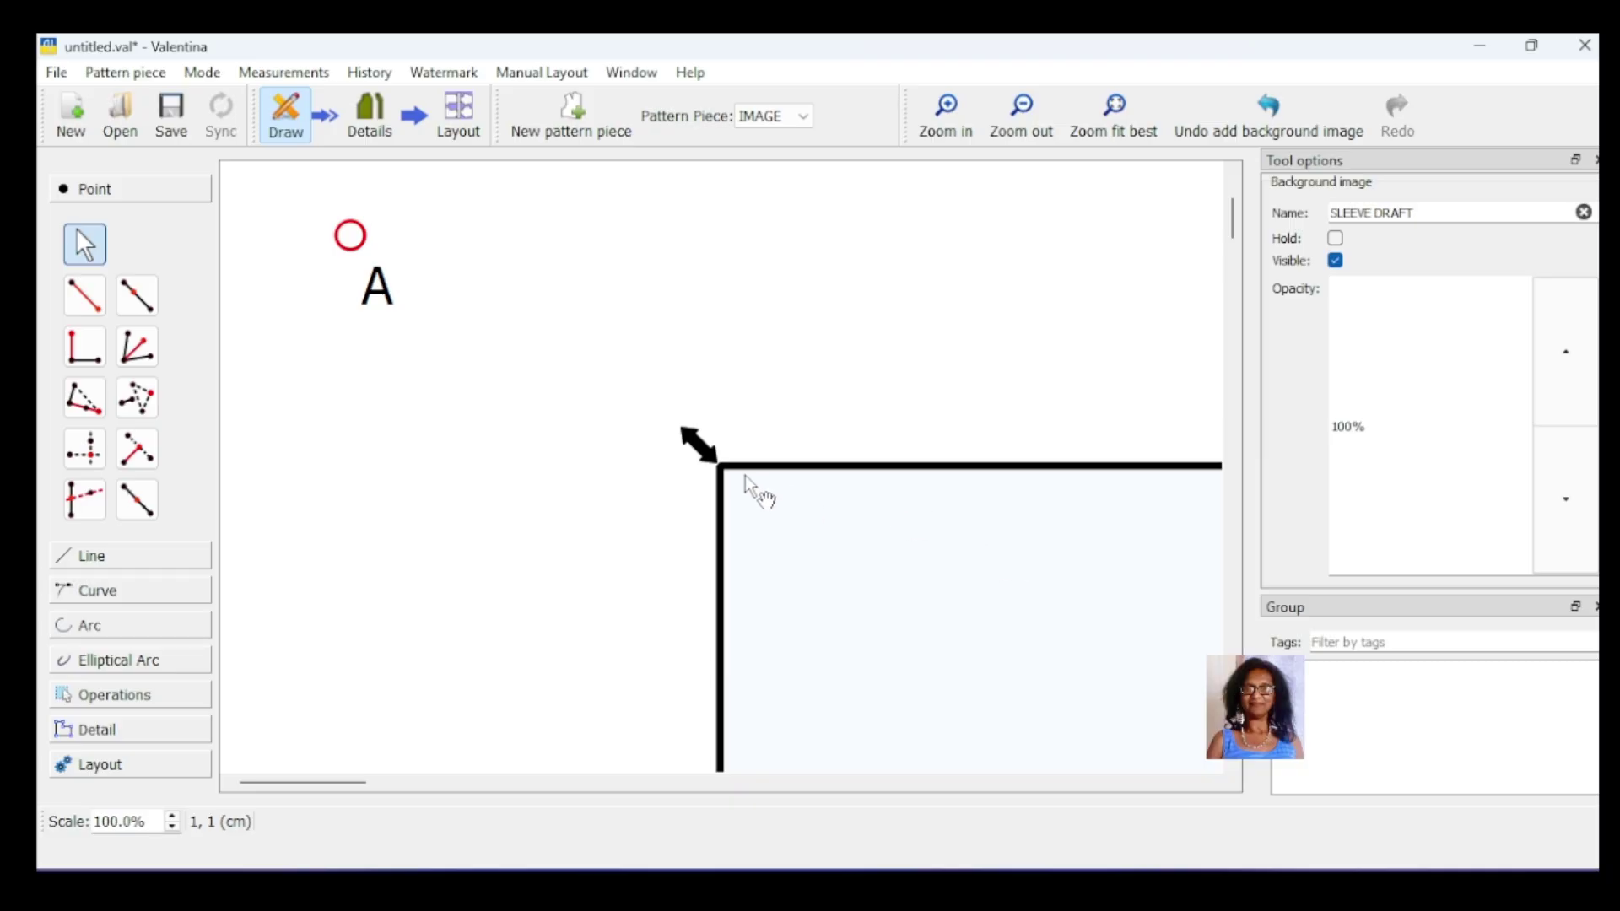
scroll(940, 560, down, 3)
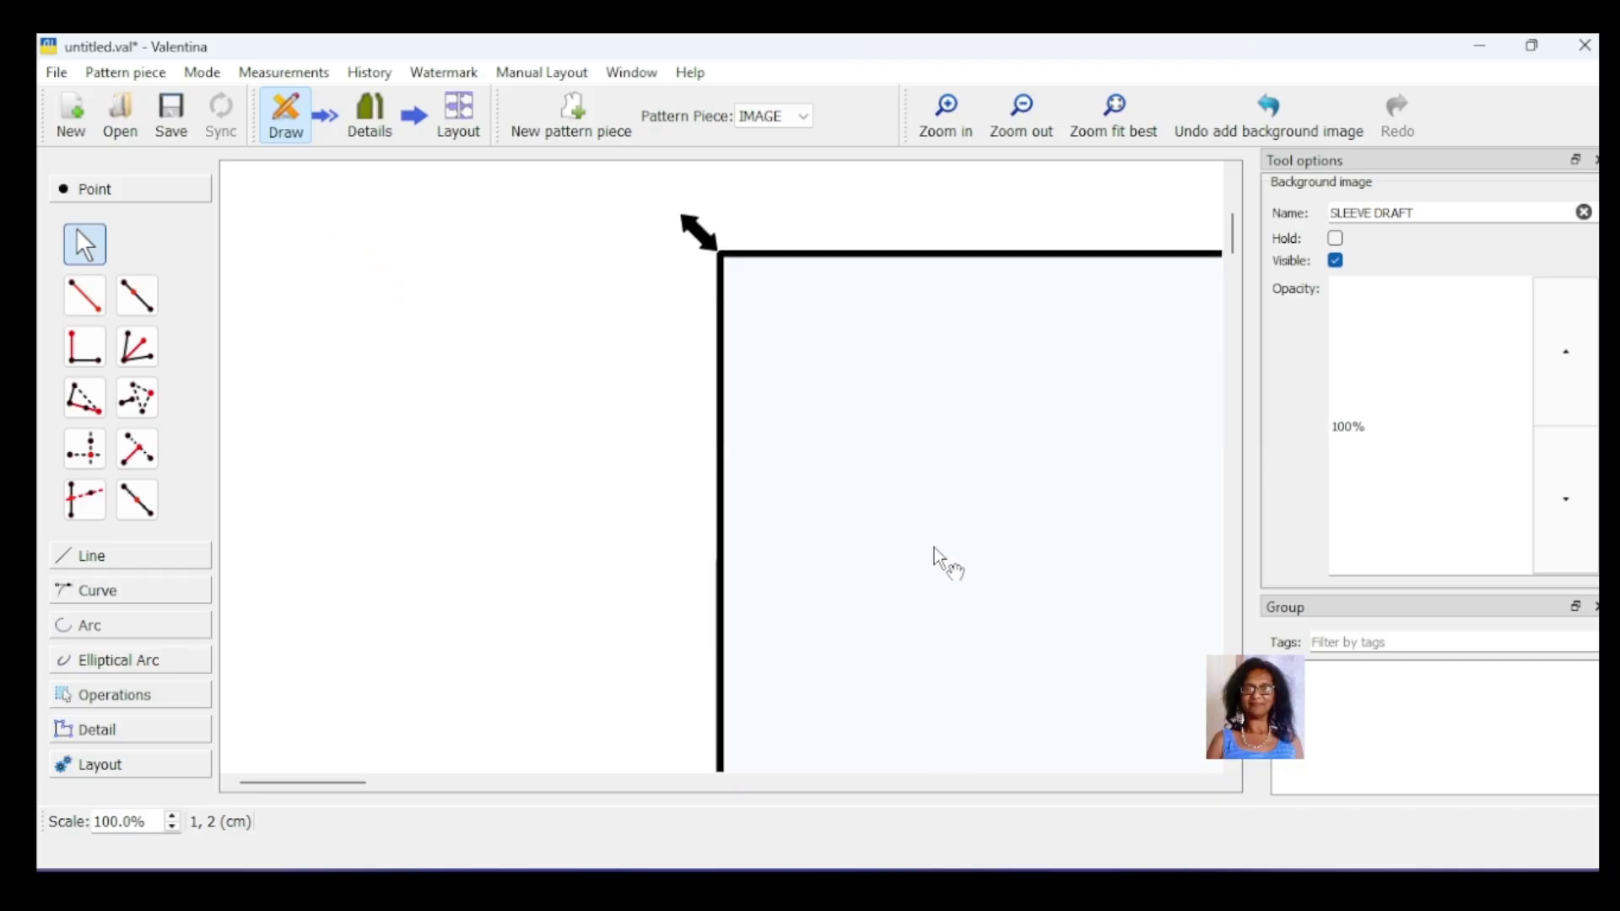
scroll(940, 560, up, 5)
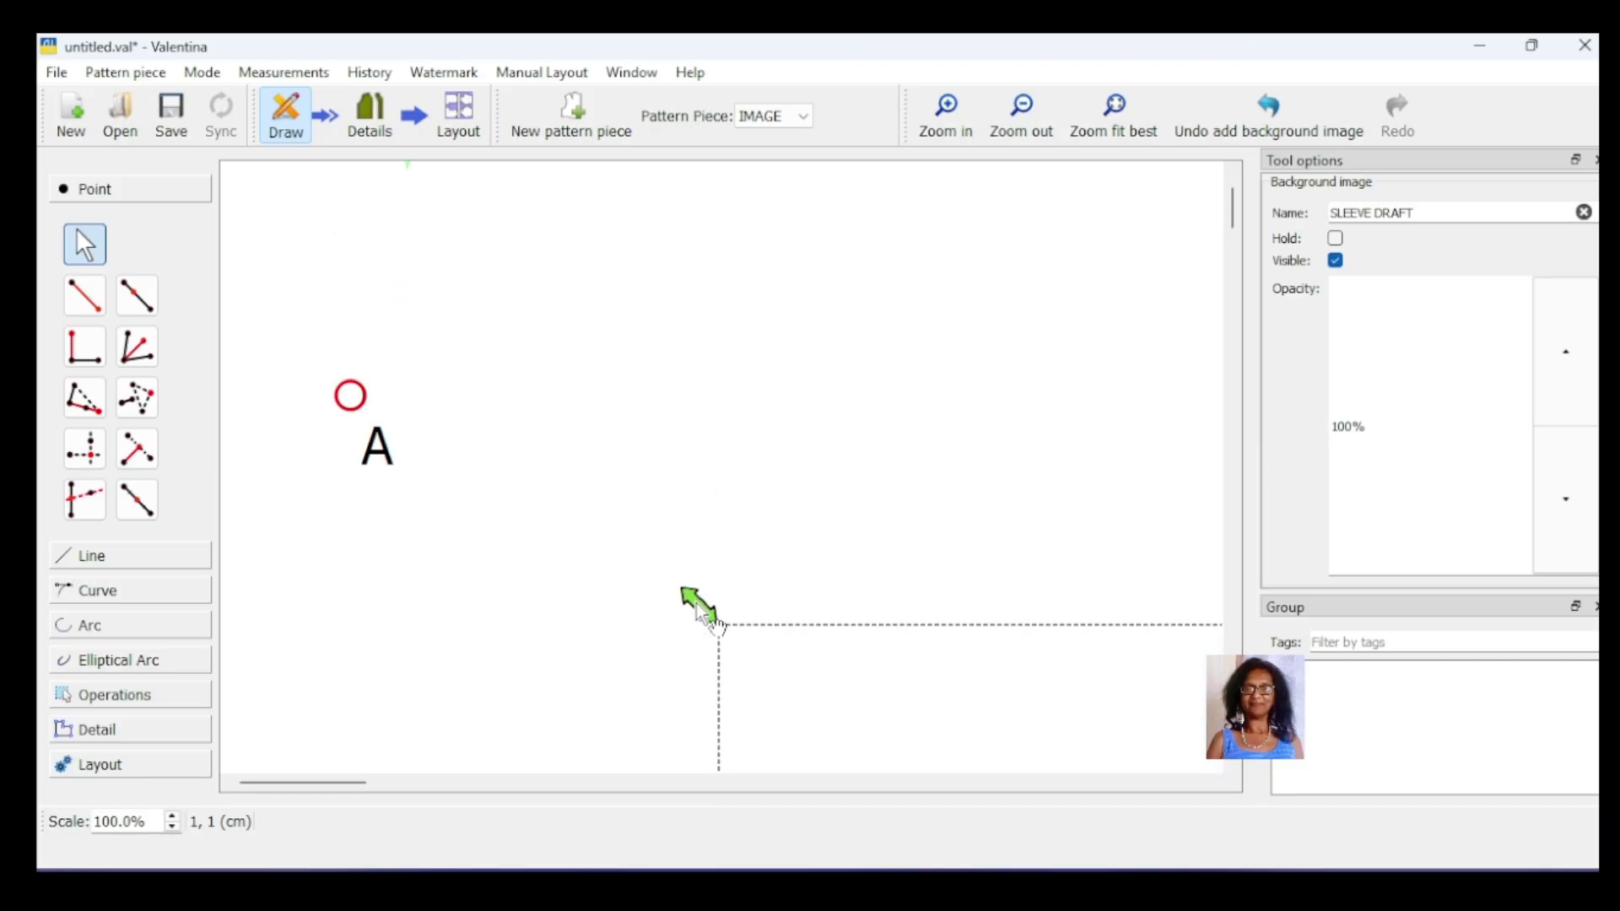
click(695, 602)
drag(694, 598, 992, 736)
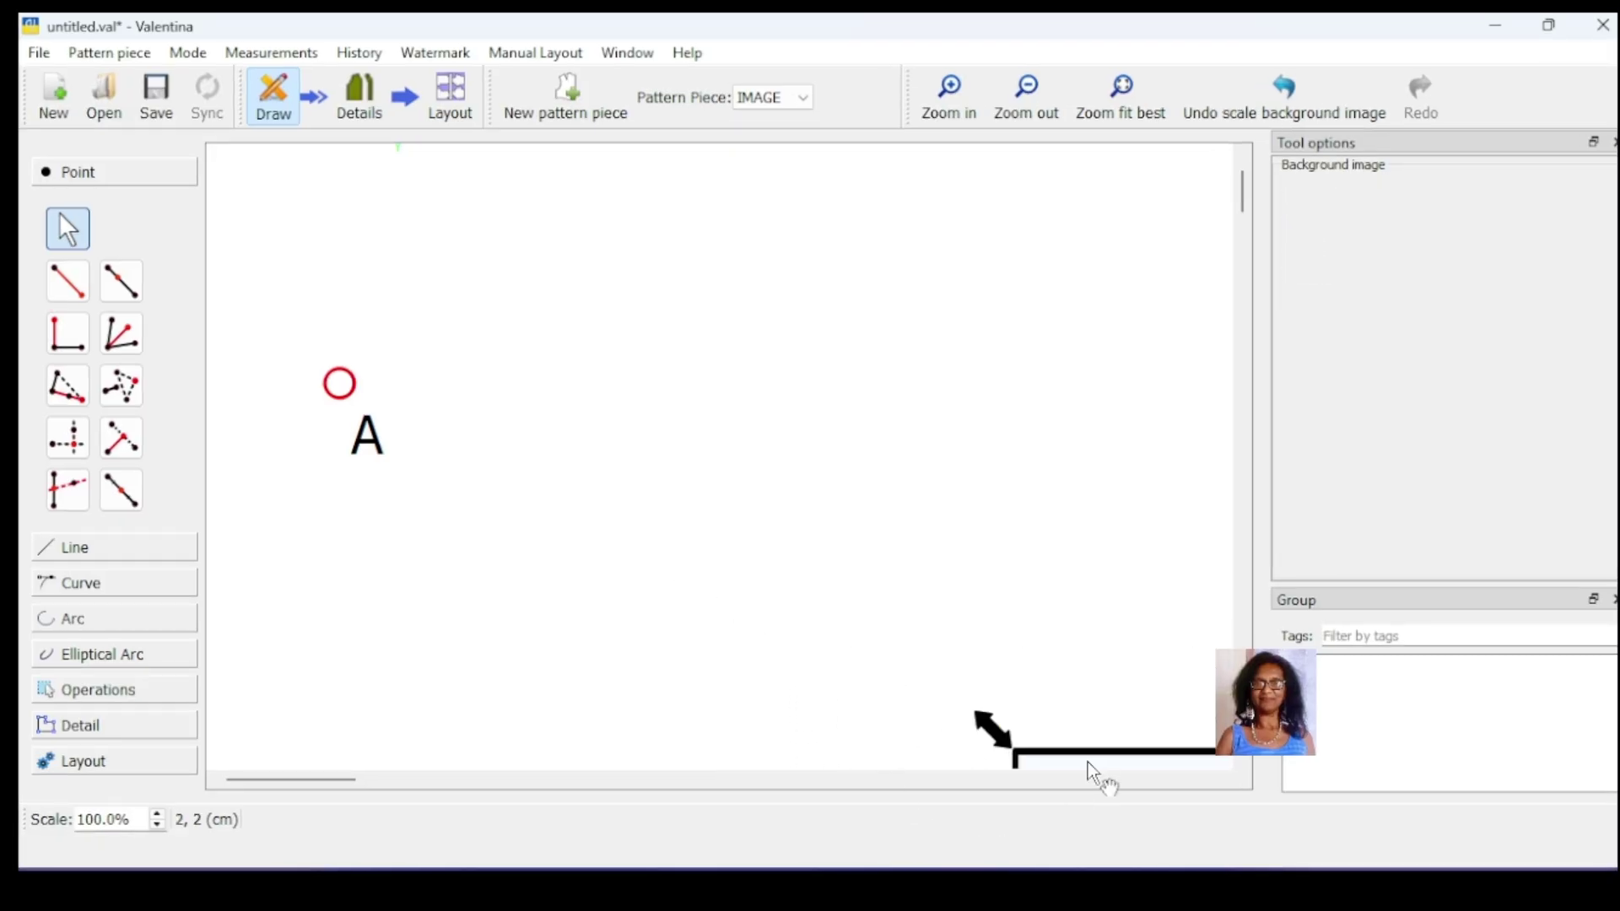
drag(1096, 770, 734, 447)
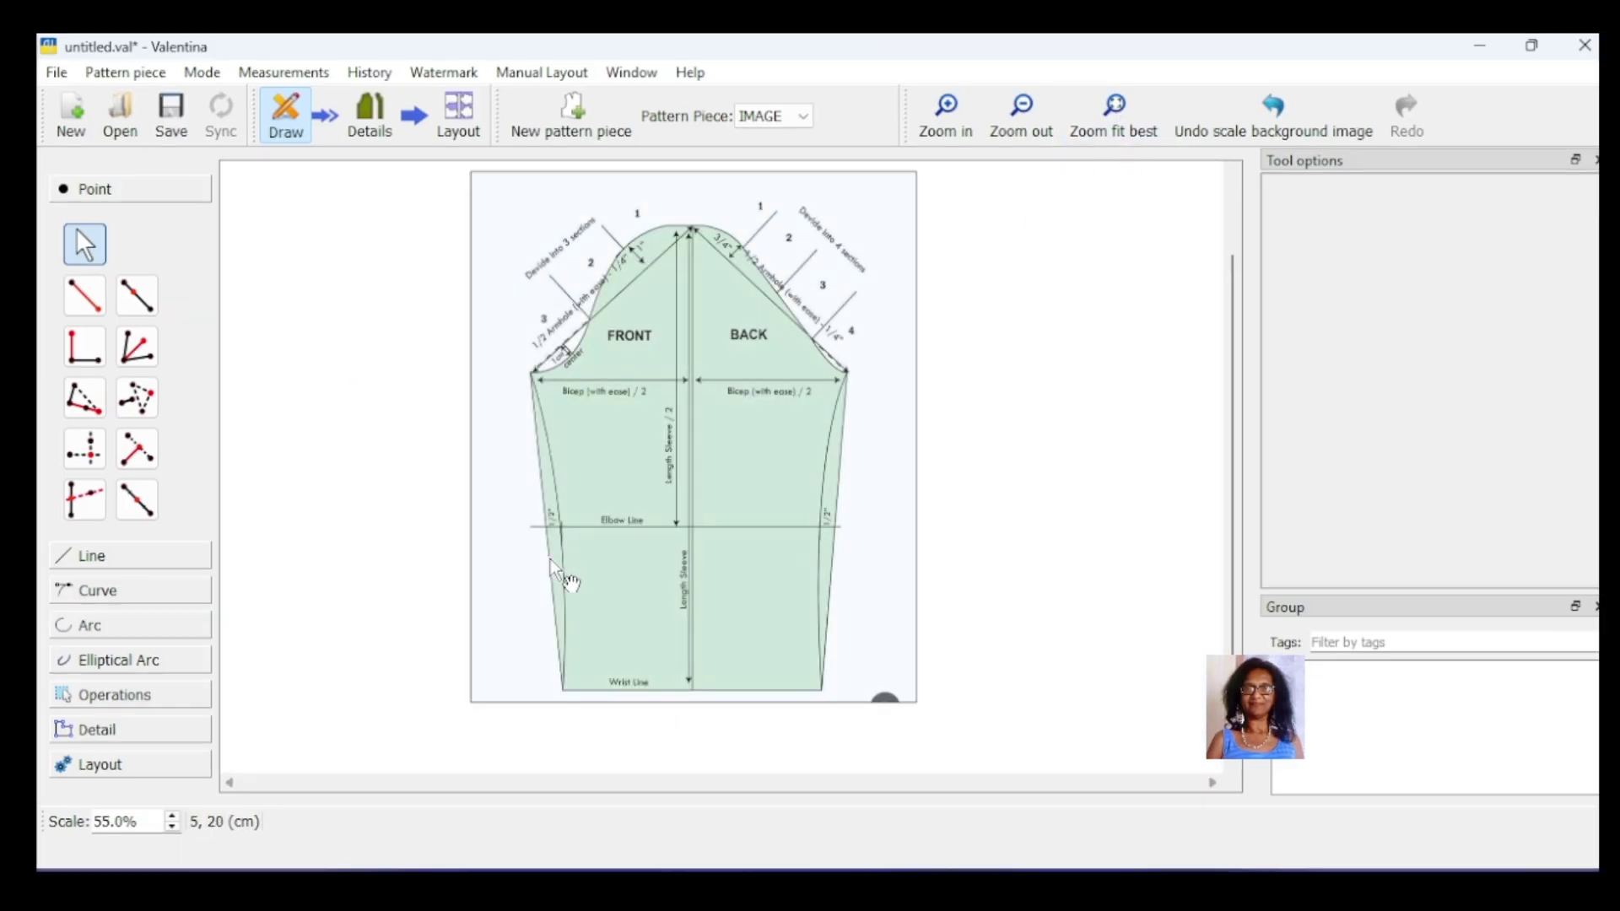
Step: Arrange the sleeve image and base point A side by side on the sheet, and shrink the image from a corner handle
drag(622, 564, 459, 615)
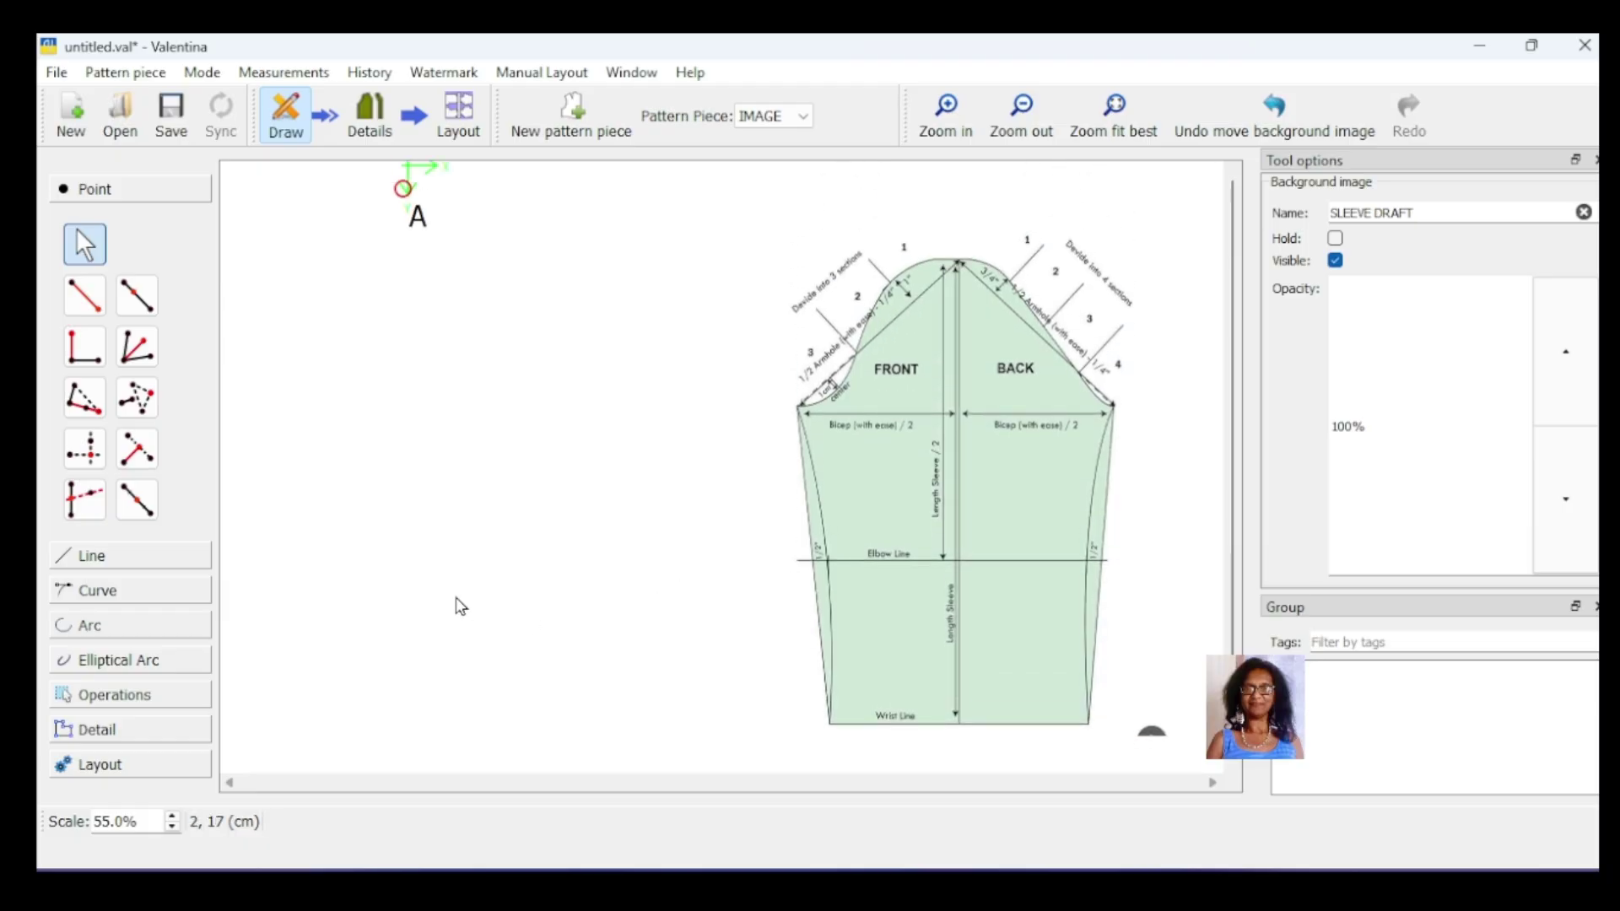
drag(405, 186, 470, 361)
drag(976, 458, 933, 468)
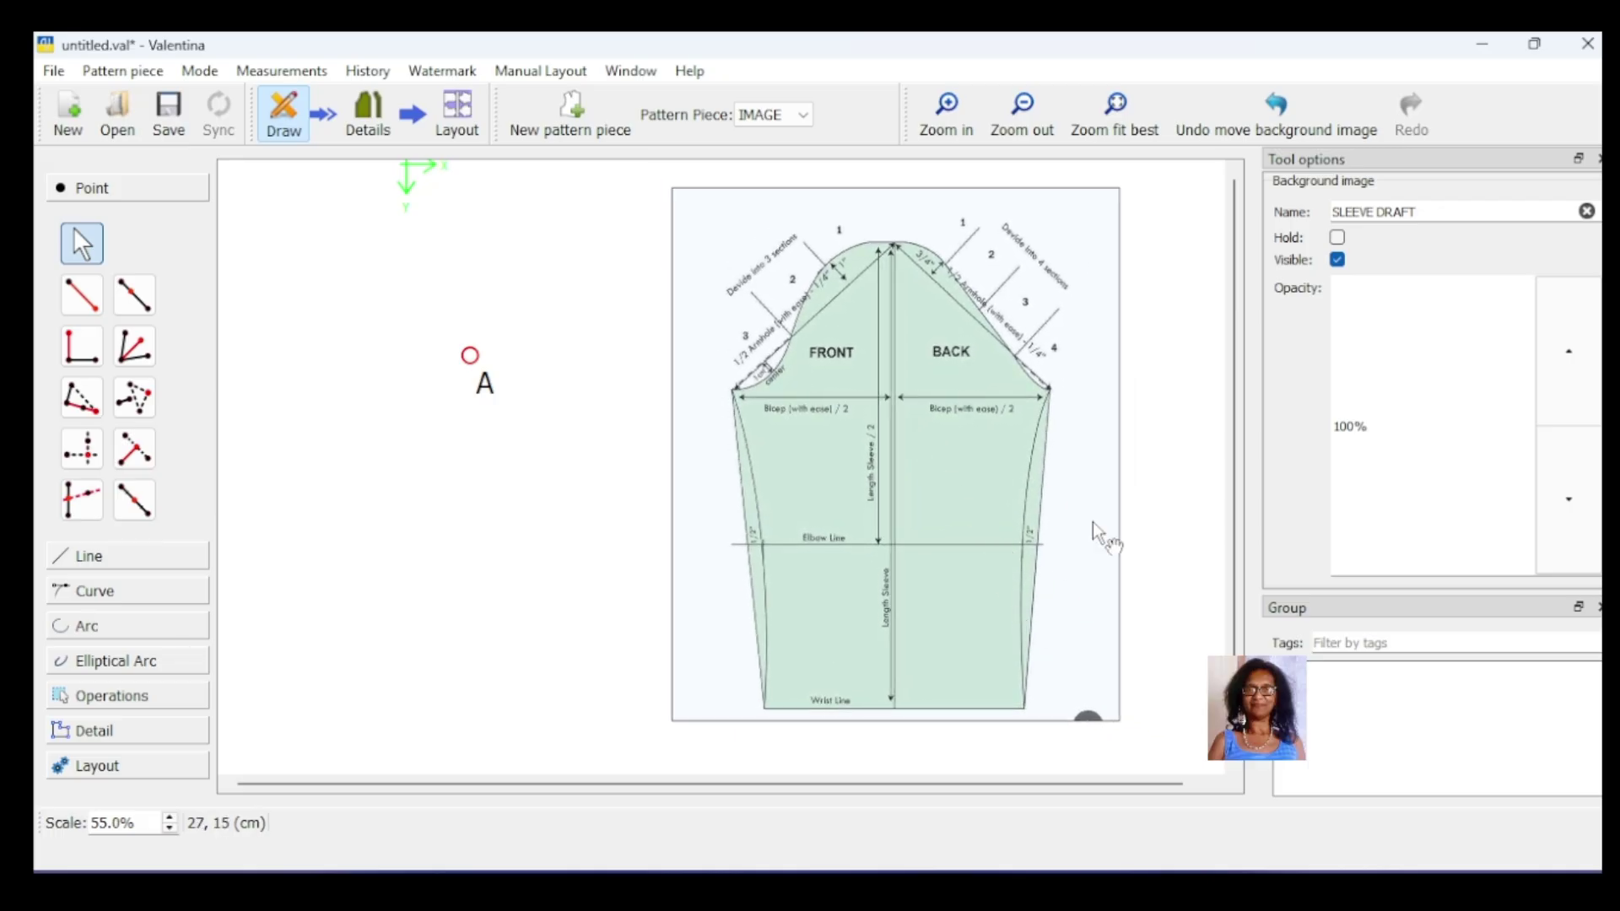
click(1025, 578)
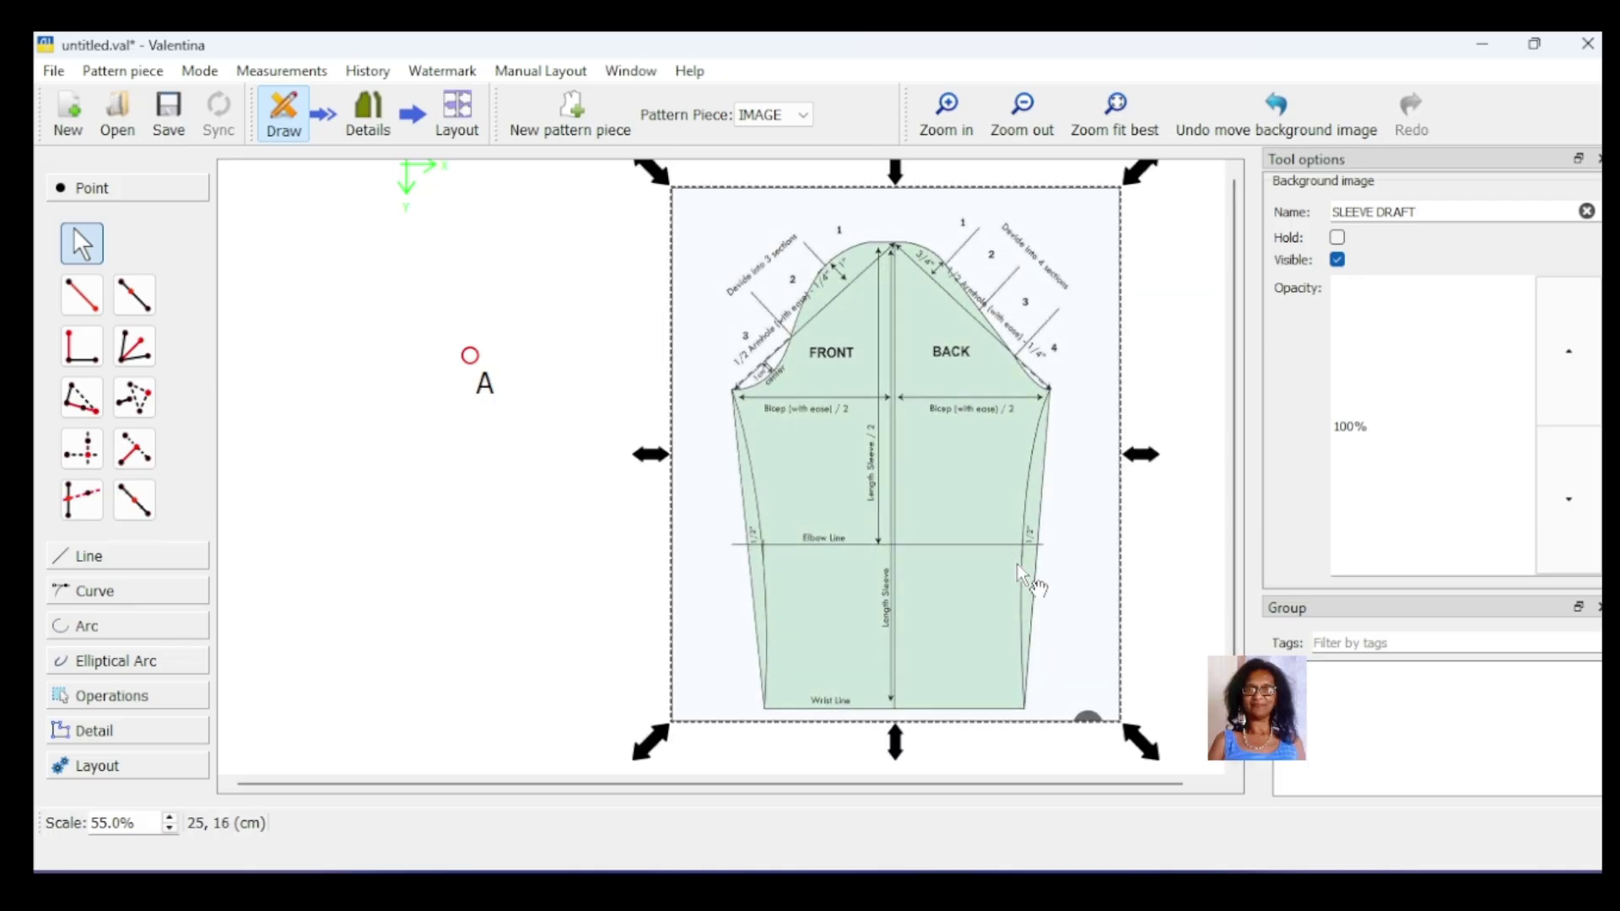
mouse_move(1139, 741)
mouse_down()
mouse_move(1038, 549)
mouse_move(1156, 738)
mouse_move(1033, 519)
mouse_move(1164, 751)
mouse_up()
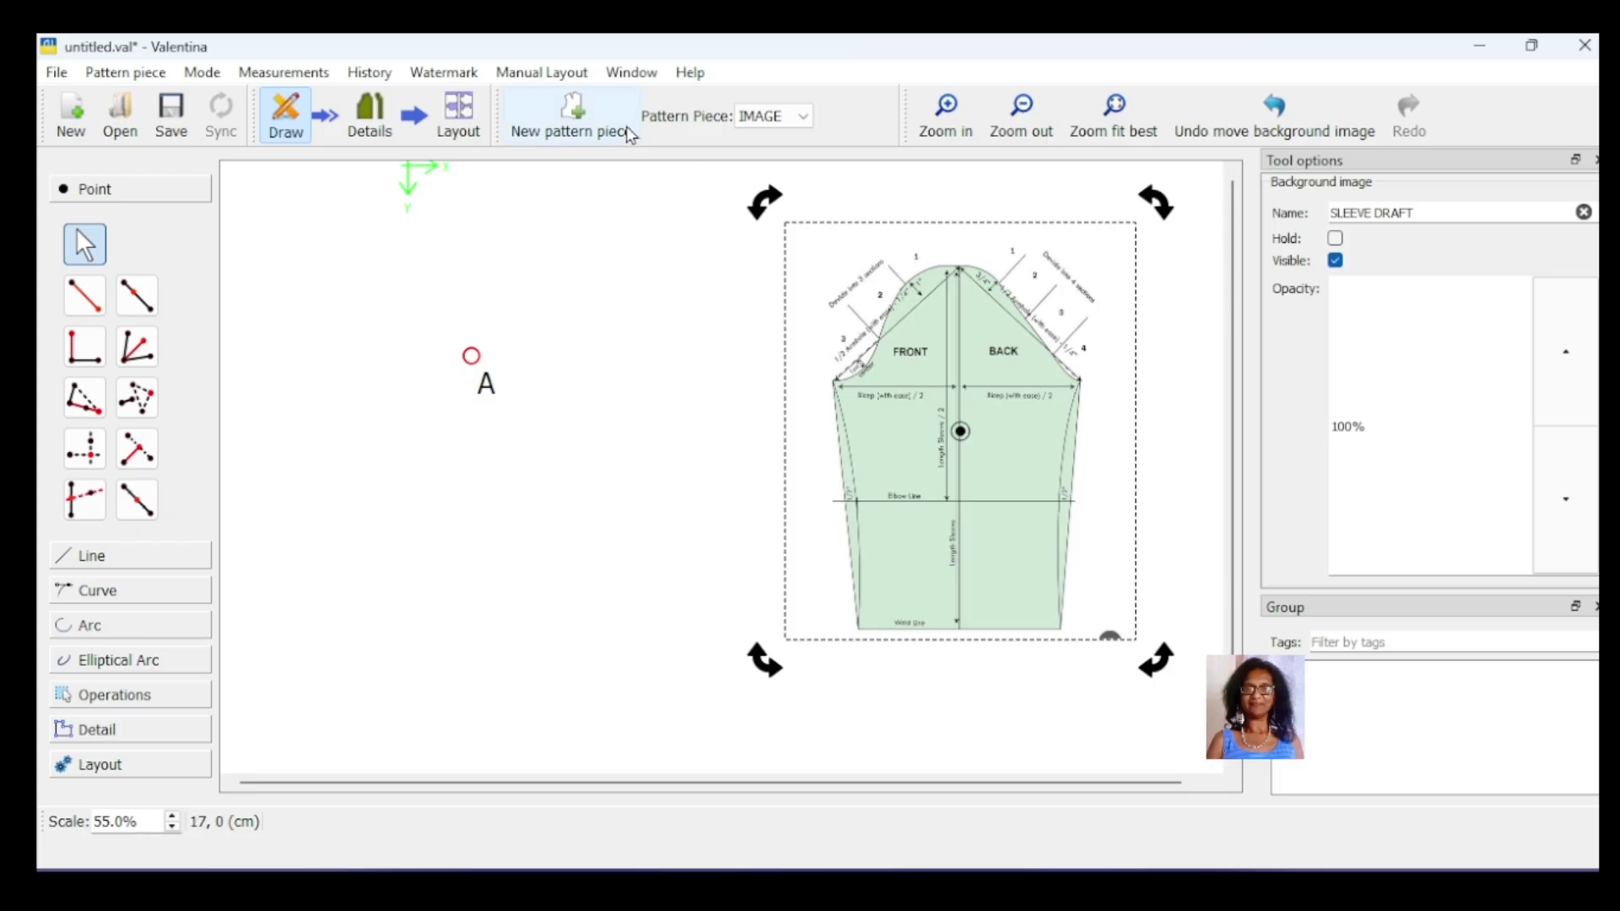
Step: Show the Background images transformation options and enlarge their area so all controls fit
click(629, 75)
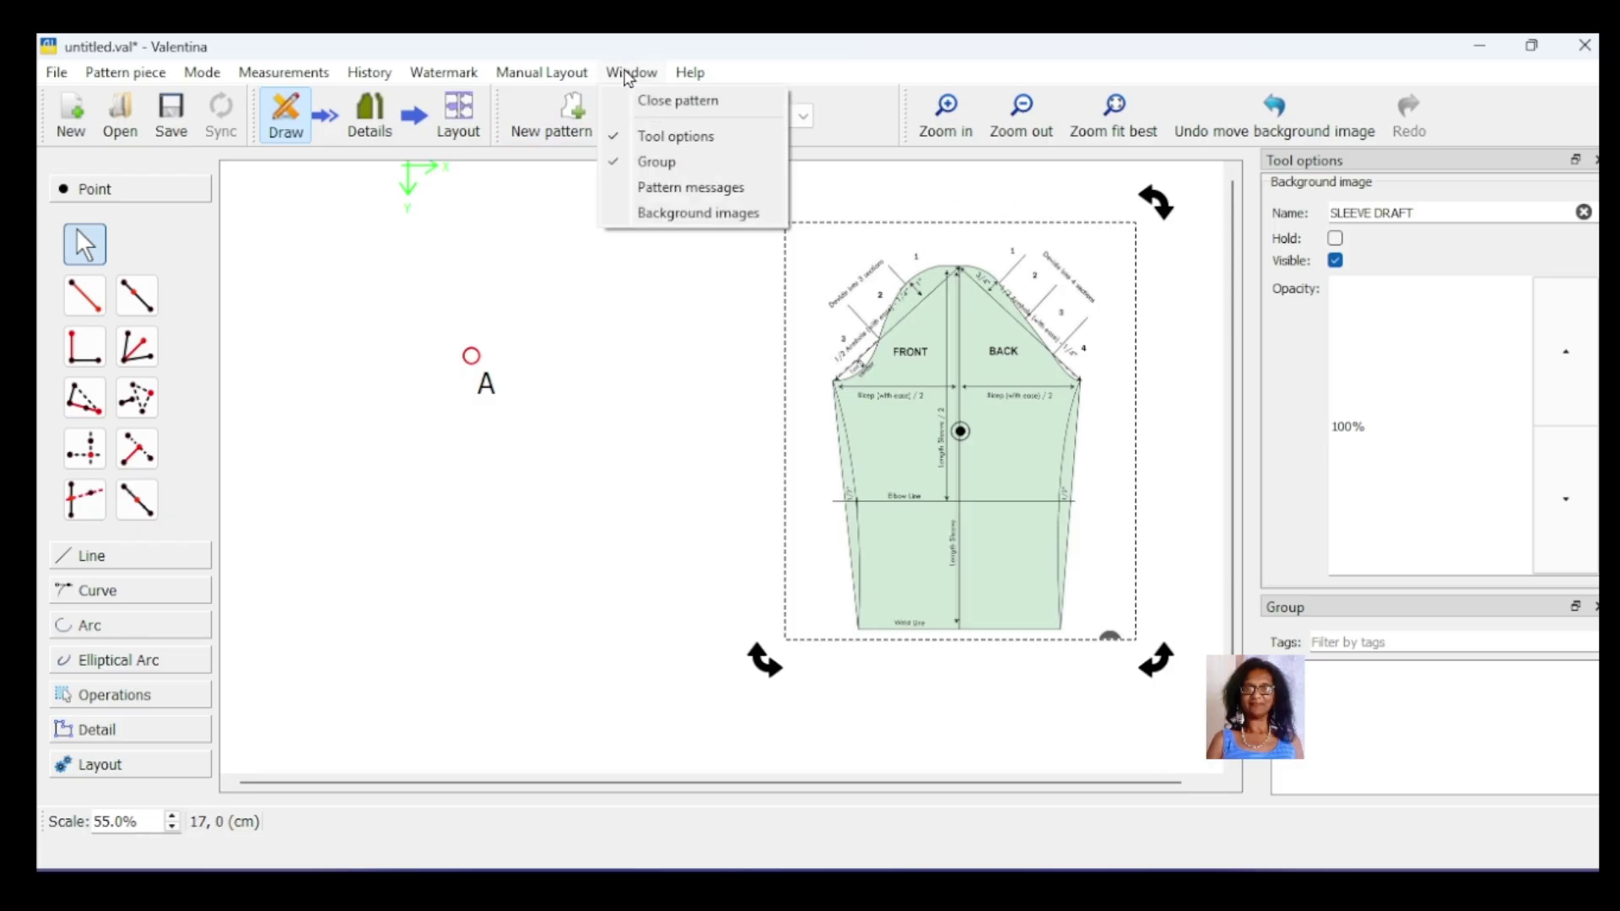
click(659, 215)
scroll(1398, 432, down, 1)
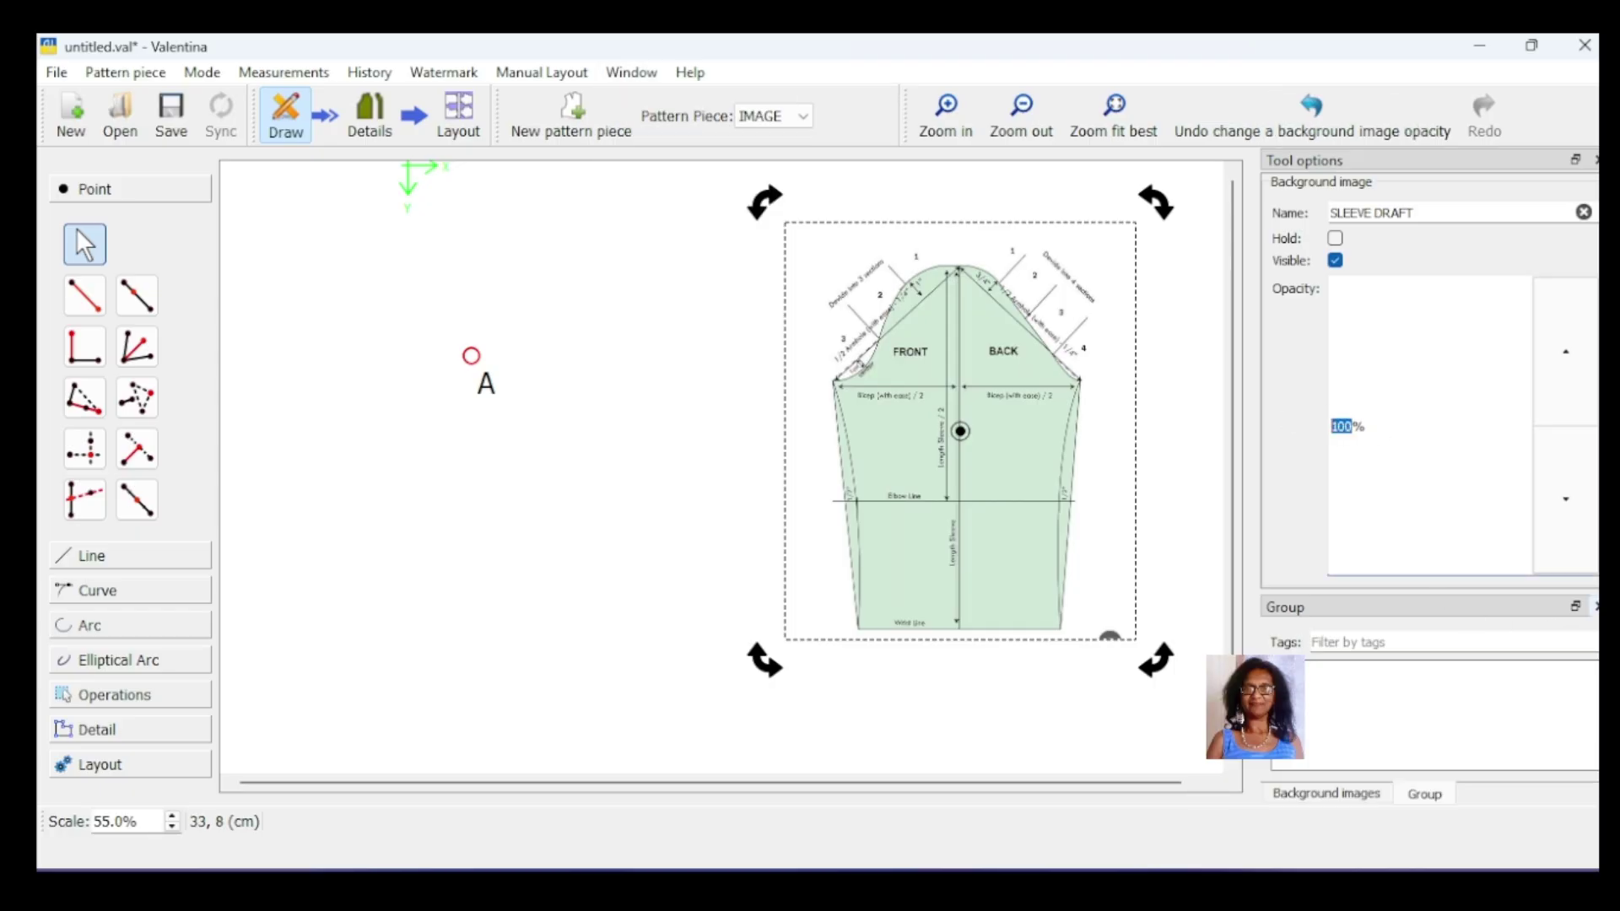
click(1326, 793)
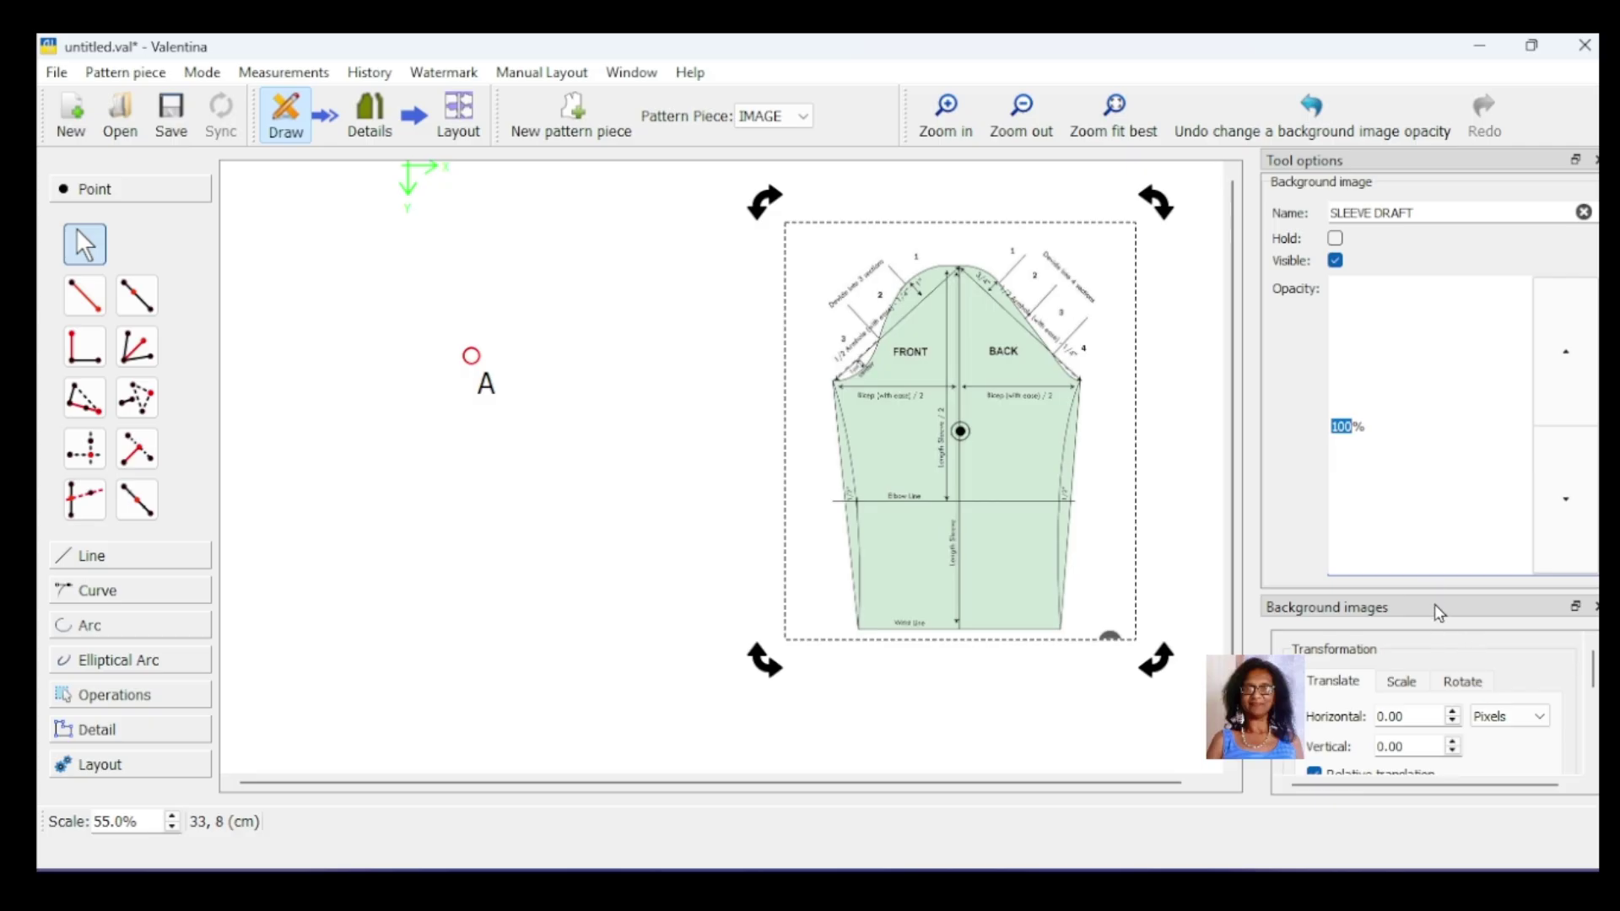
drag(1439, 598, 1428, 434)
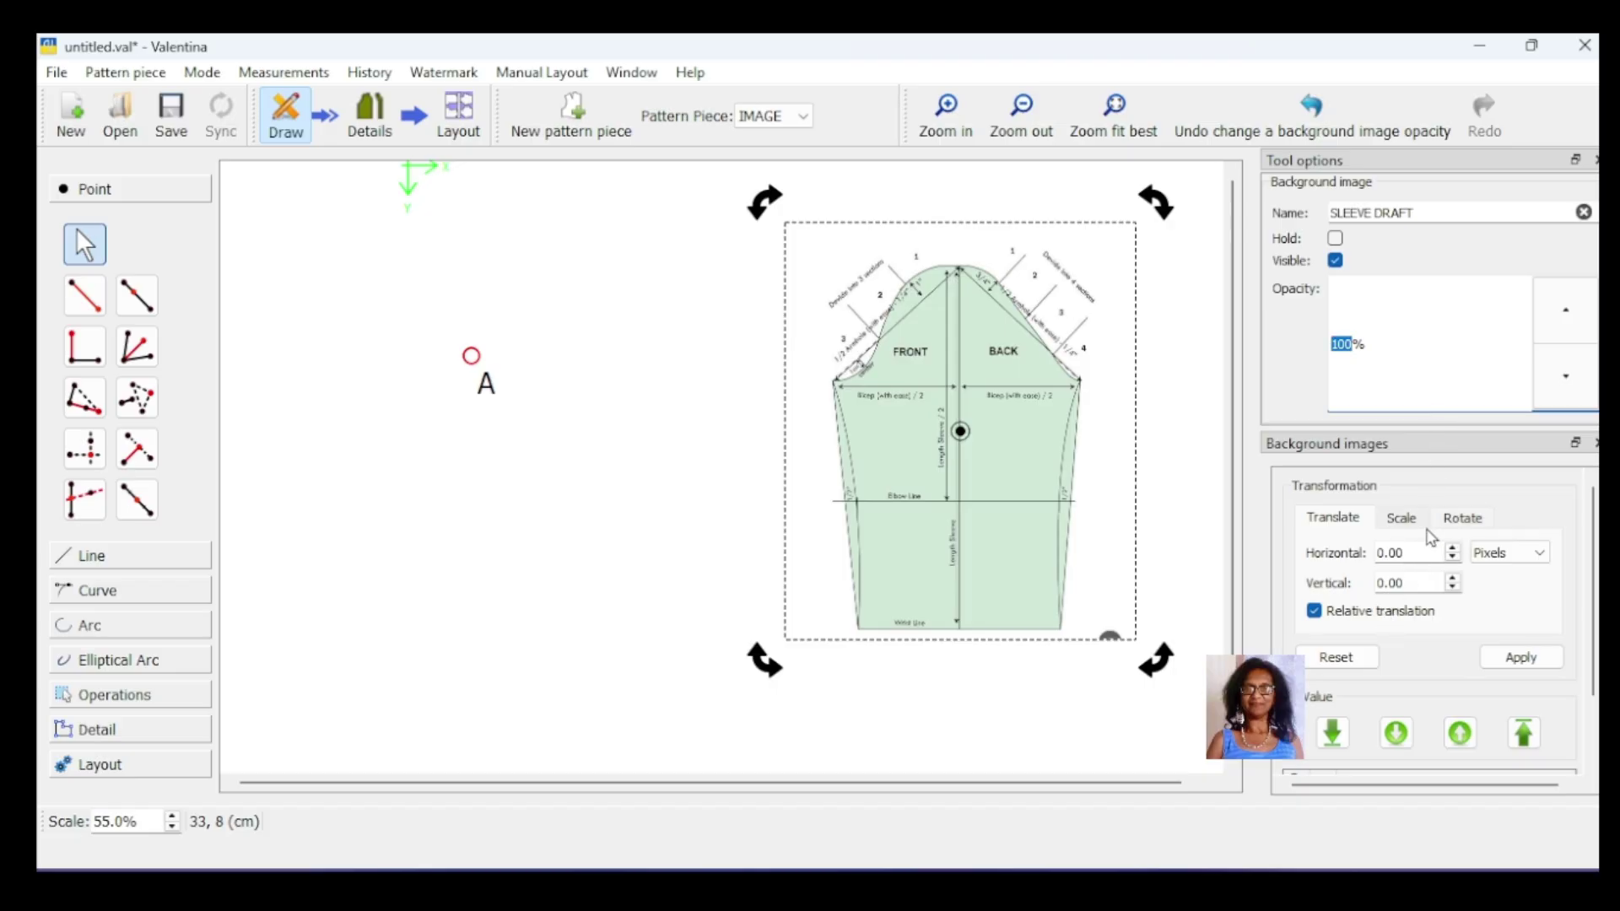
Step: Check the Scale and Rotate transformation options, and turn the sleeve image slightly with its corner rotation handle
click(1400, 521)
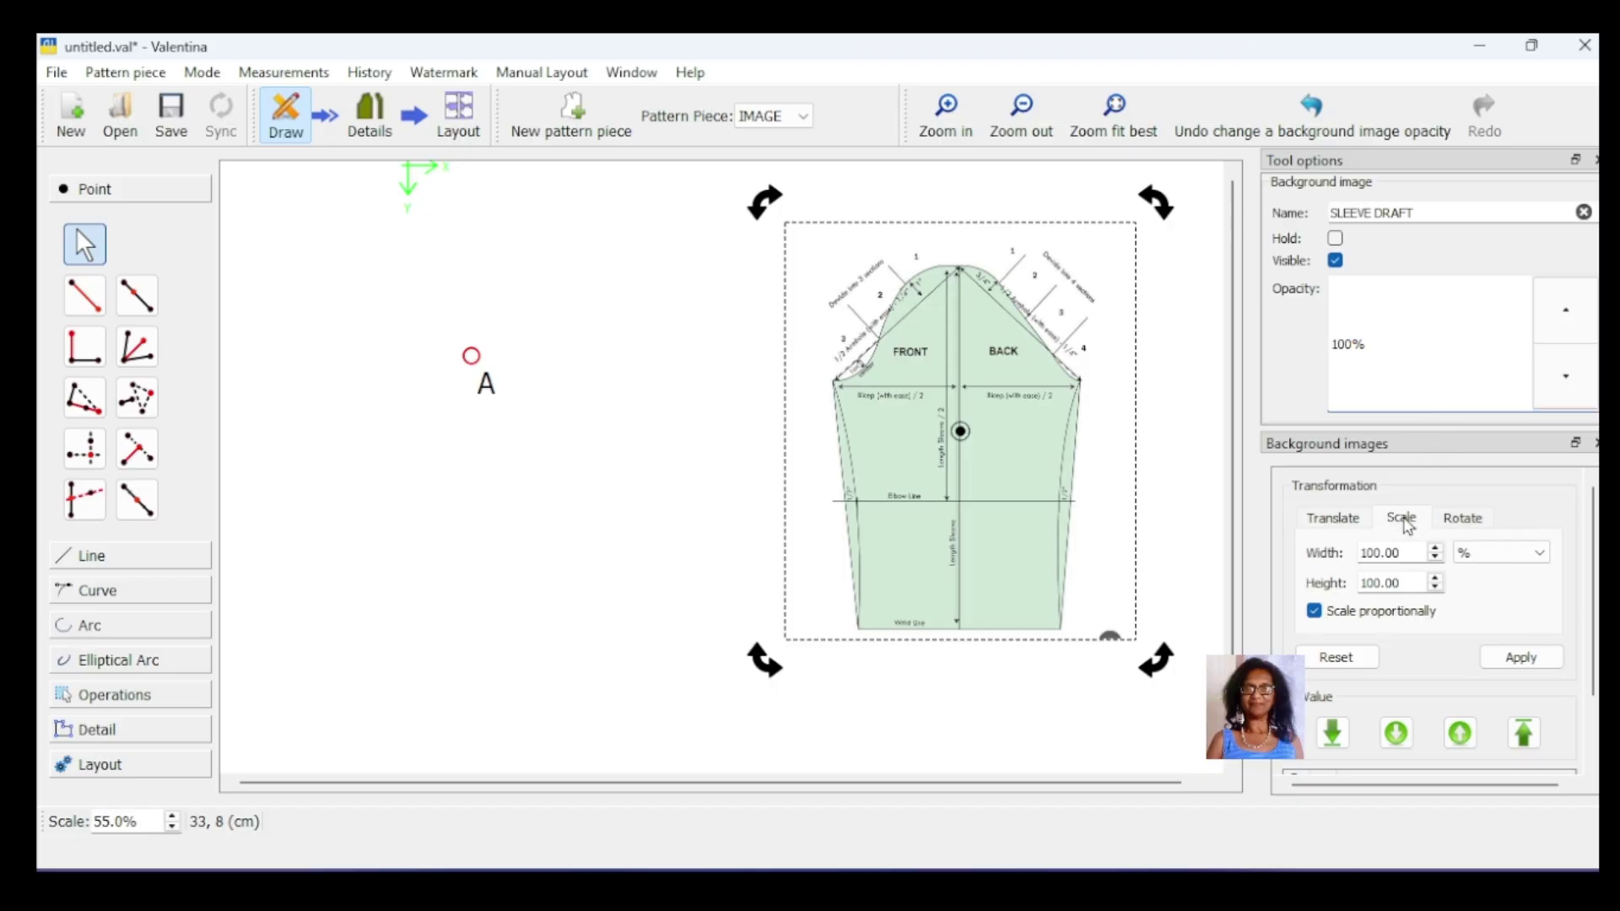
click(1468, 520)
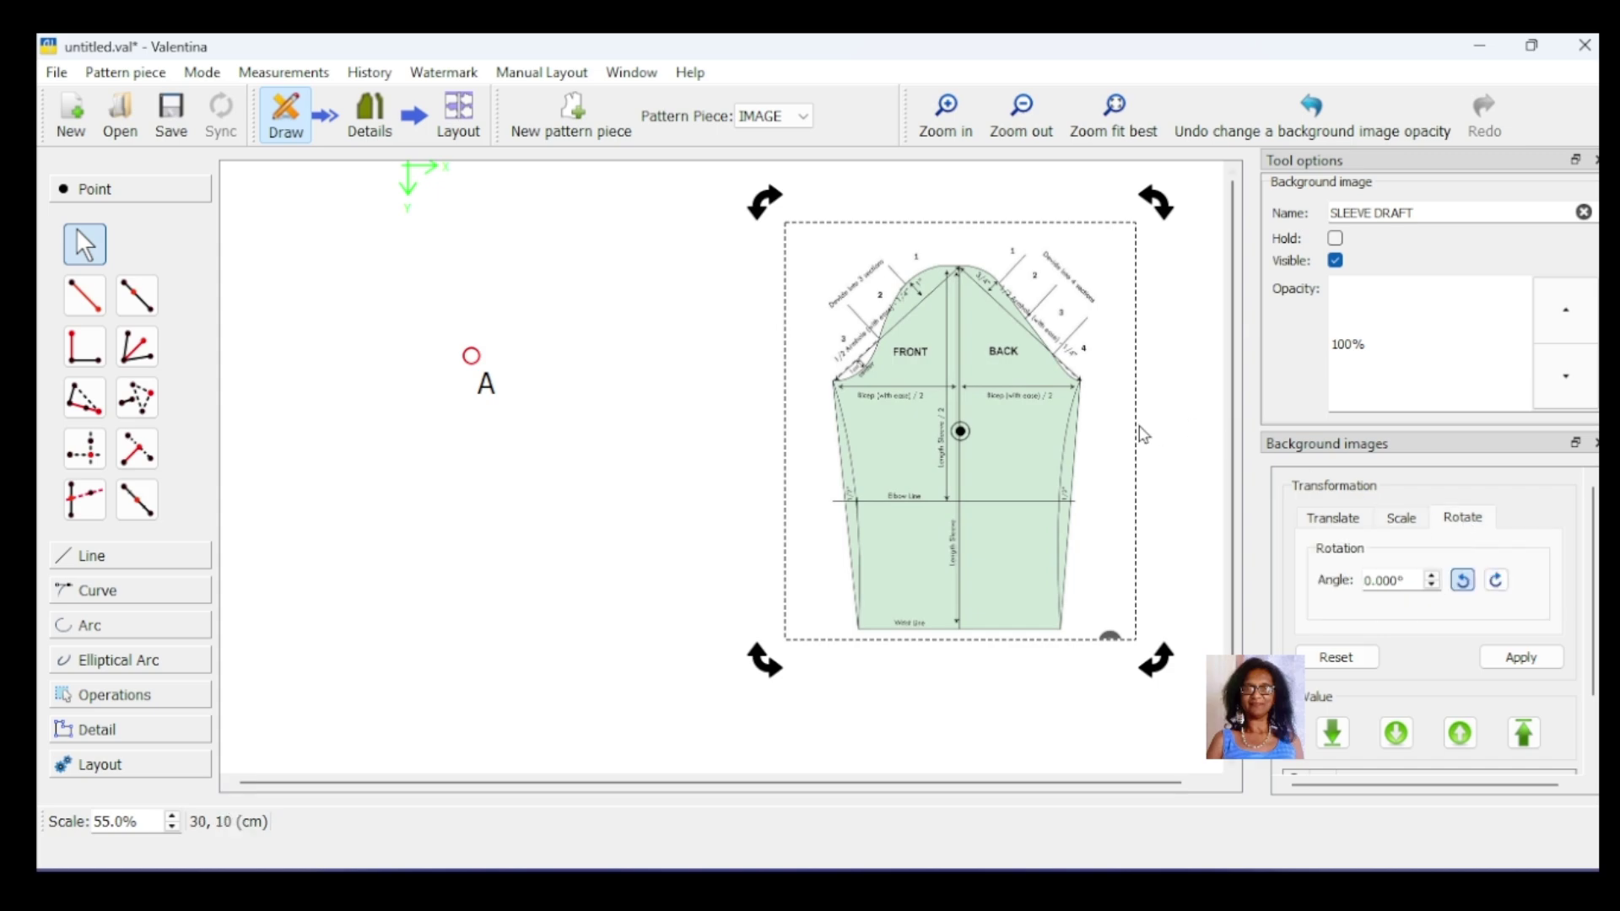
mouse_move(1156, 660)
mouse_down()
mouse_move(1160, 690)
mouse_move(1128, 676)
mouse_move(1197, 633)
mouse_move(1170, 675)
mouse_up()
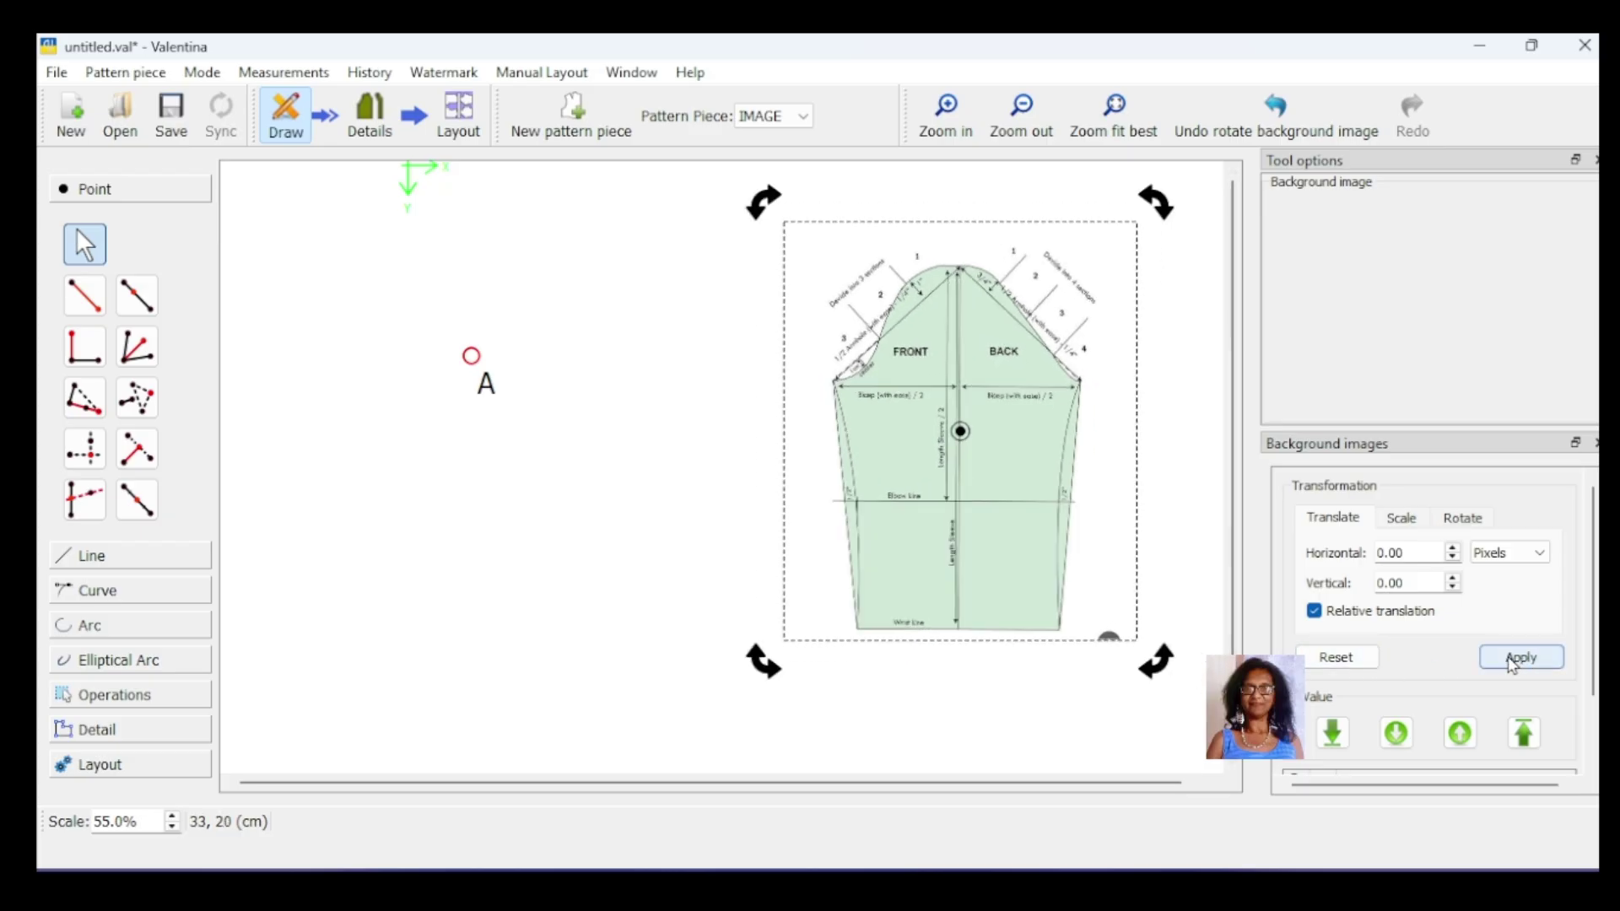
Step: Hide the SLEEVE DRAFT background image and show it again
scroll(1407, 754, down, 2)
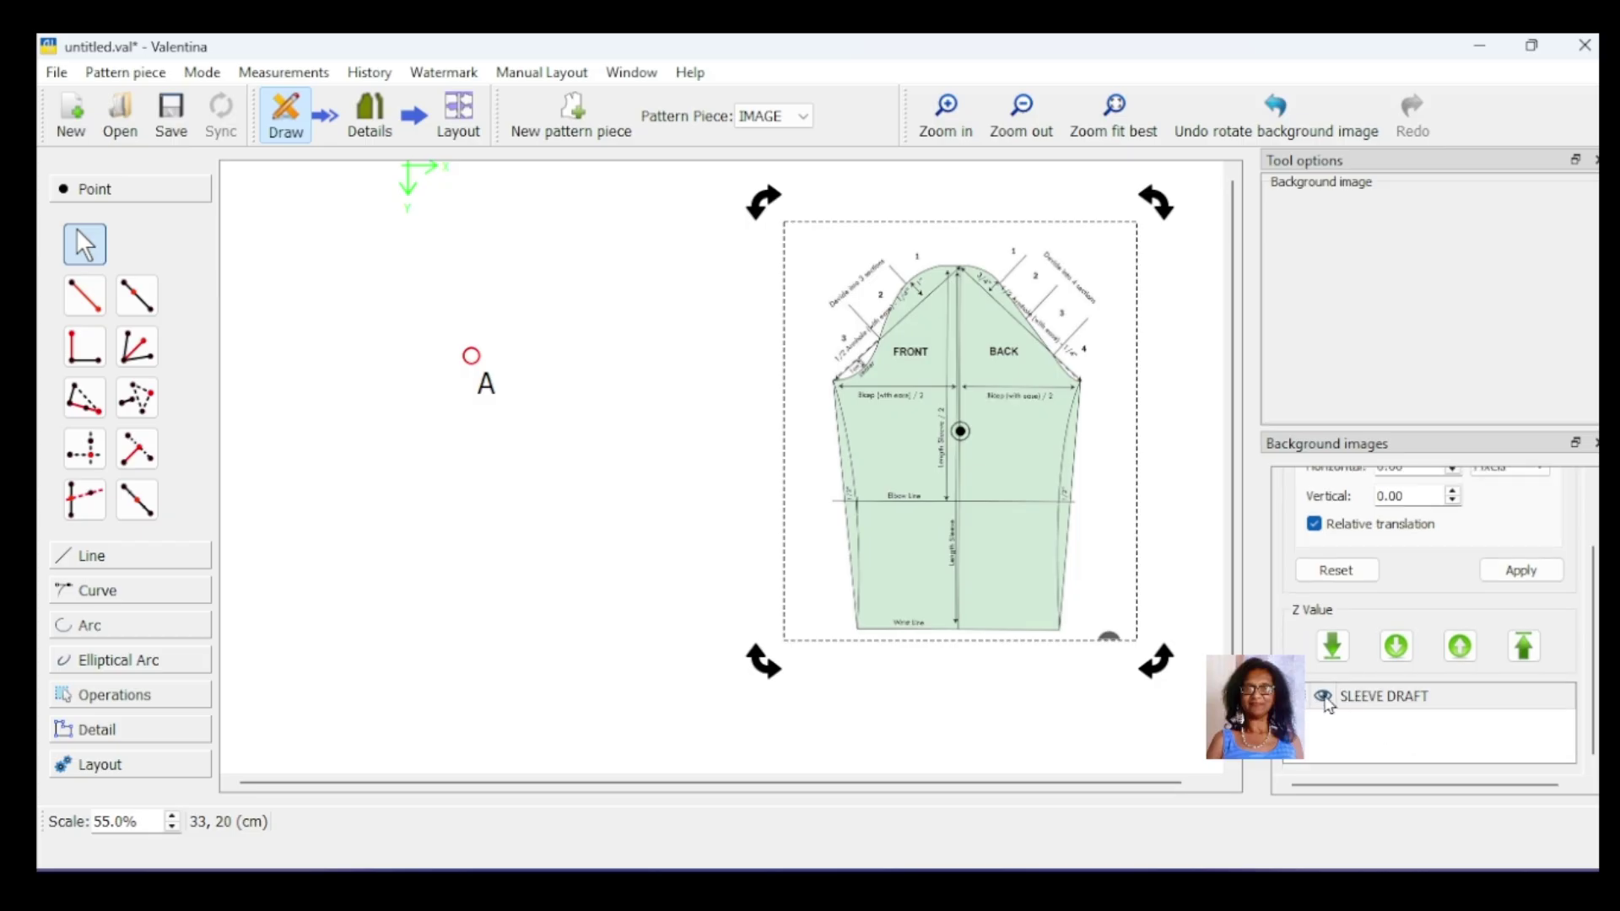
click(1323, 696)
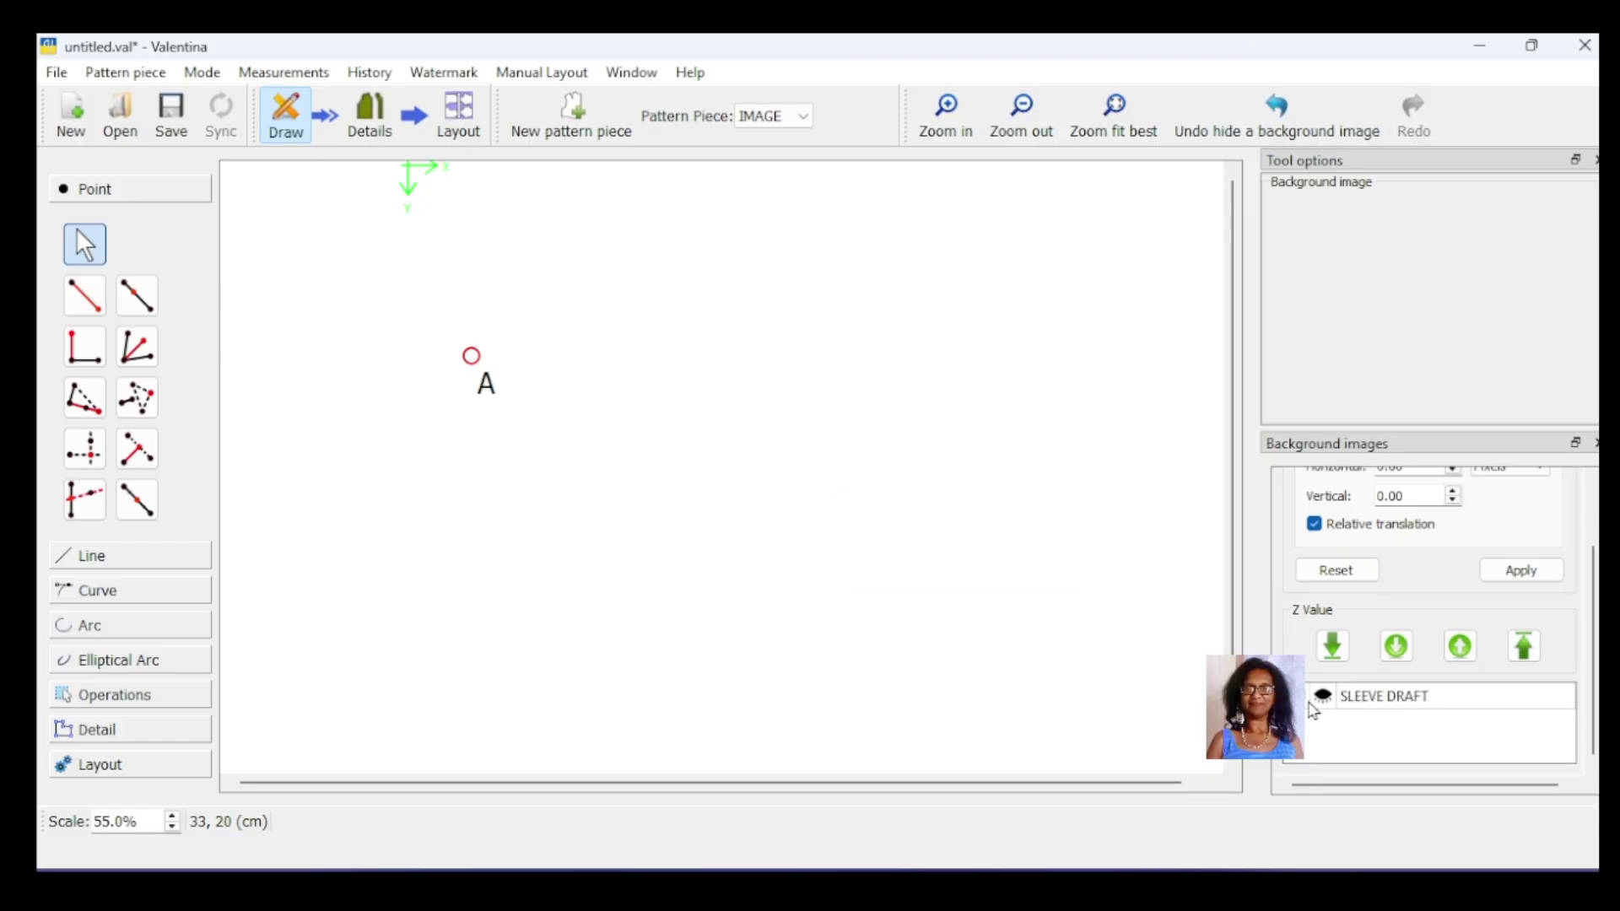
click(1323, 697)
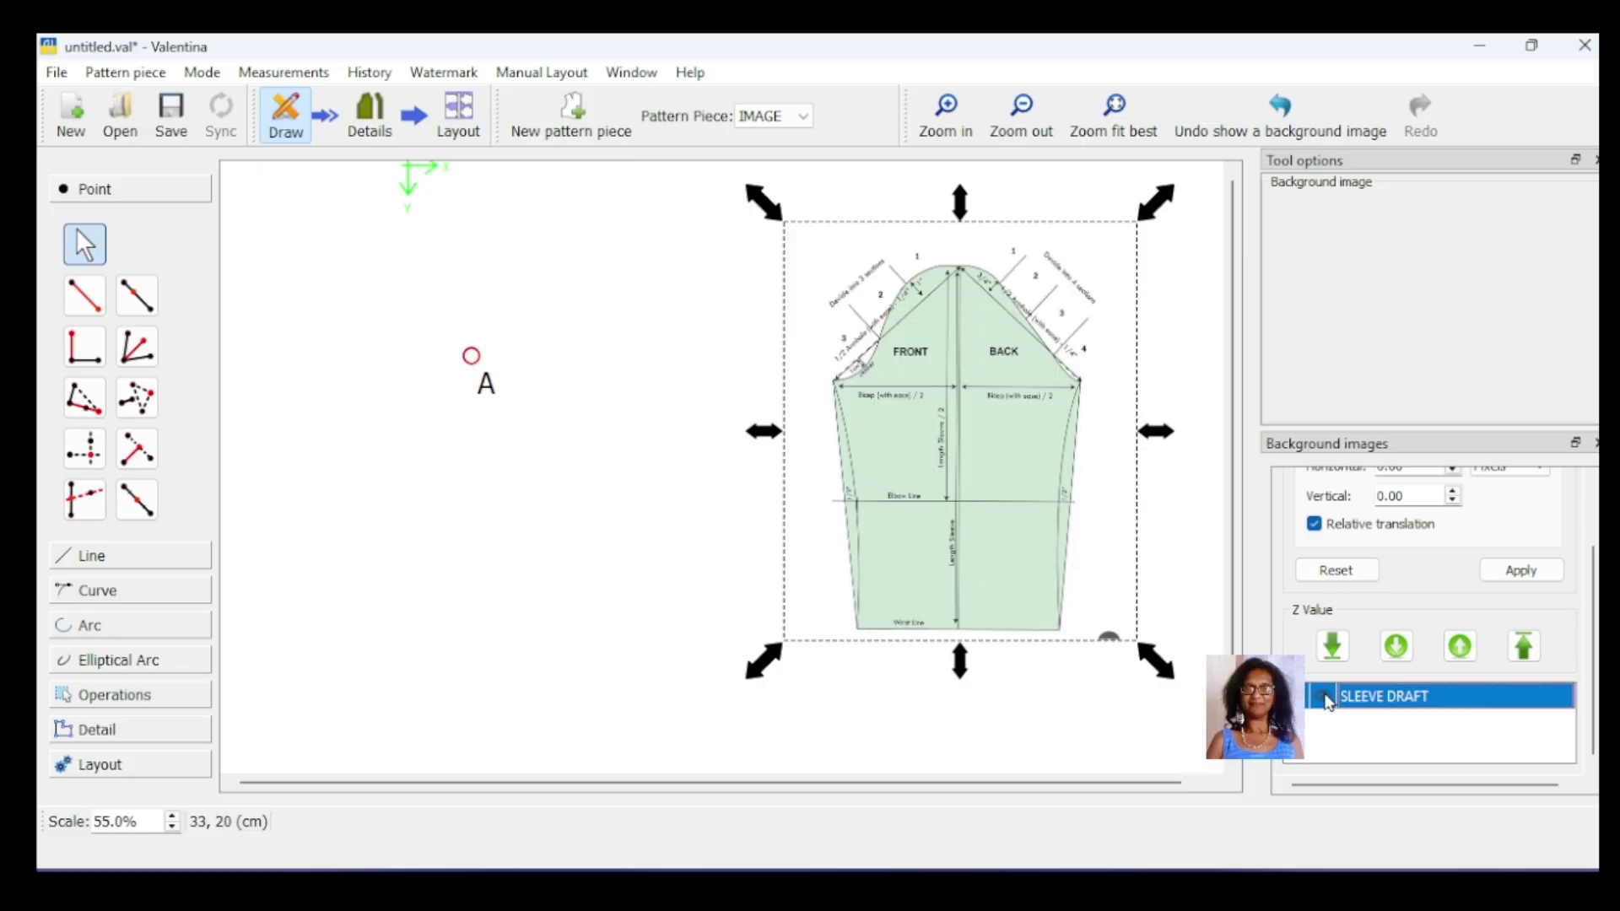
Step: Nudge the sleeve image slightly and lock it in place with Hold
drag(966, 558, 970, 555)
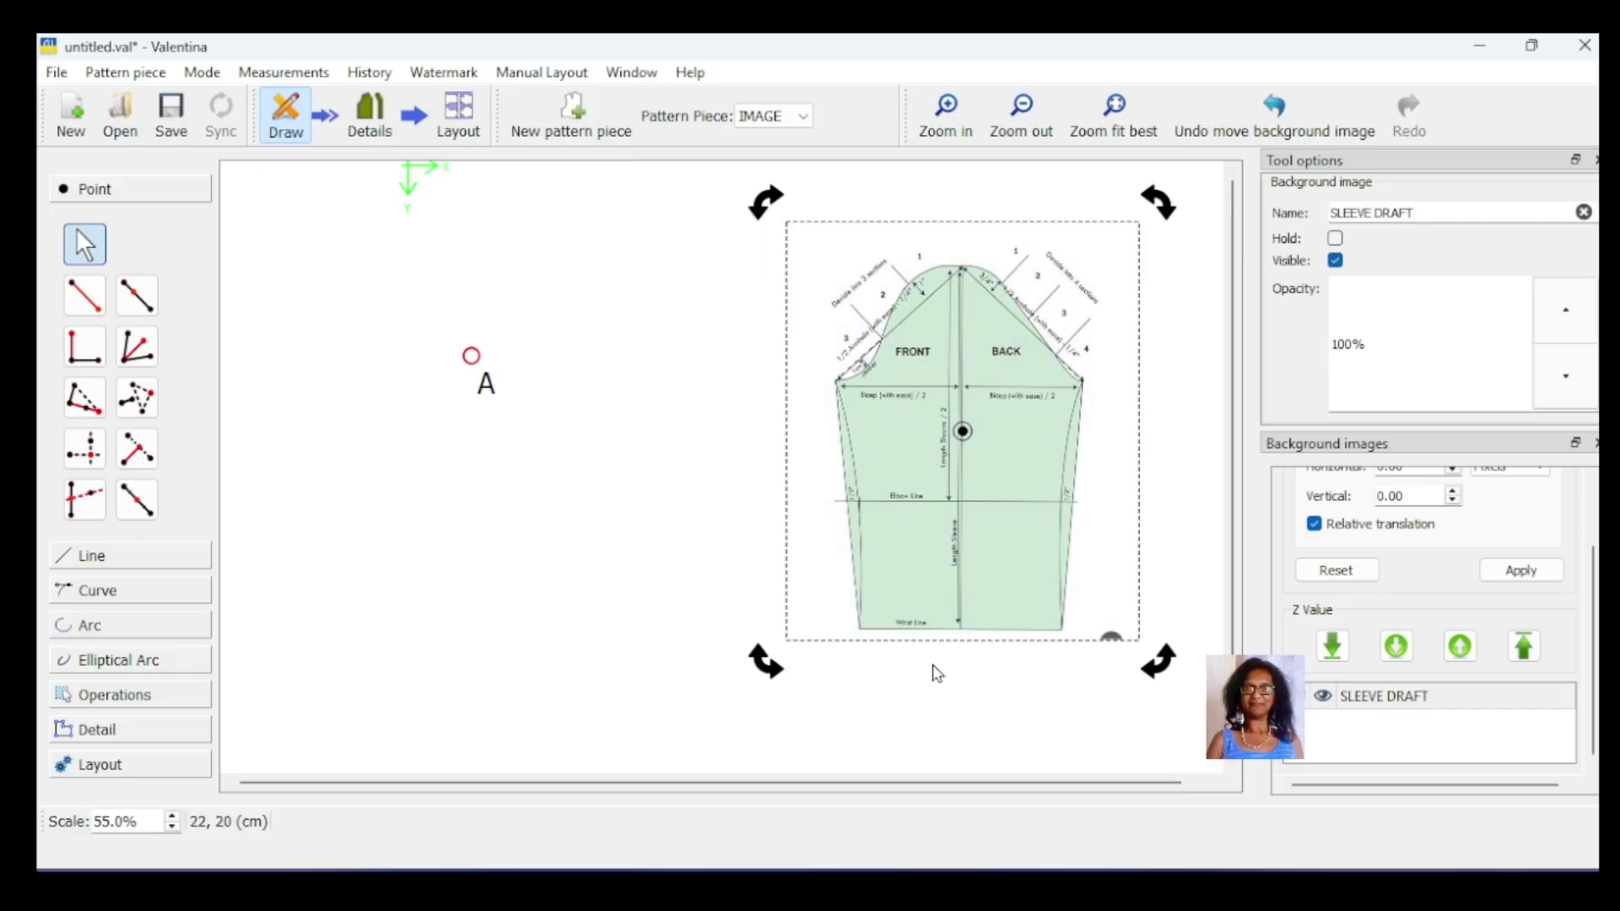
click(604, 578)
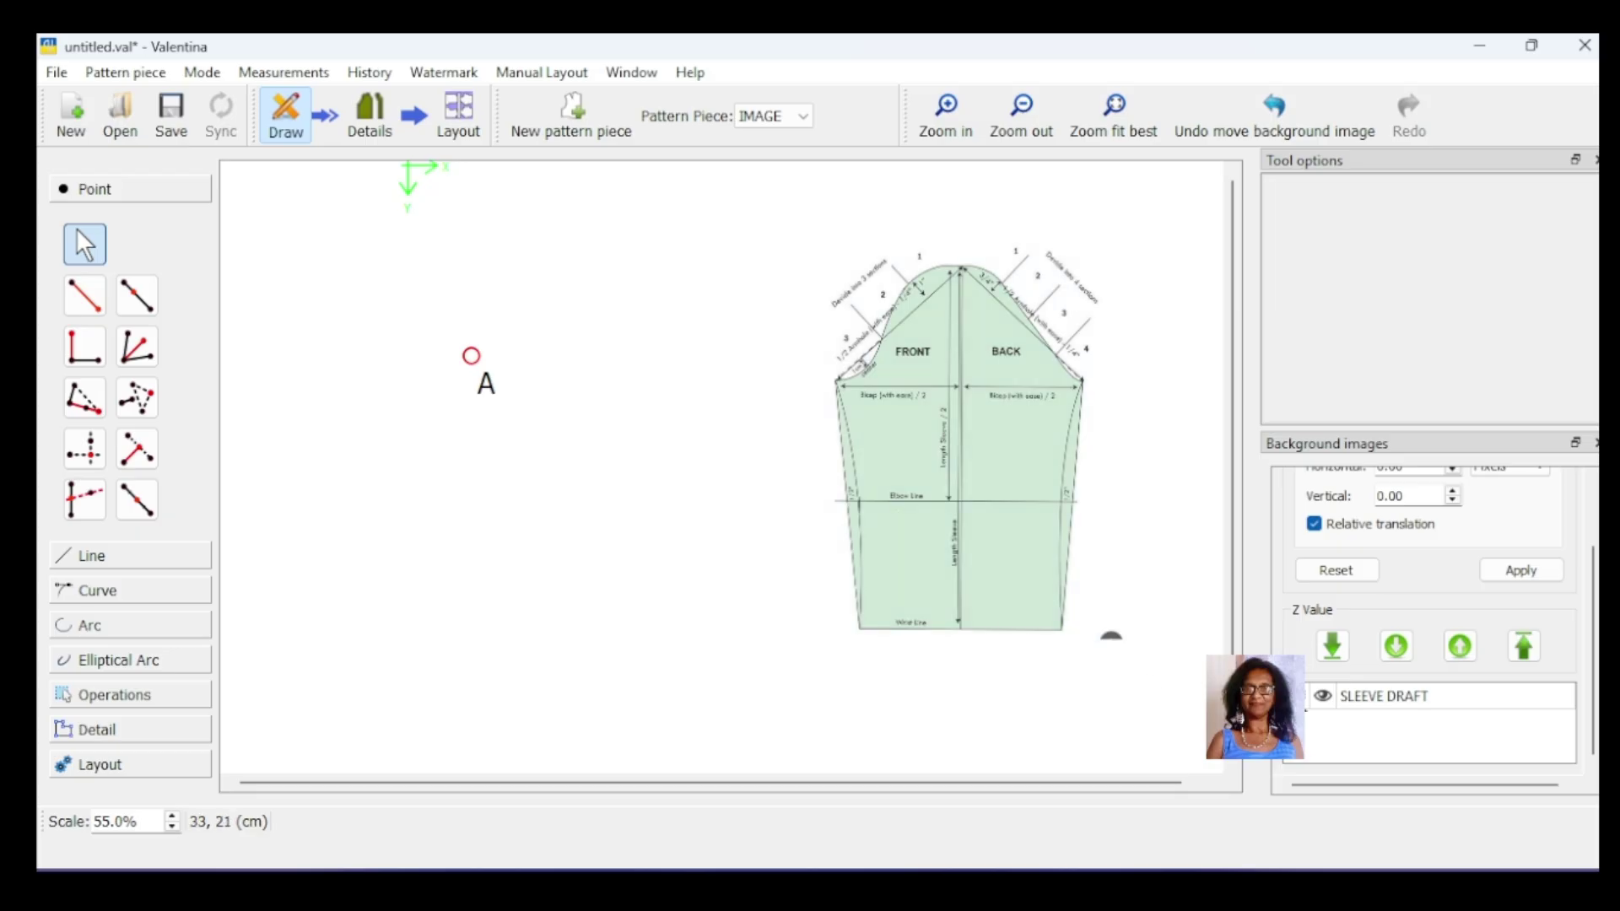
click(1295, 695)
click(1089, 536)
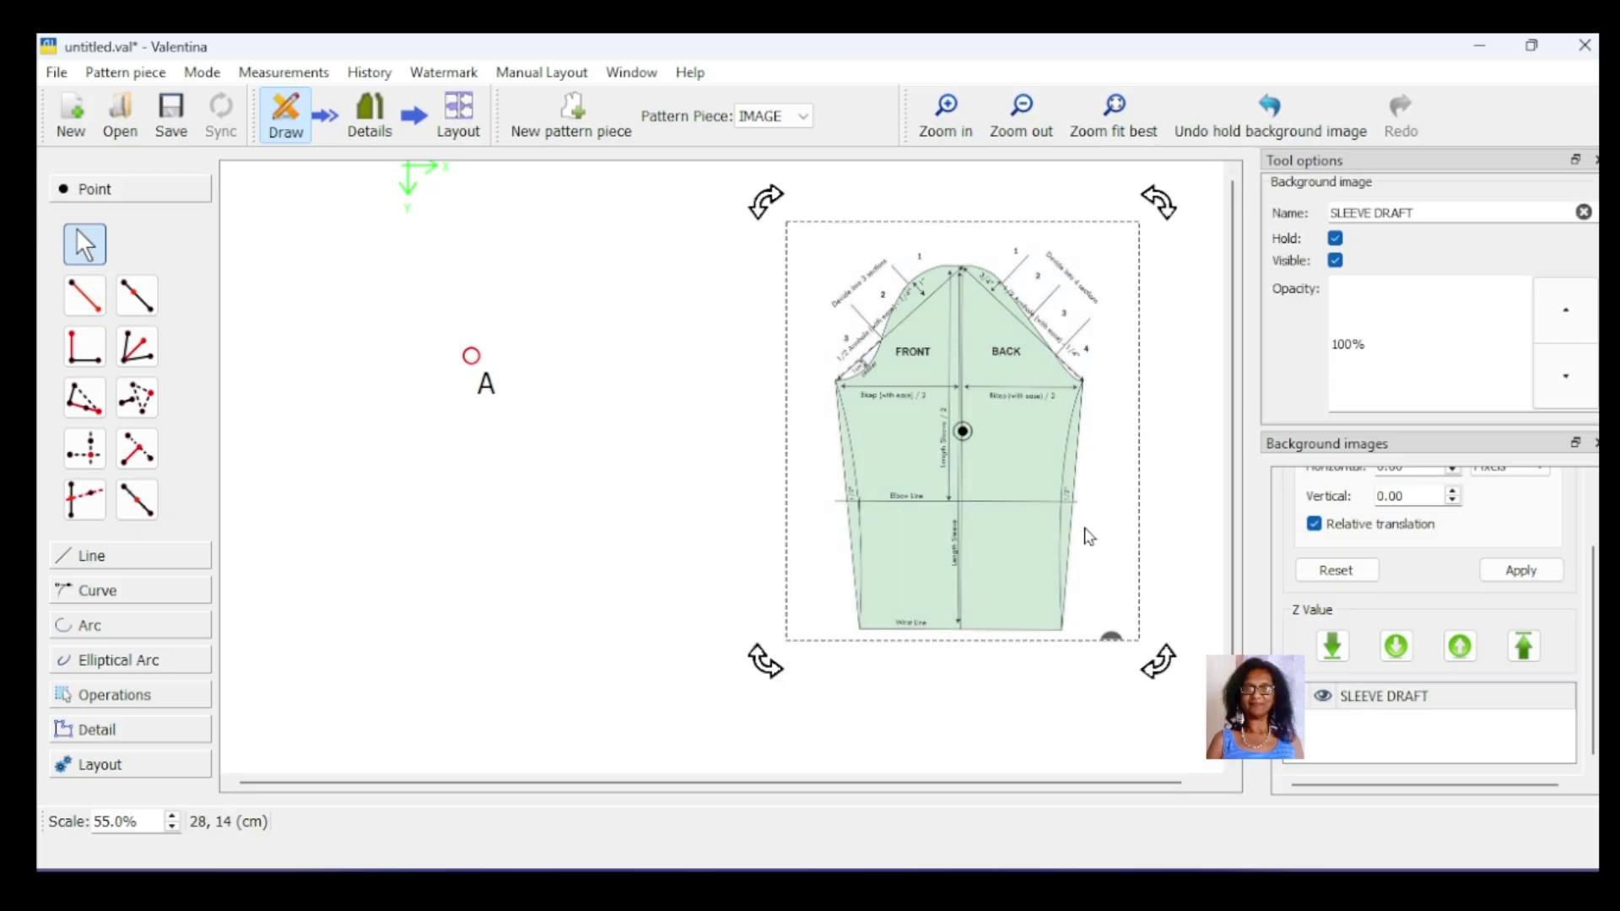
click(1089, 537)
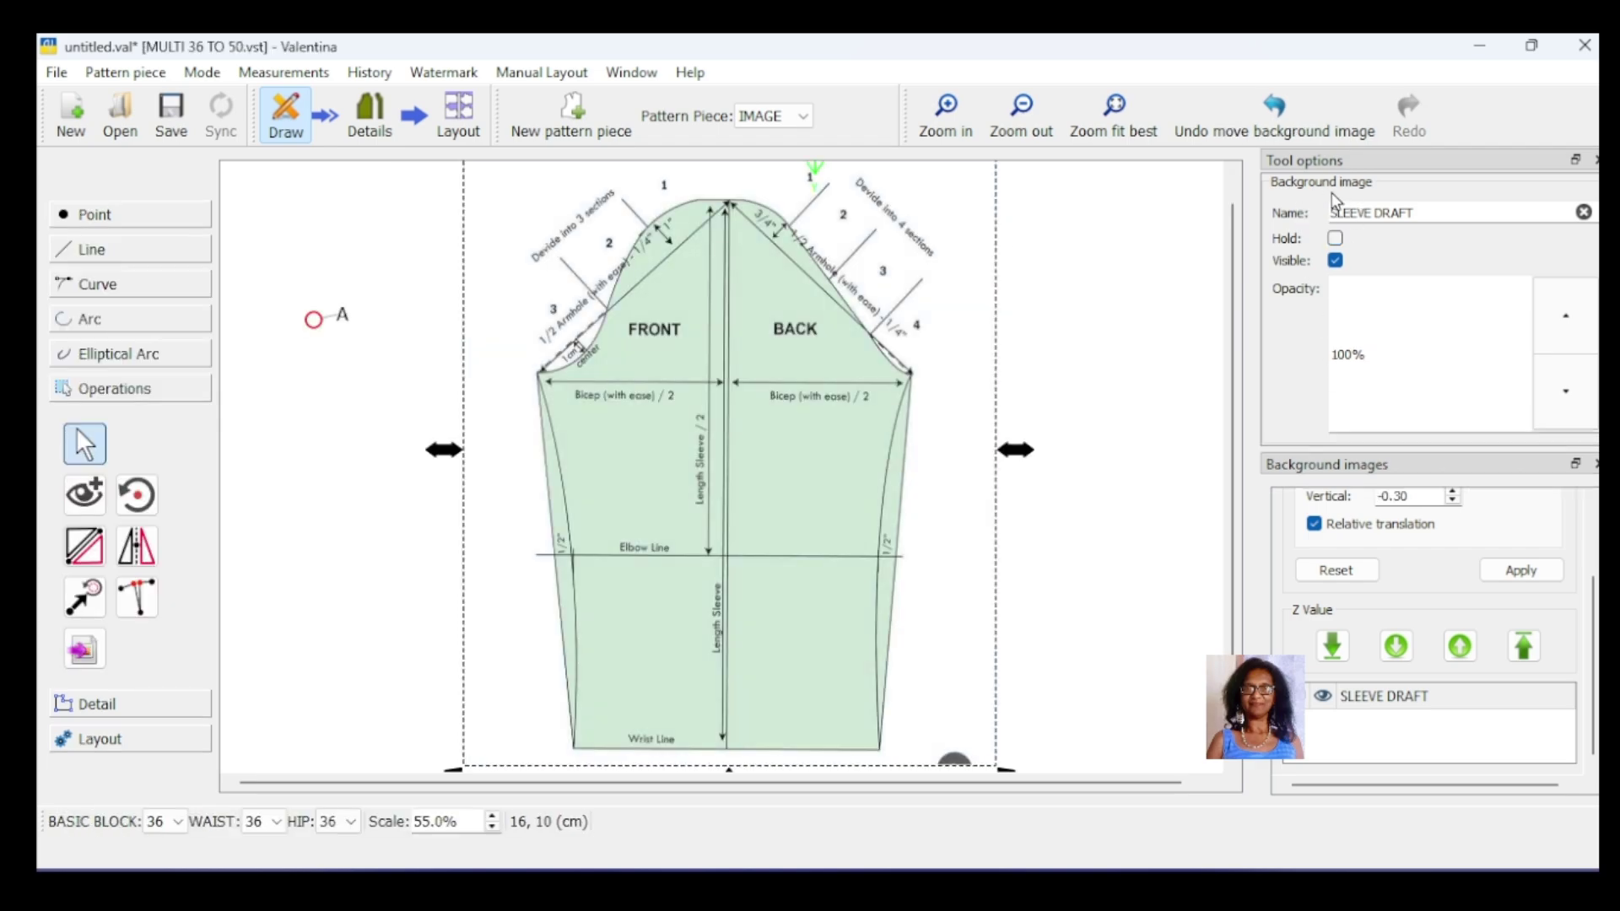
Step: Enable Hold for the enlarged SLEEVE DRAFT image, and switch its Visible option off and back on
click(1334, 239)
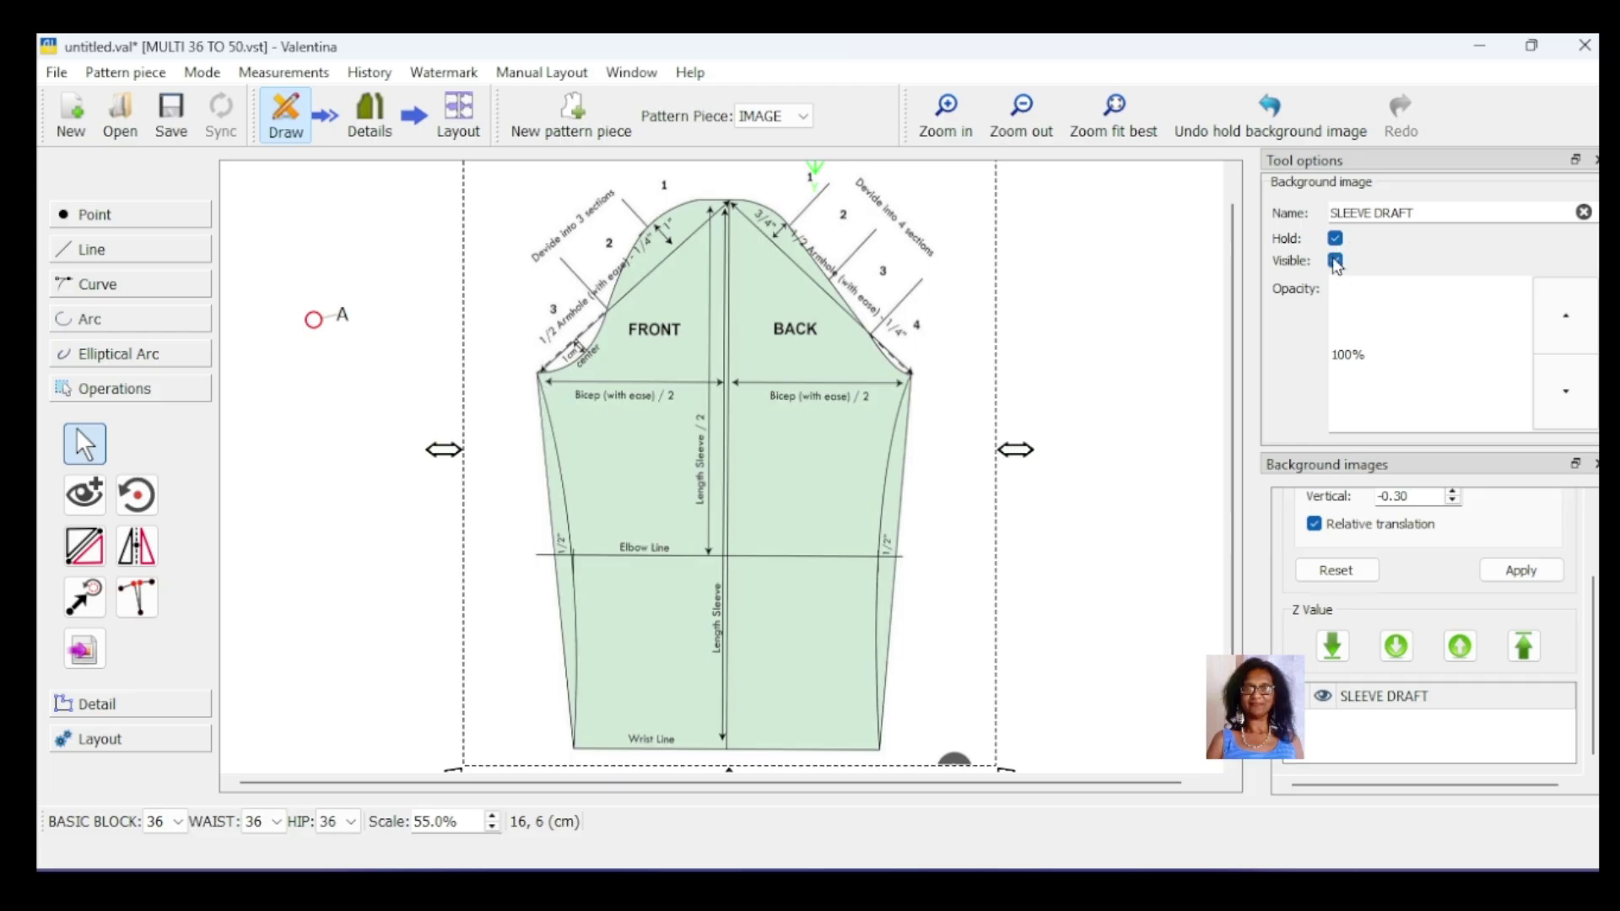
click(1335, 261)
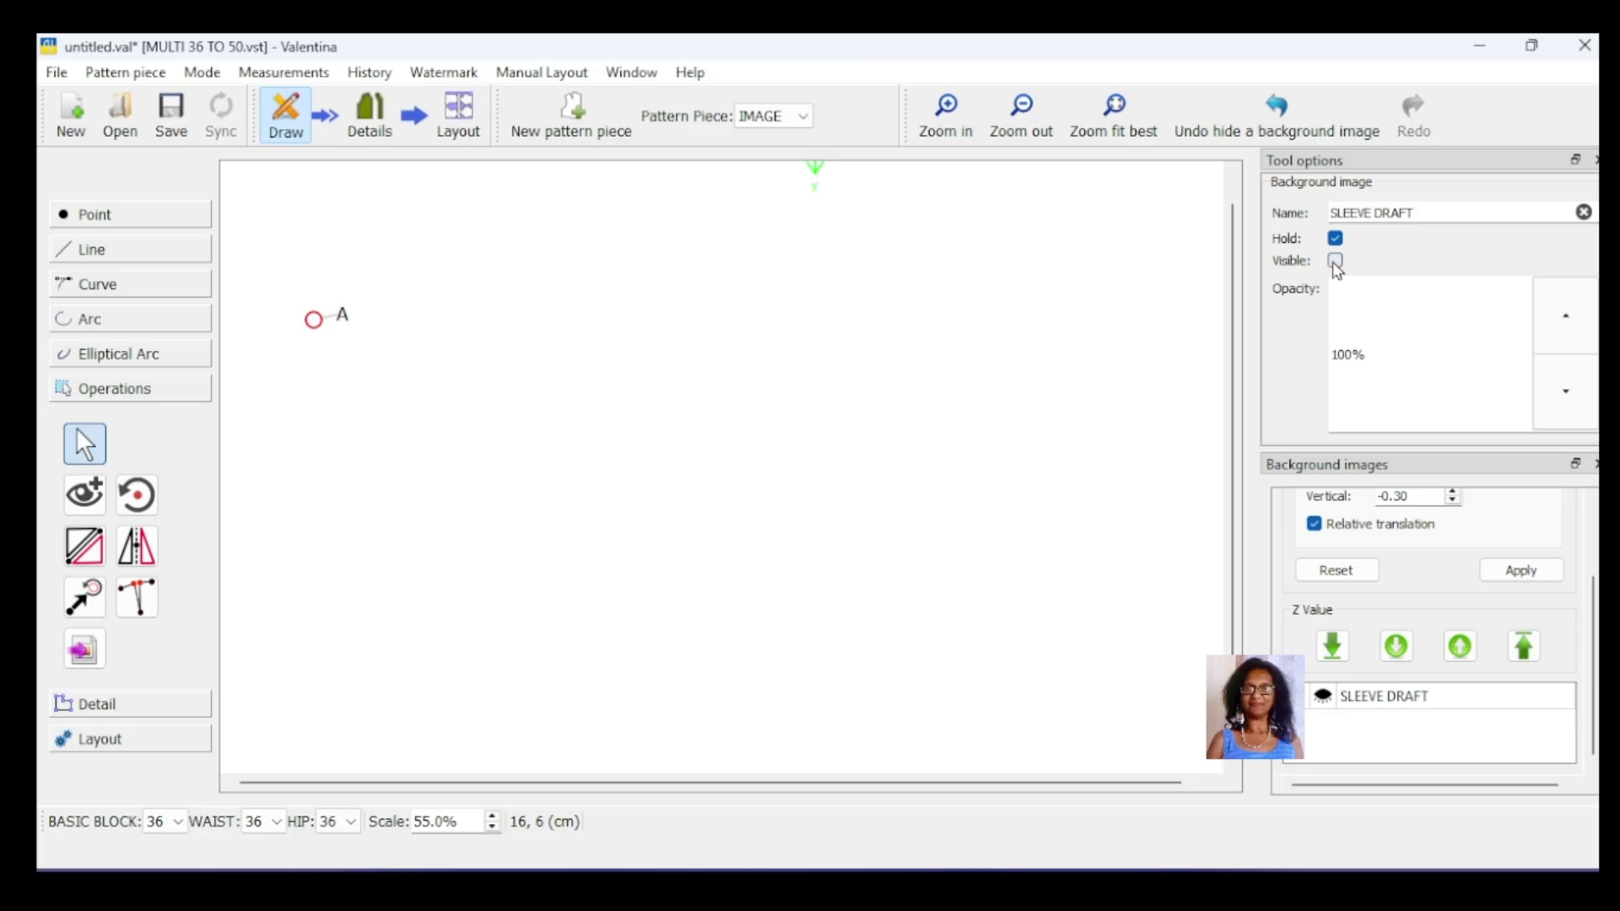
click(1334, 261)
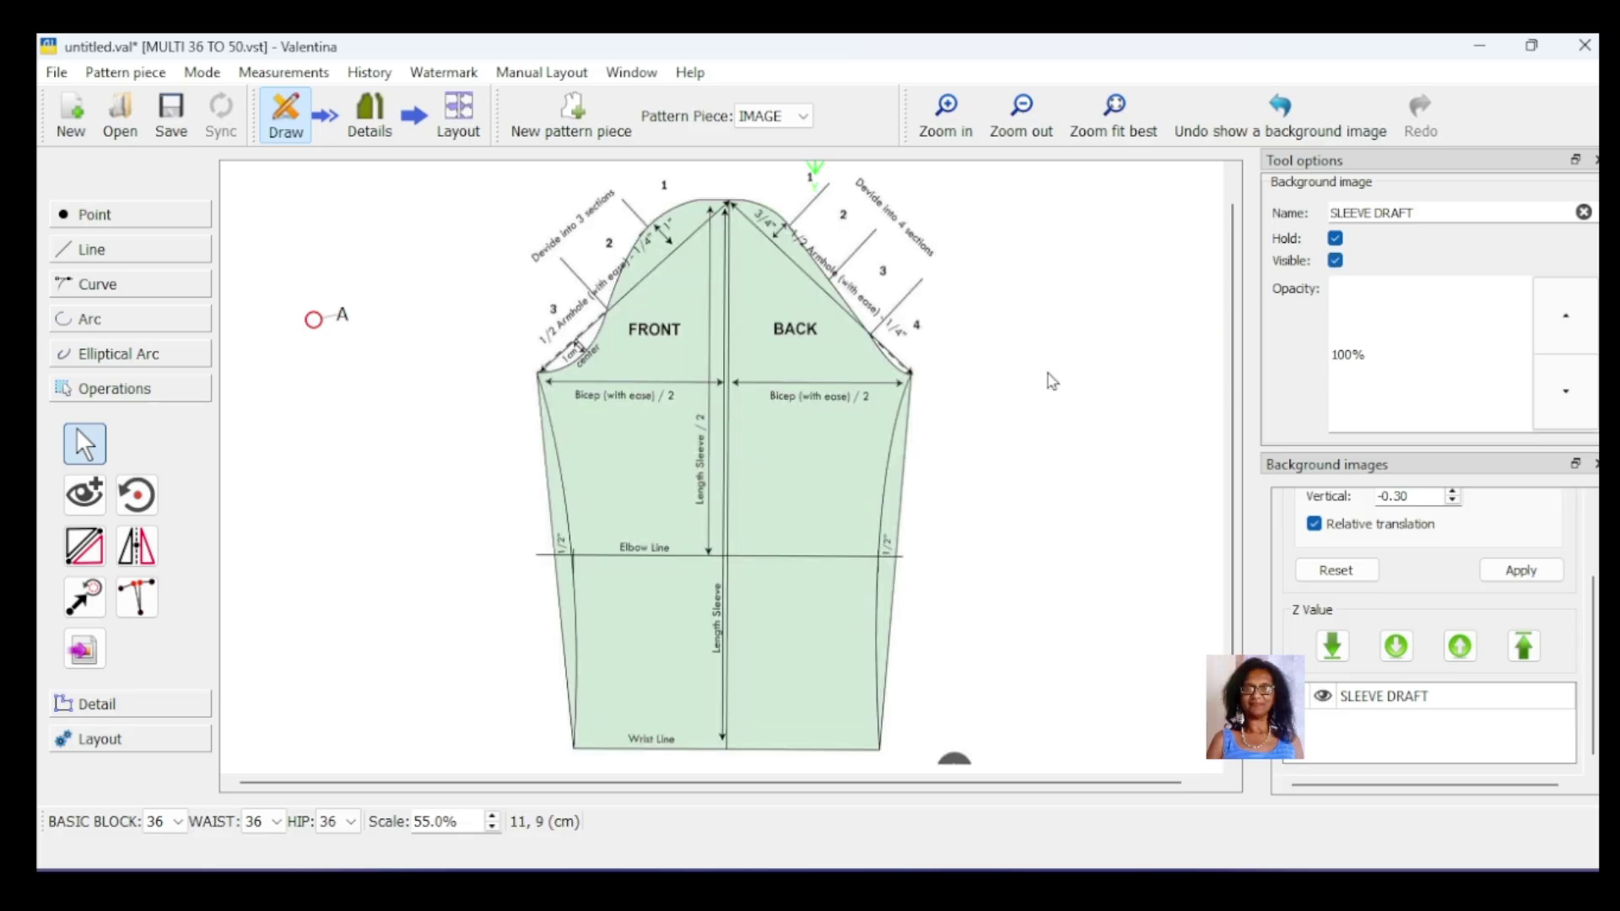
Step: Set the sleeve image's opacity to 50%
drag(1421, 354, 1261, 356)
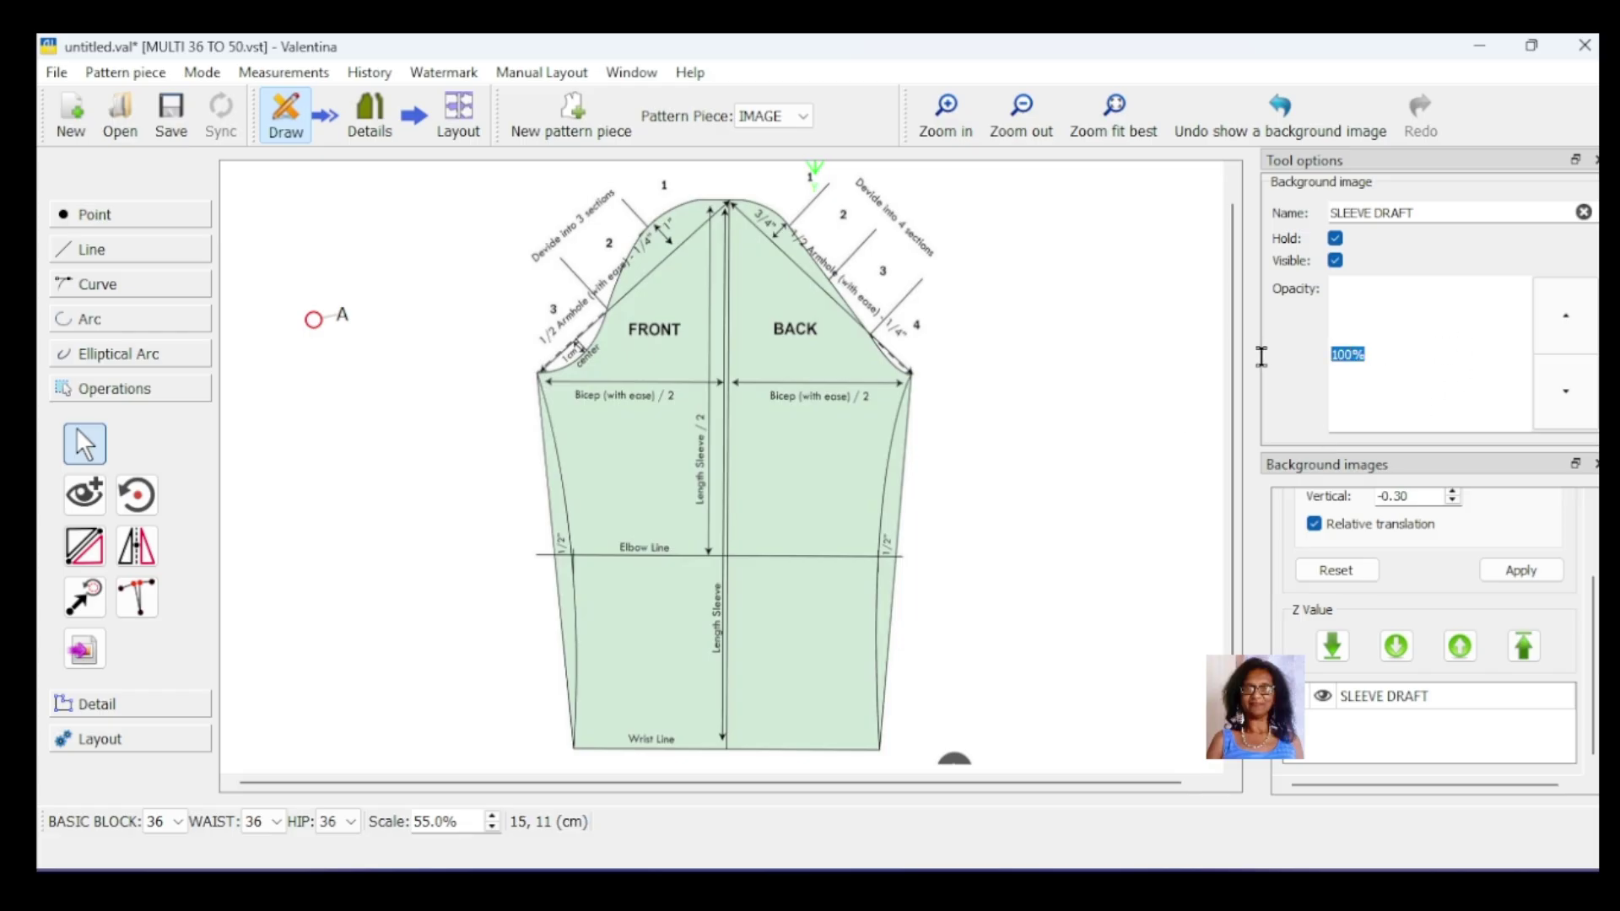
text(50)
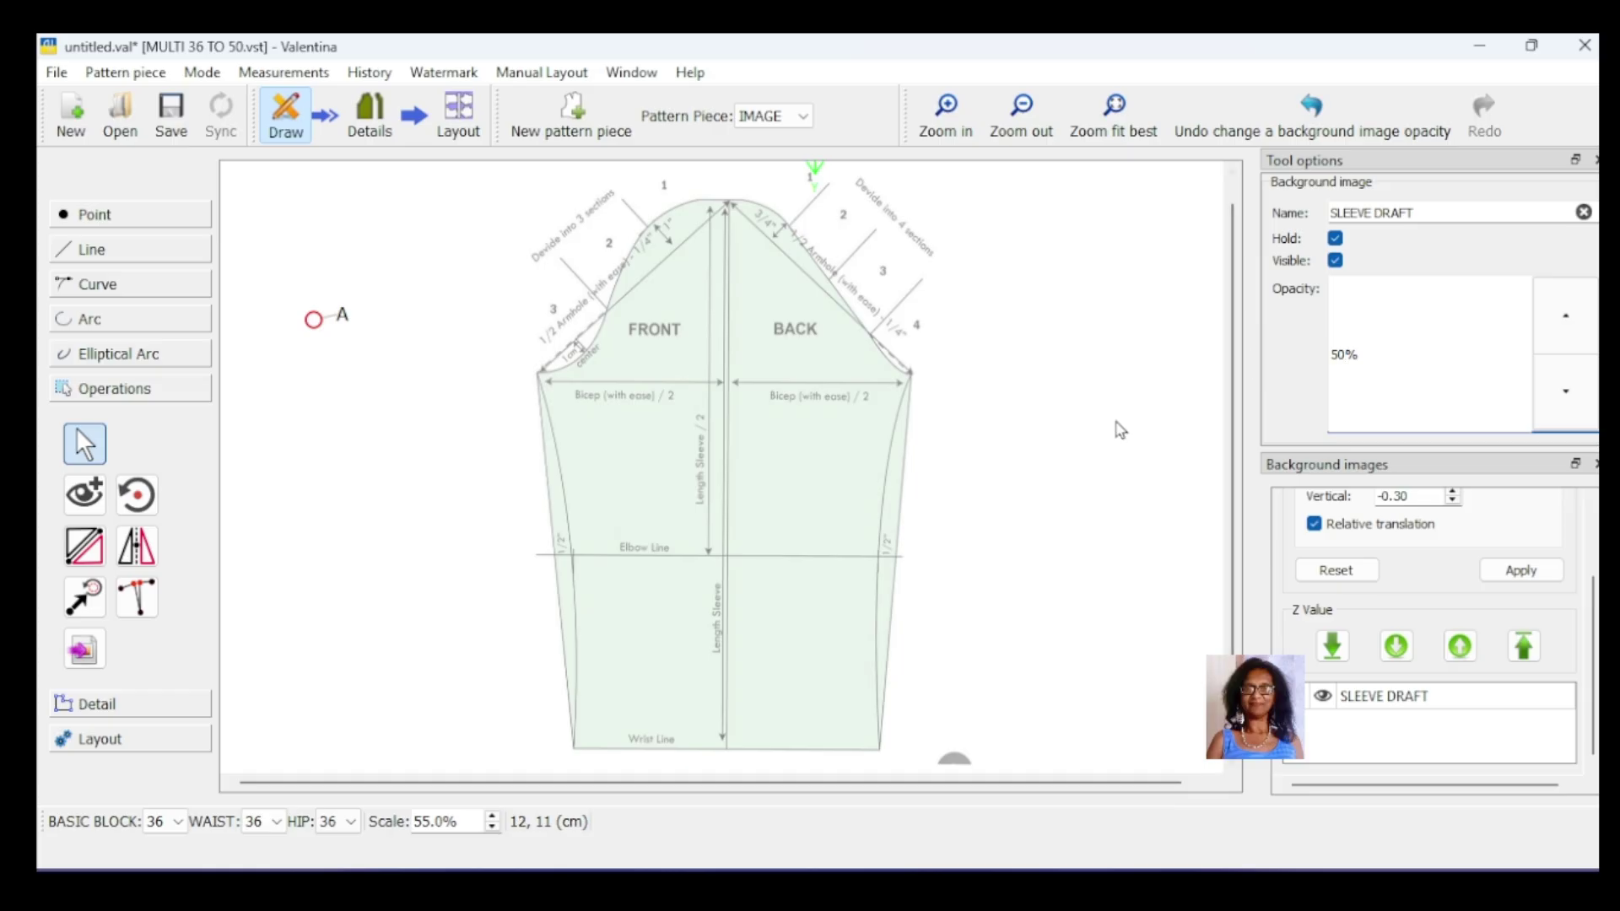
click(1144, 523)
Step: Fade the SLEEVE DRAFT background image further by setting its opacity to 20%
click(798, 508)
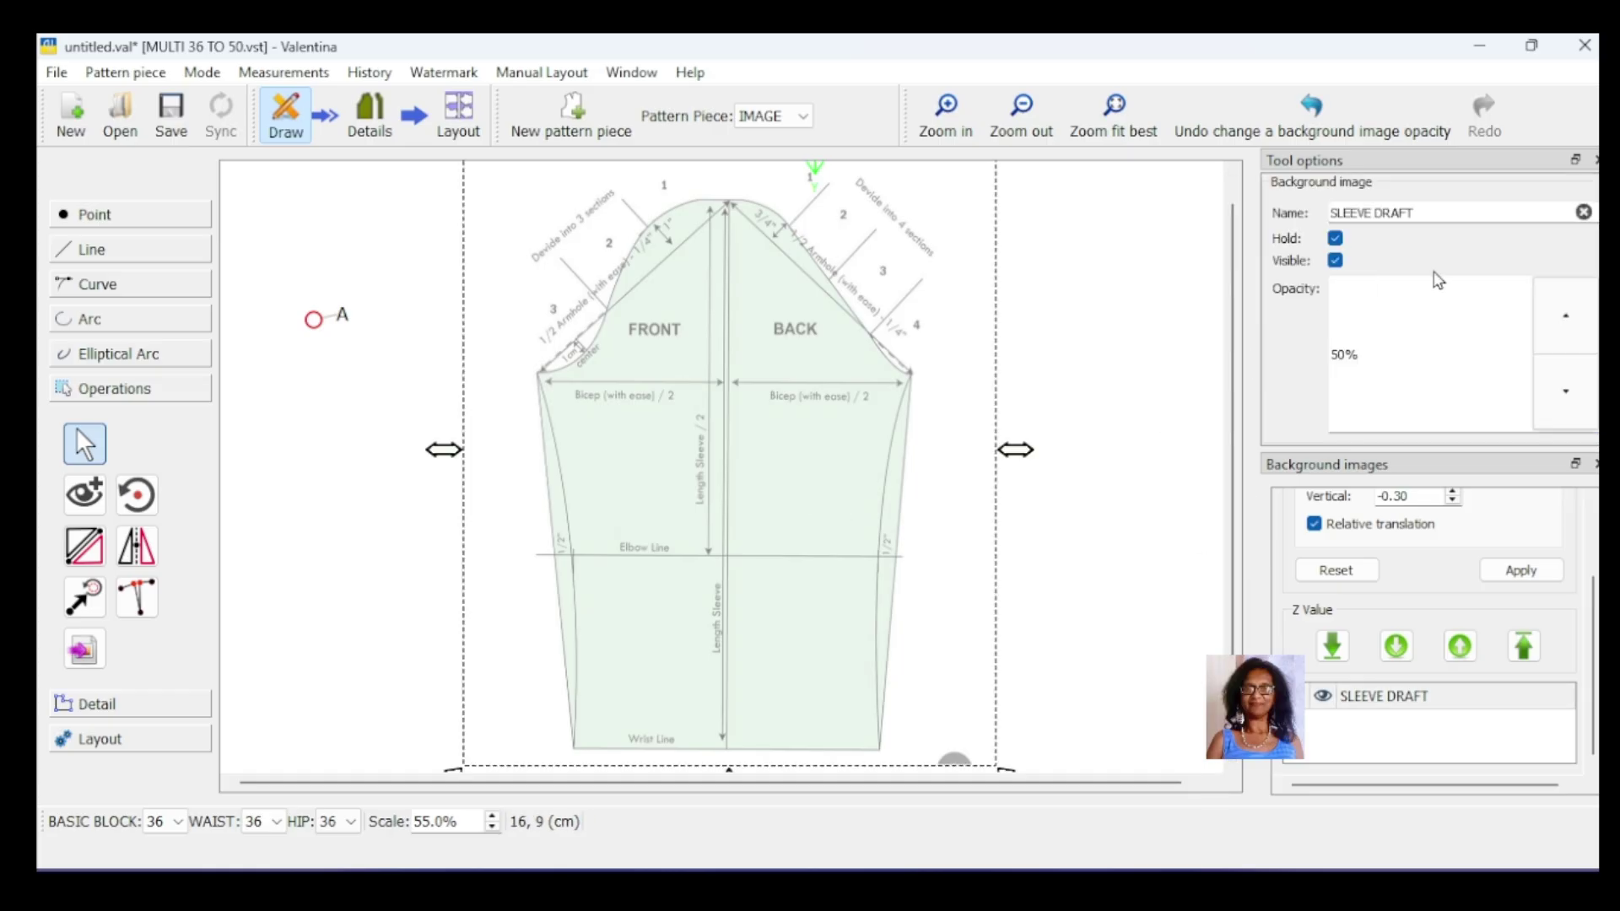
drag(1391, 352, 1250, 353)
text(20)
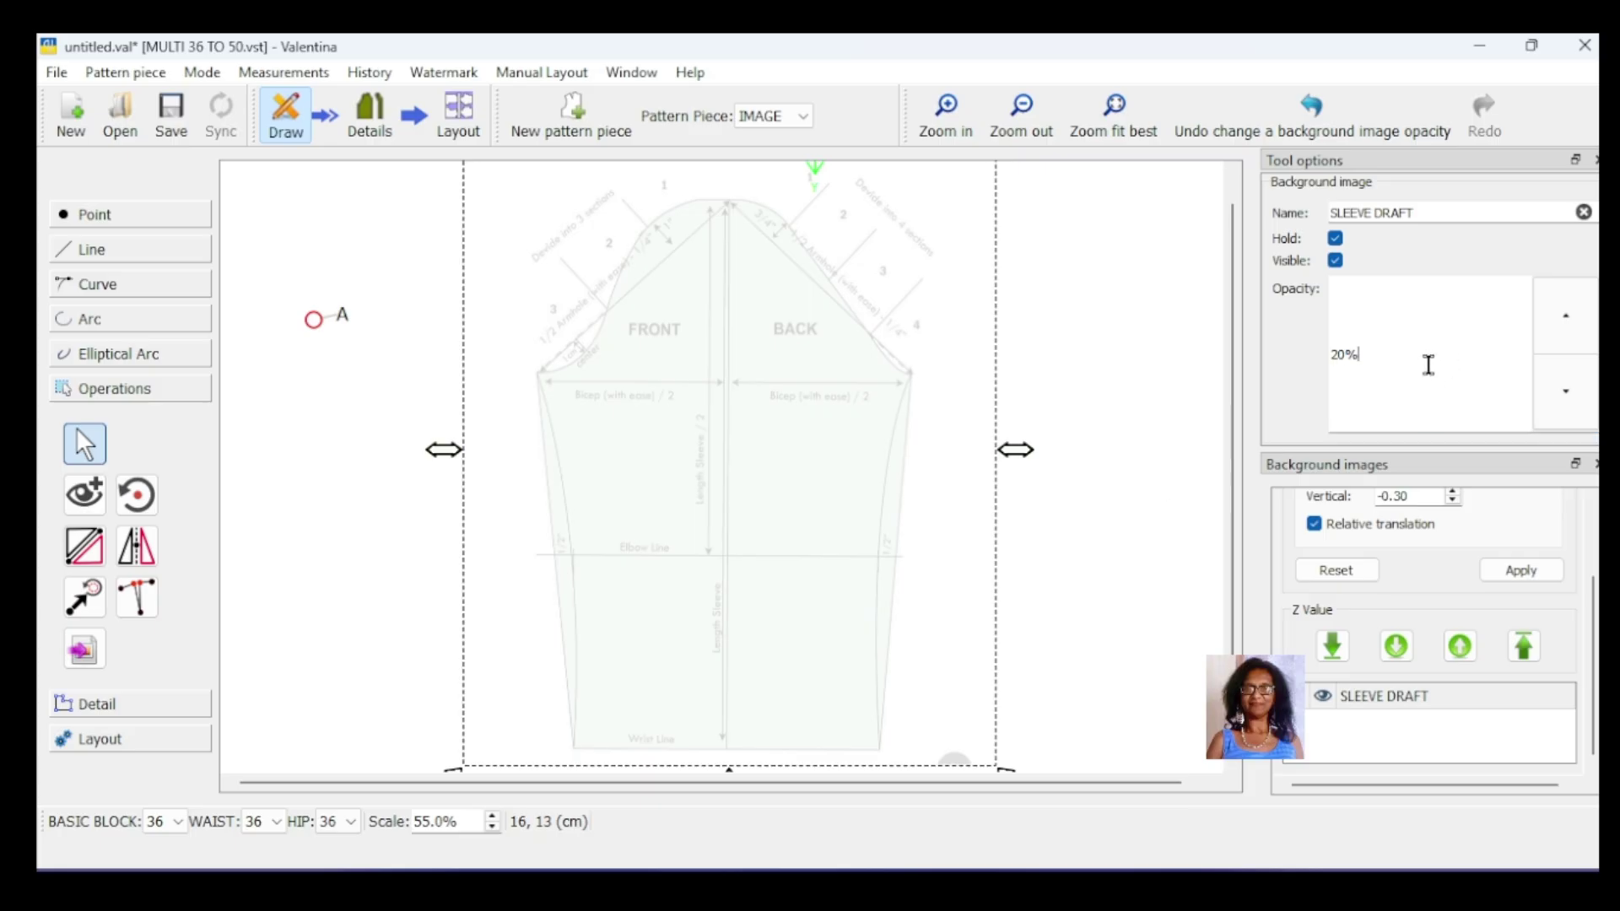
key(ctrl+a)
drag(699, 347, 1400, 344)
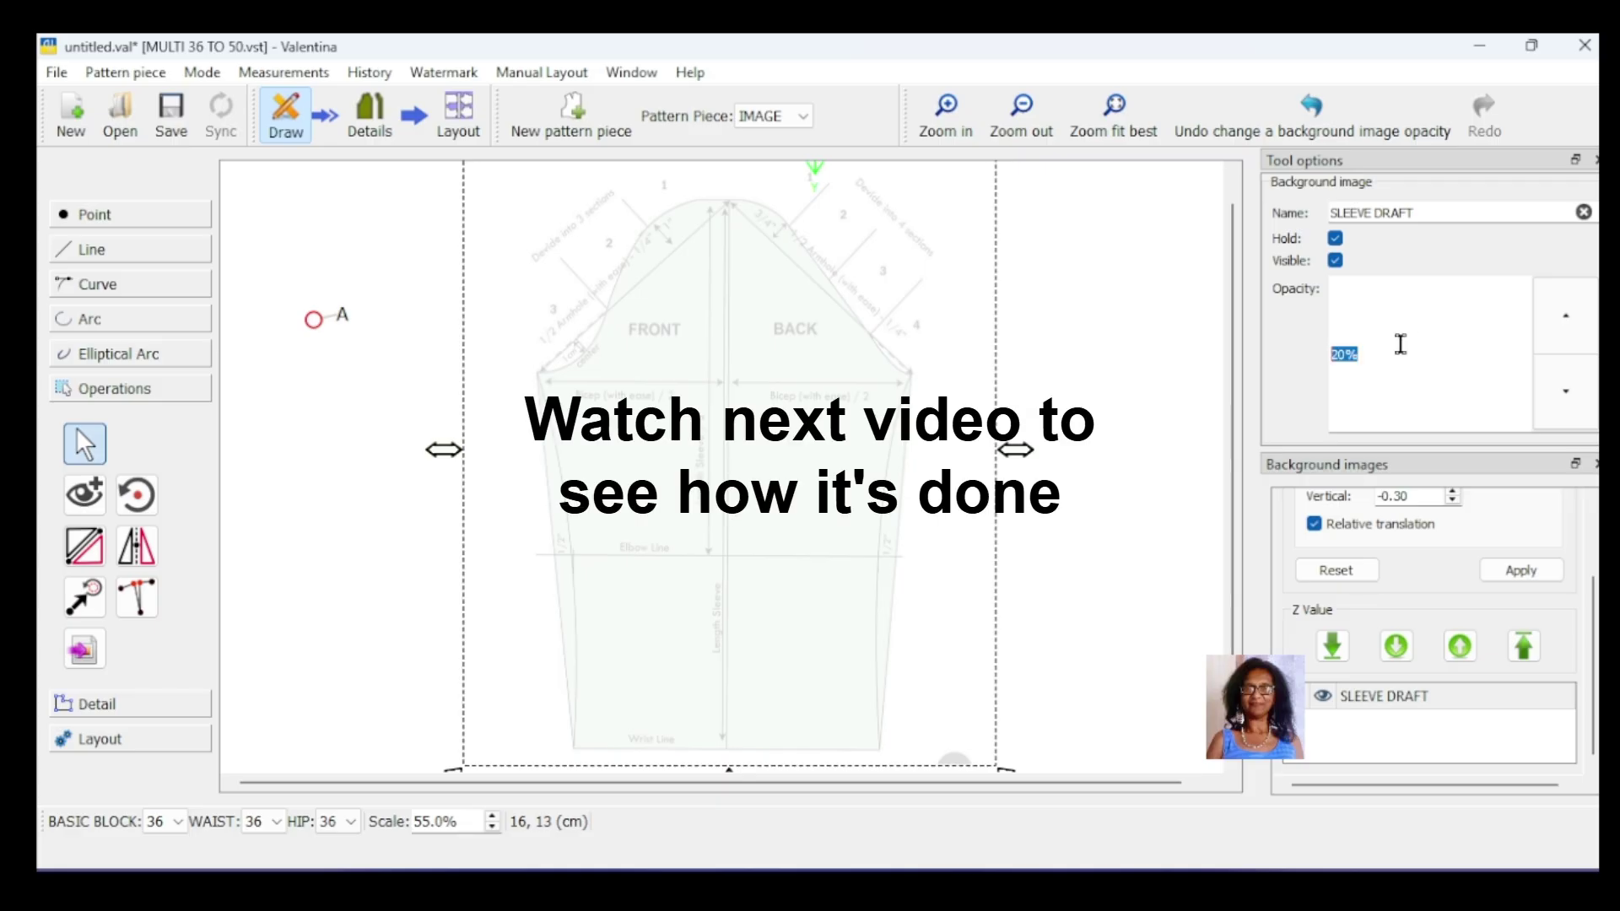
Step: Restore the SLEEVE DRAFT image to 100% opacity and deselect it
text(100)
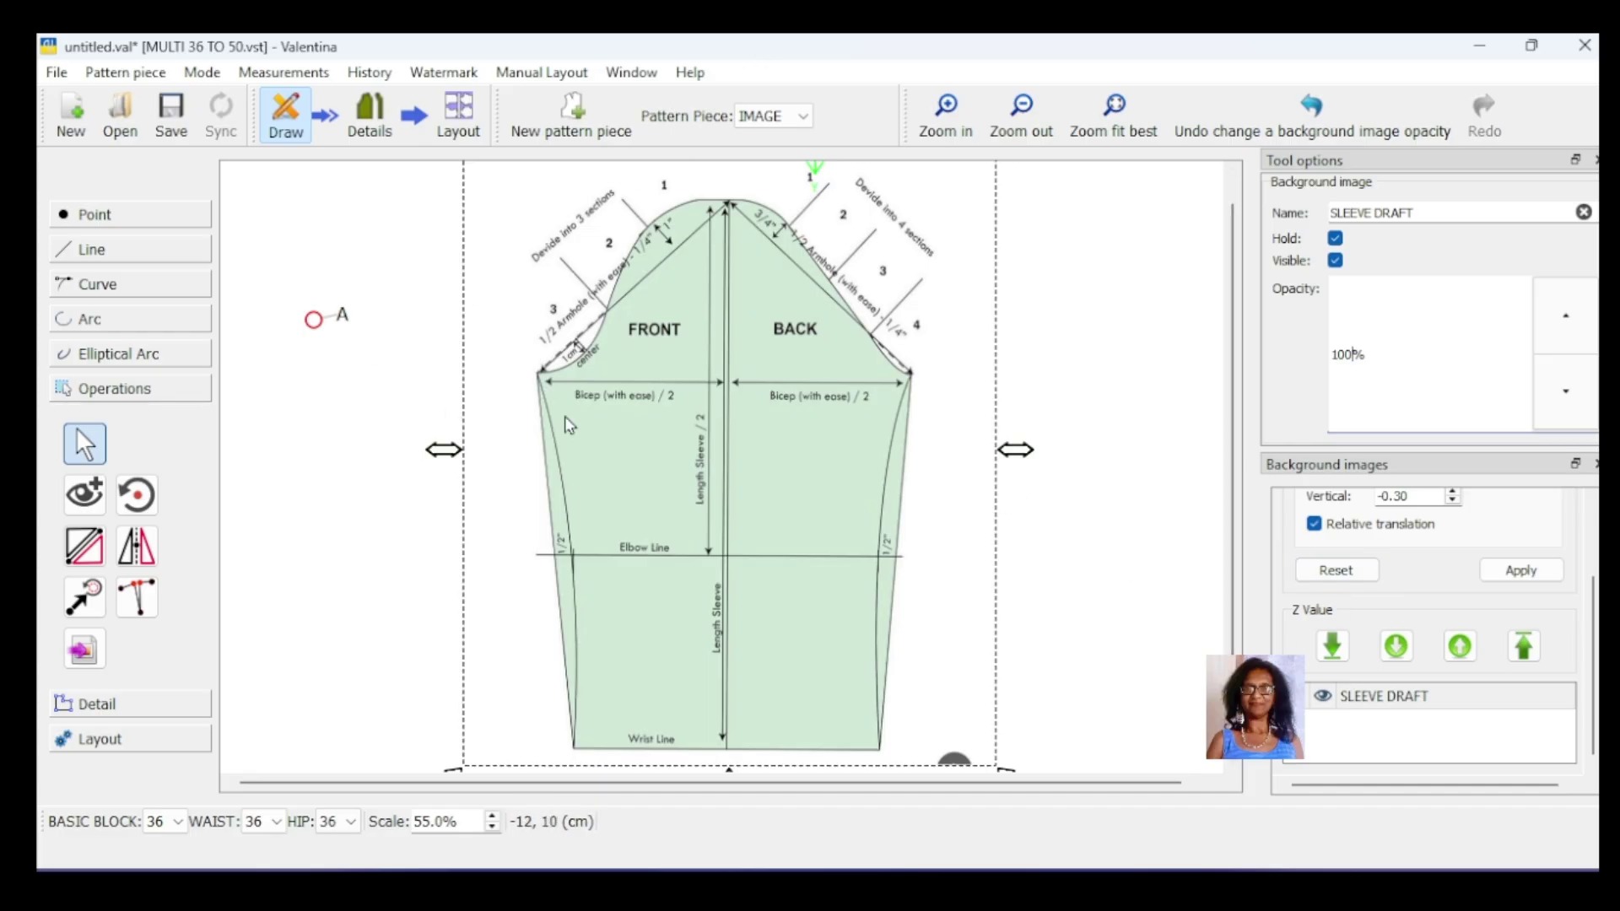
click(1069, 480)
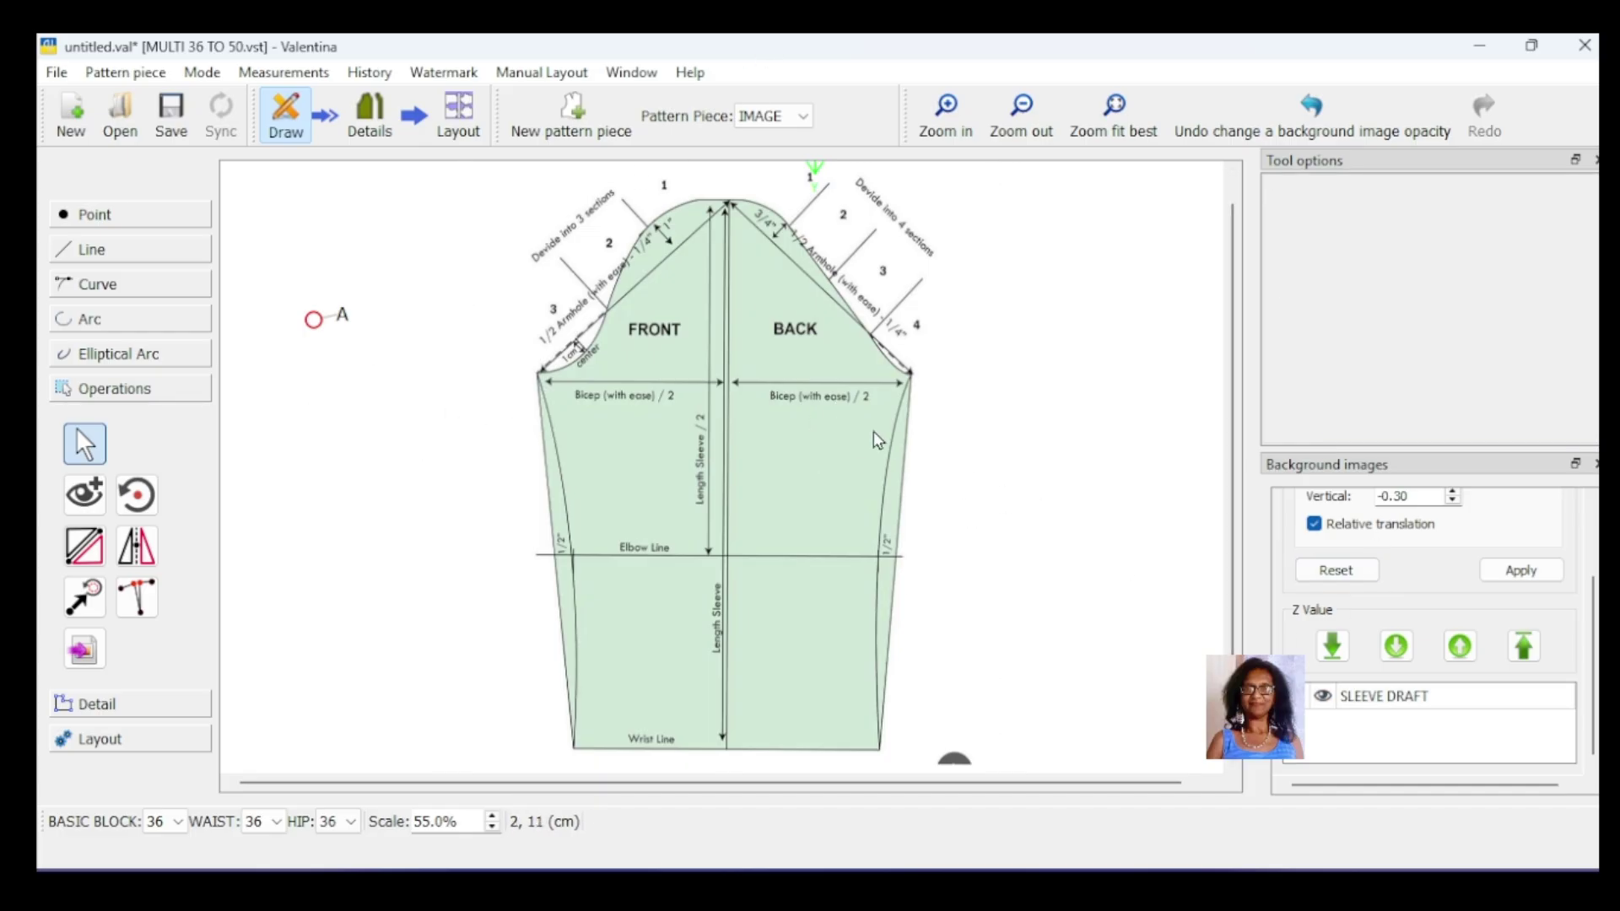
click(784, 448)
Step: Move base point A onto the top centre of the sleeve cap in the image, at about X -5.1, Y -4.4
click(314, 320)
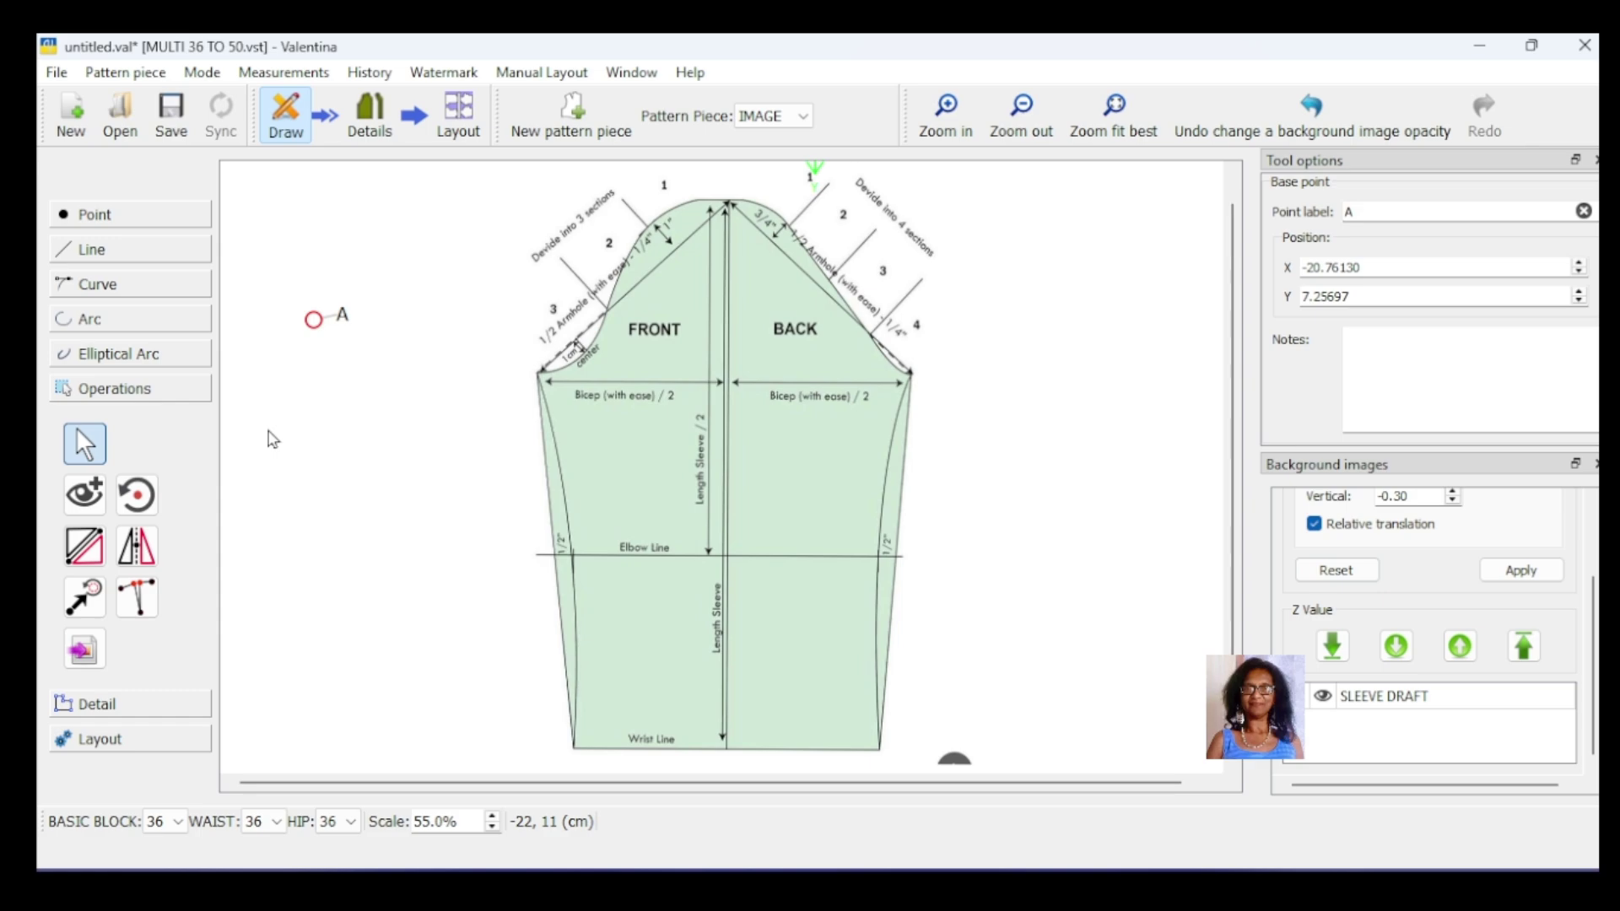
drag(317, 323, 415, 272)
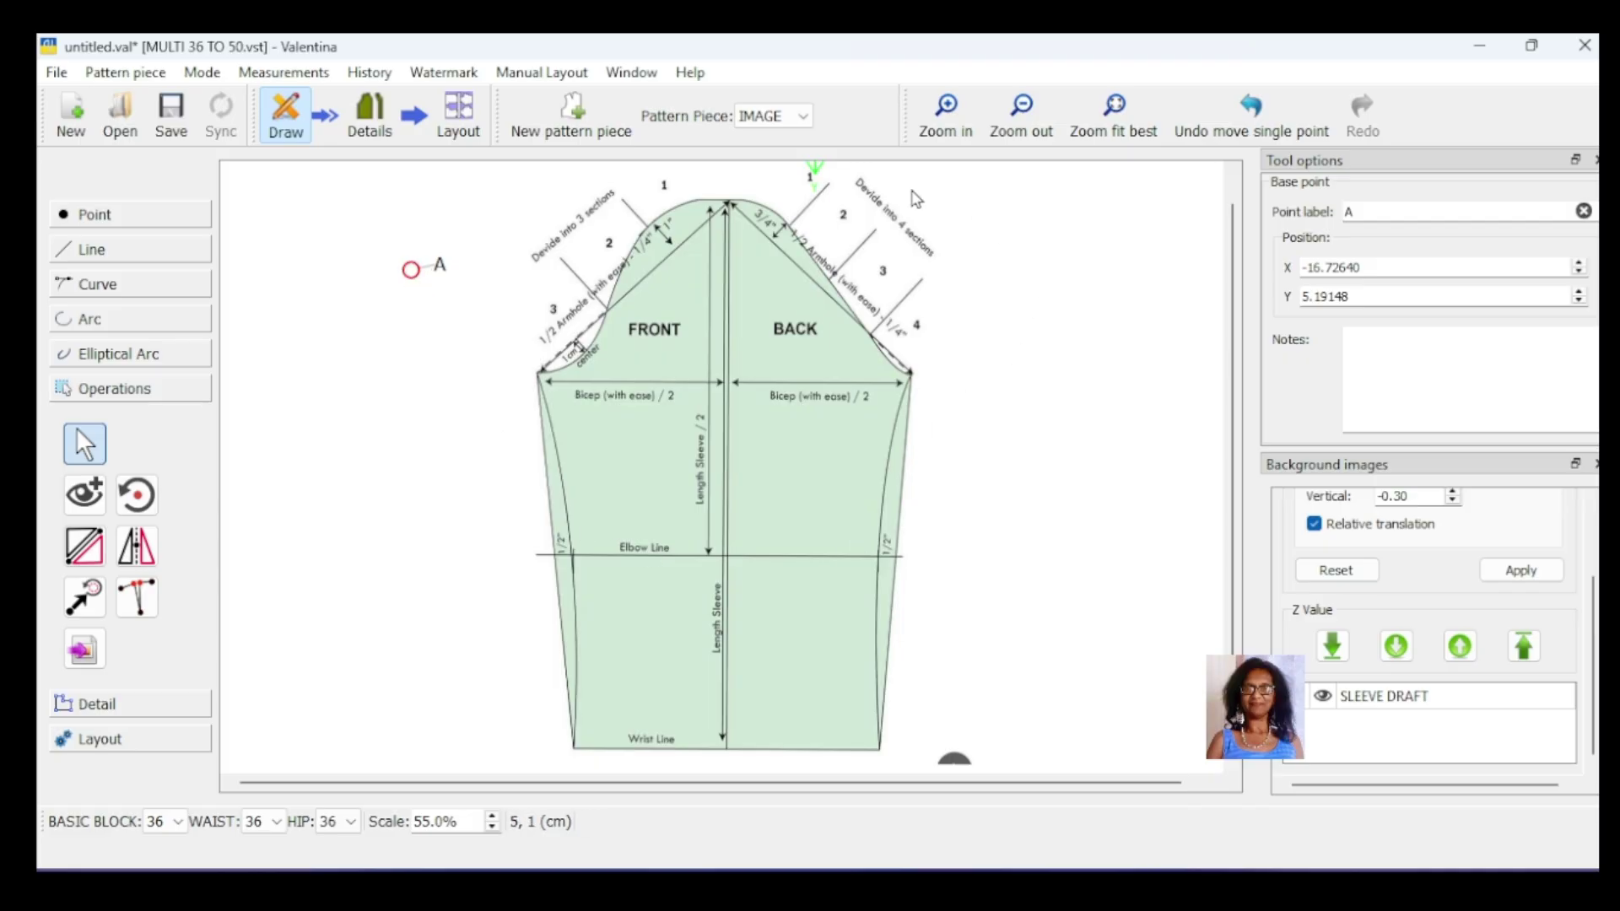
click(793, 486)
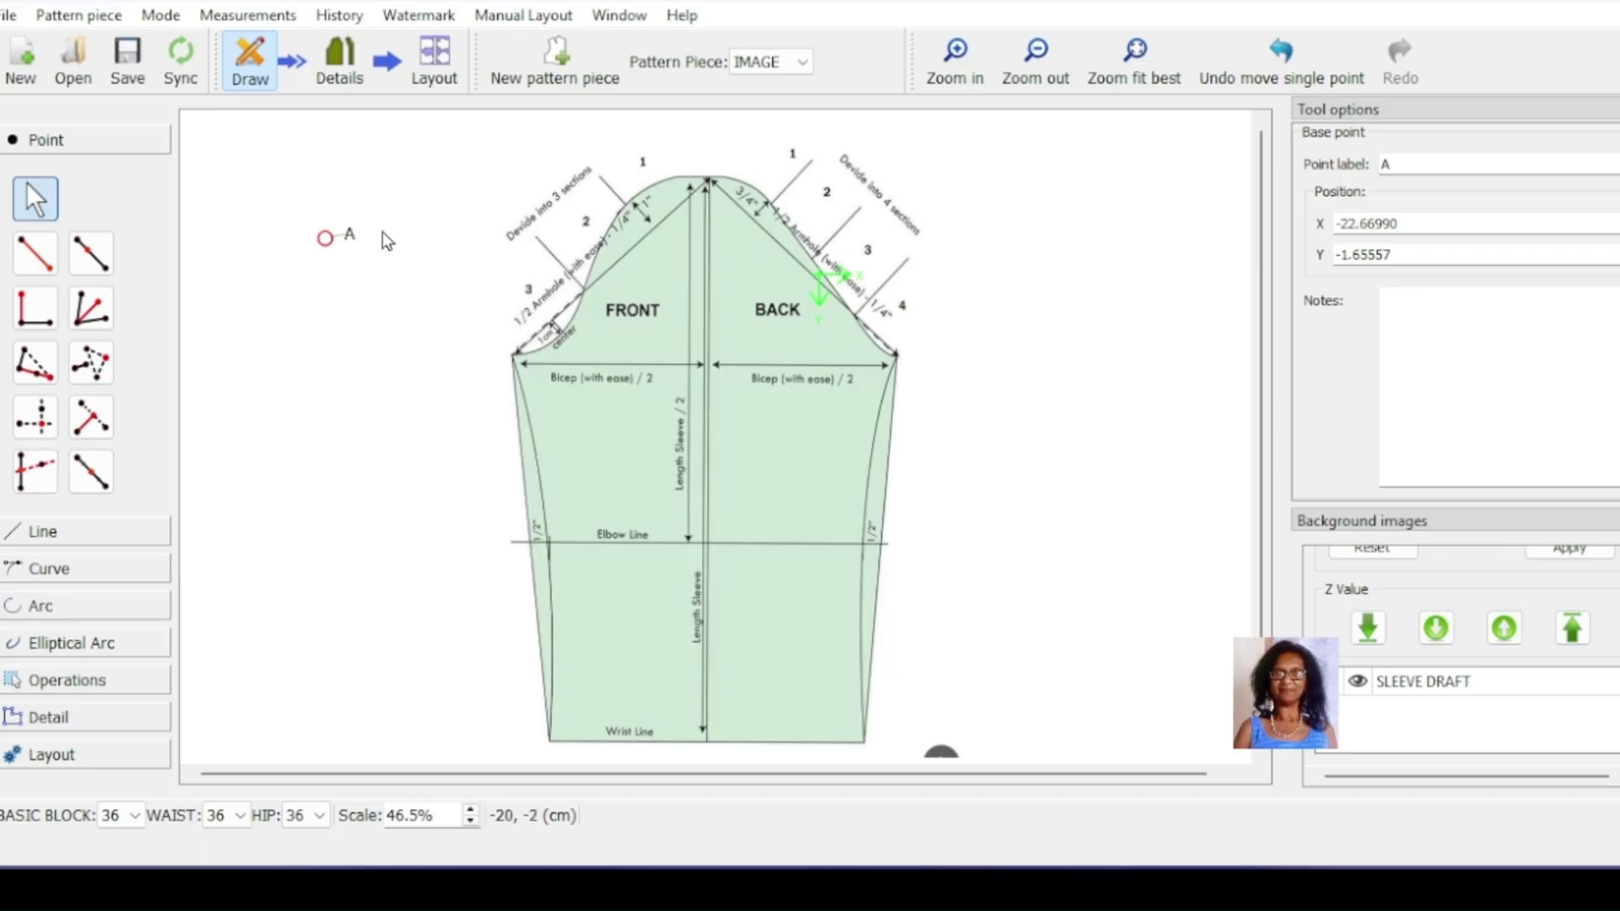
drag(327, 243, 710, 189)
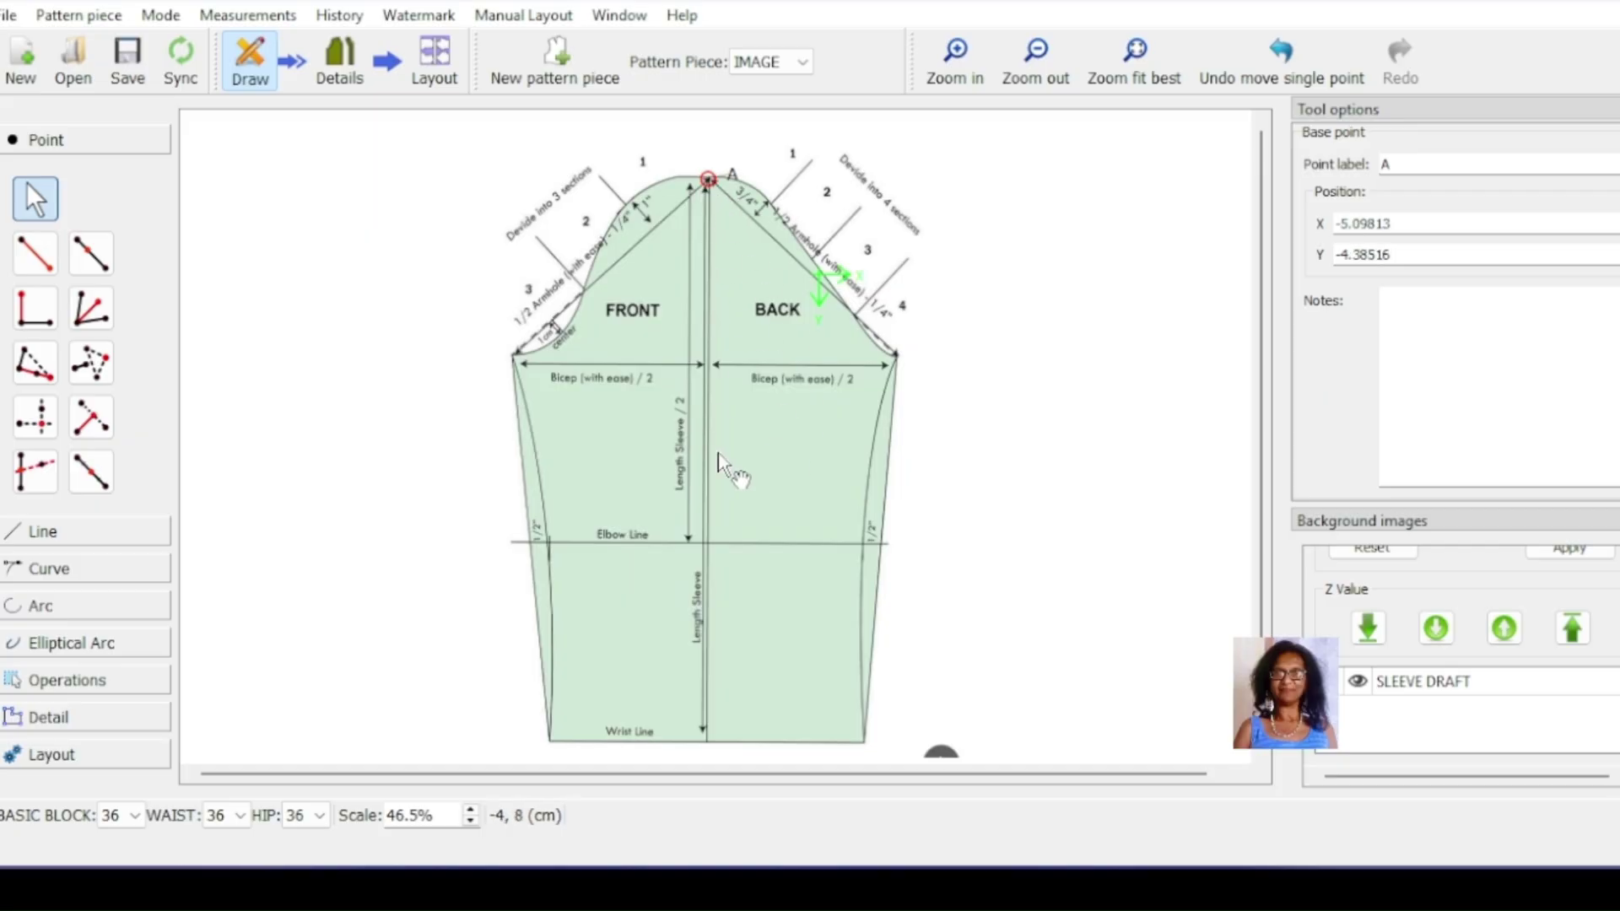
Step: Sketch a Point at distance and angle line from point A down the sleeve's centre to the wrist line, about 25.9 cm long
scroll(748, 624, down, 1)
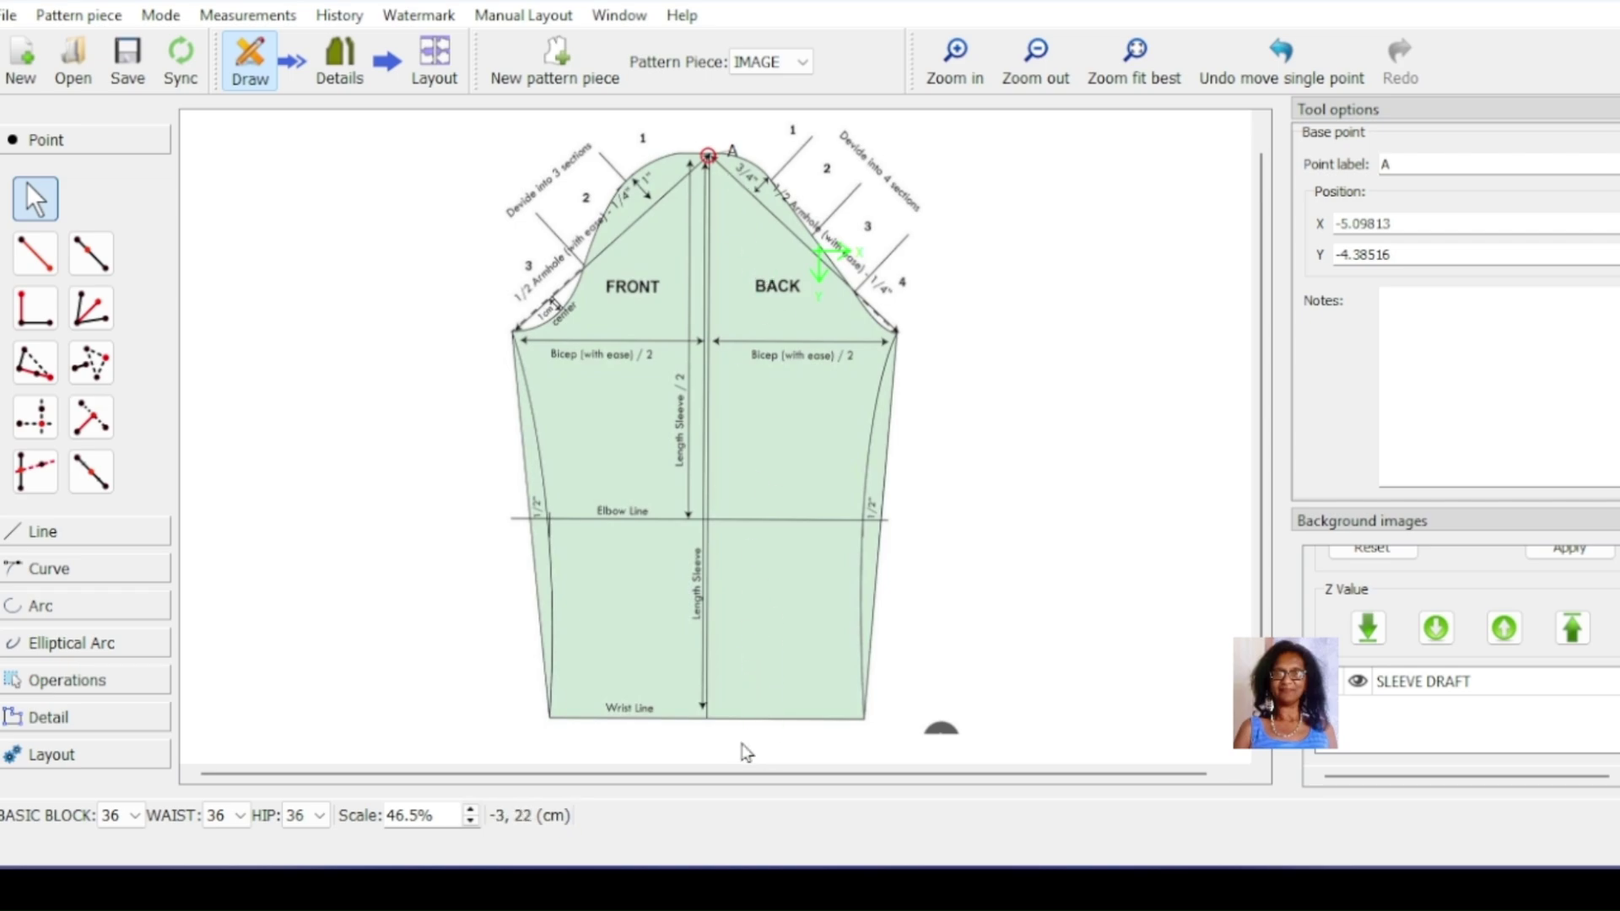
click(35, 253)
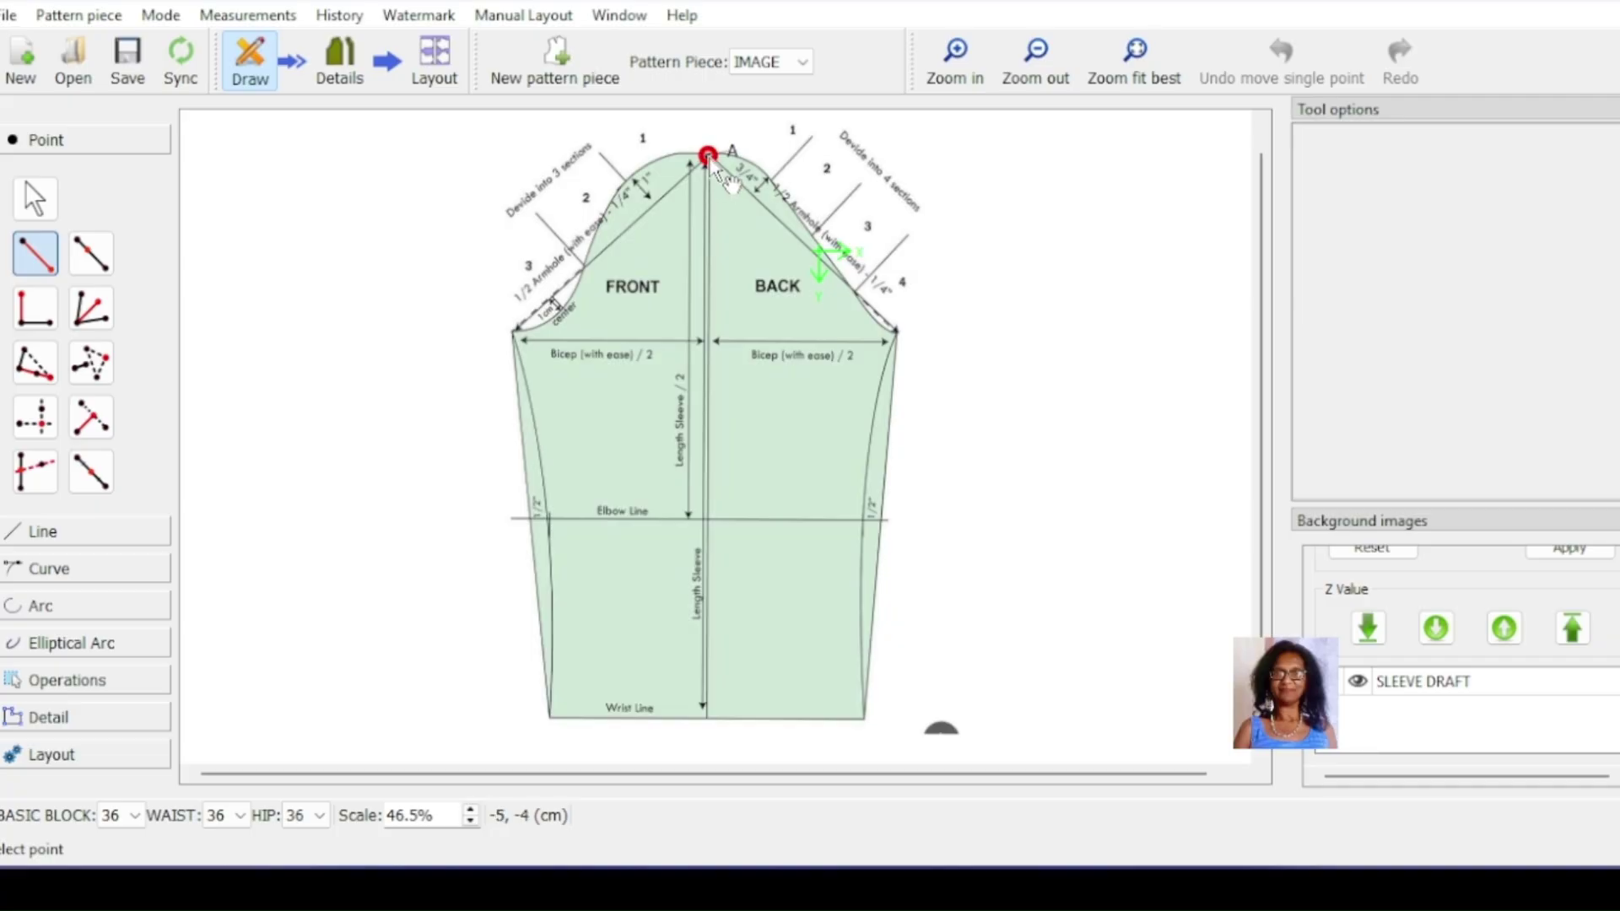
click(35, 259)
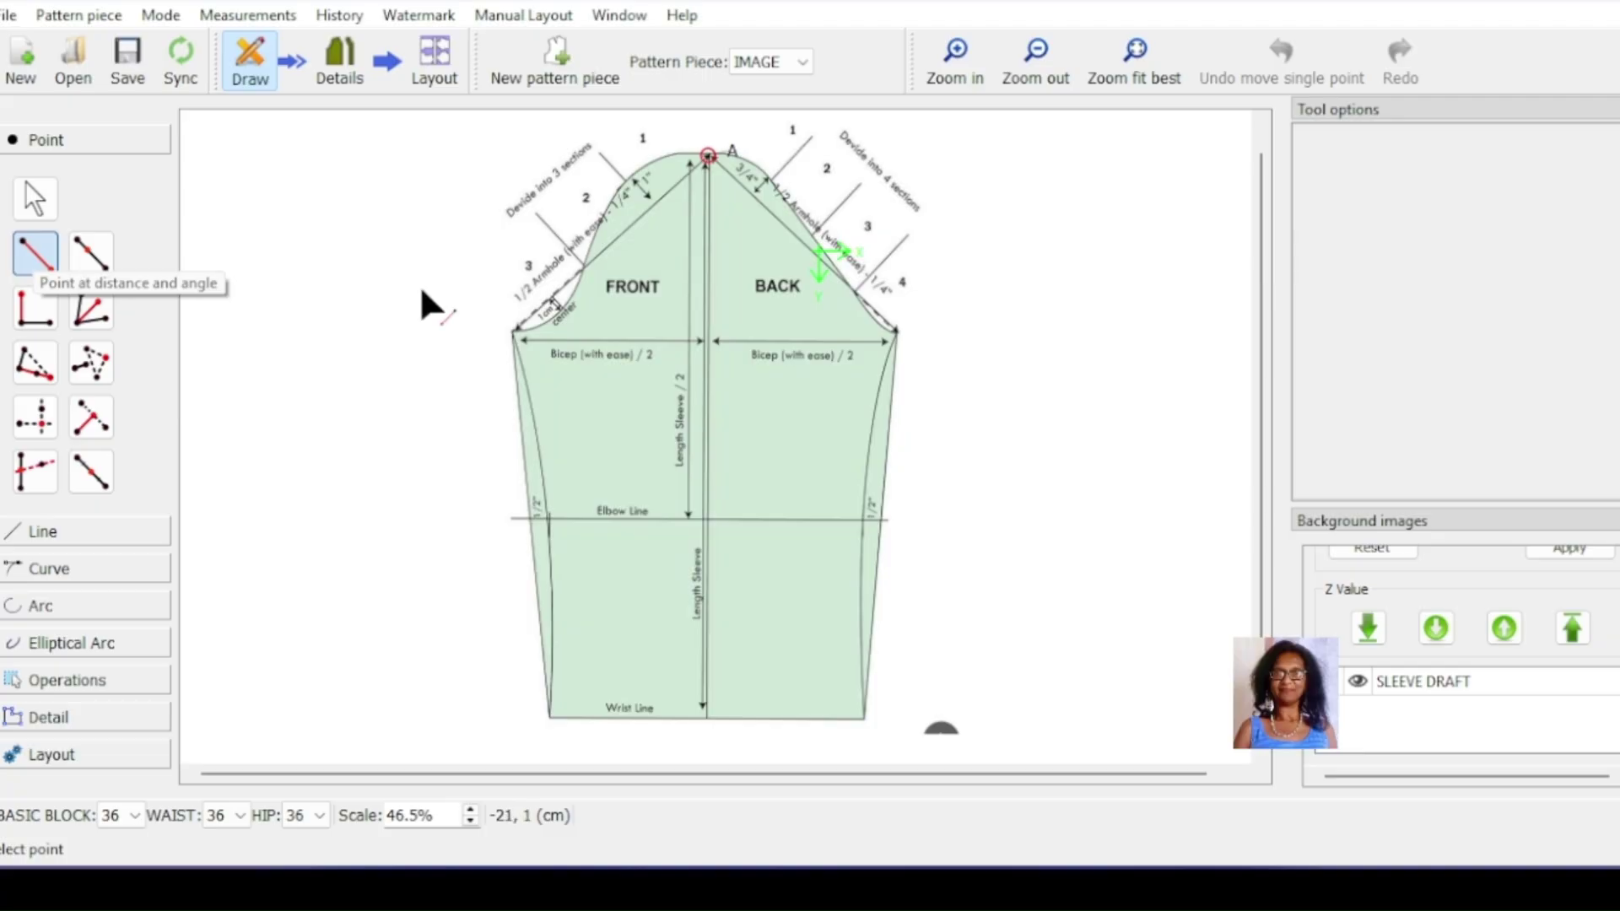
click(707, 155)
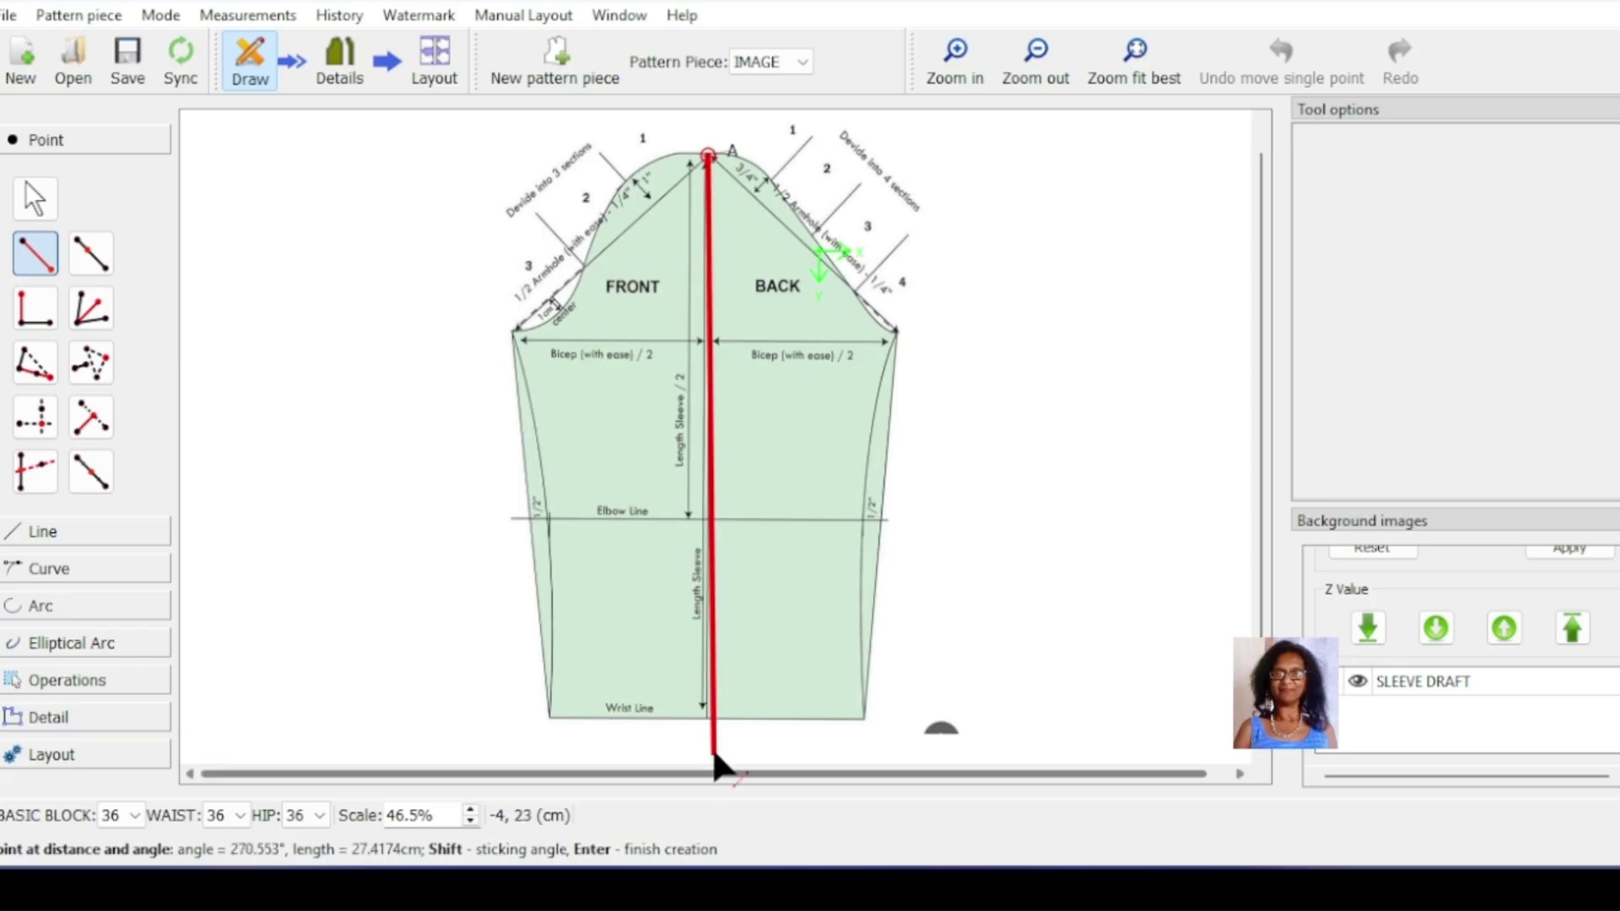
click(708, 719)
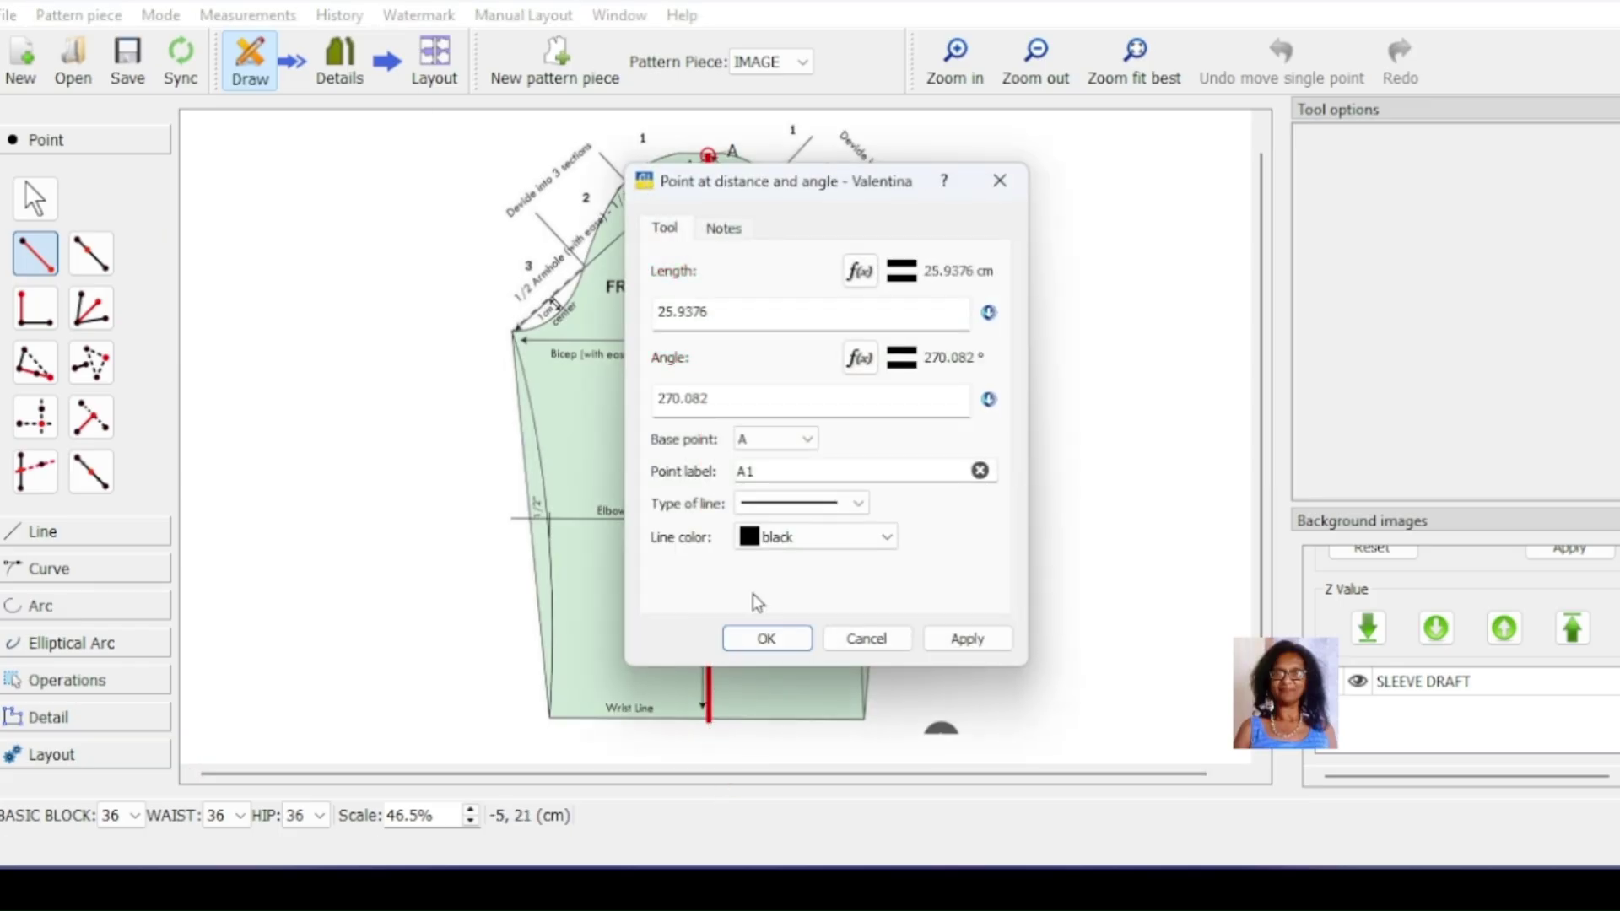
Step: Set the centre line's length to 35 cm and its angle to 270°, and create its end point
drag(843, 176, 1151, 130)
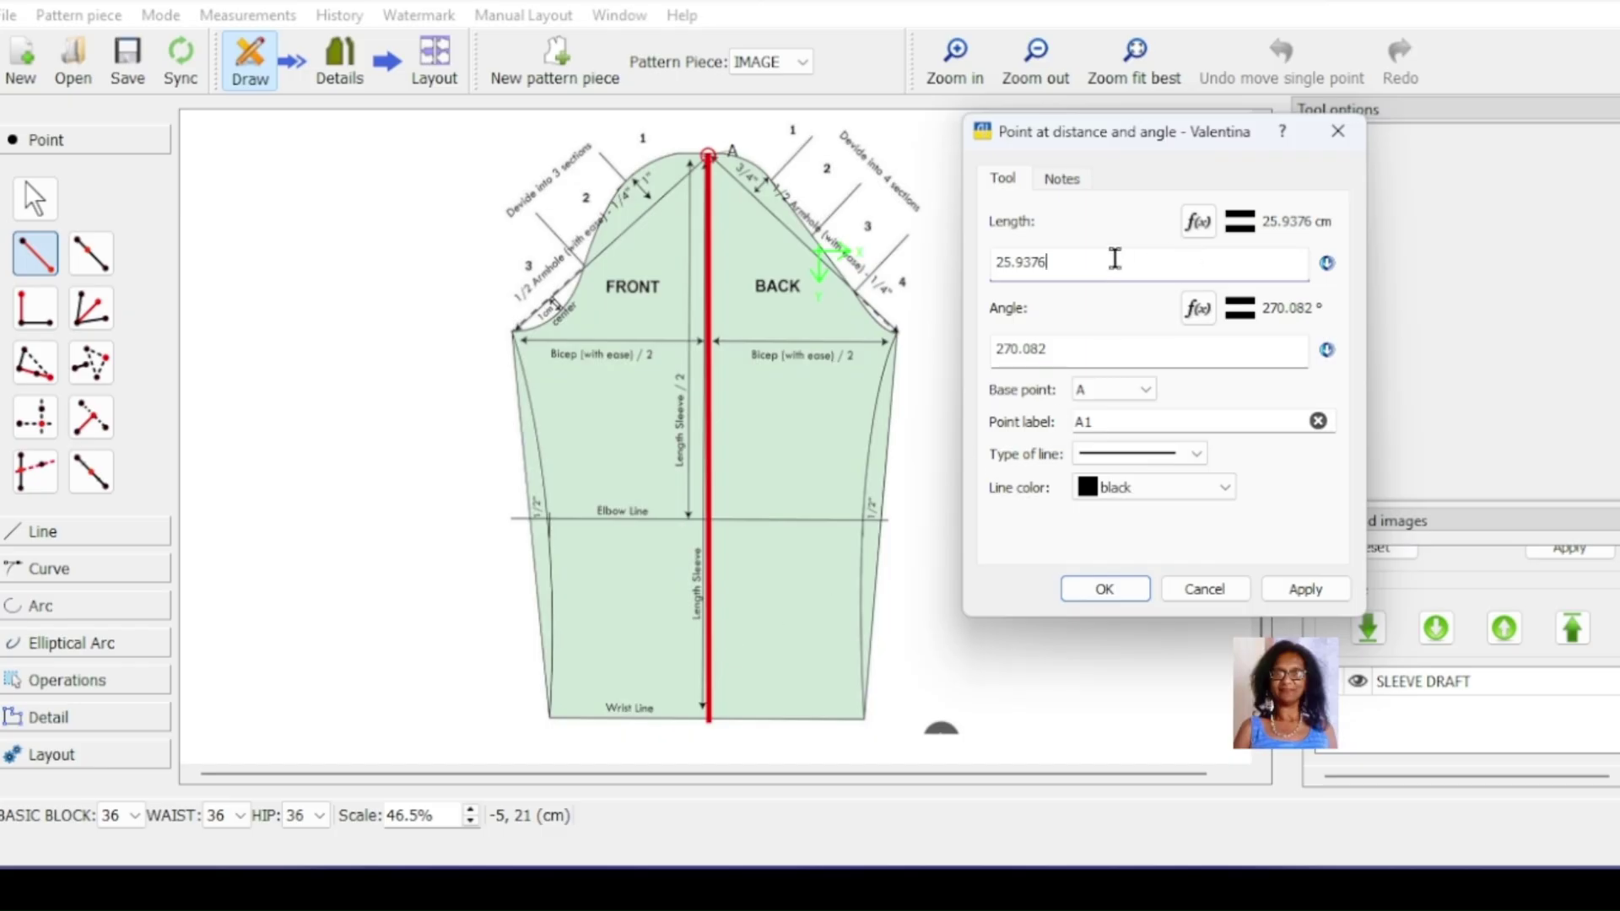
drag(1115, 262, 994, 262)
text(3)
key(BackSpace)
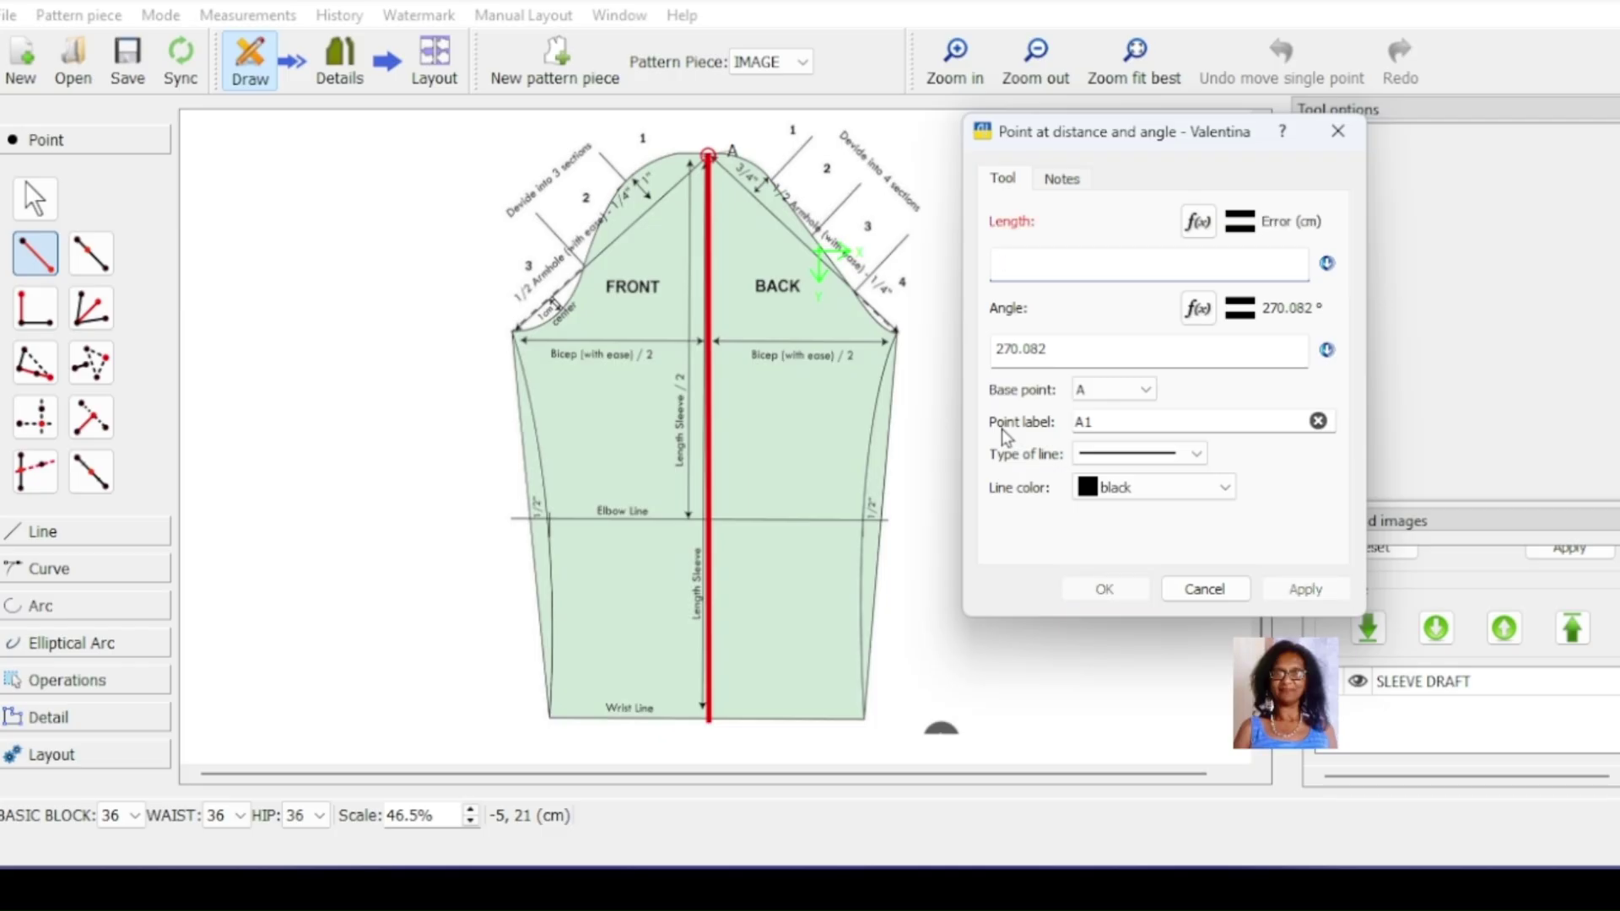
text(35)
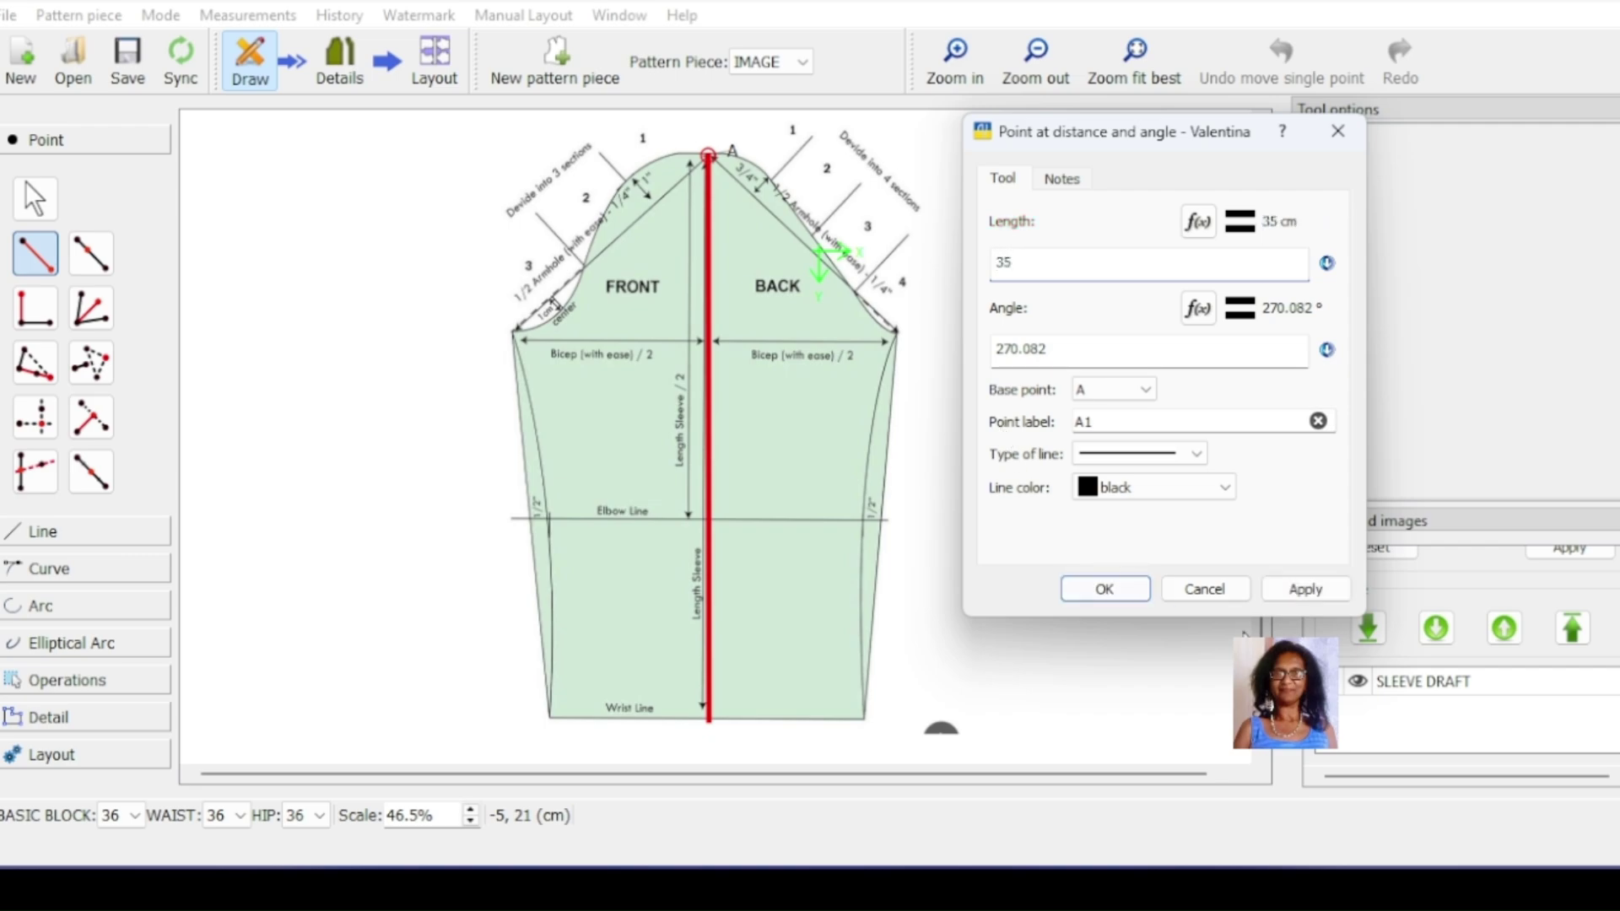
drag(1085, 351, 977, 358)
text(270)
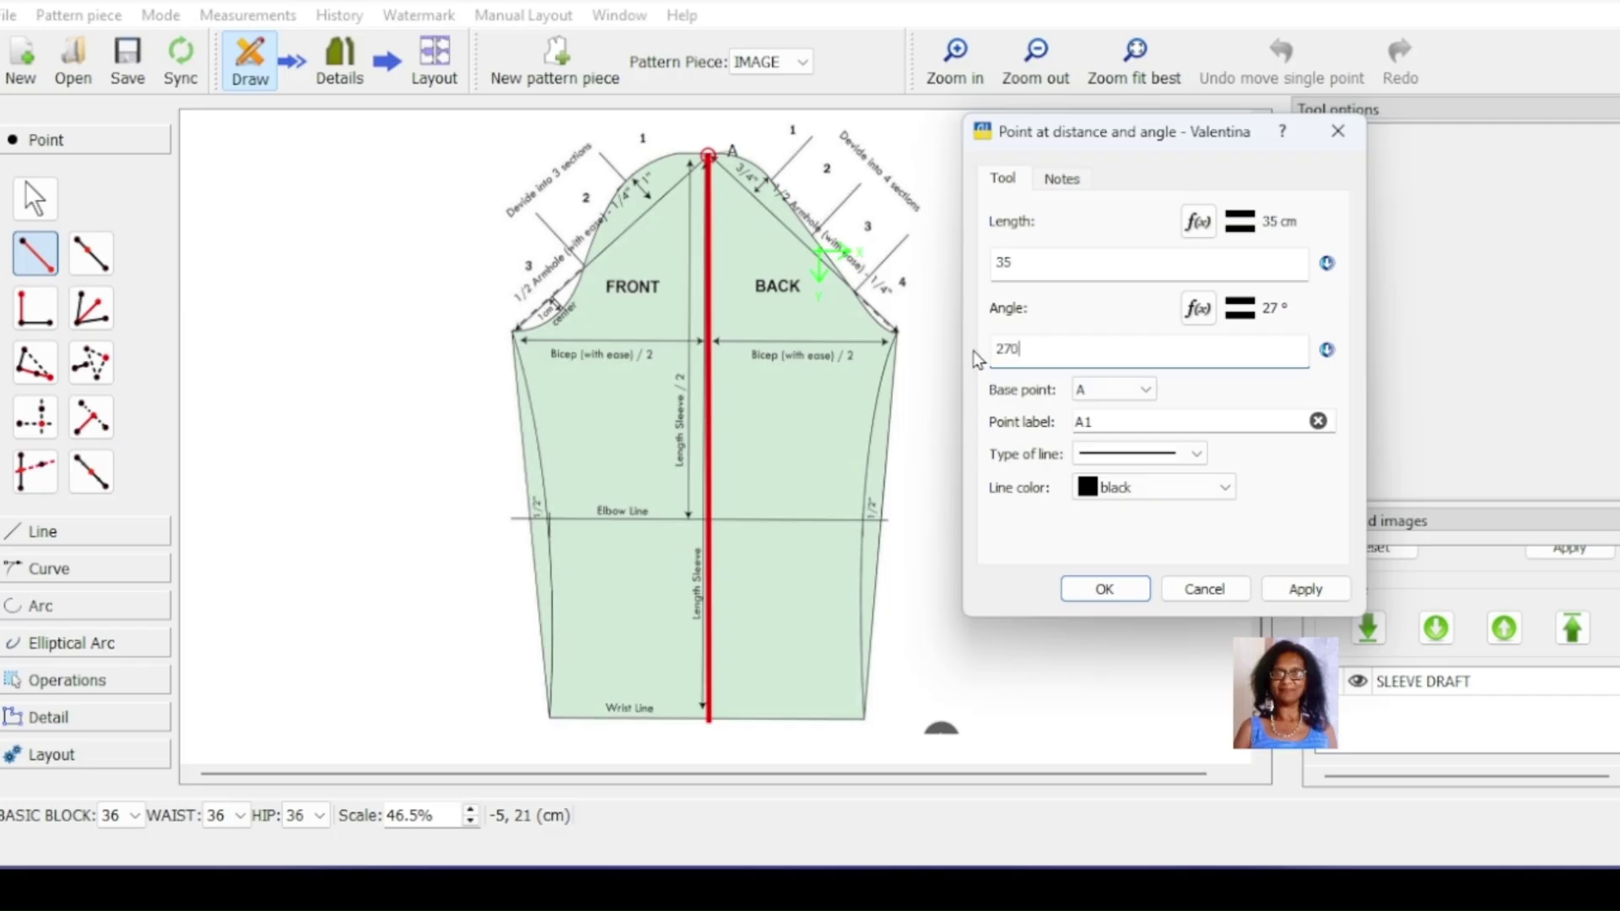
click(1303, 590)
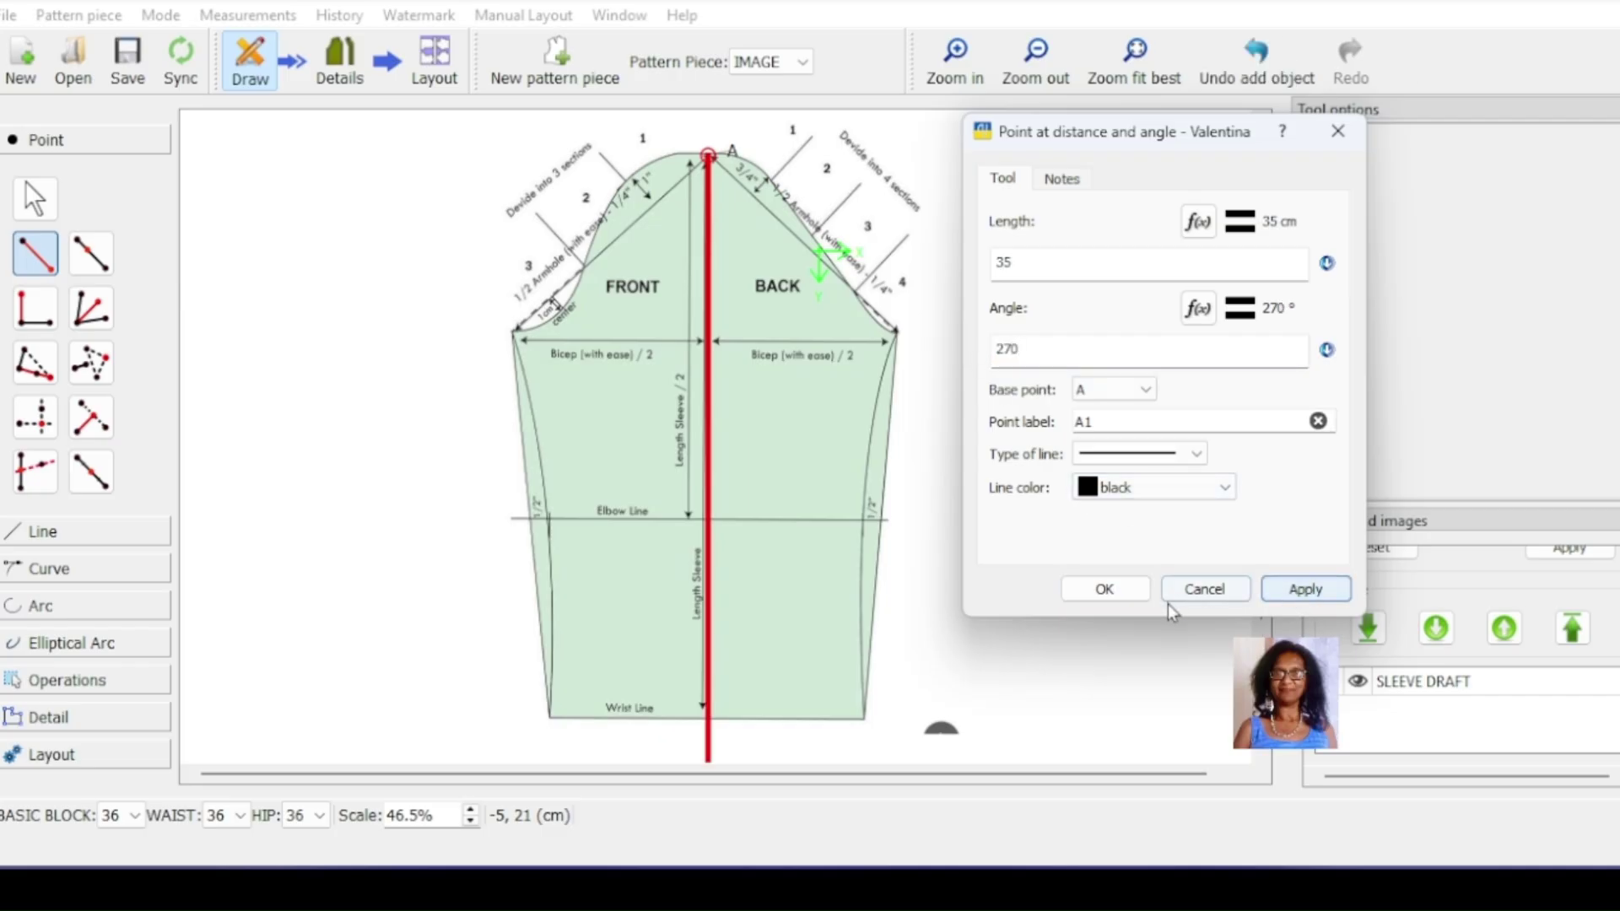
click(1104, 589)
Step: Sketch a Point at distance and angle line from A1 horizontally towards the front side at 180°, about 9.6 cm long
scroll(1126, 588, down, 3)
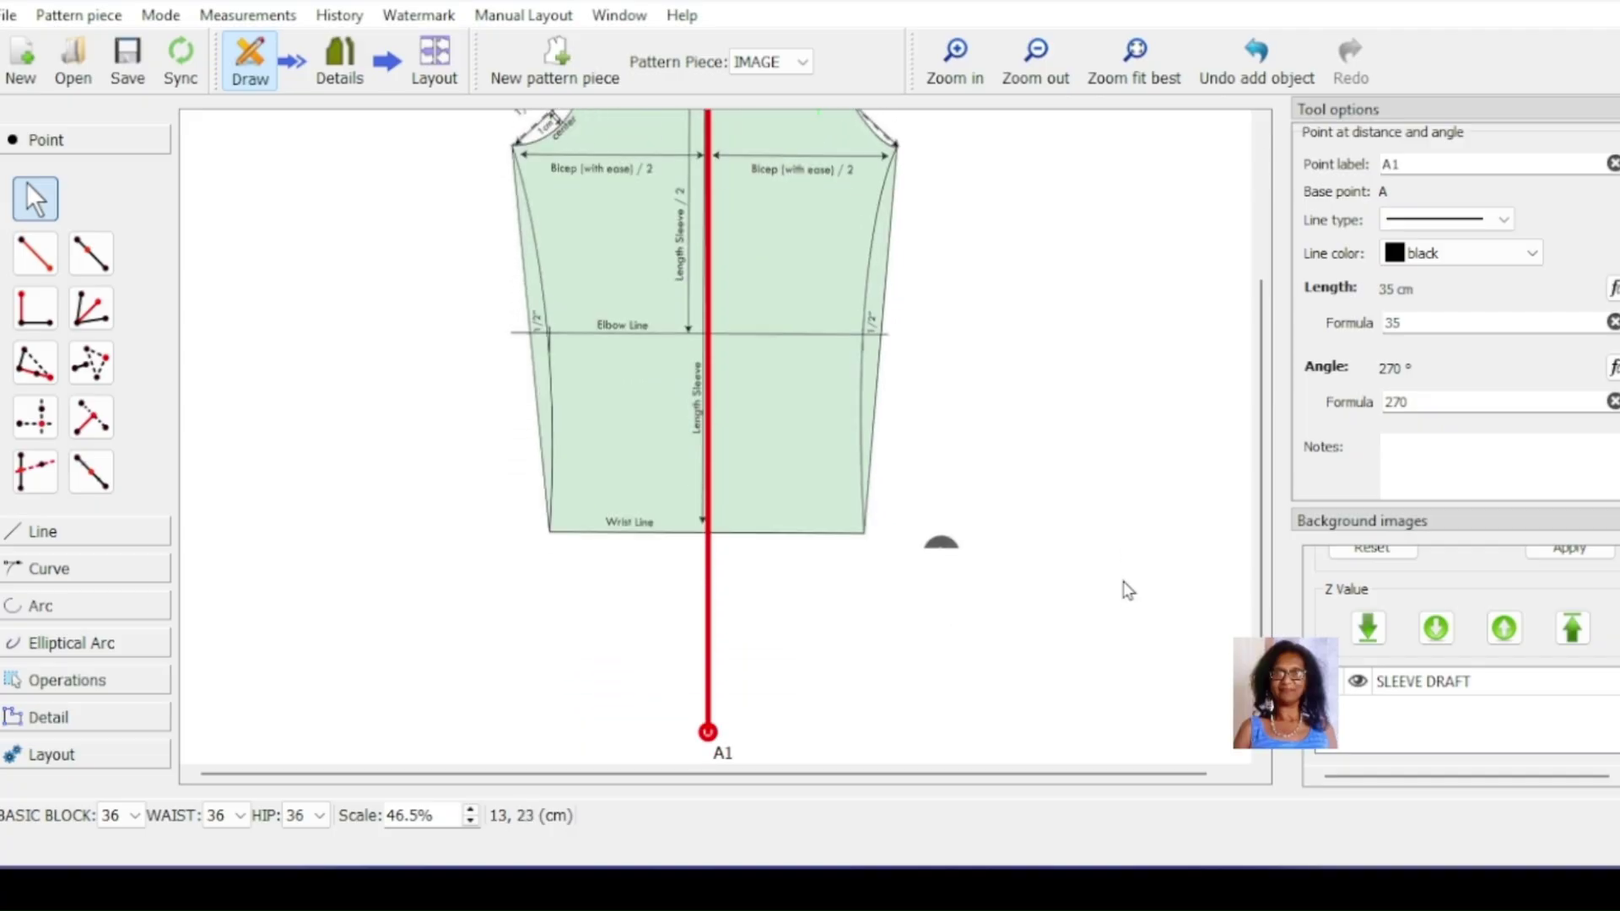
scroll(1124, 588, up, 1)
scroll(1122, 588, down, 1)
click(44, 253)
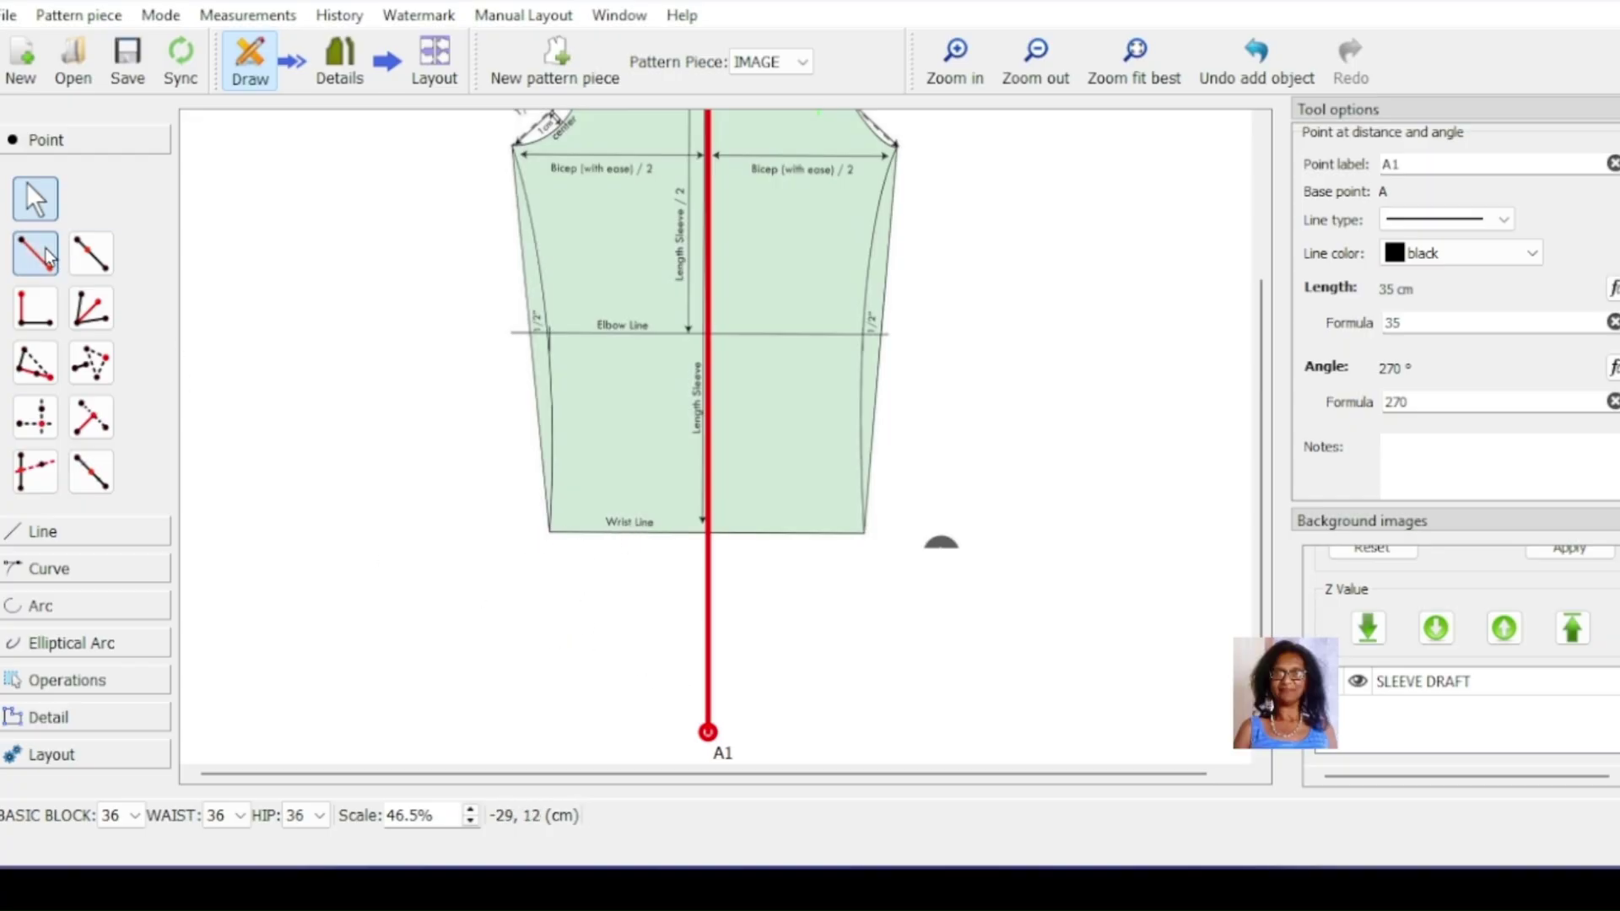
click(708, 733)
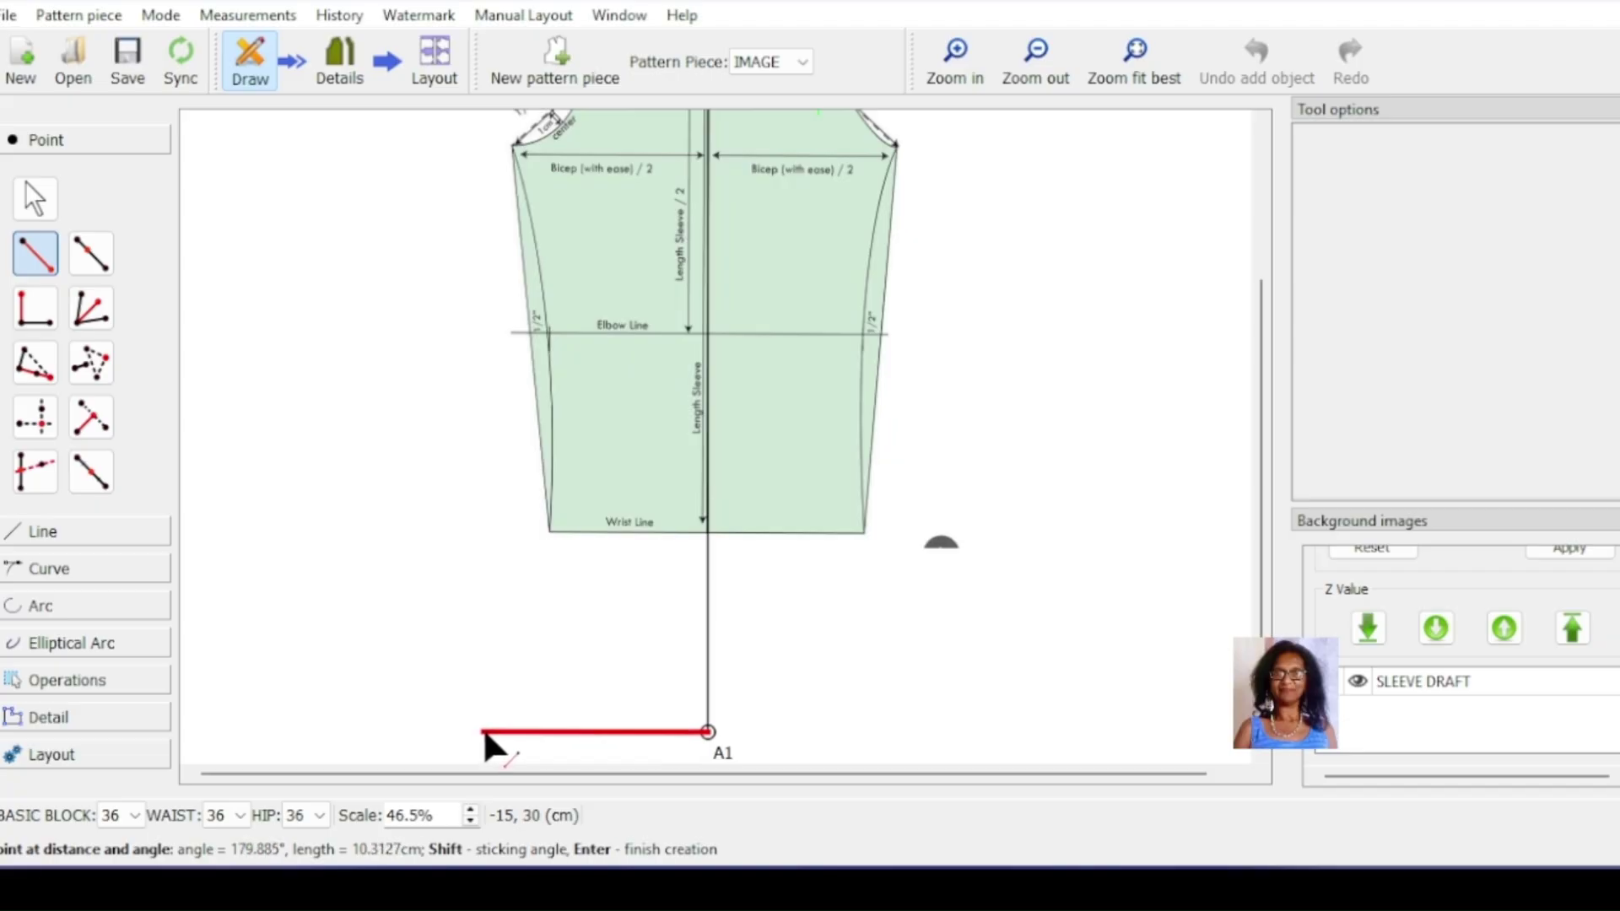
shift+click(496, 732)
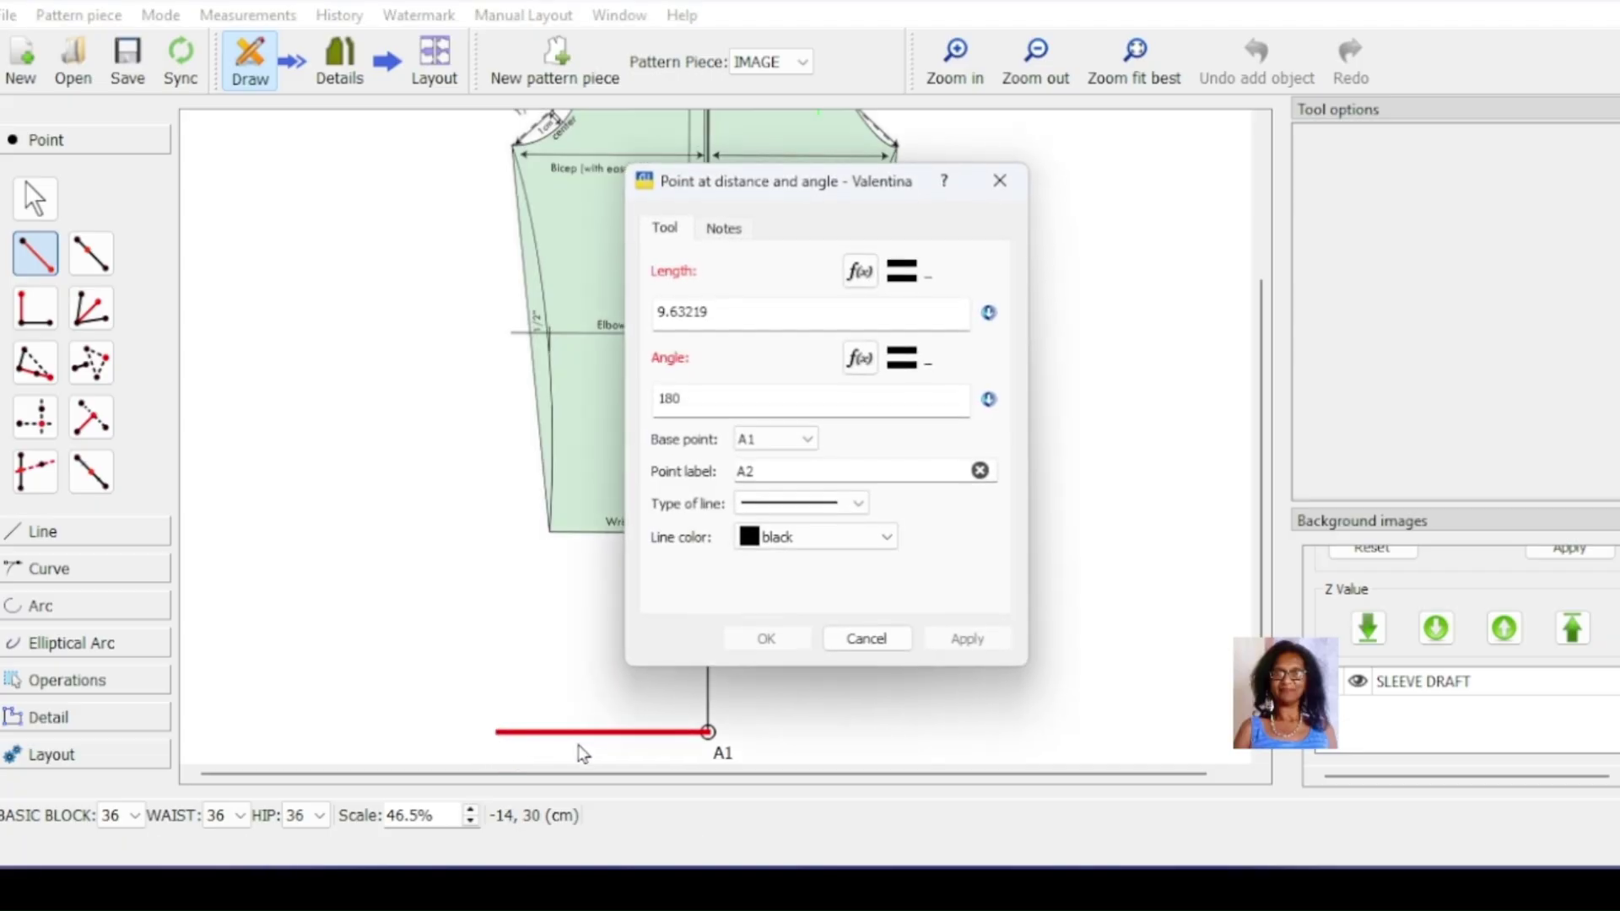
click(861, 271)
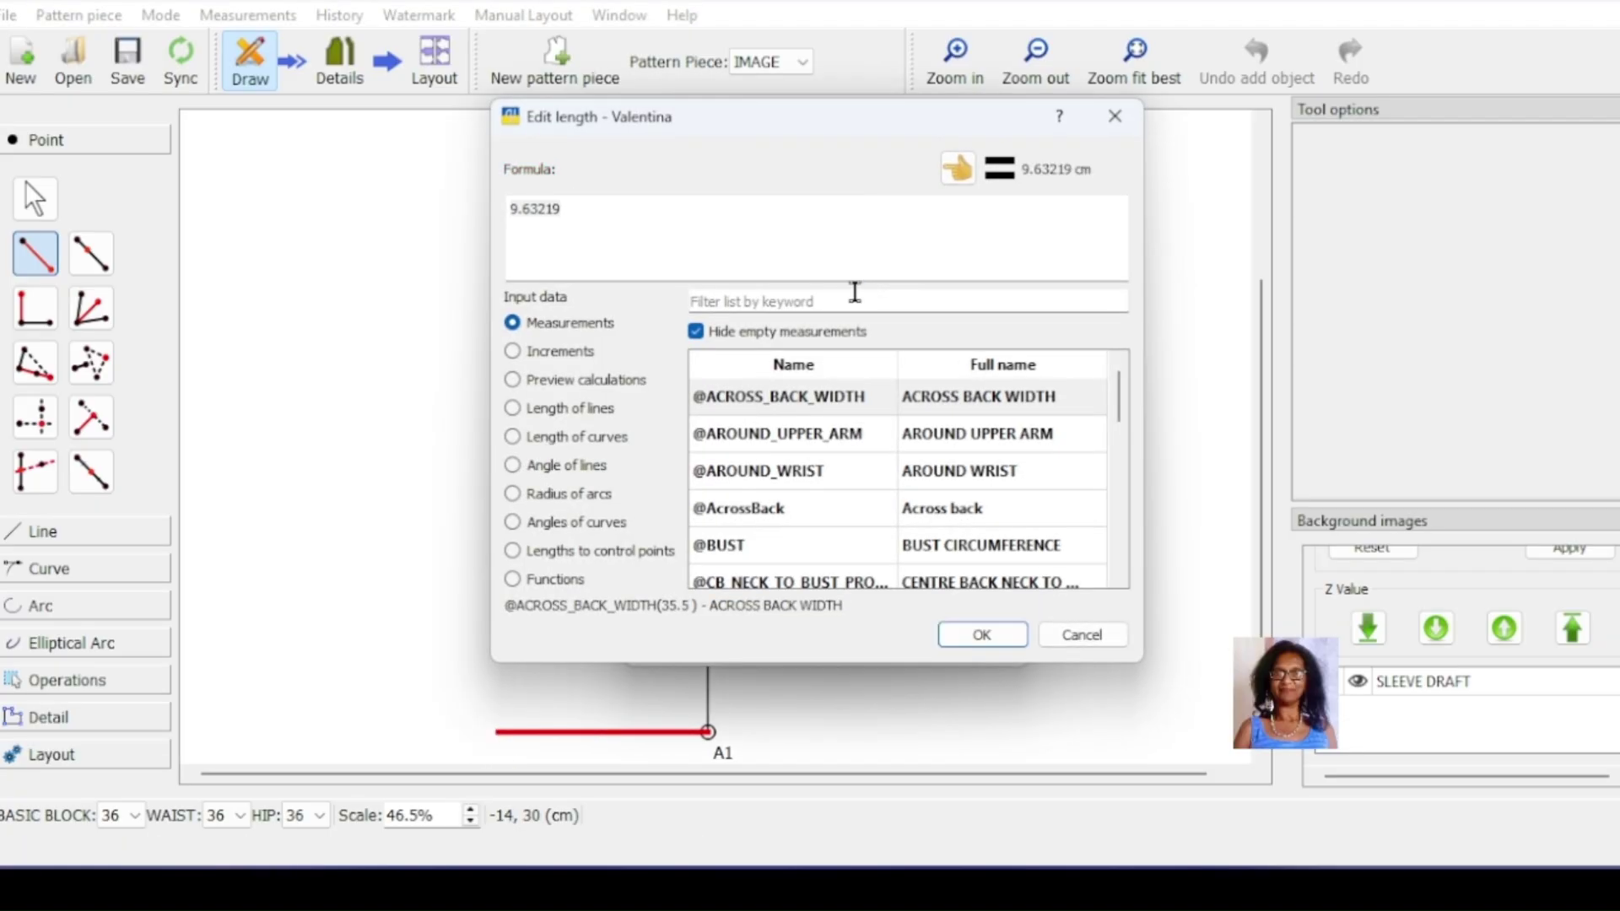
click(775, 301)
text(WRI)
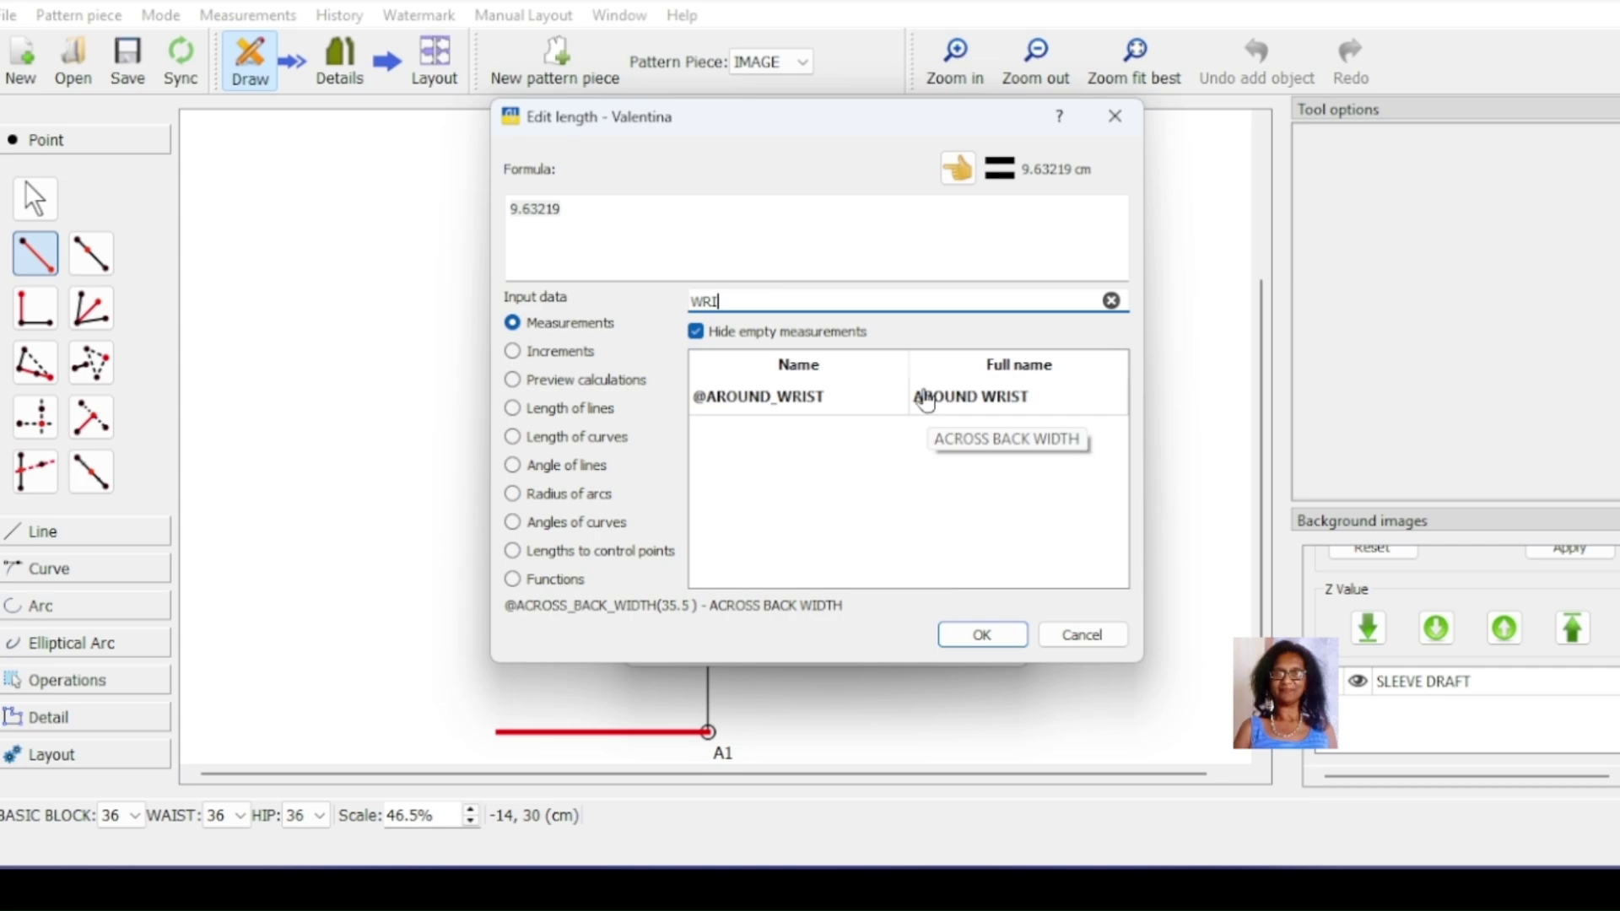
double_click(905, 404)
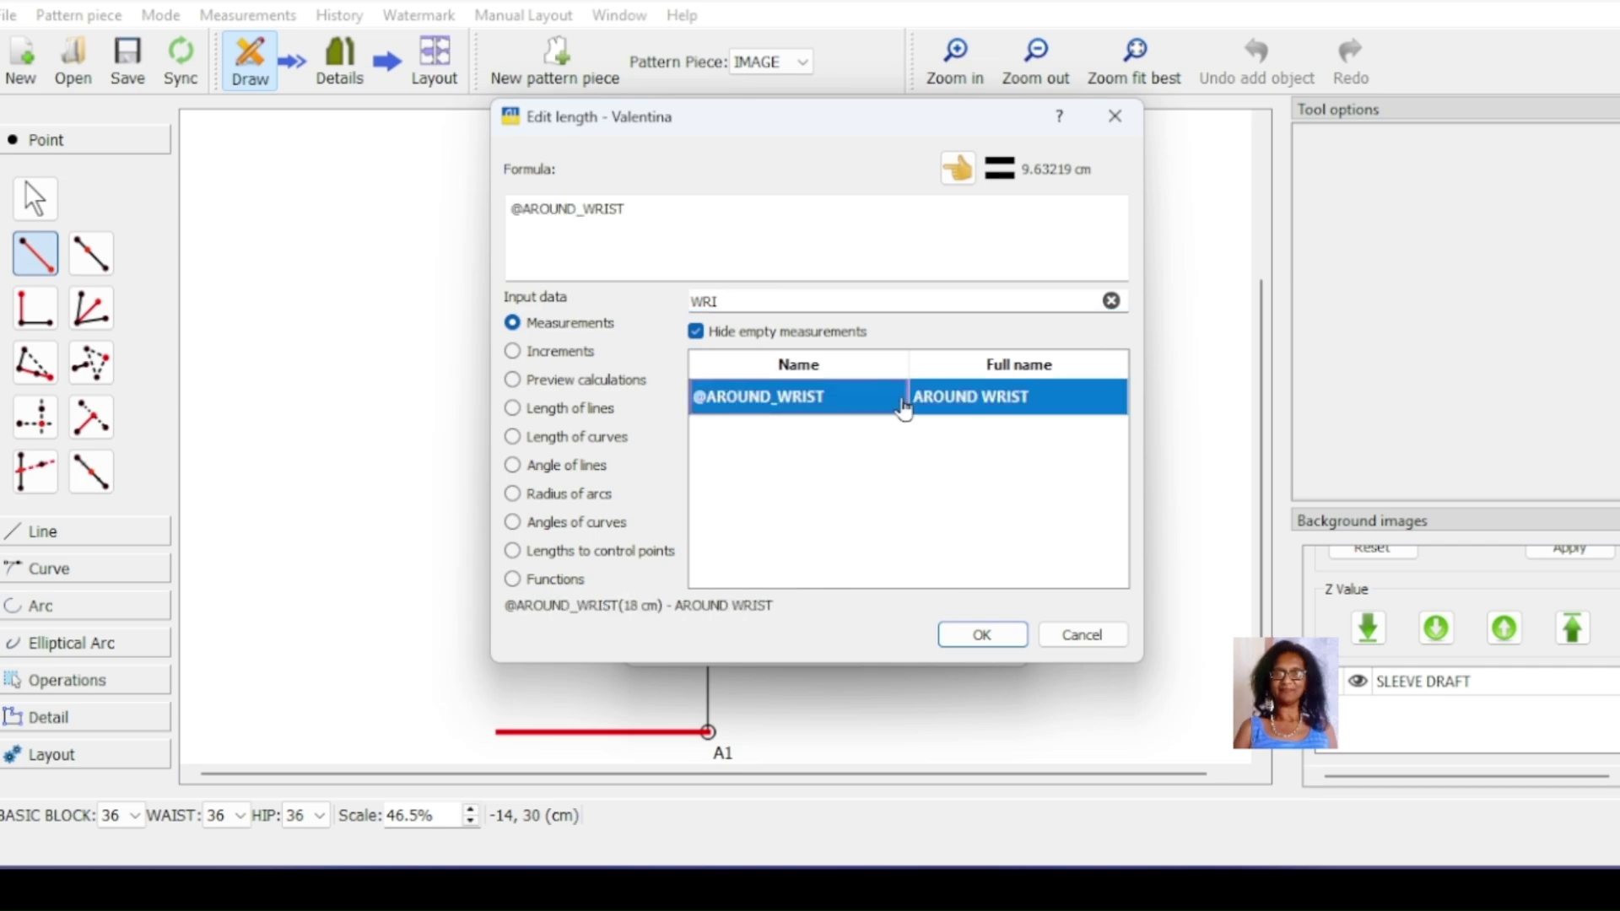
click(683, 210)
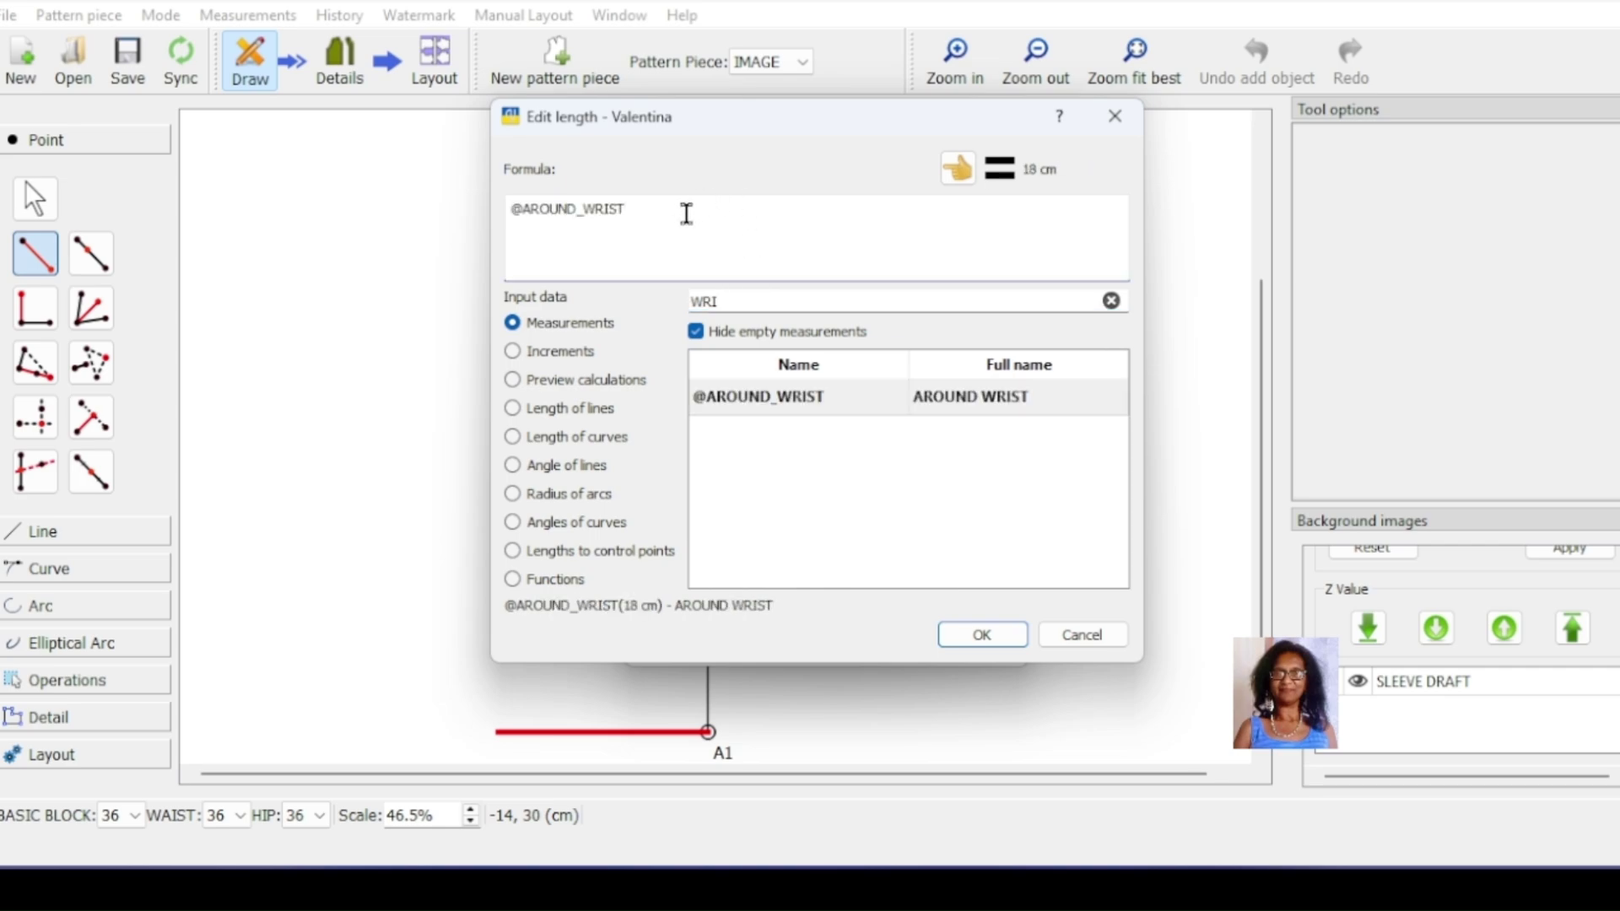
text(/2)
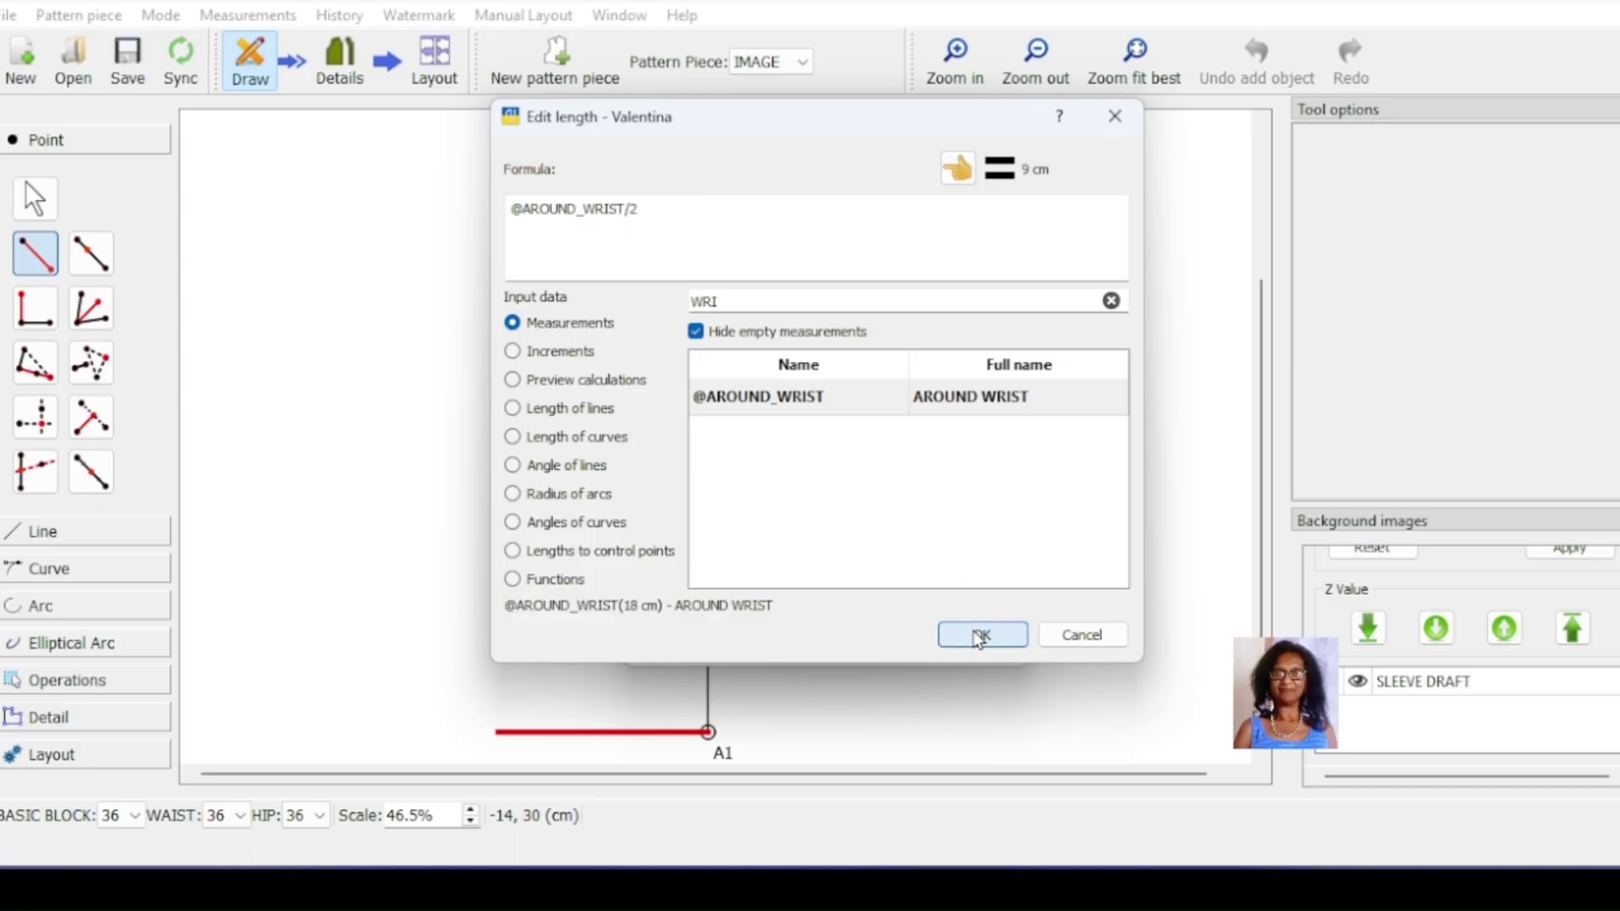
click(978, 637)
click(965, 639)
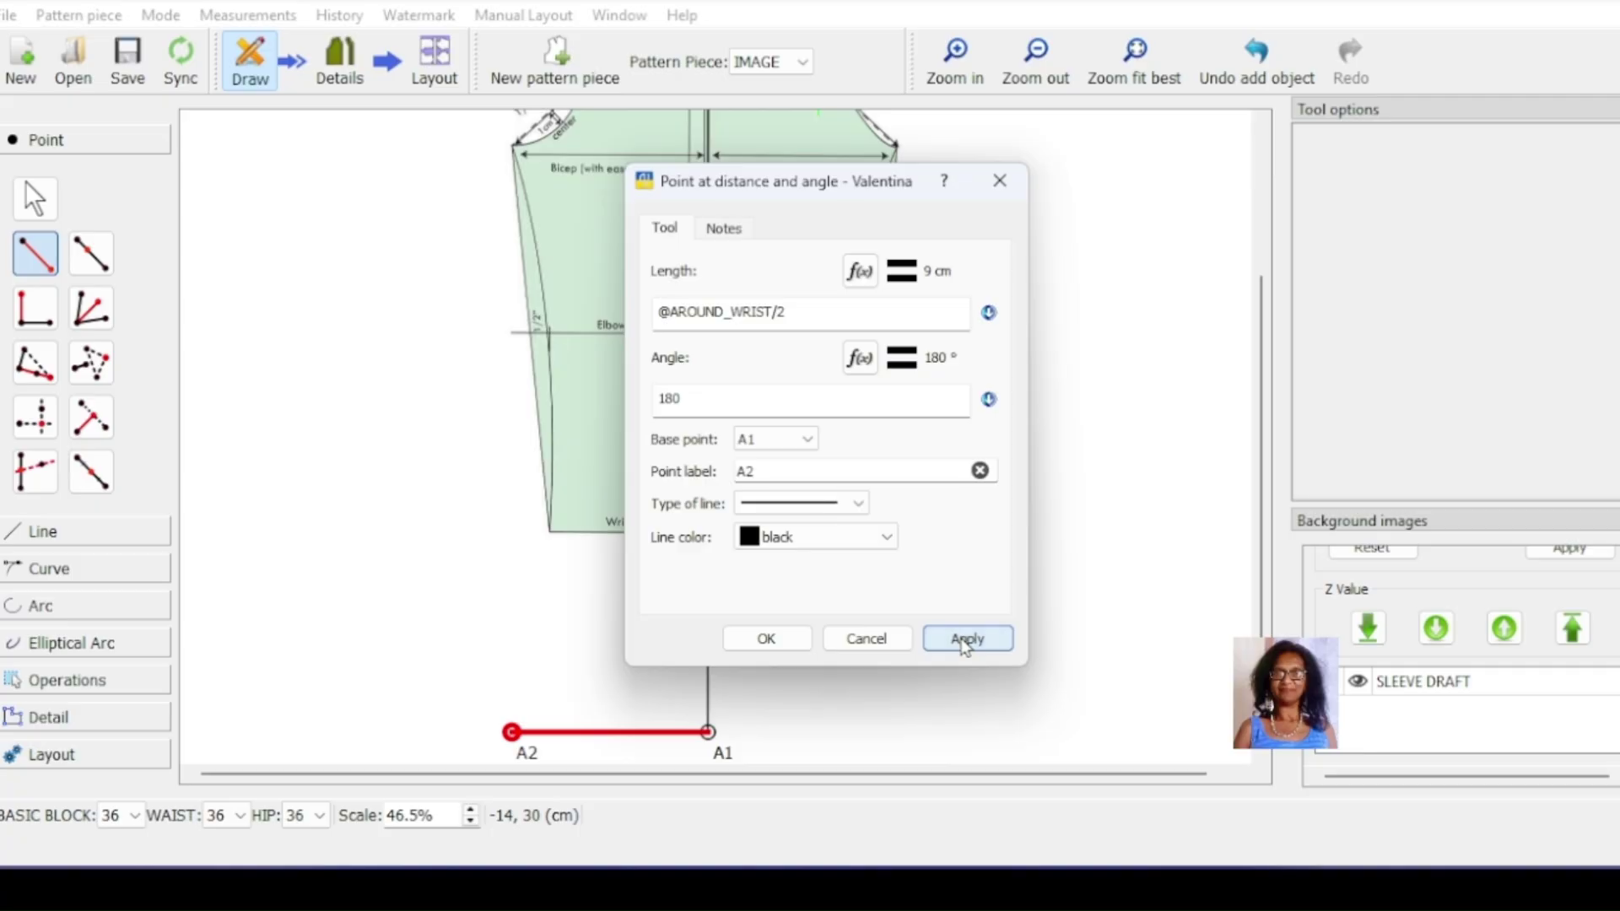
click(766, 639)
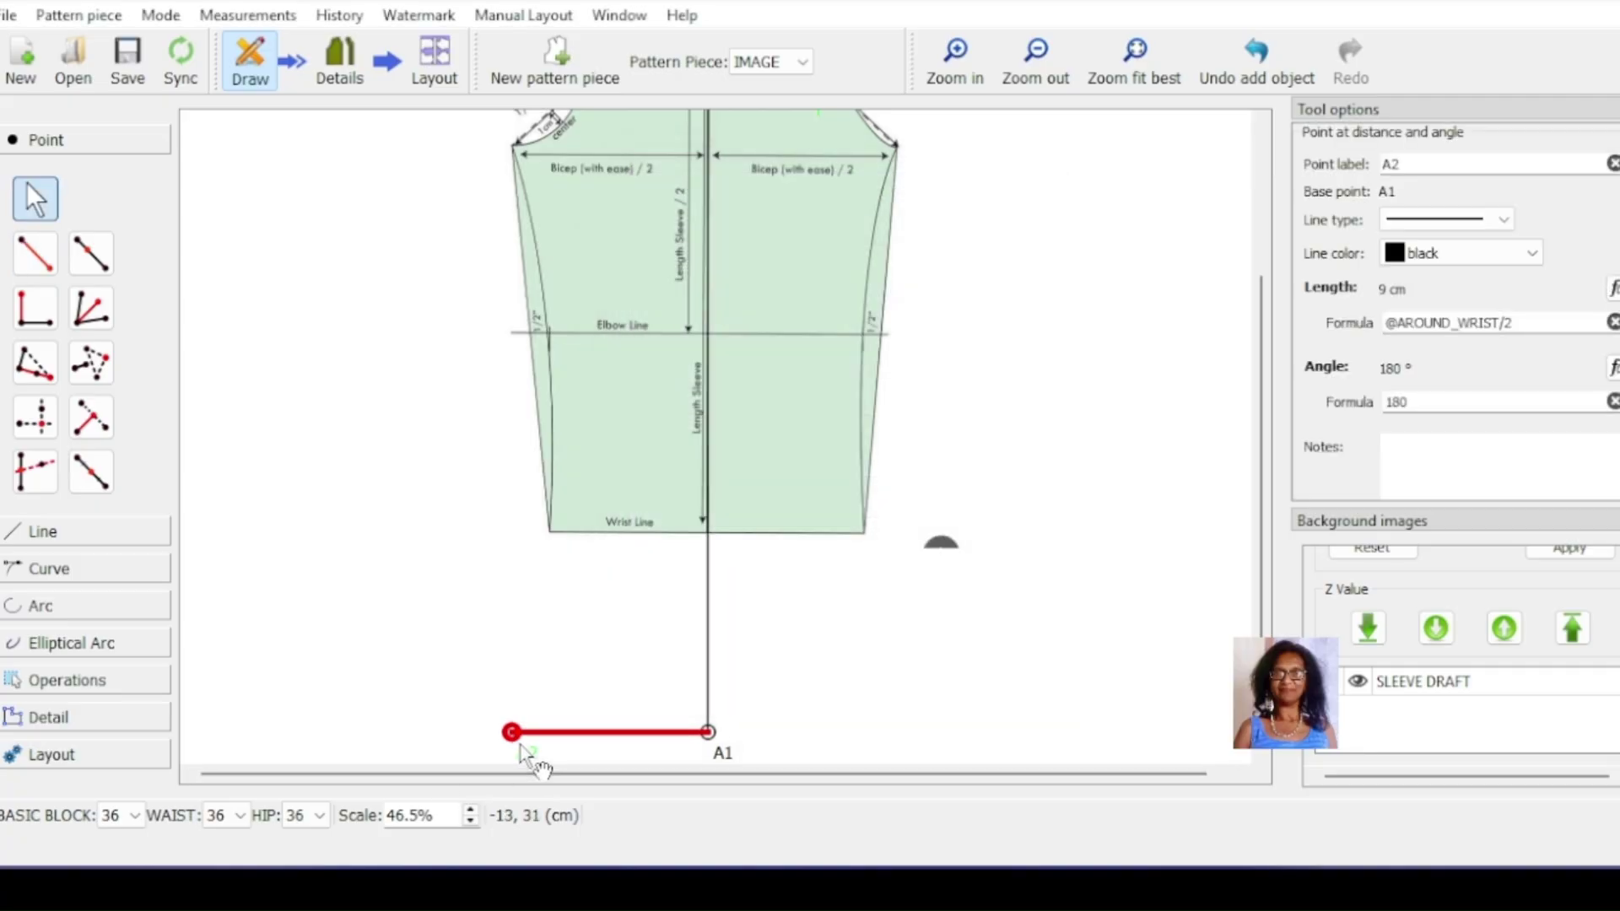
Step: Add a point at distance and angle from A down the sleeve's centre near the bicep line, and set its length to 12 cm
scroll(827, 620, up, 2)
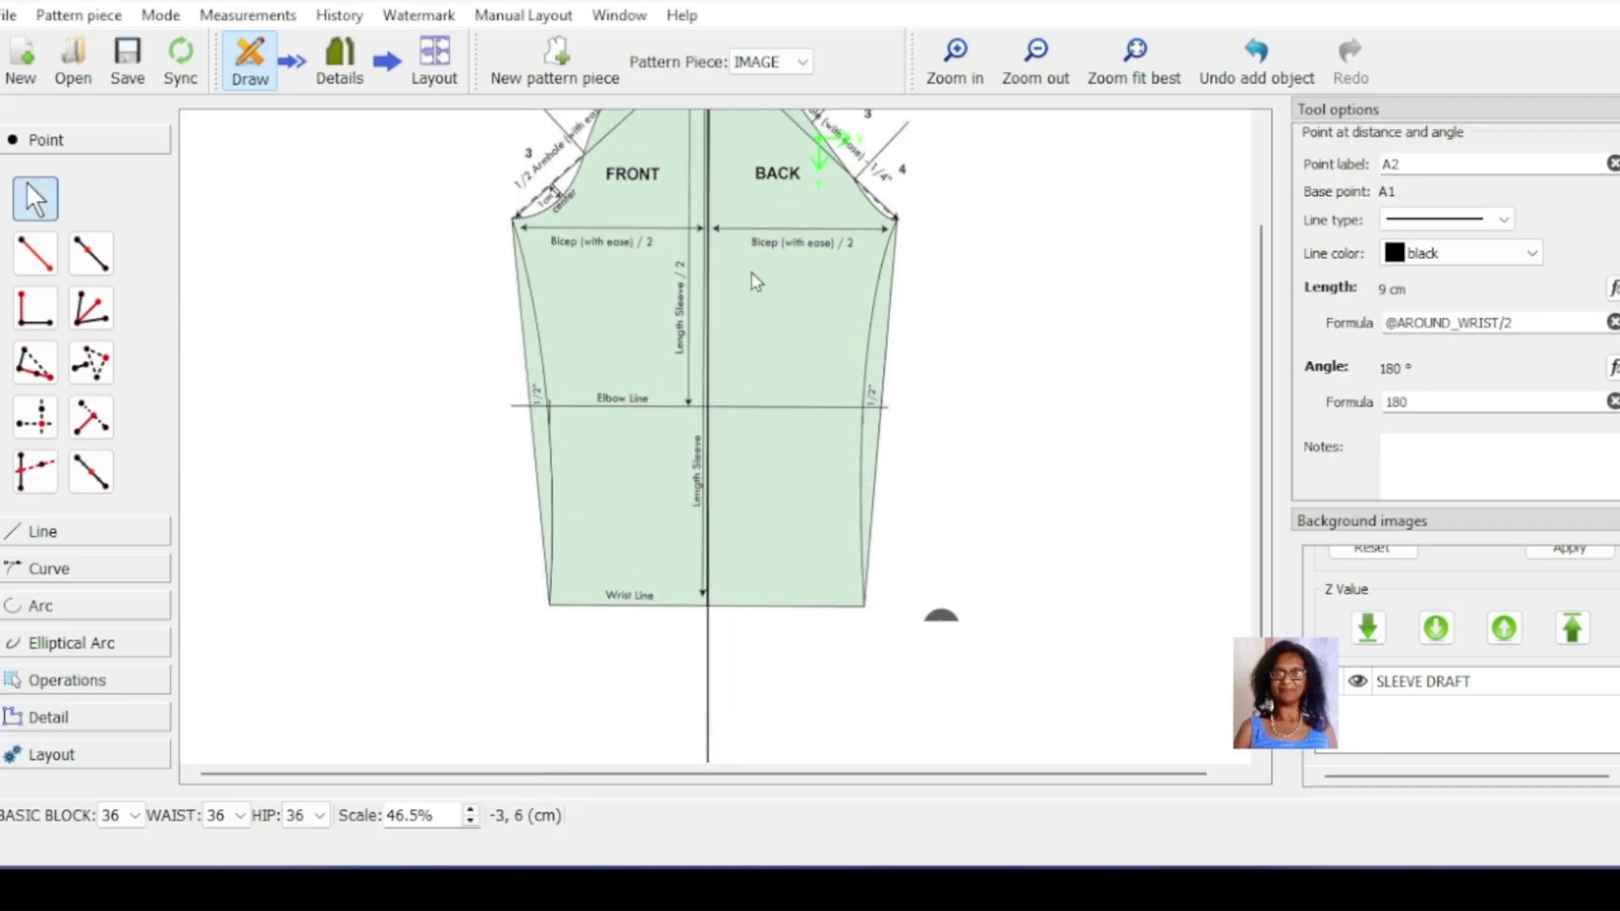
scroll(738, 313, up, 1)
scroll(735, 306, up, 1)
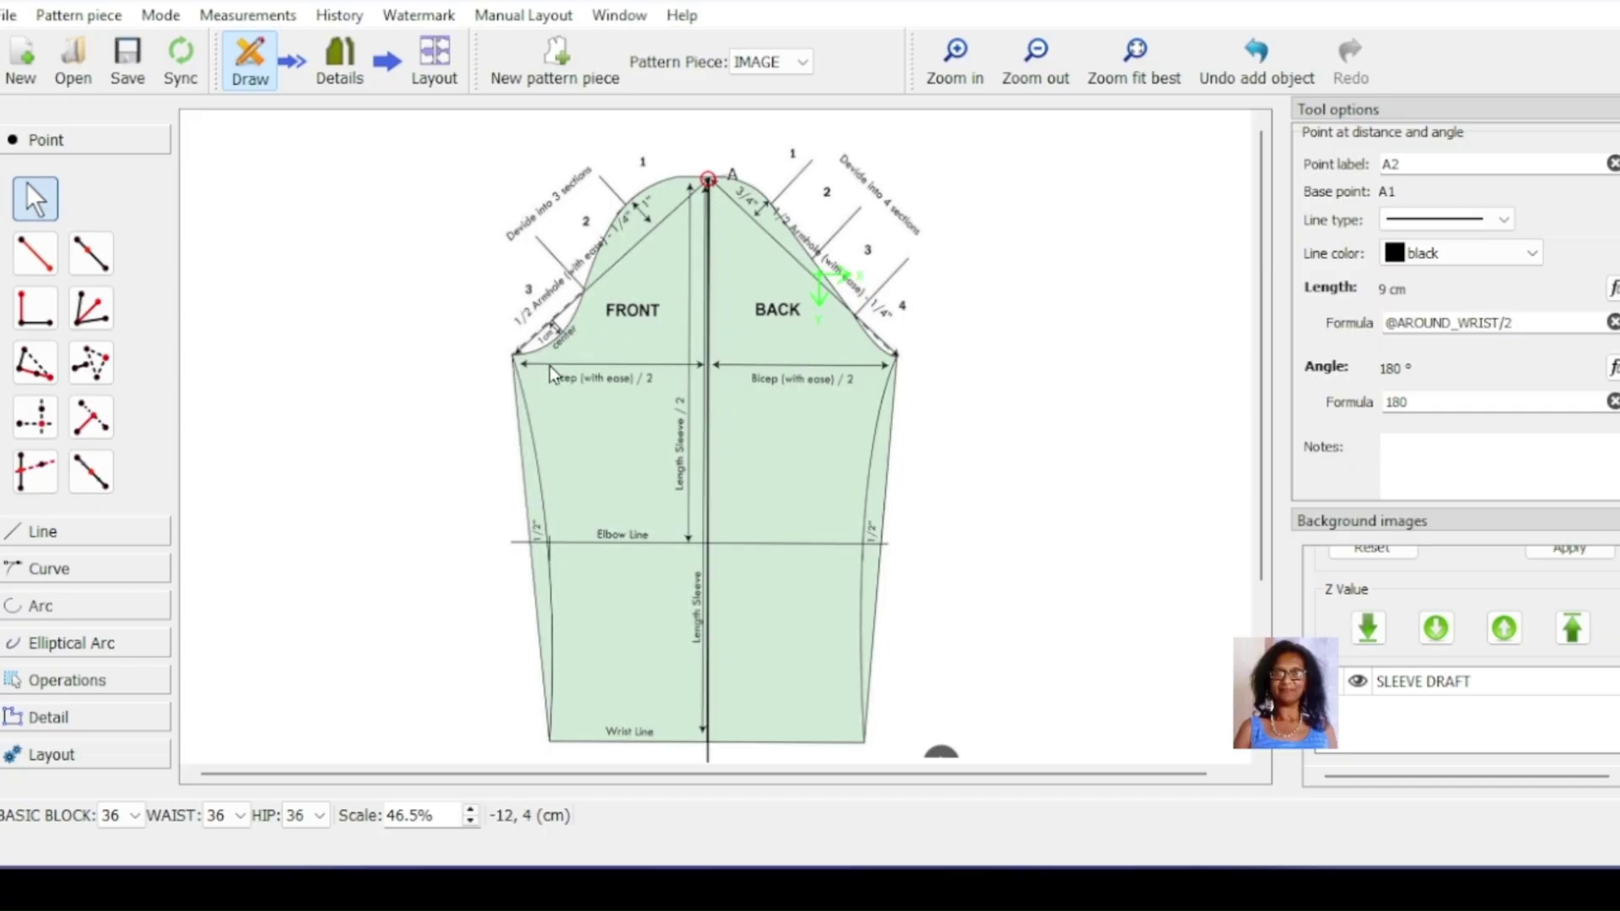
scroll(647, 369, down, 2)
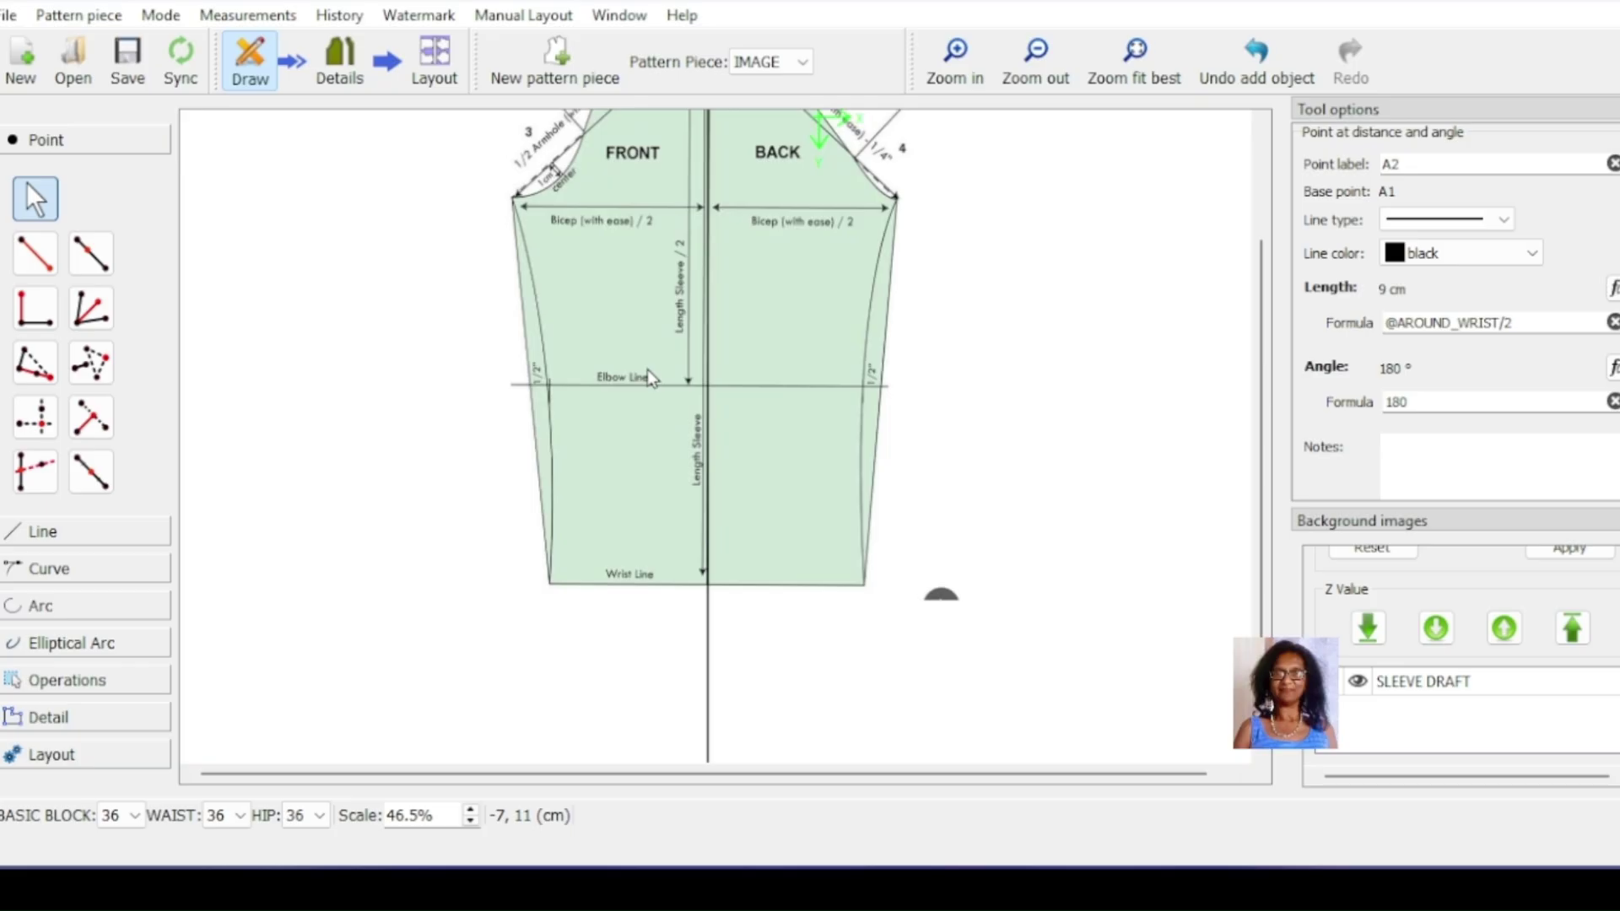
scroll(647, 370, up, 2)
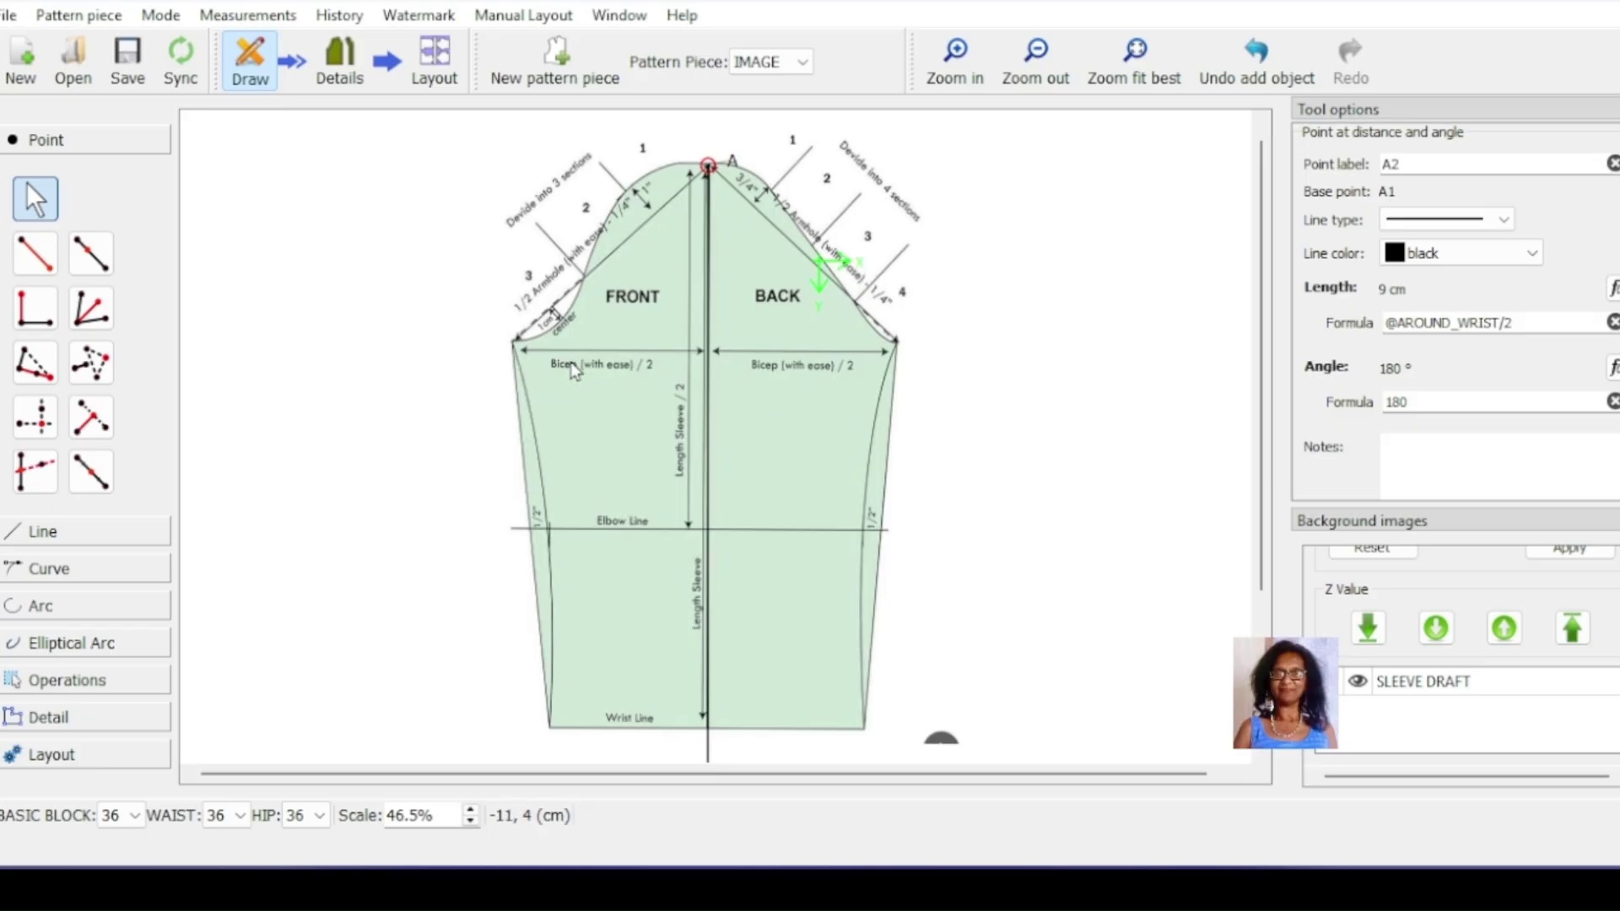
click(707, 346)
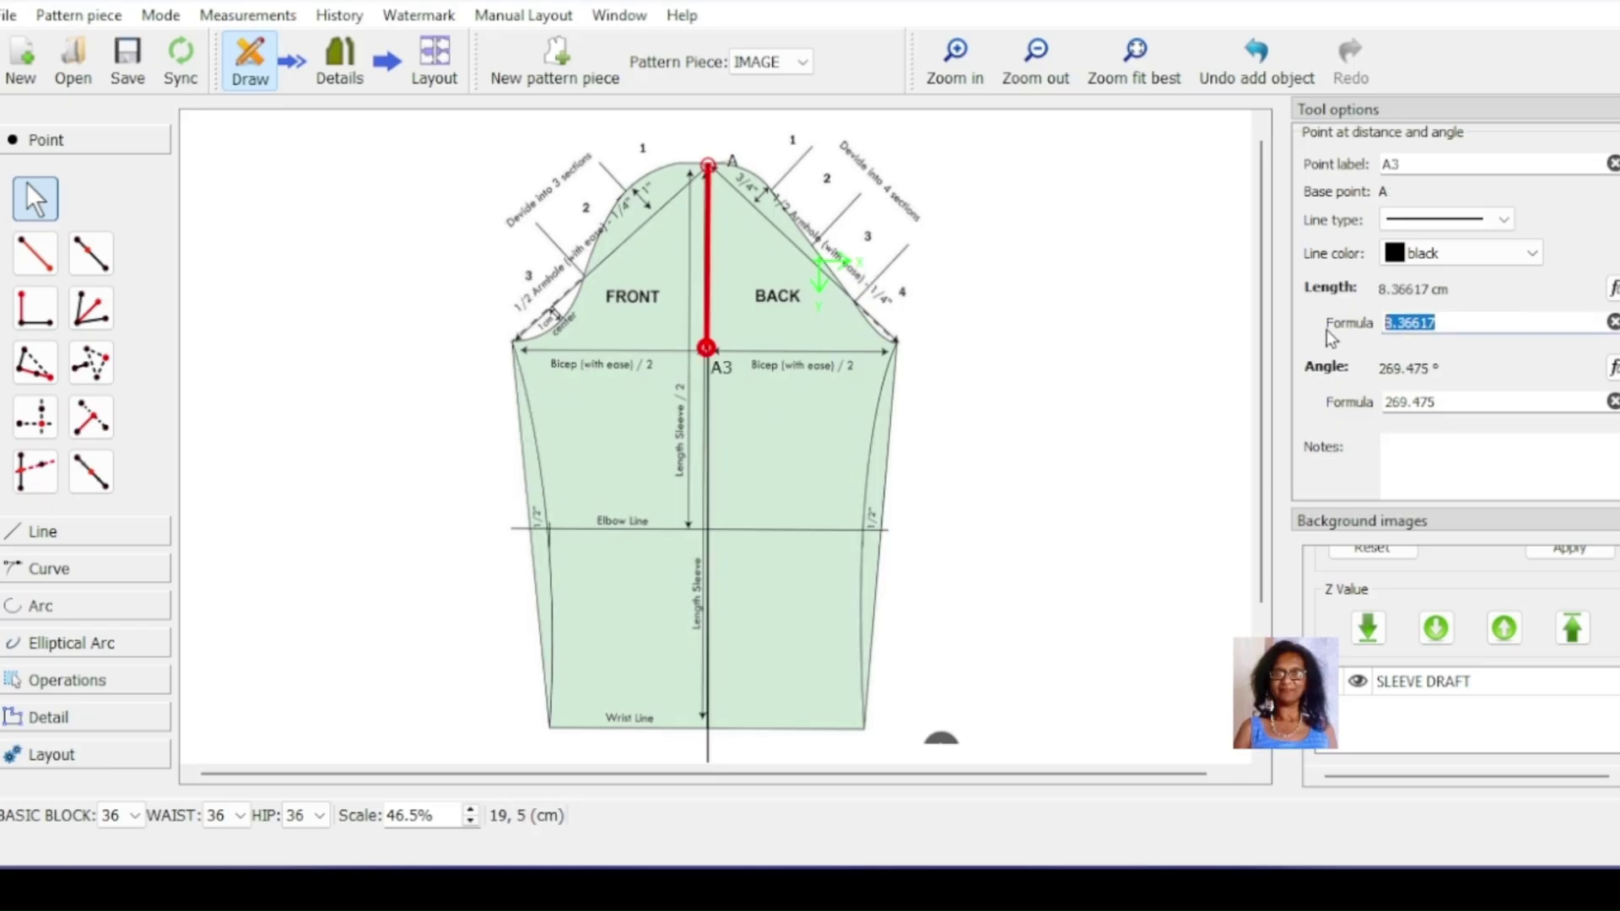
text(12)
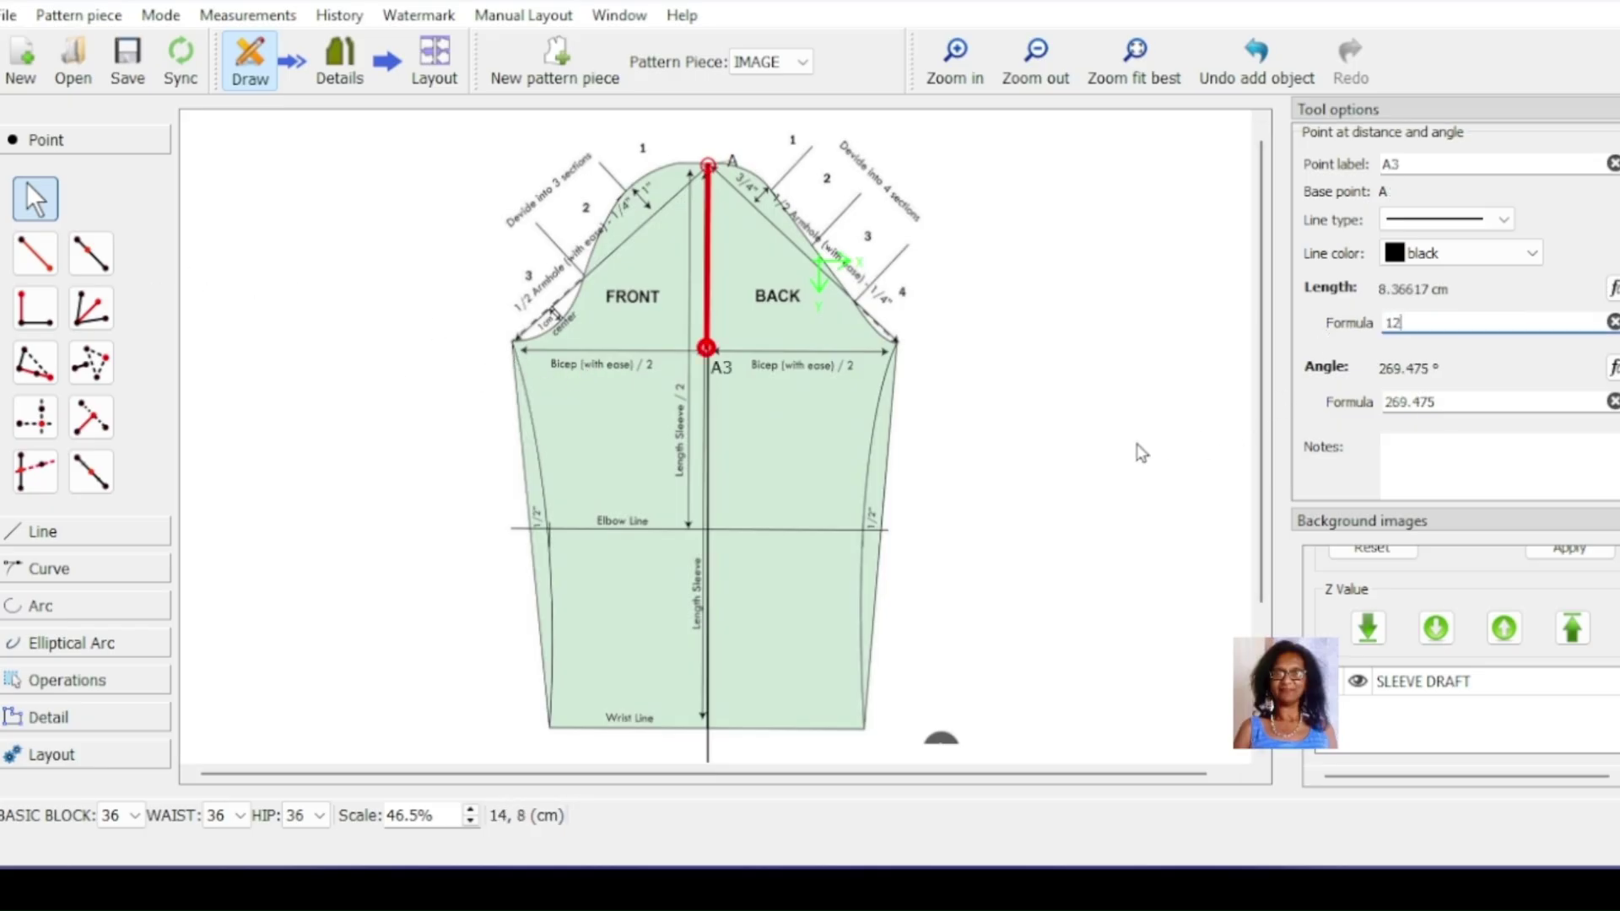
key(Return)
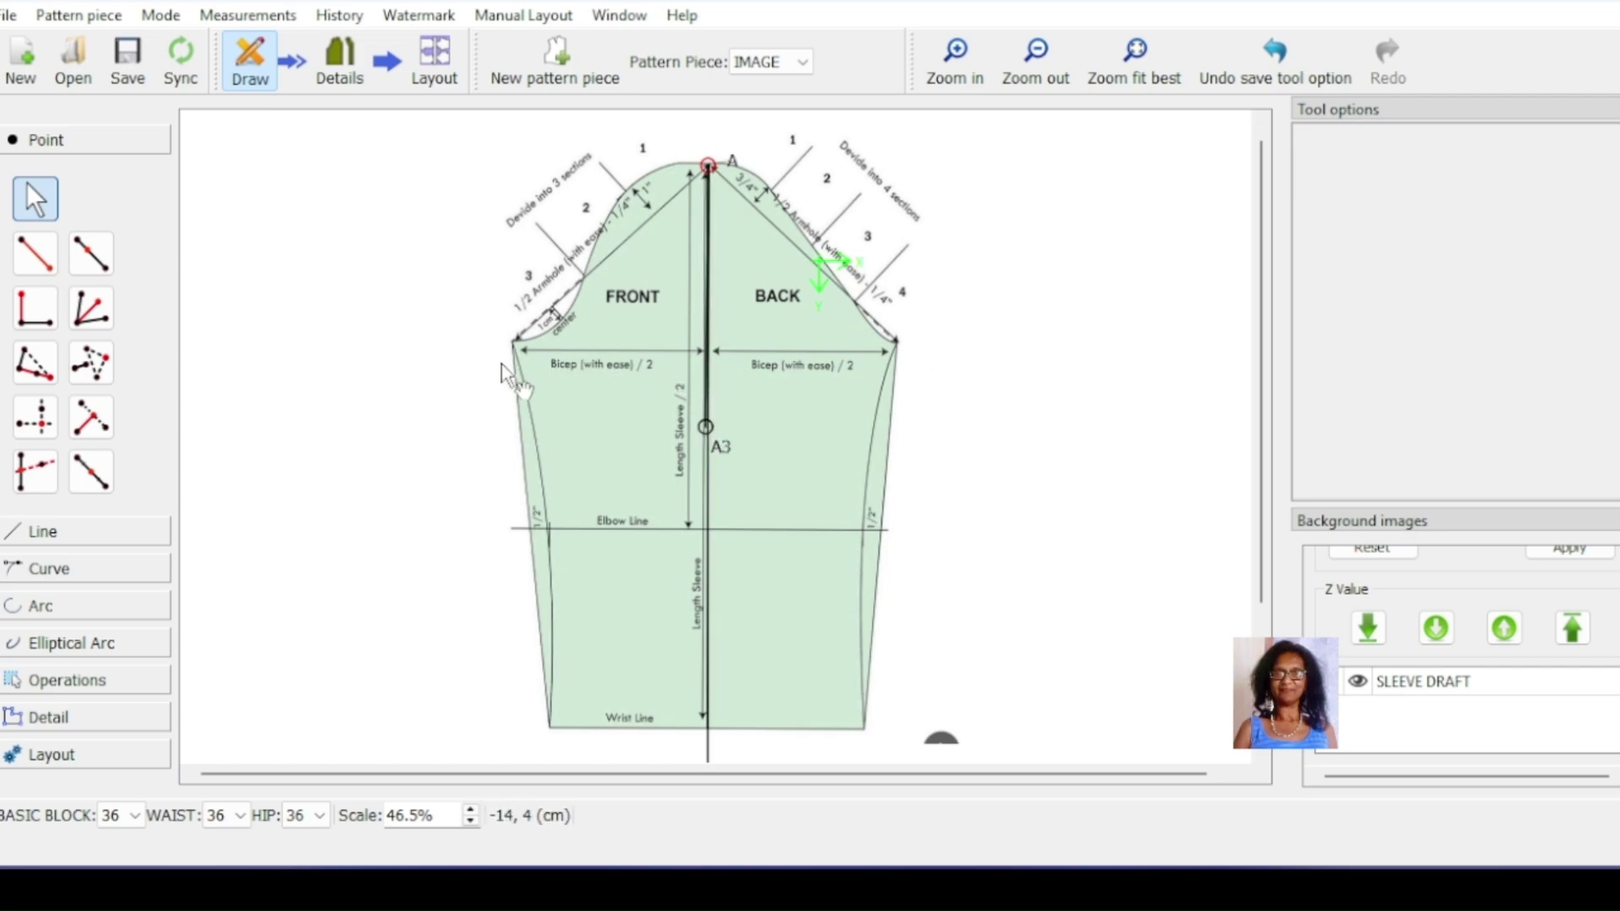
Step: Add a point at distance and angle from A3 towards the front side at 180°, with length 38/2
click(49, 267)
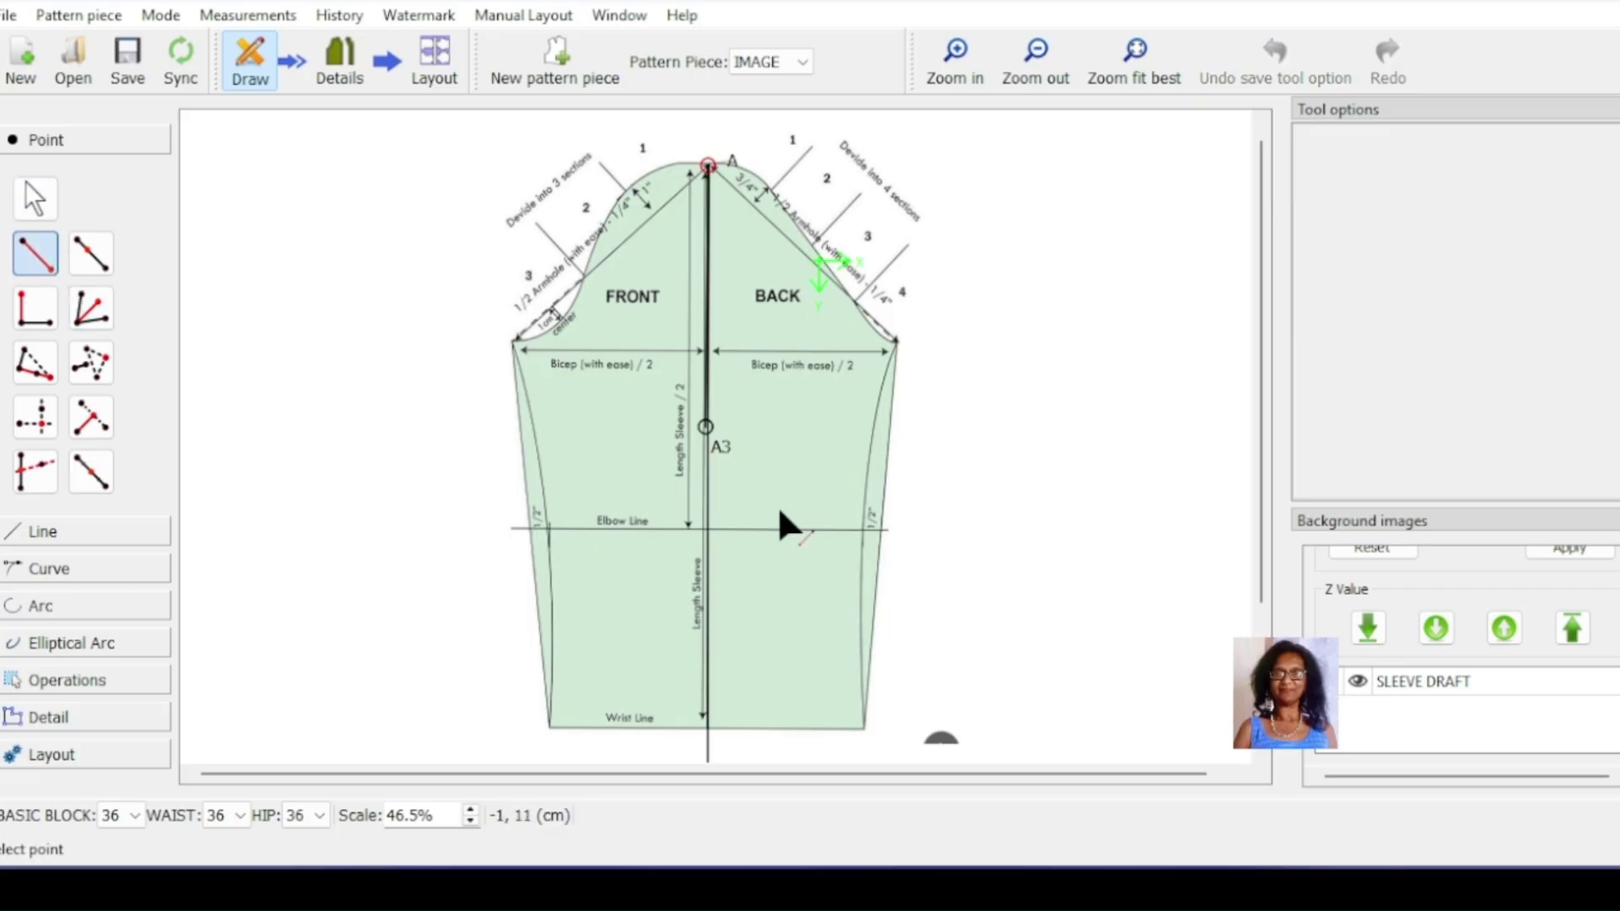
click(707, 428)
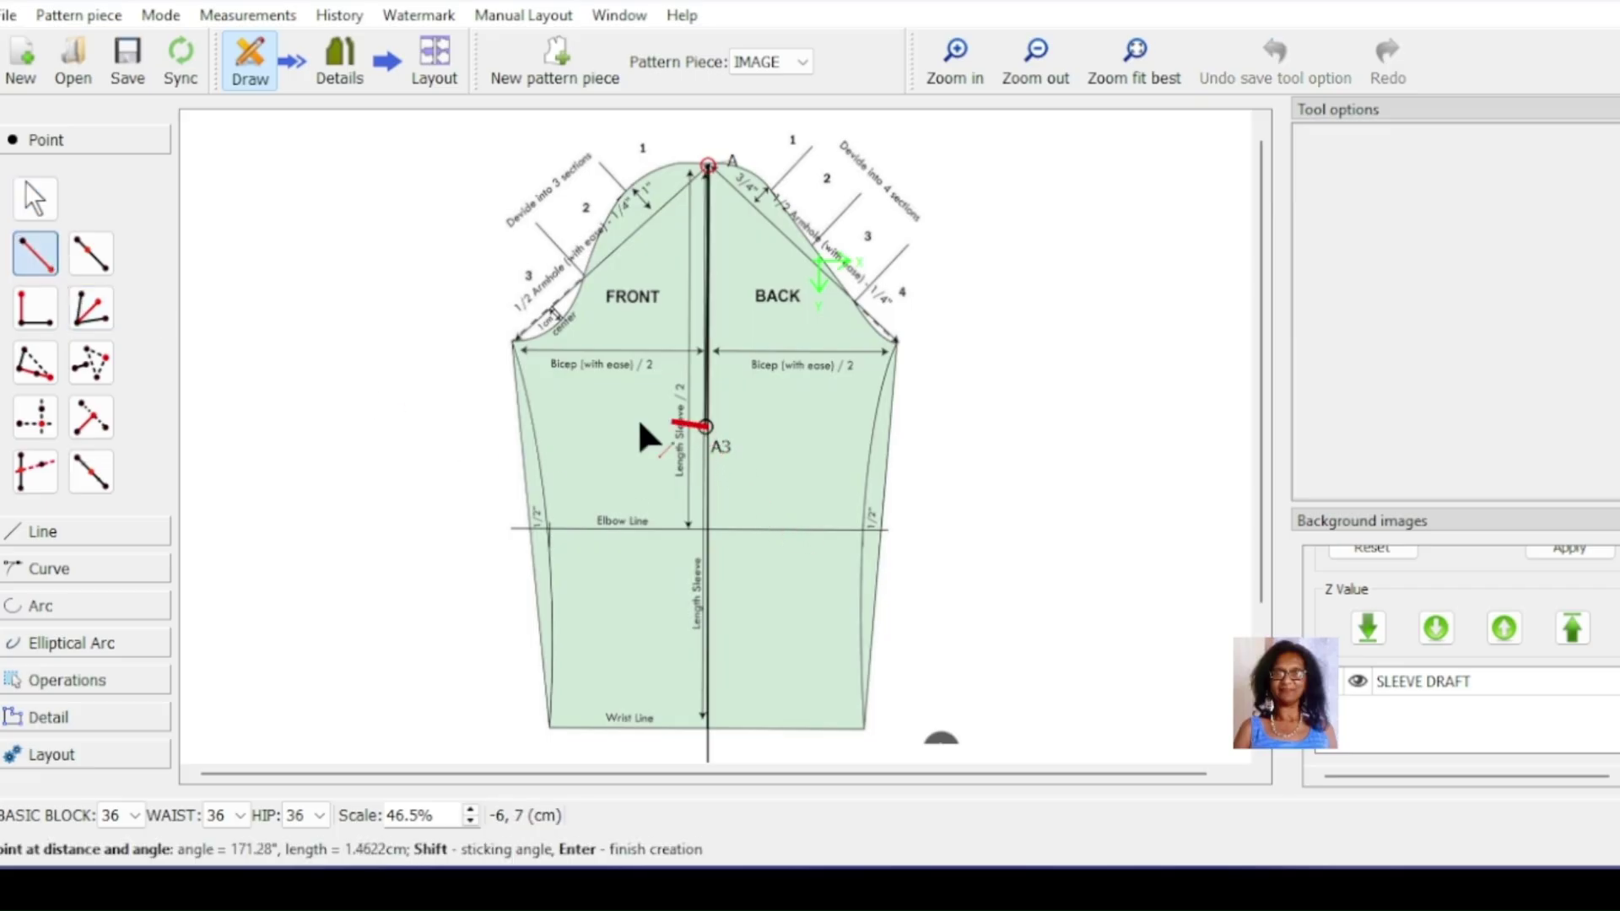
click(470, 426)
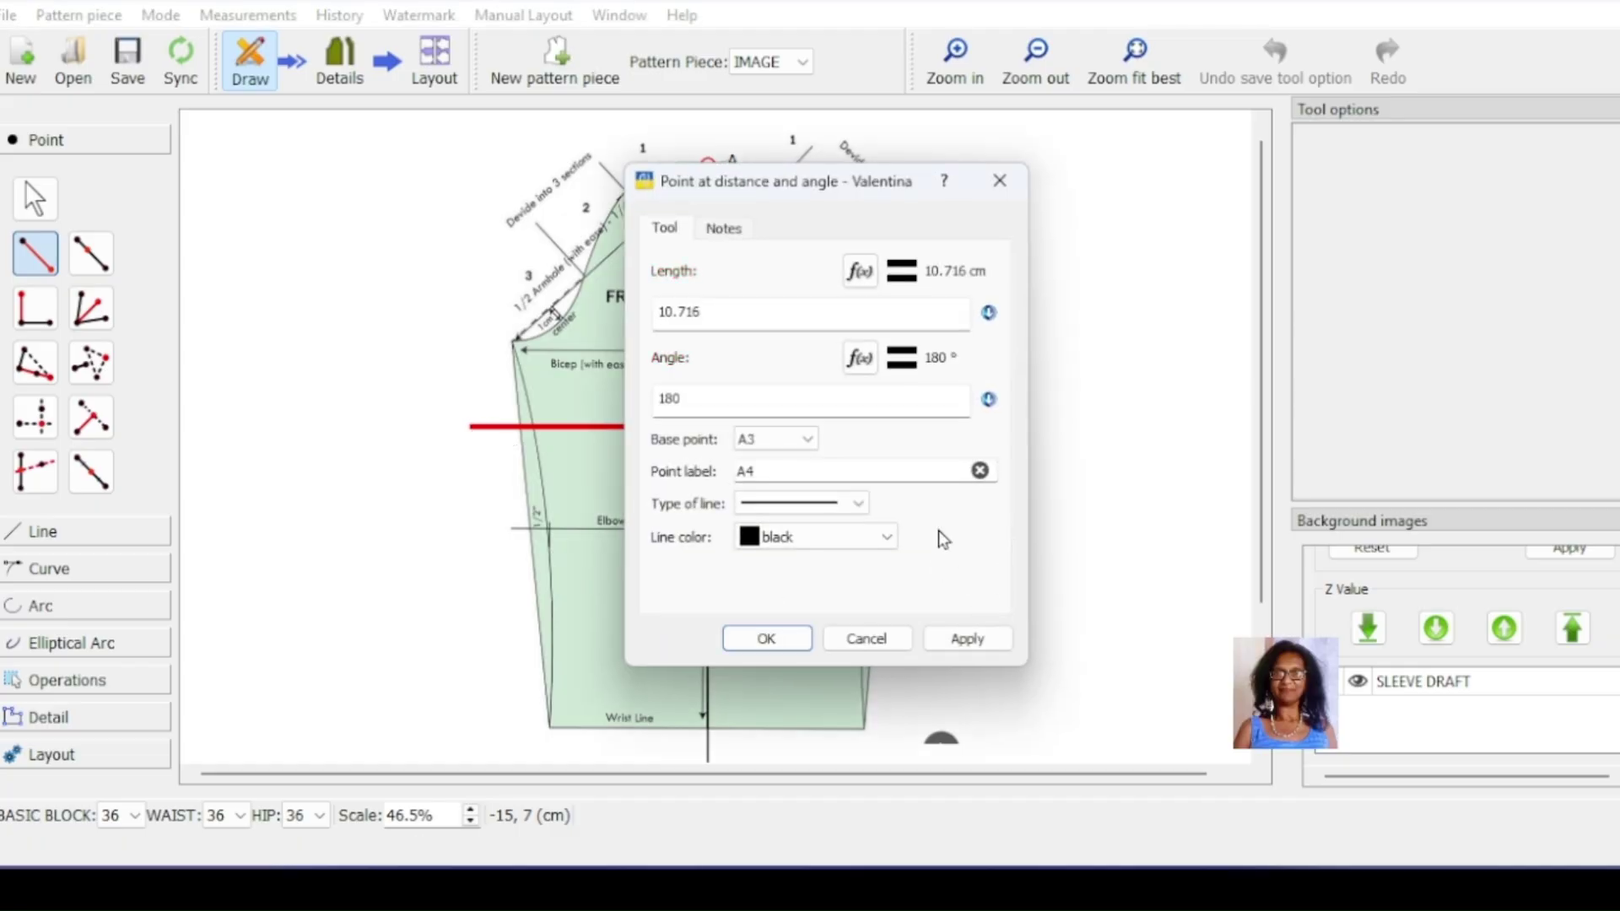
drag(741, 307, 613, 301)
text(38/2)
click(968, 639)
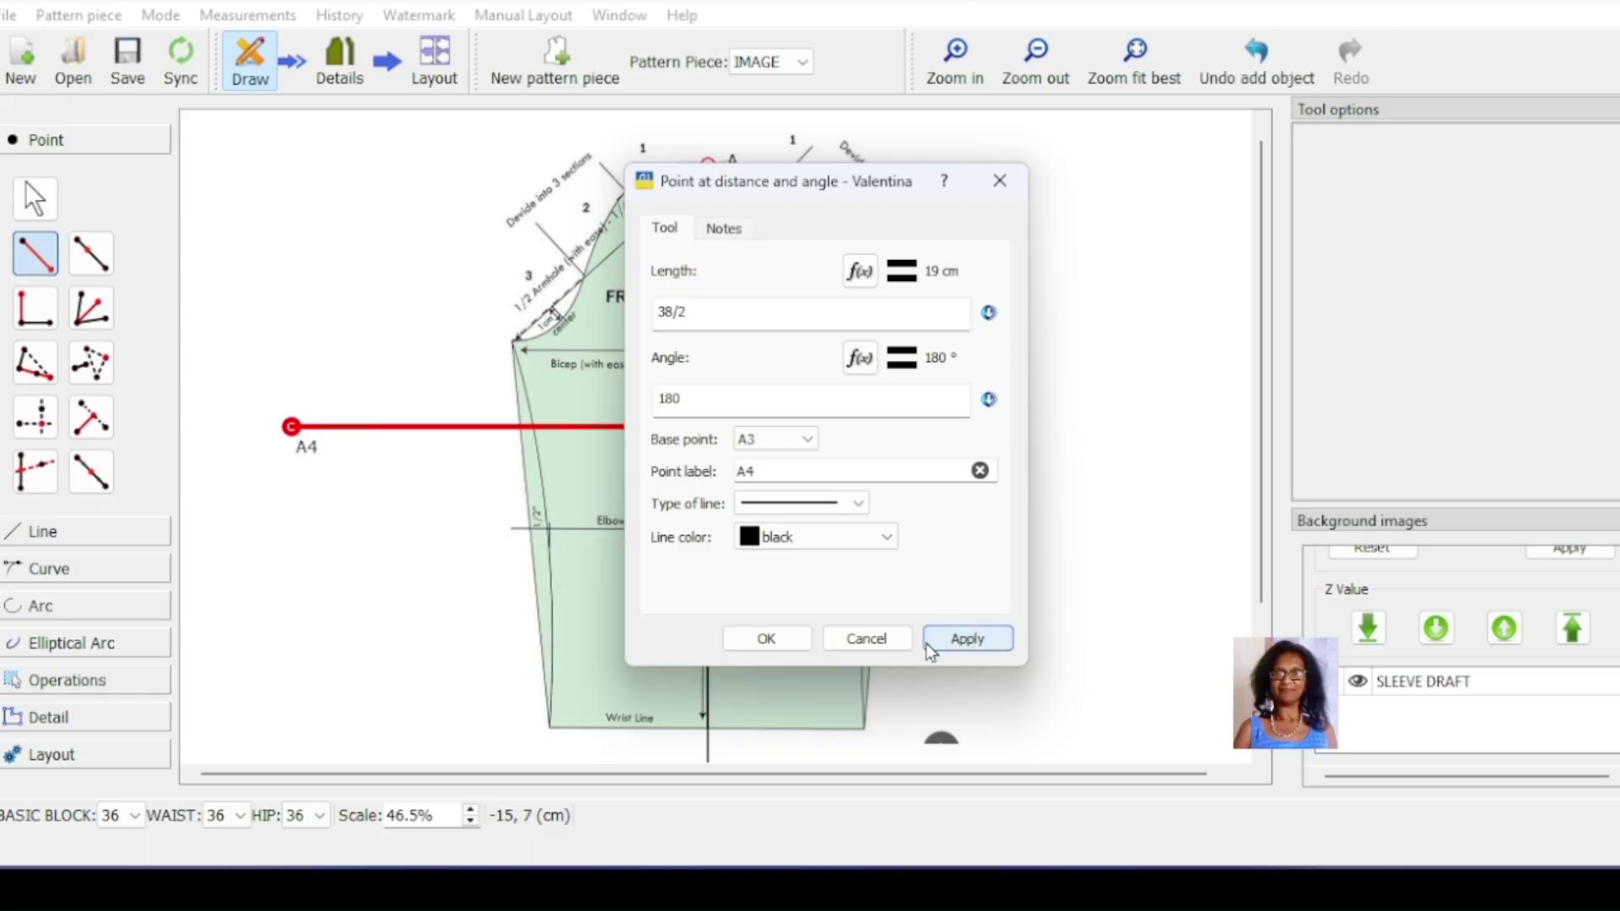
click(767, 638)
Step: Add a point at distance and angle from A4 down to A2, about 24.94 cm long at about 294°
scroll(959, 531, down, 2)
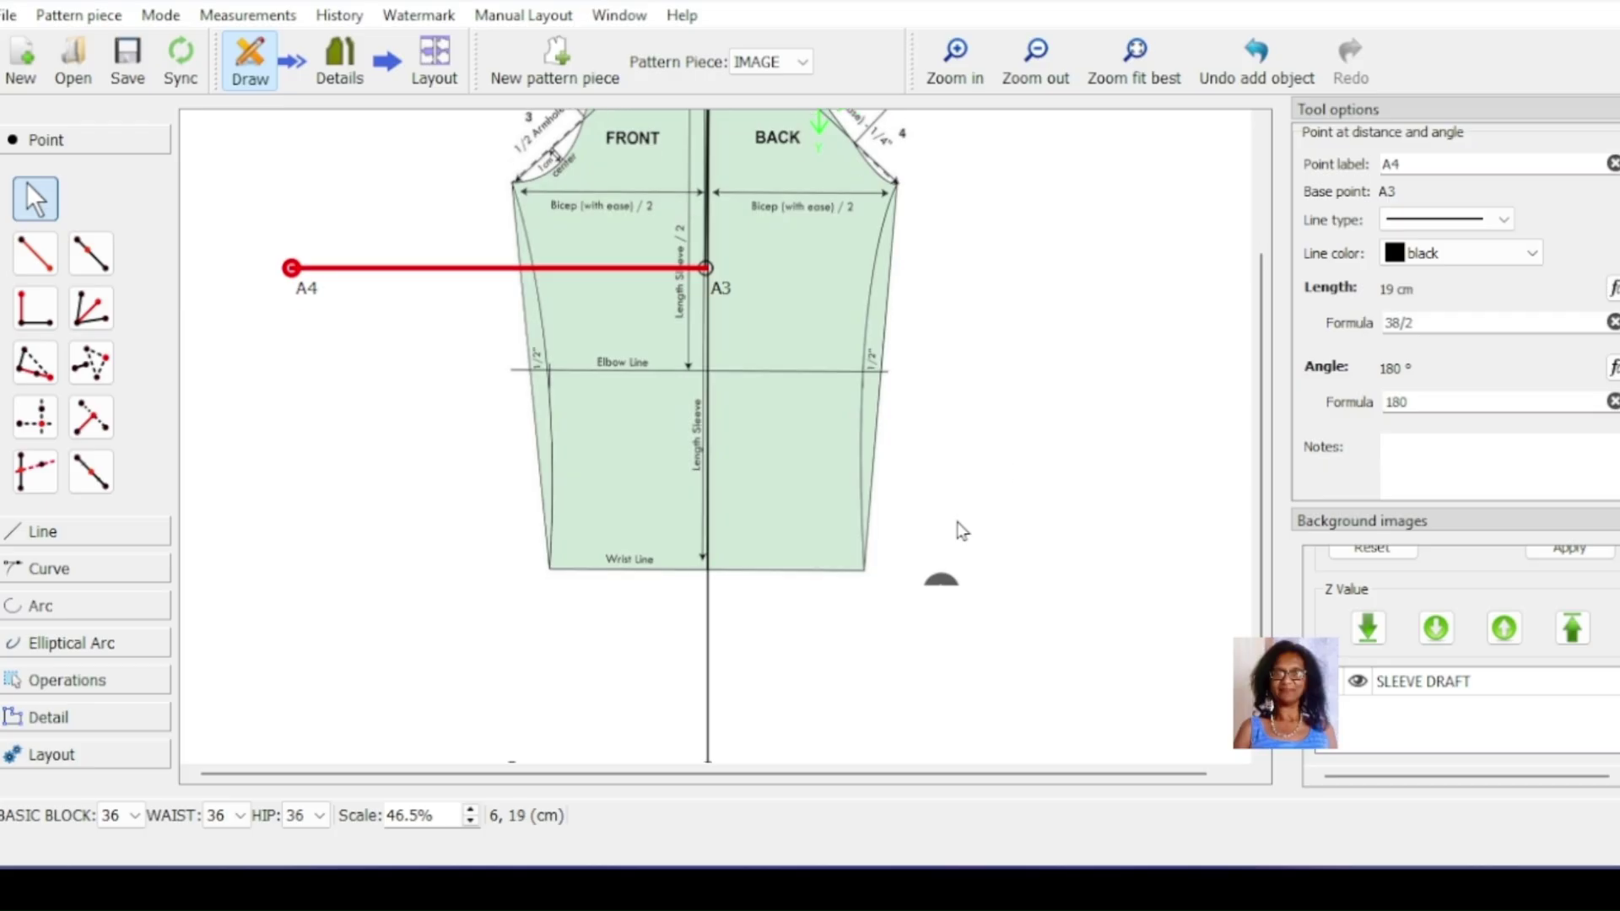
click(1129, 75)
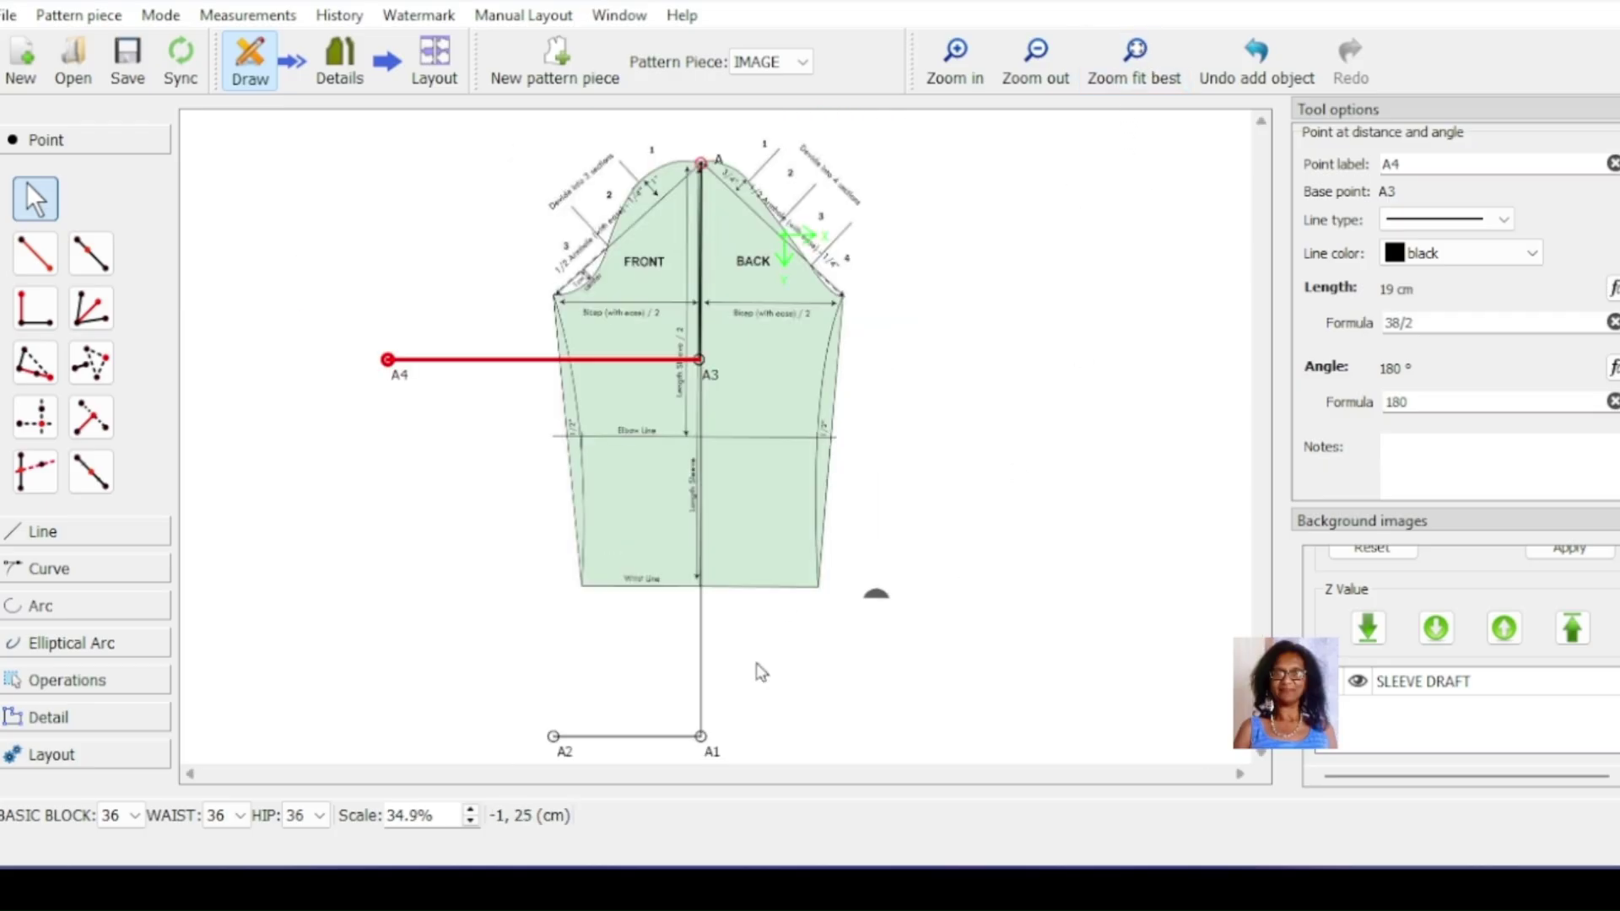
click(36, 254)
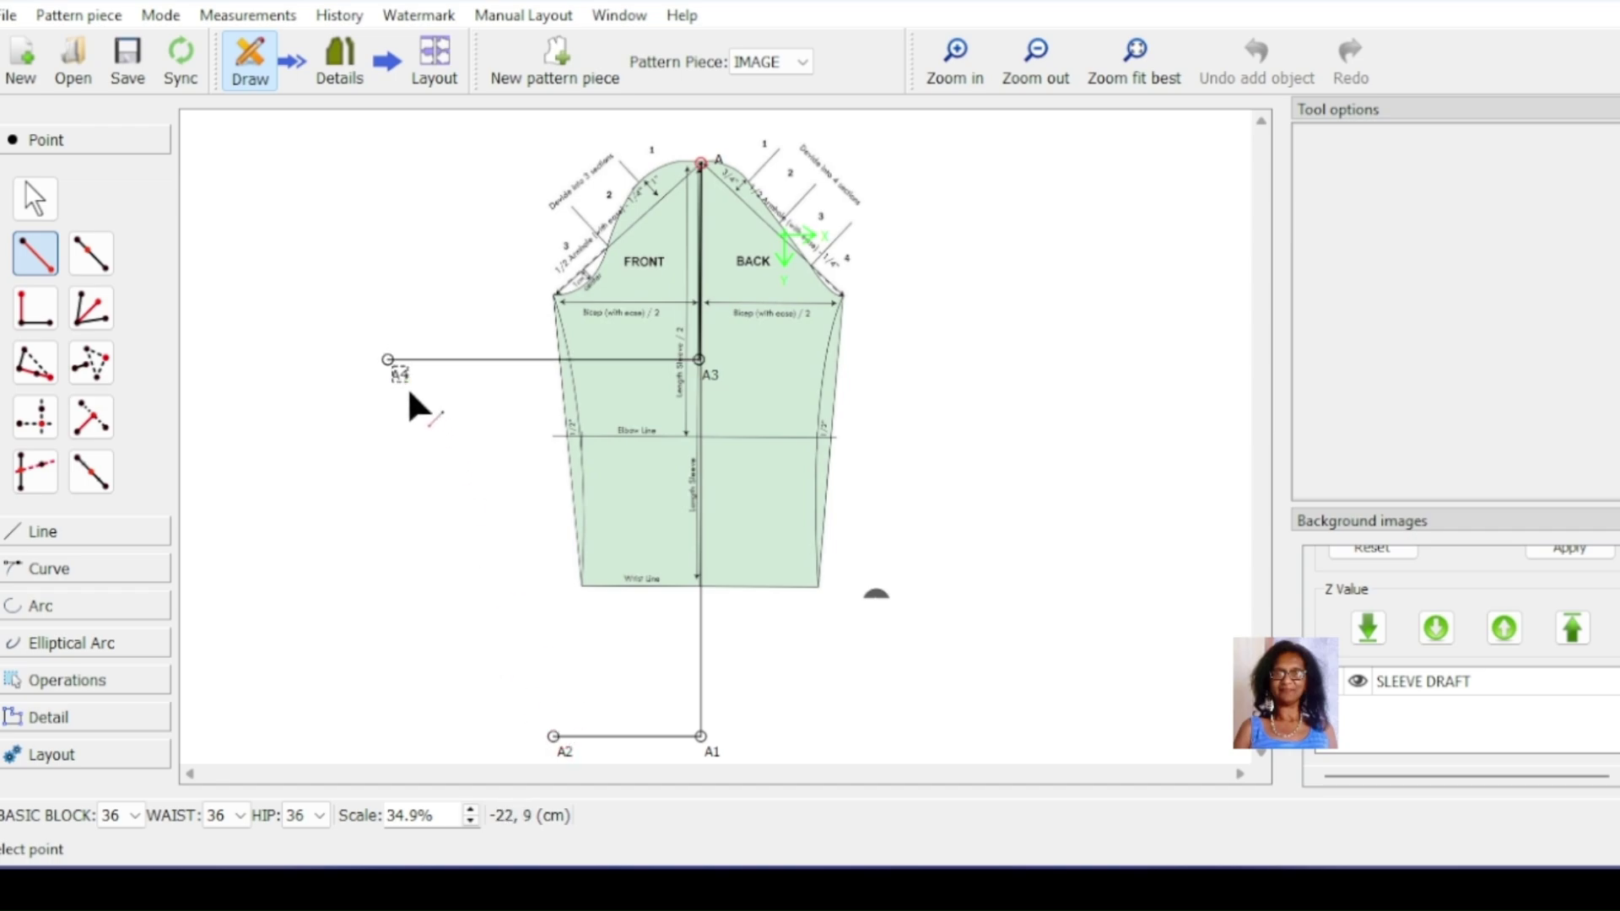
click(388, 360)
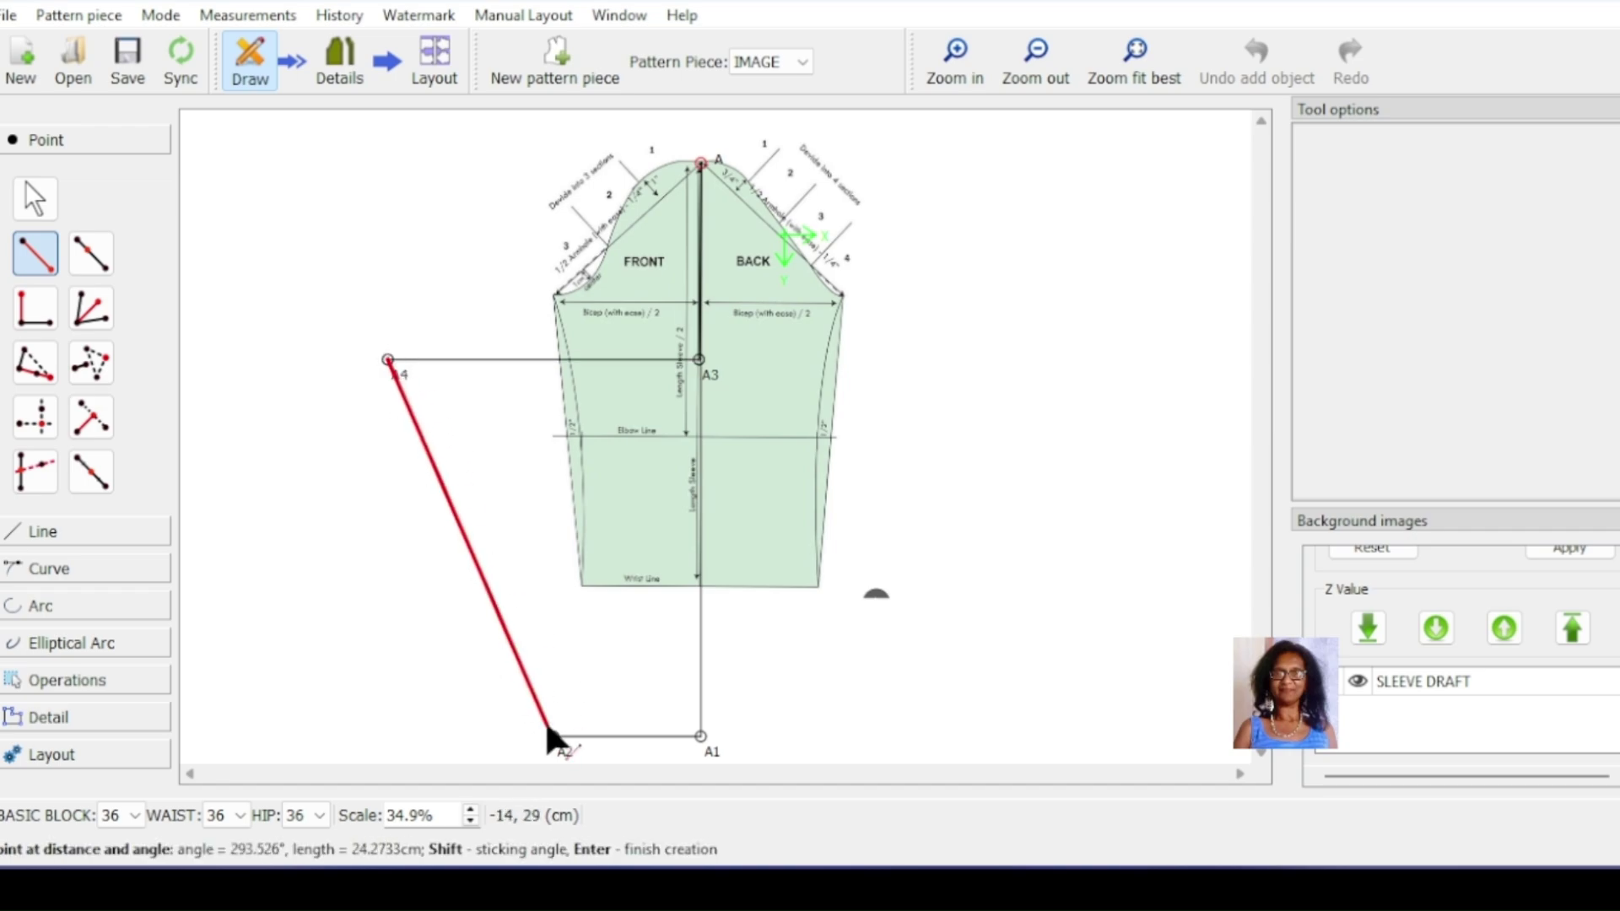
click(554, 737)
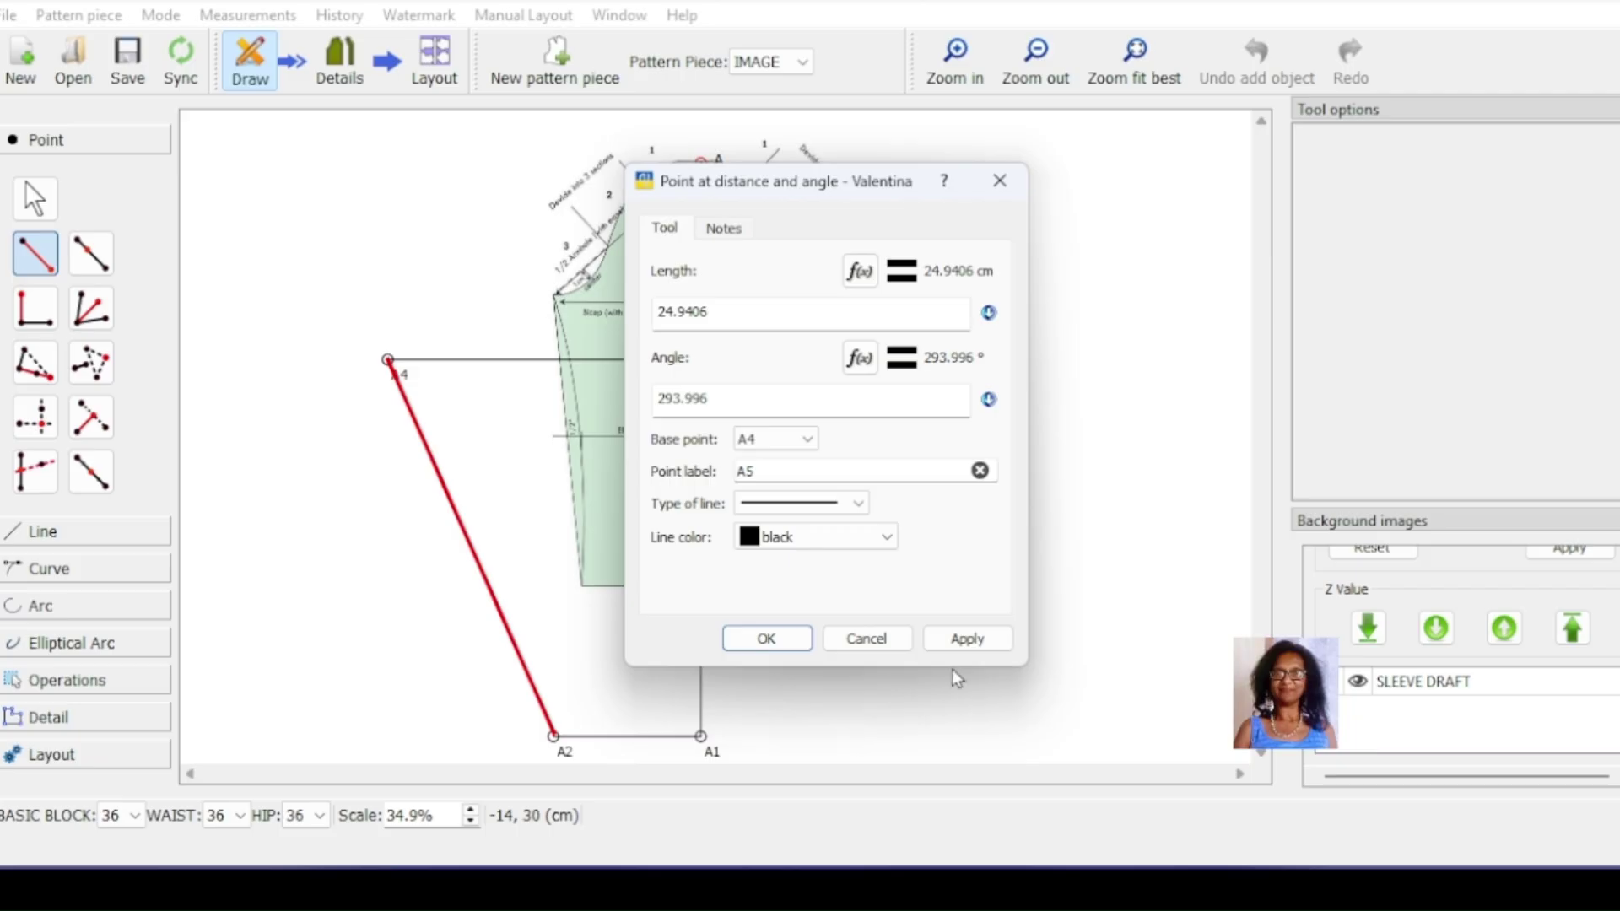
click(967, 639)
click(766, 637)
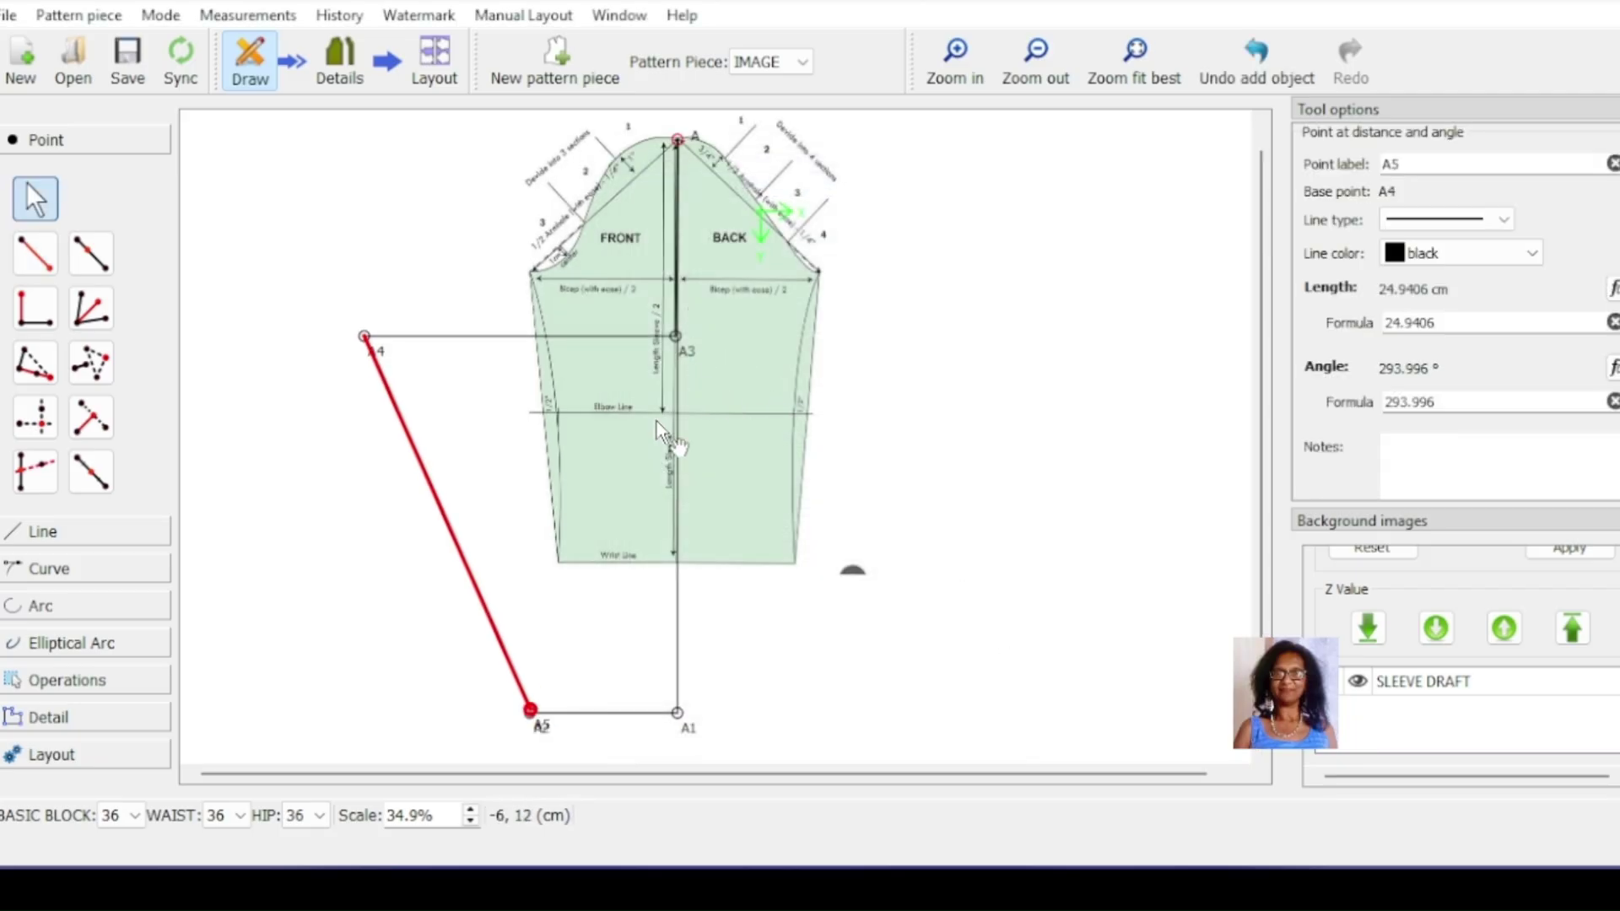
Step: Set the length of the line from A to A3 to 10 cm
scroll(690, 426, up, 1)
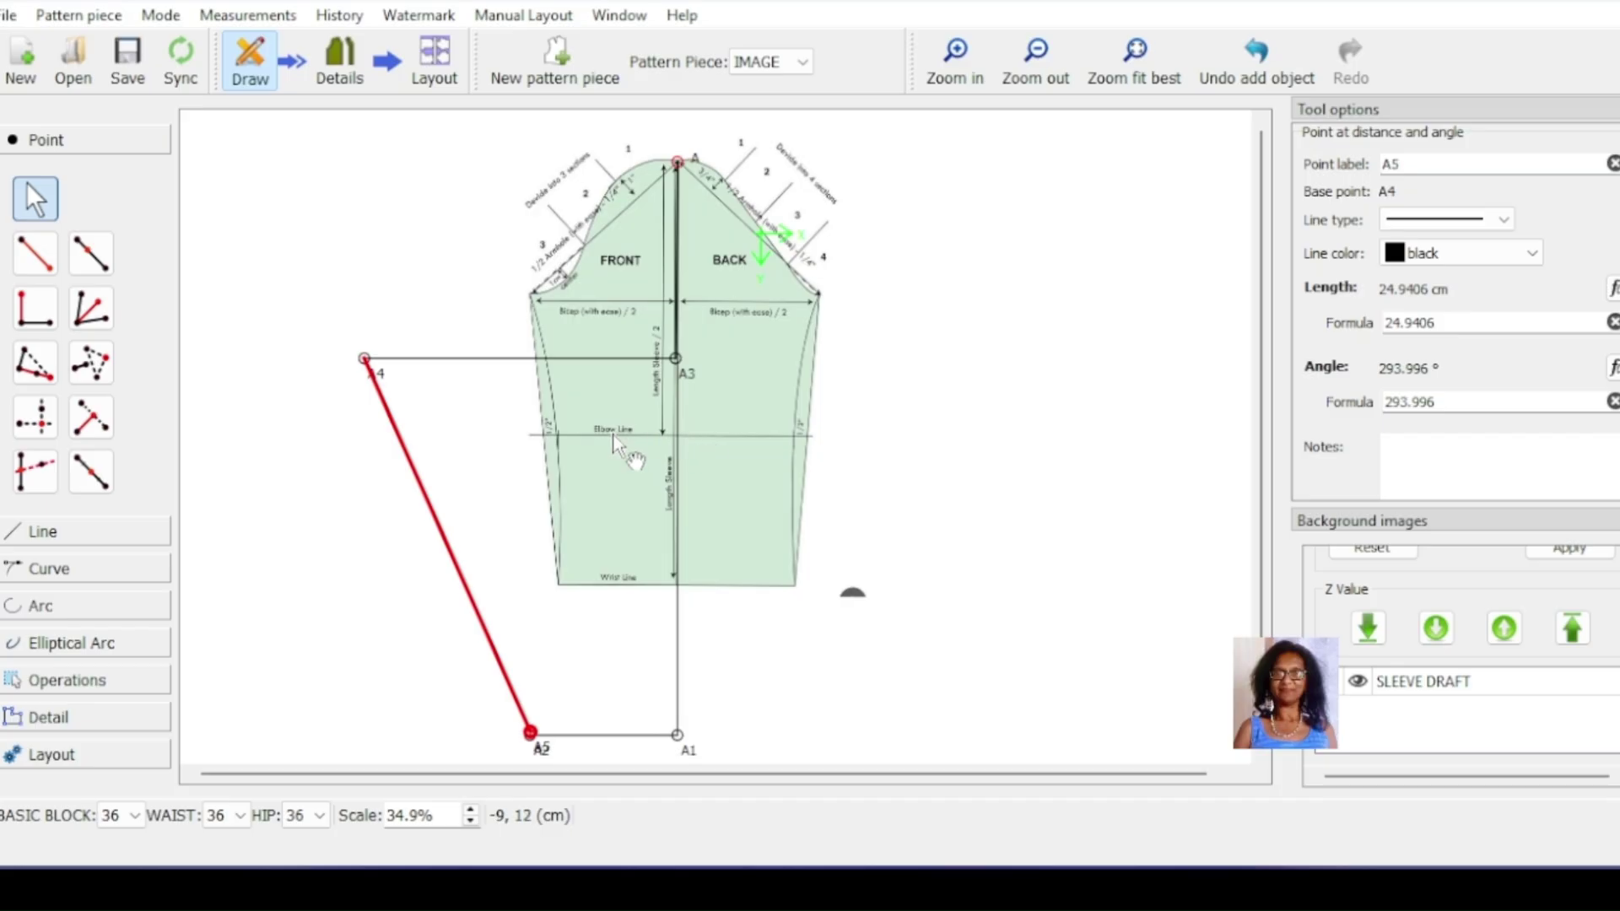
click(675, 359)
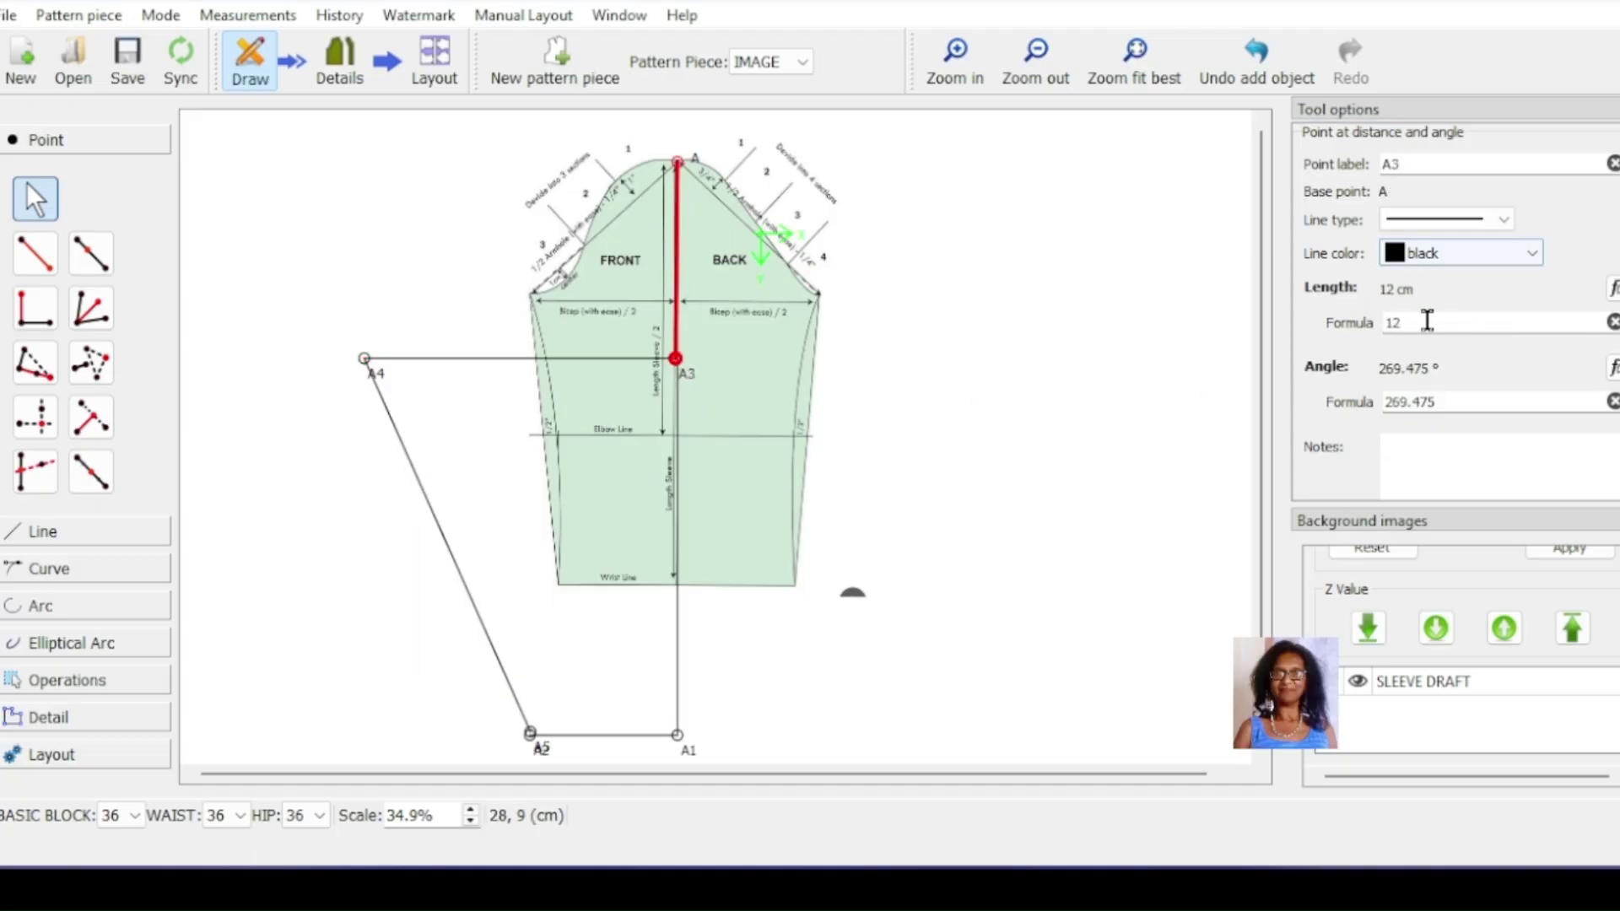
drag(1427, 321, 1346, 325)
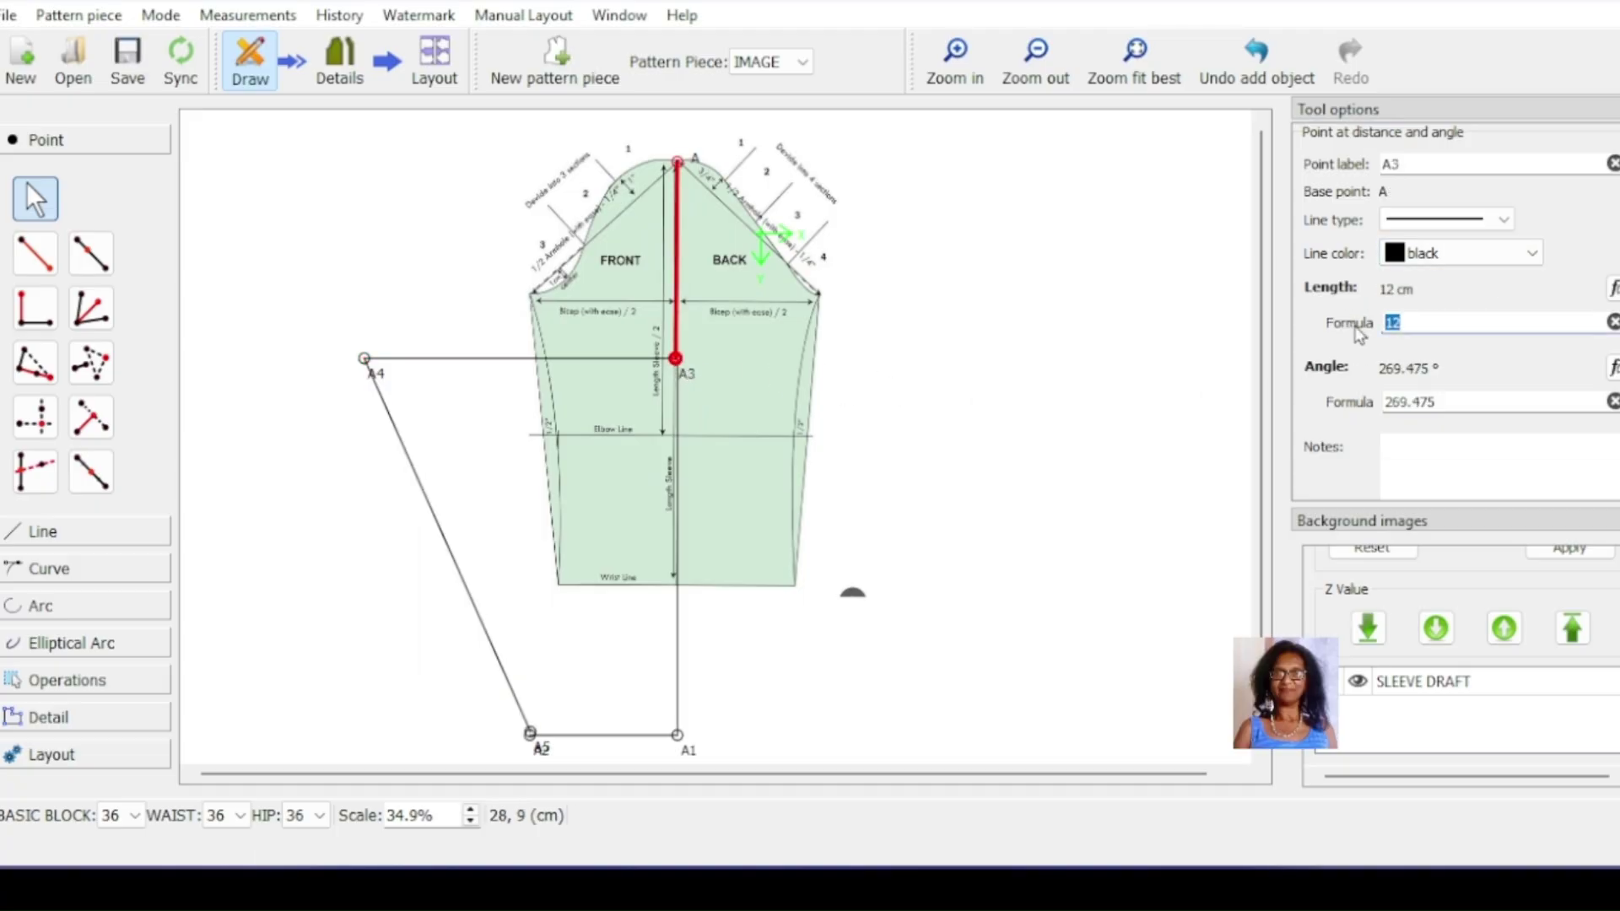
text(10)
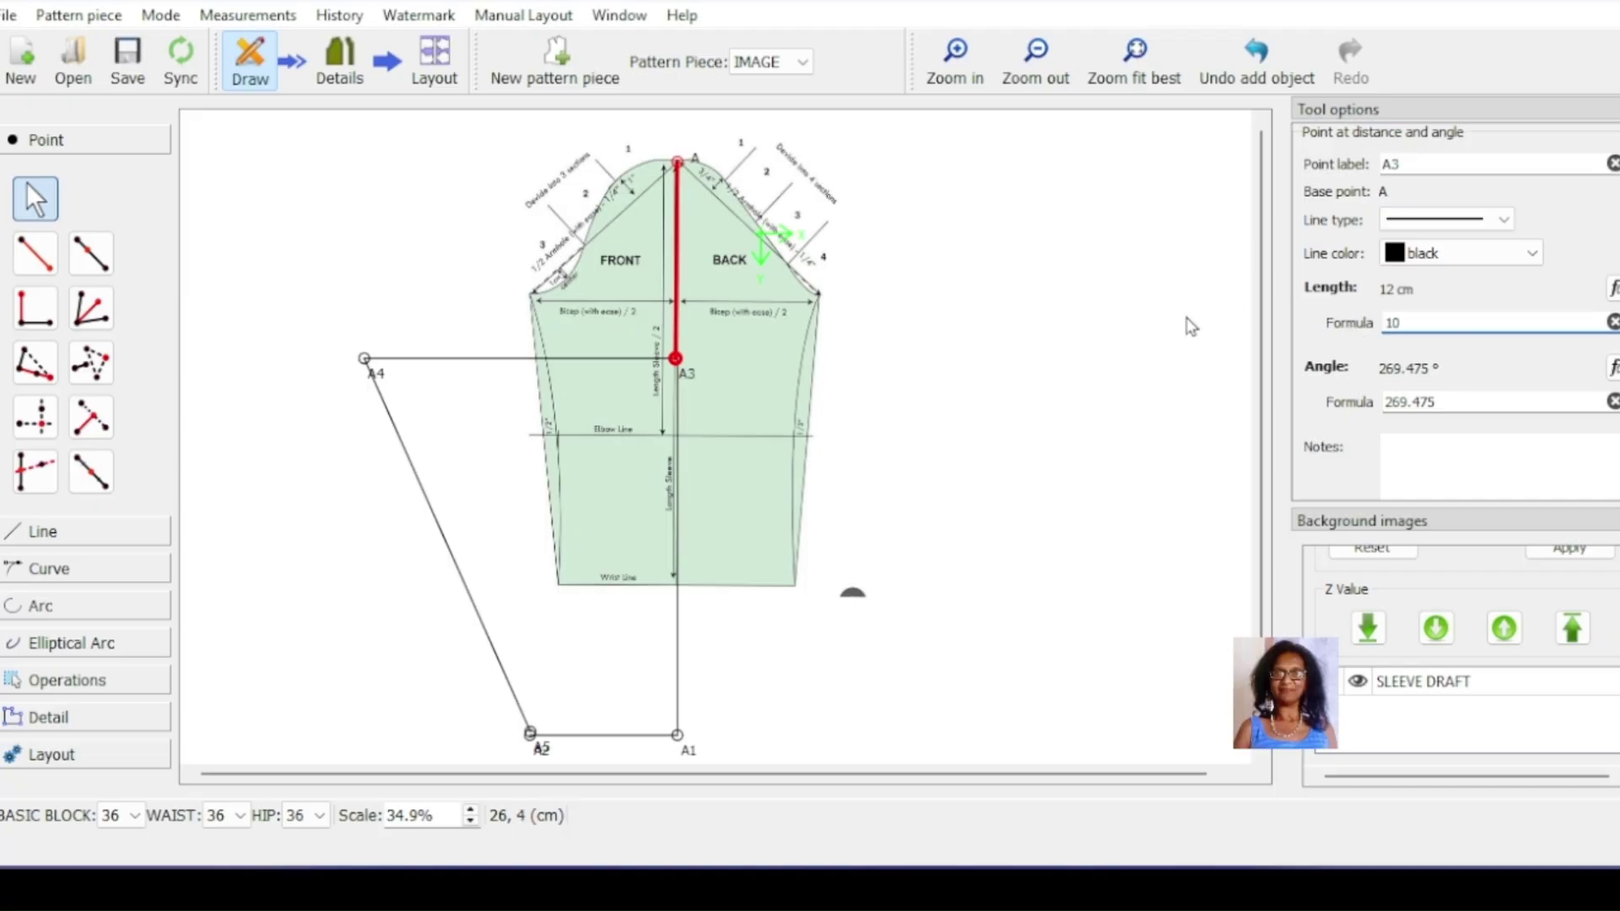
click(1135, 319)
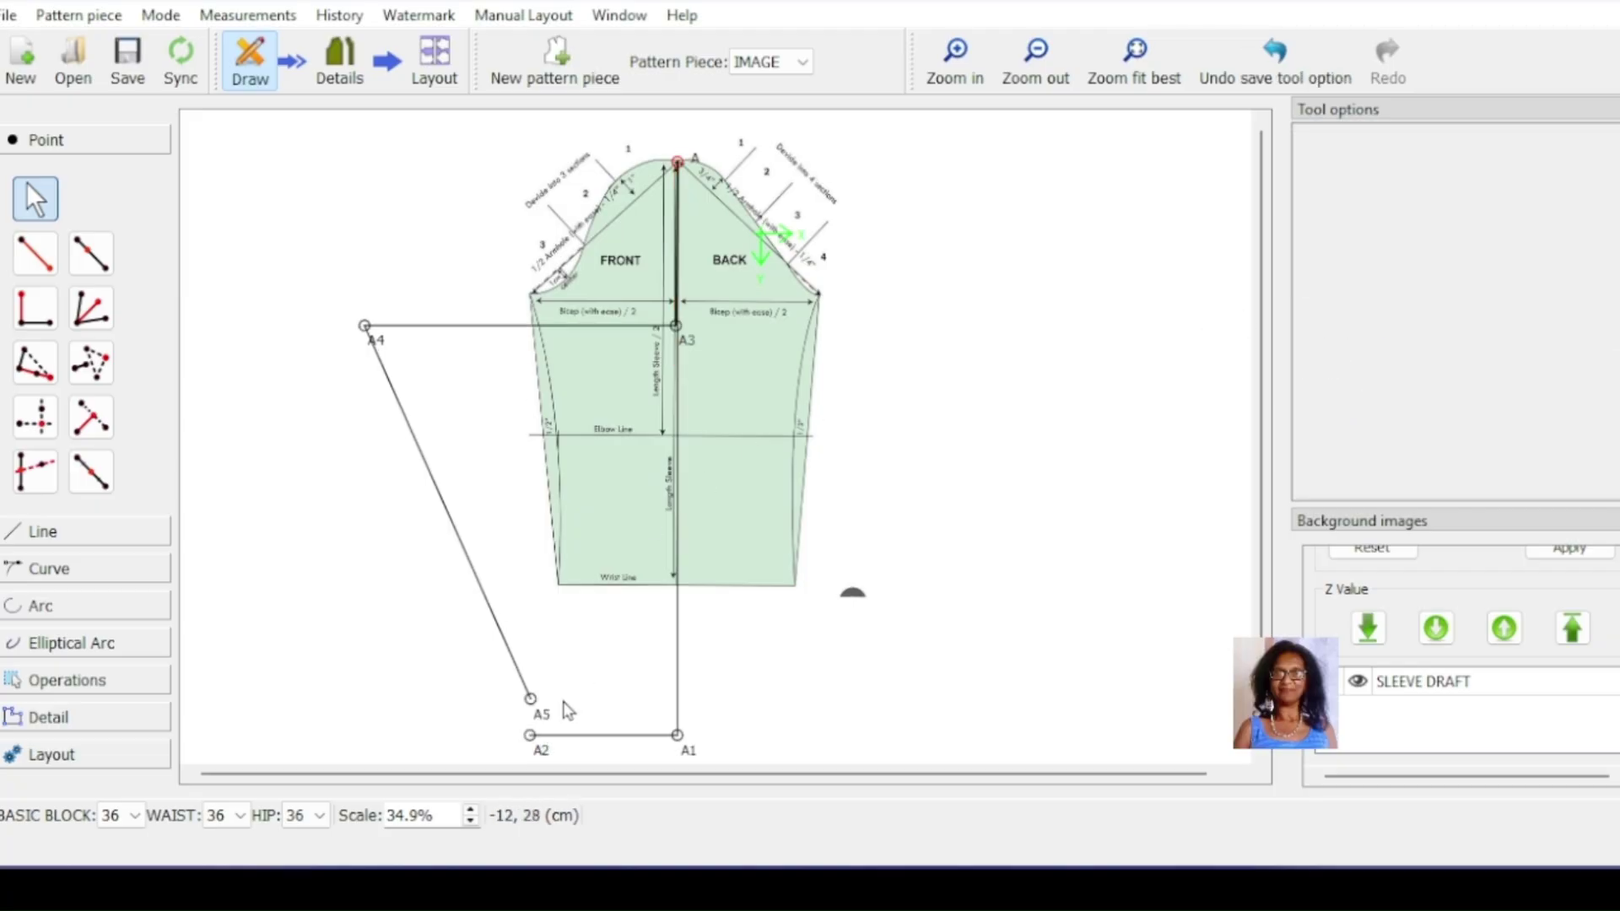
Step: Delete point A5 with its line and draw a line between points A2 and A4 for the front side seam
click(538, 708)
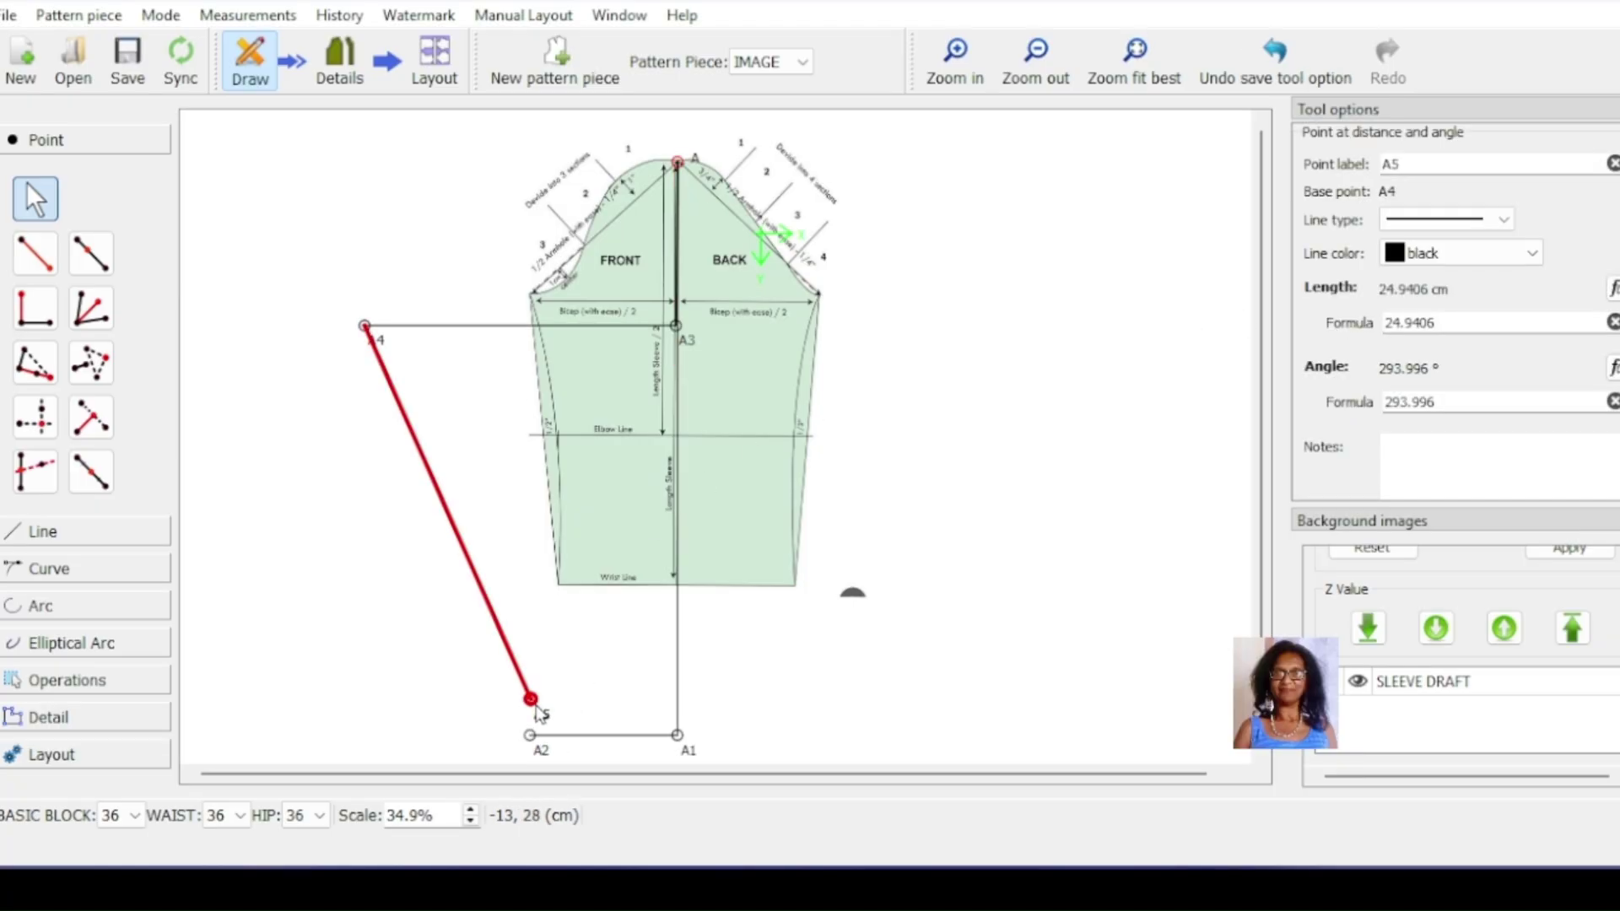
key(Delete)
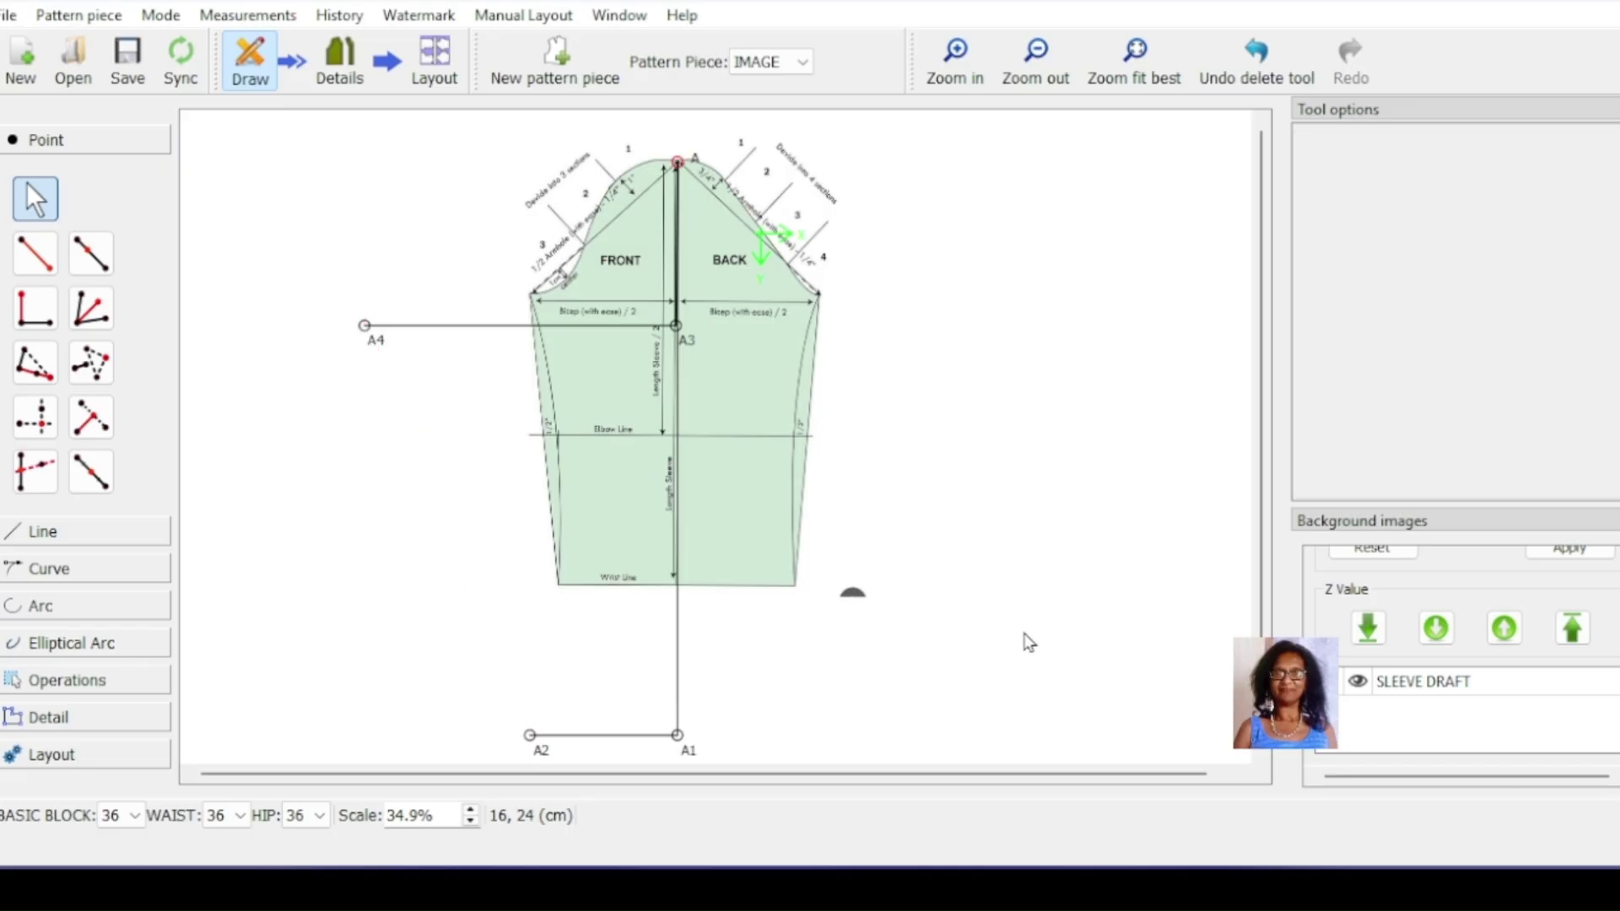
click(63, 532)
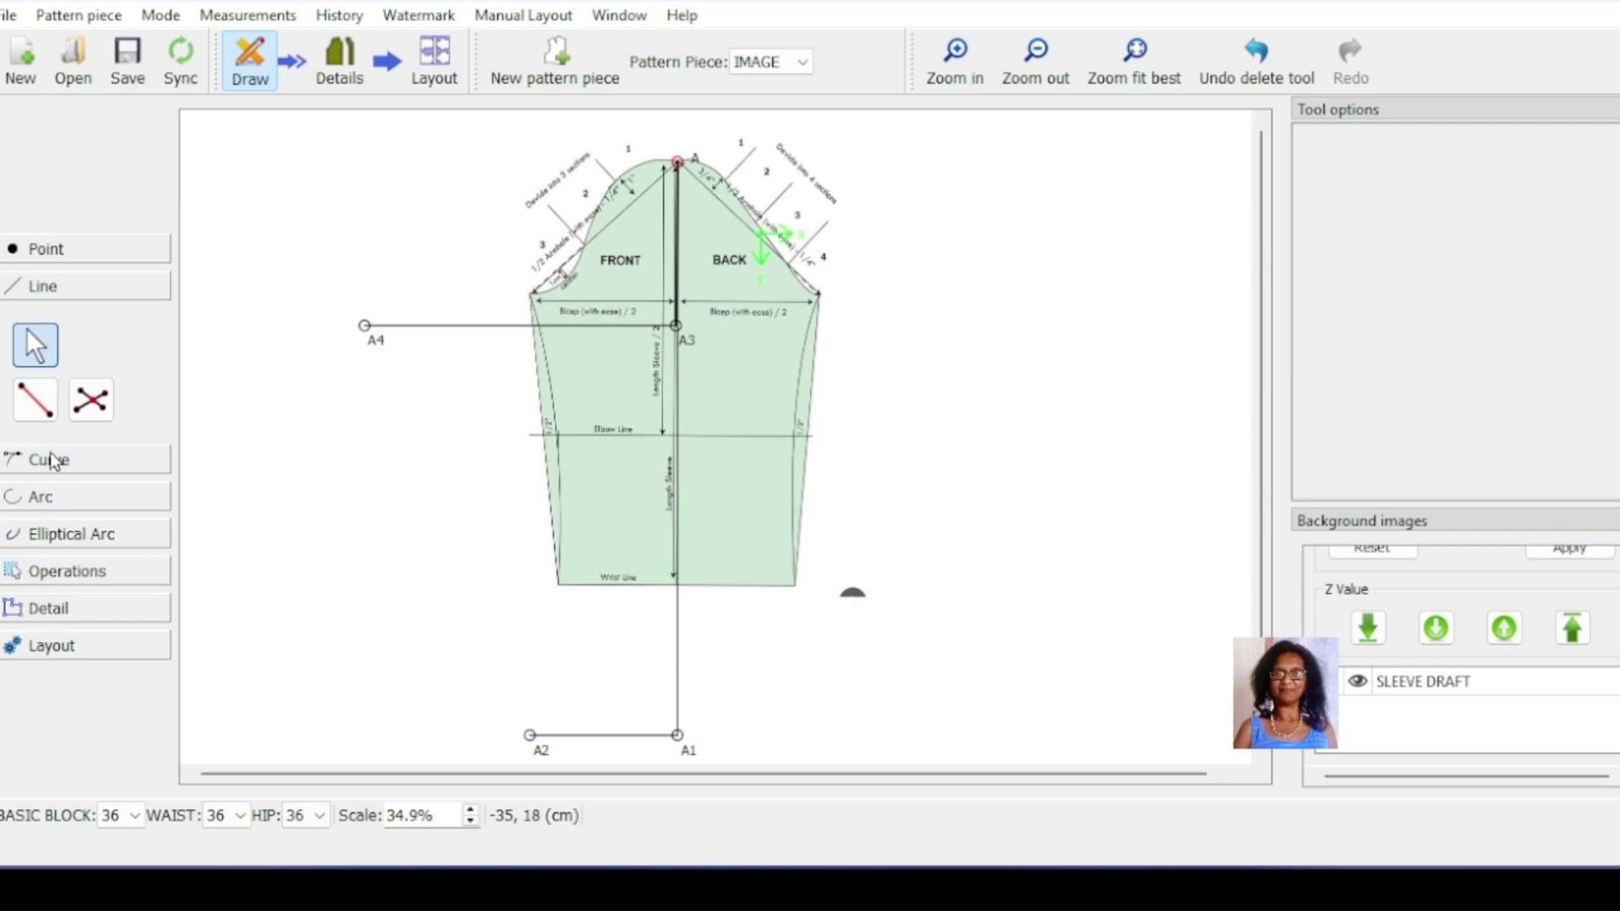
click(36, 400)
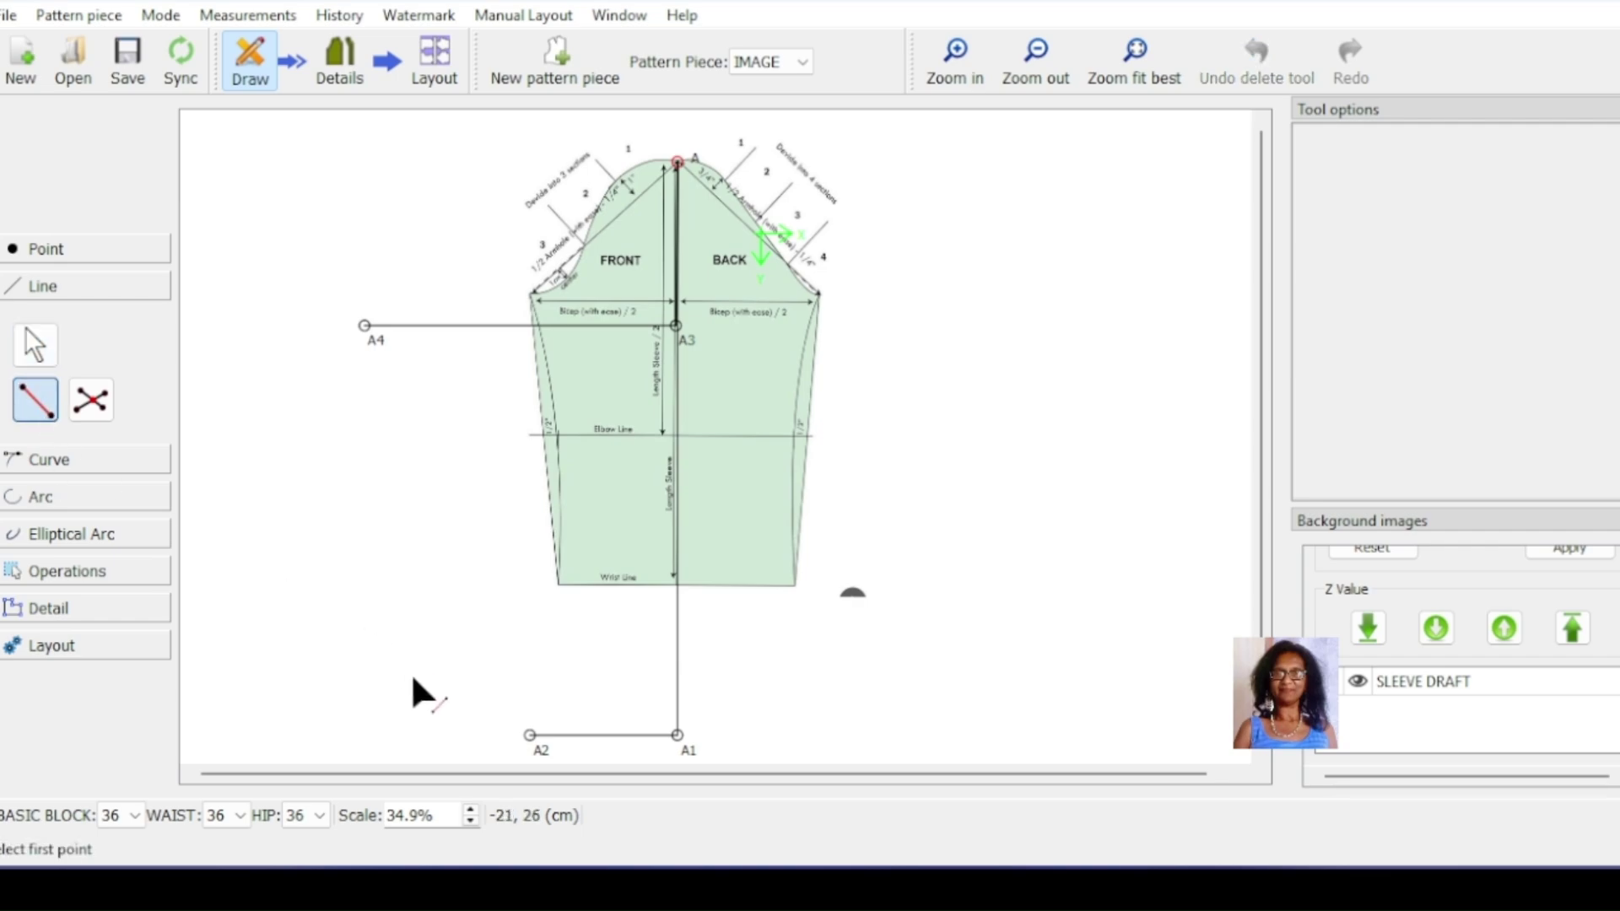
click(537, 747)
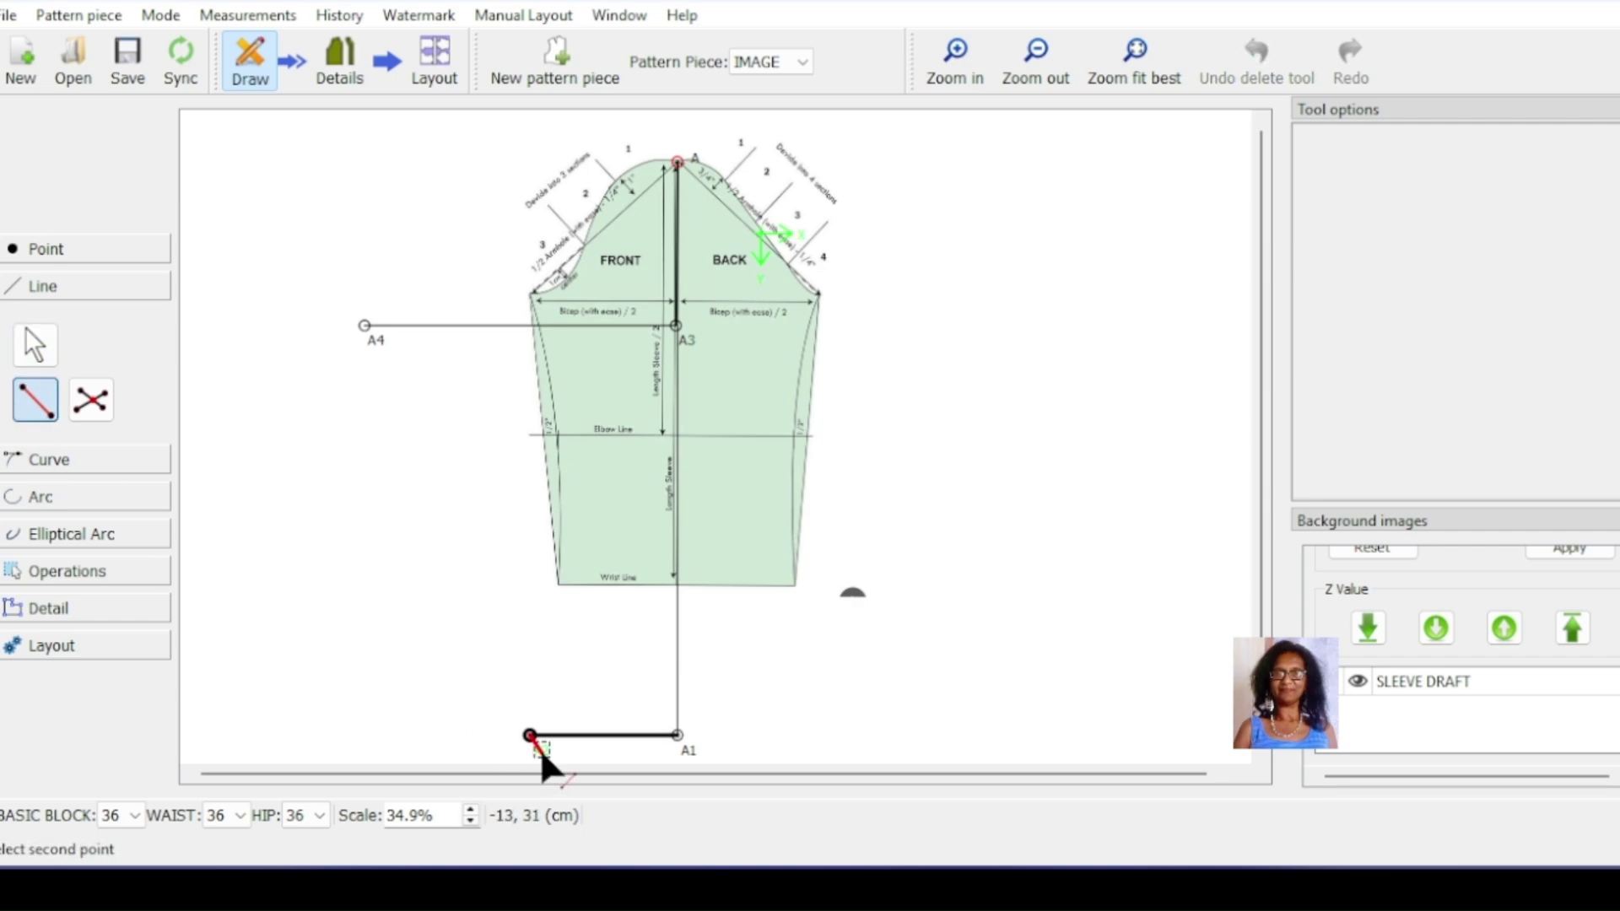
click(364, 326)
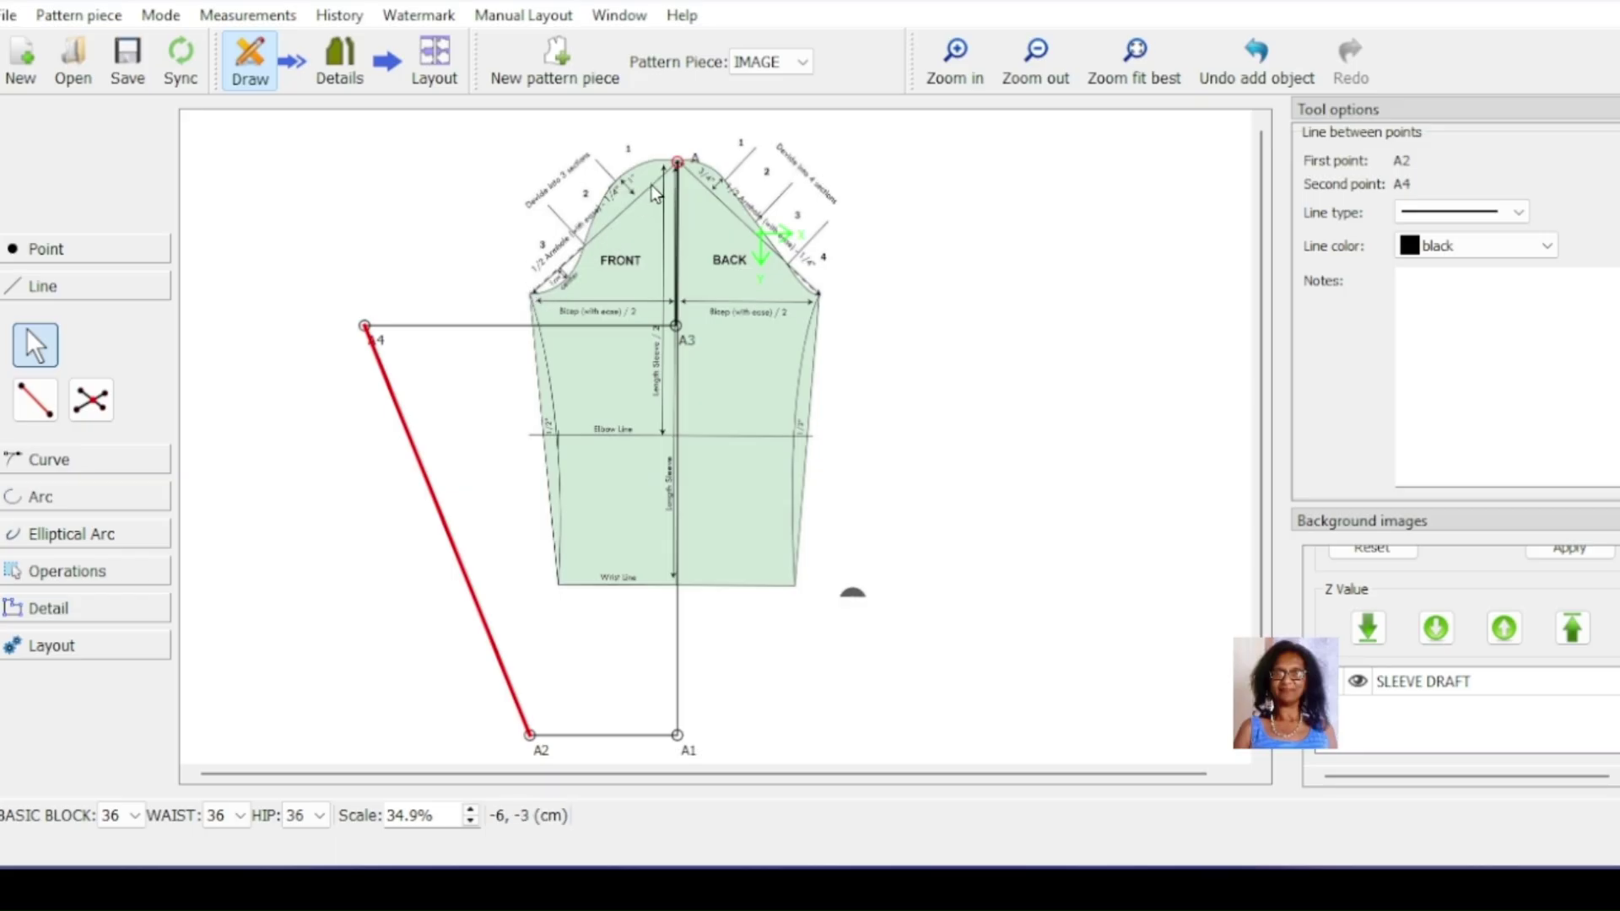
click(84, 250)
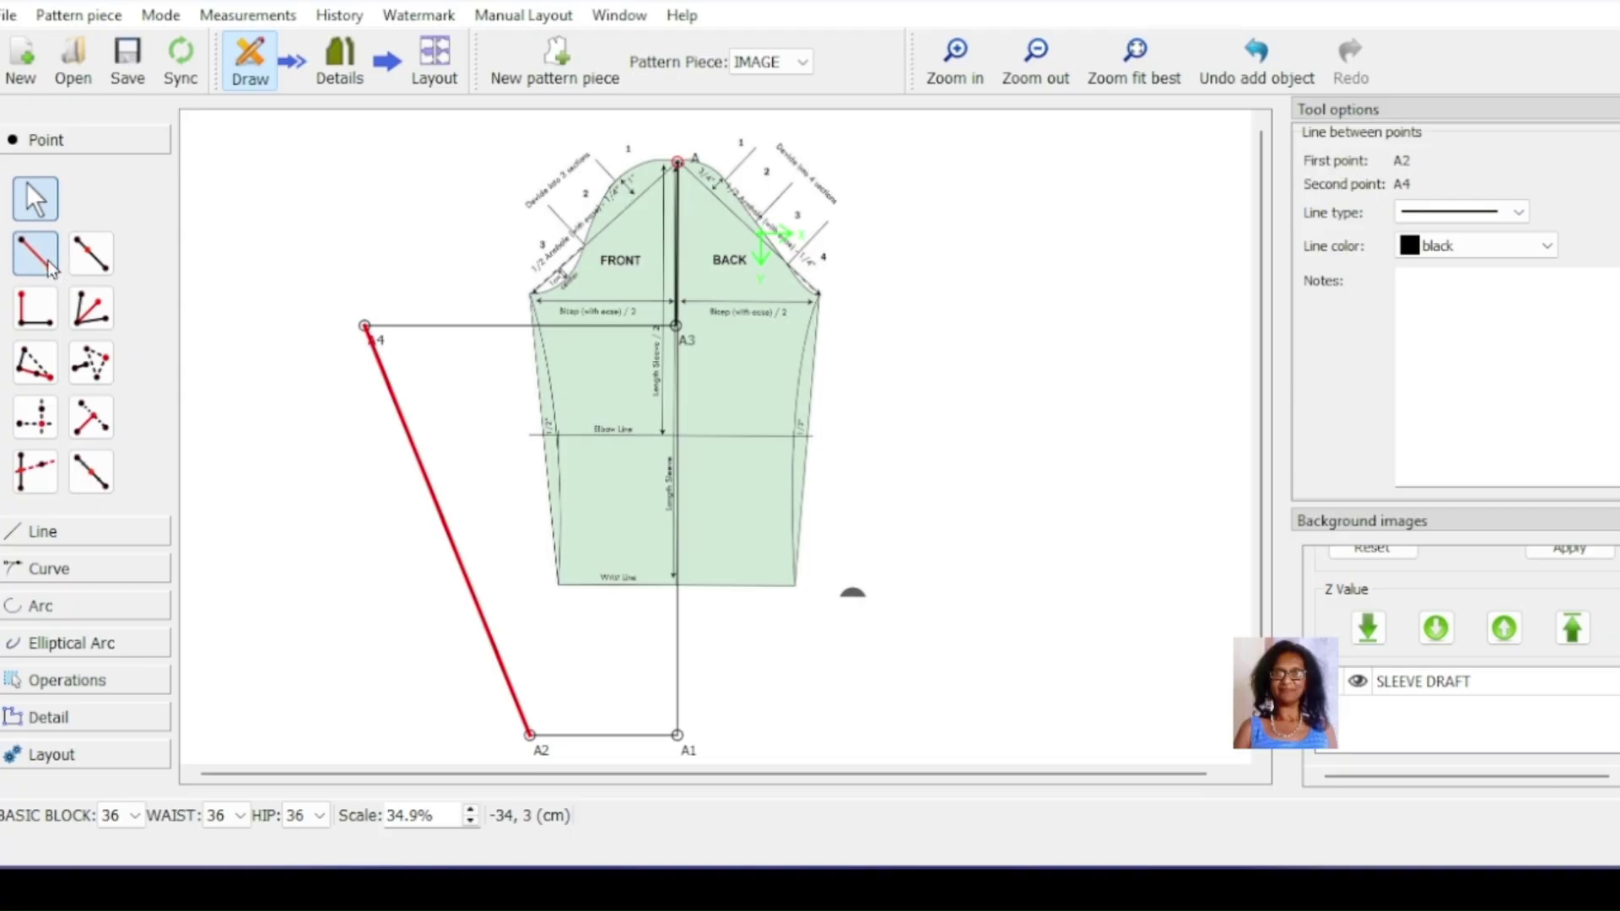
click(47, 260)
click(32, 199)
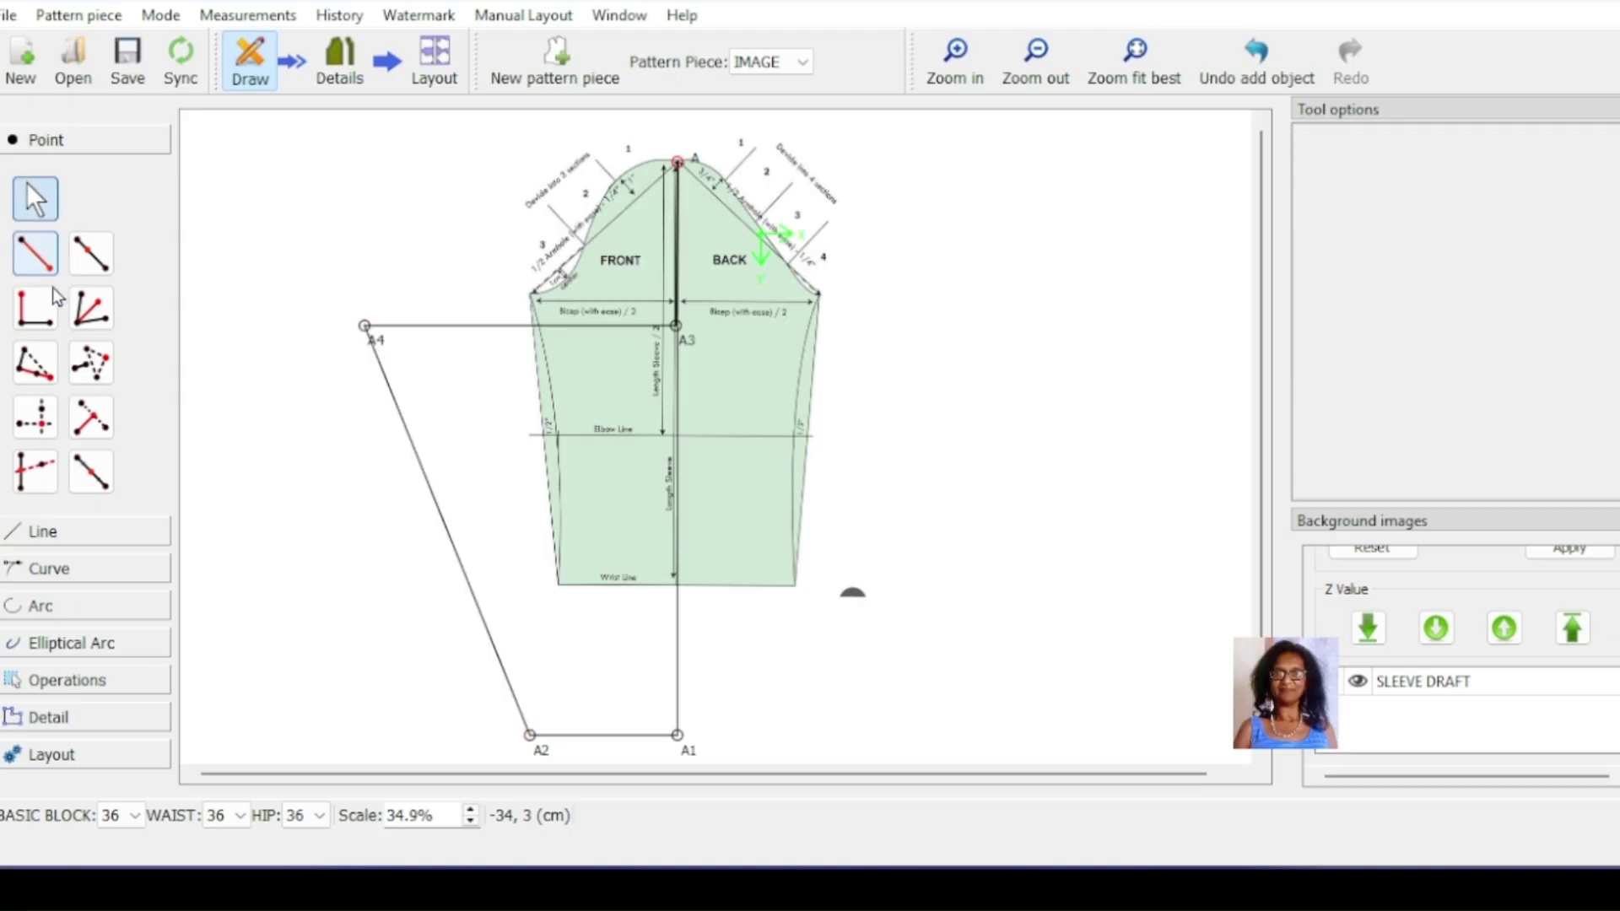
Step: Draw a line between points from A4 up to A for the front sleeve cap
click(102, 538)
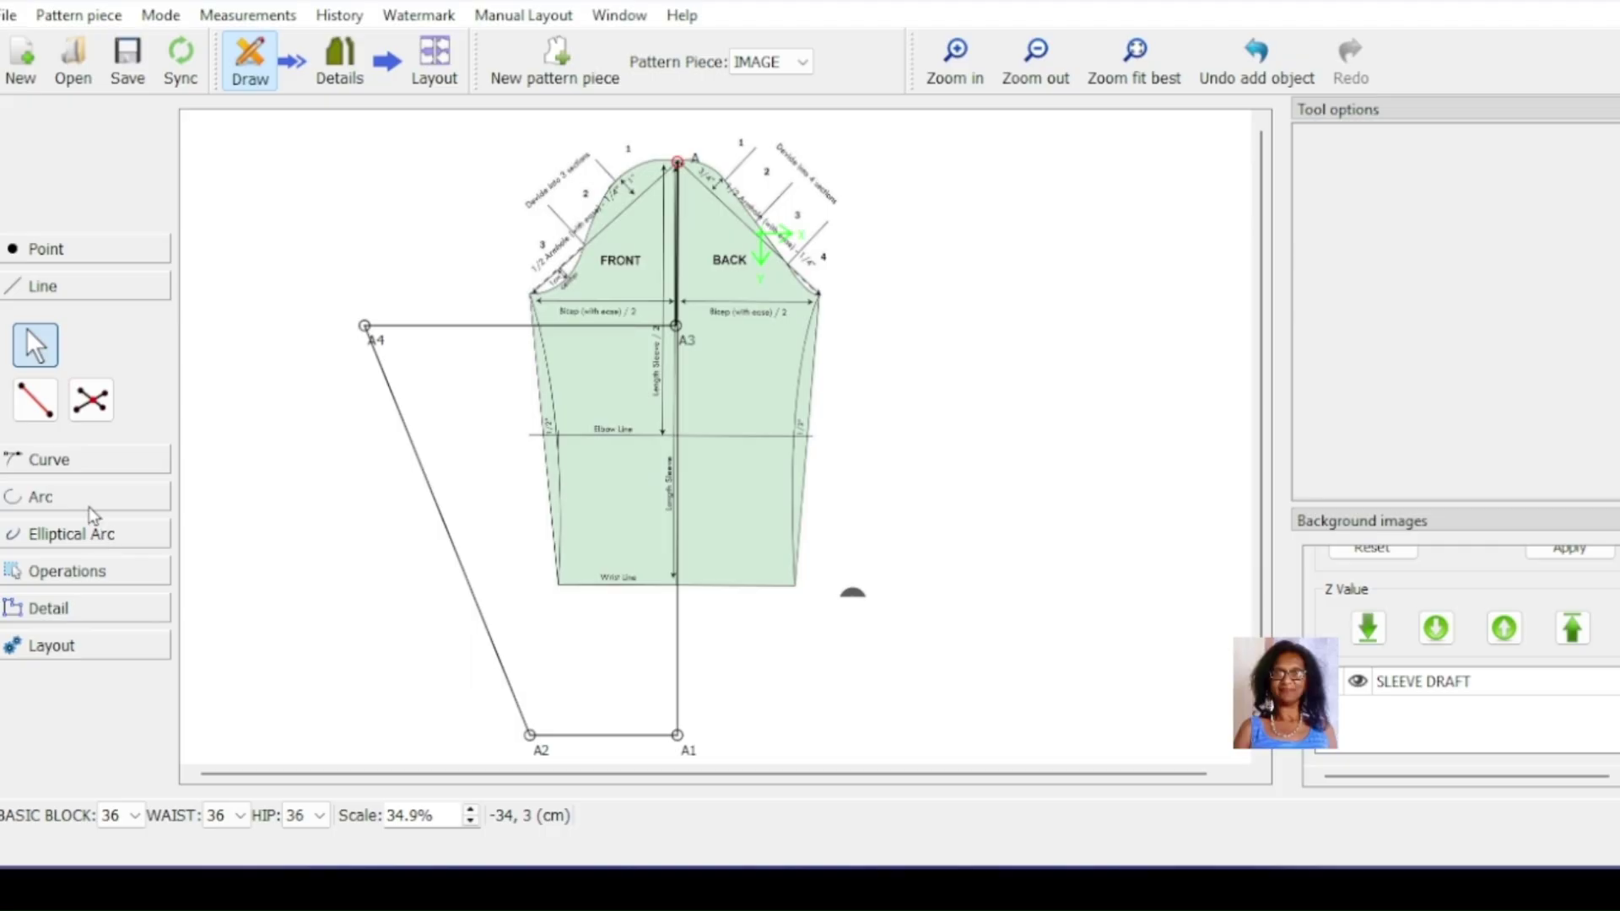
click(35, 399)
click(365, 327)
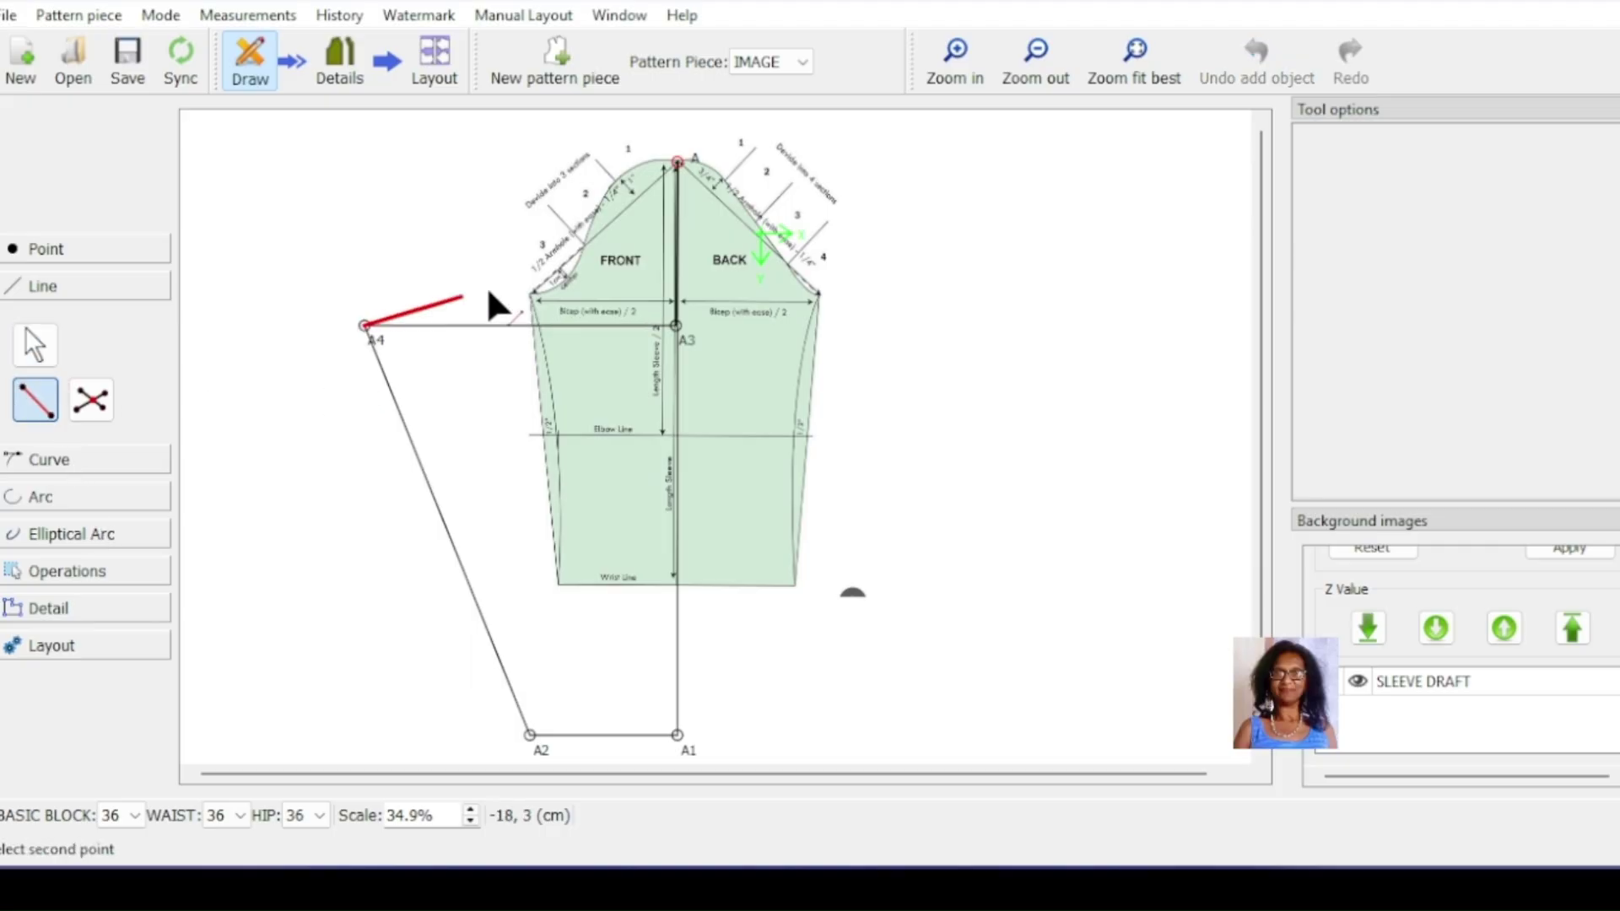
click(678, 160)
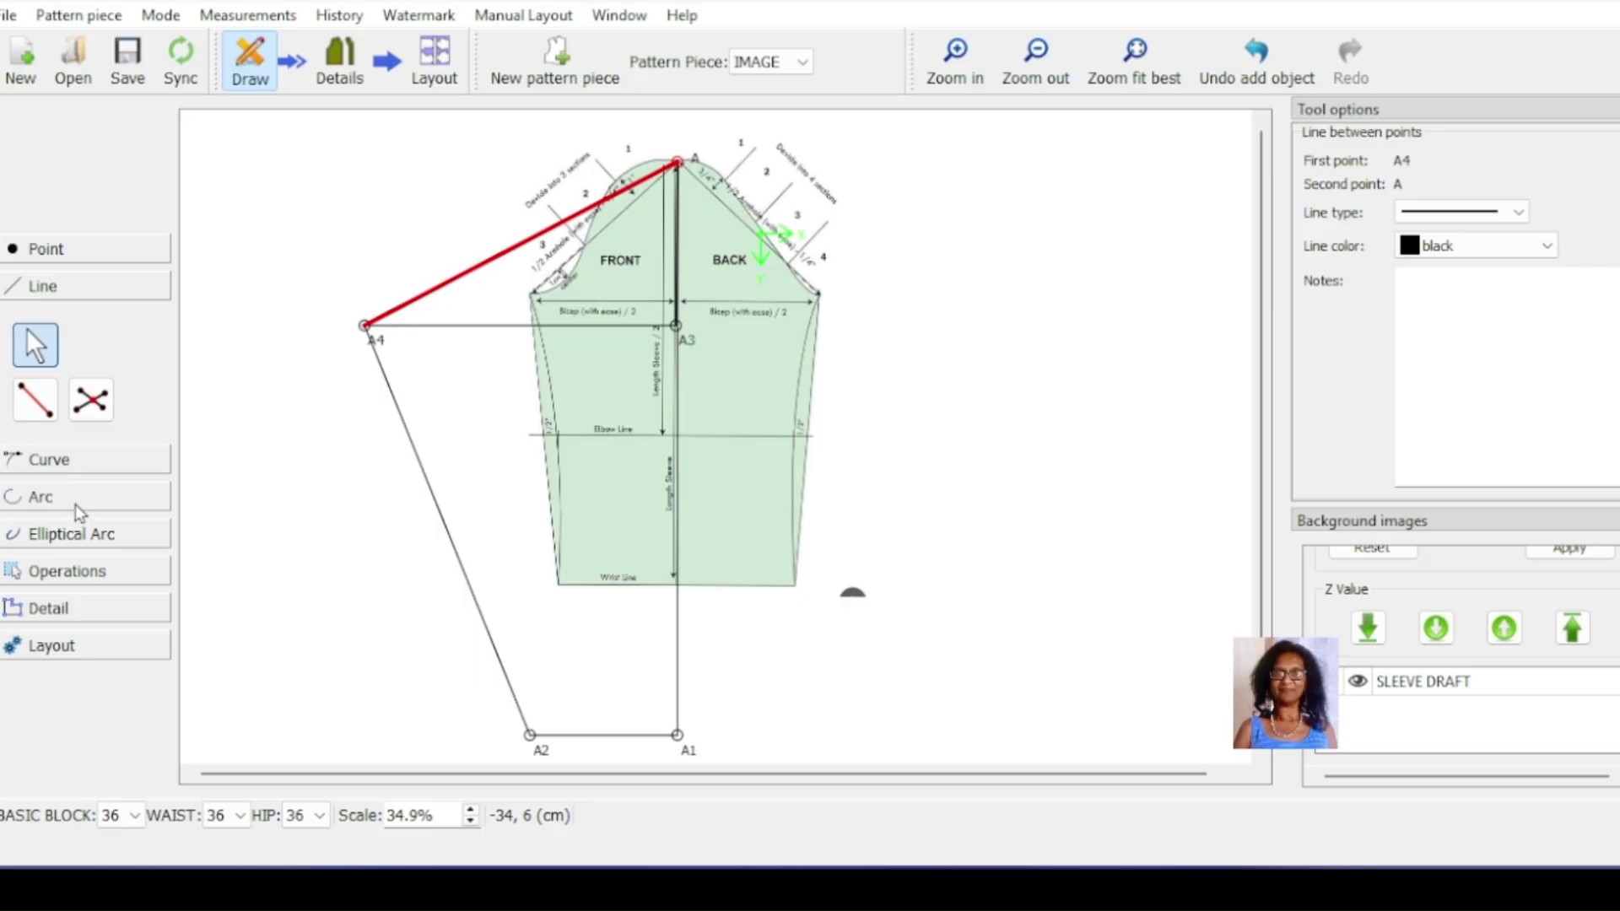
Step: Draw a curve from A4 to A2 and bow it inwards with handles of about 4.1 cm at 317° and 7.8 cm at 96°
click(76, 460)
click(35, 355)
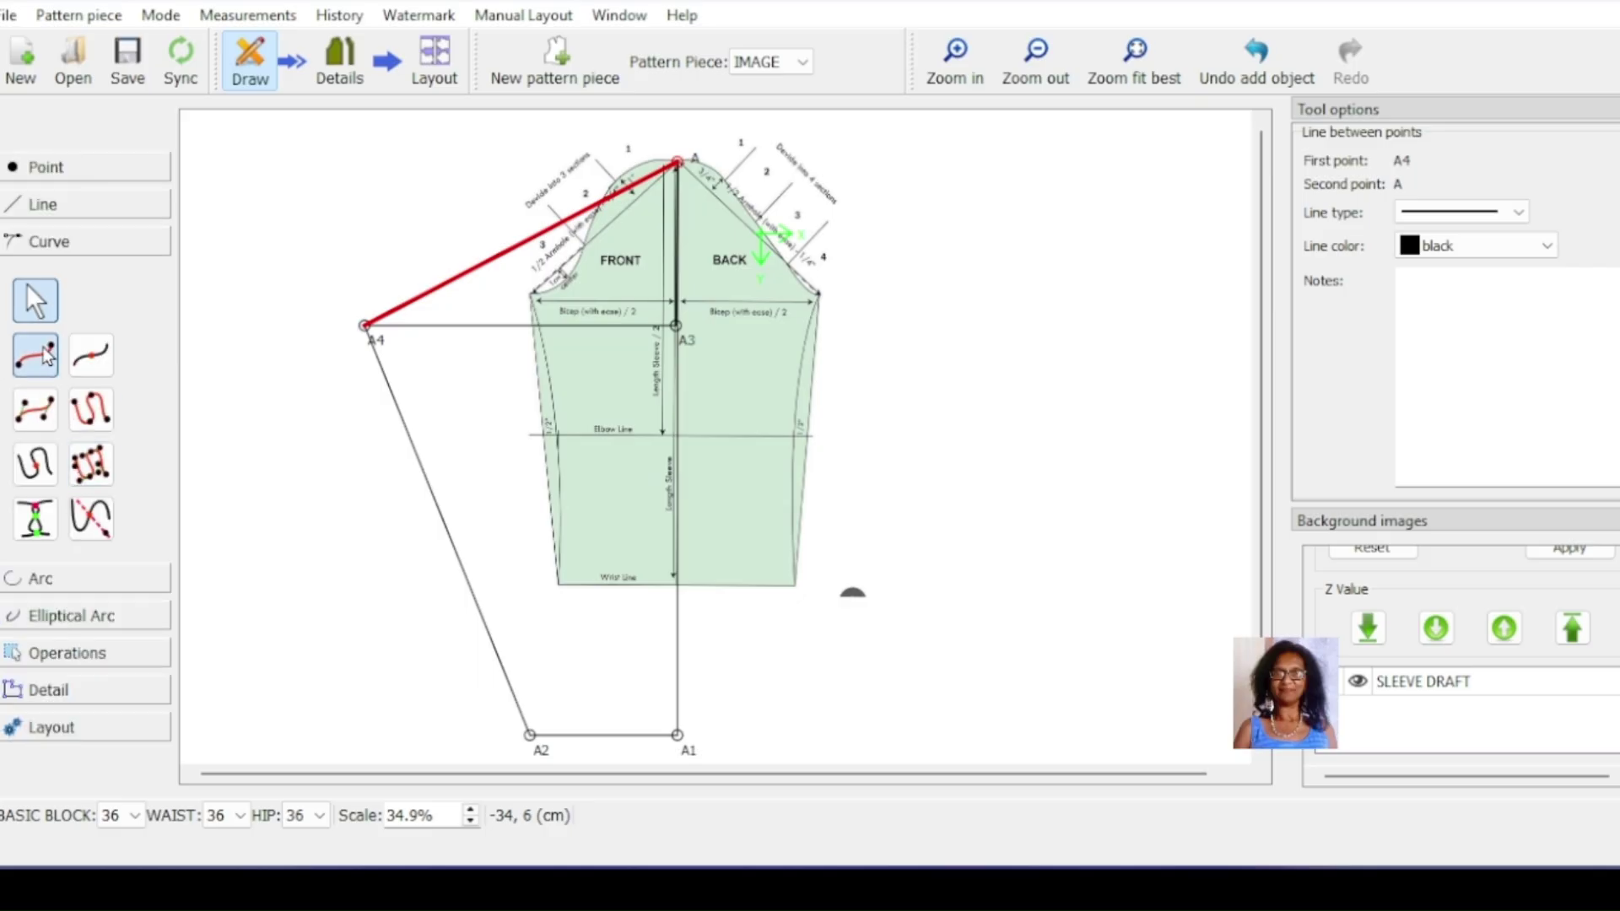
click(365, 325)
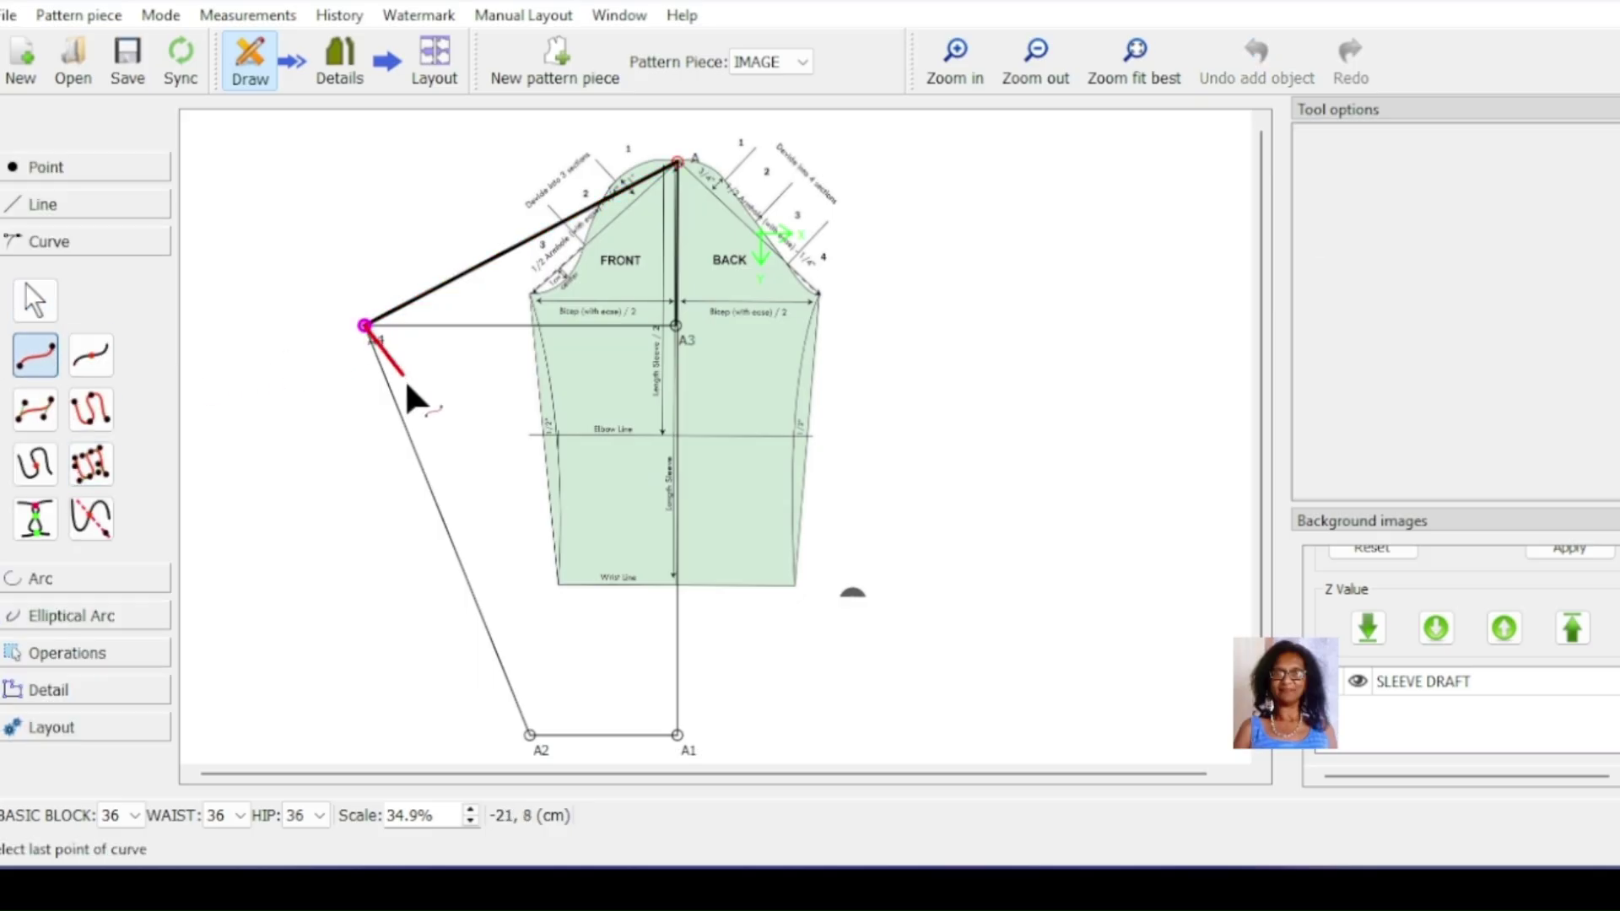
click(530, 734)
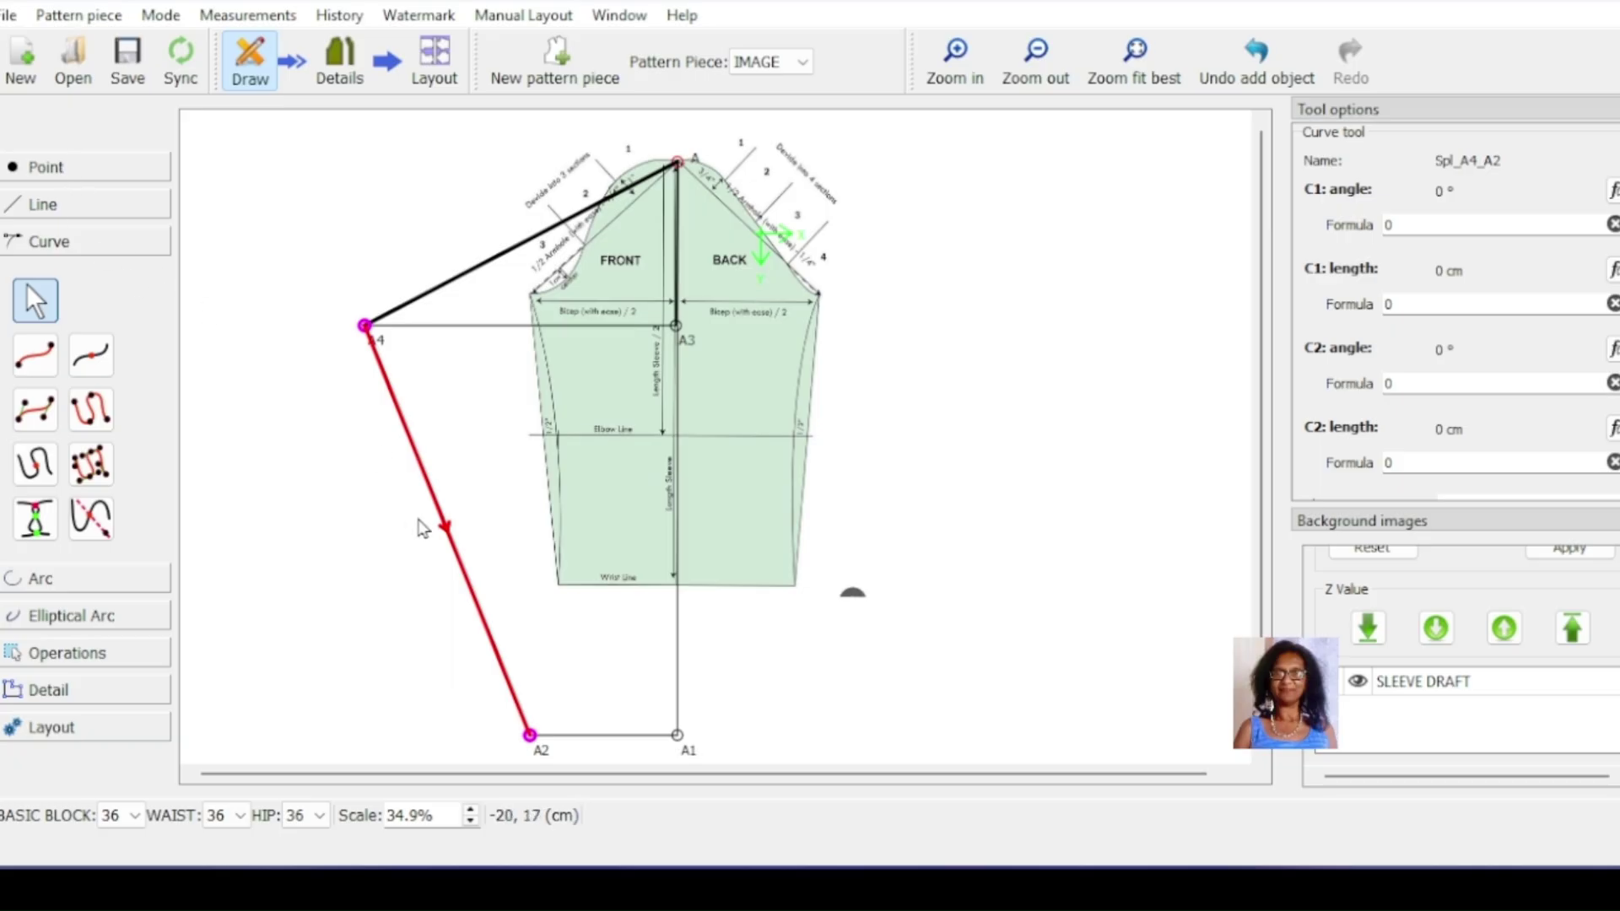
drag(529, 733, 516, 608)
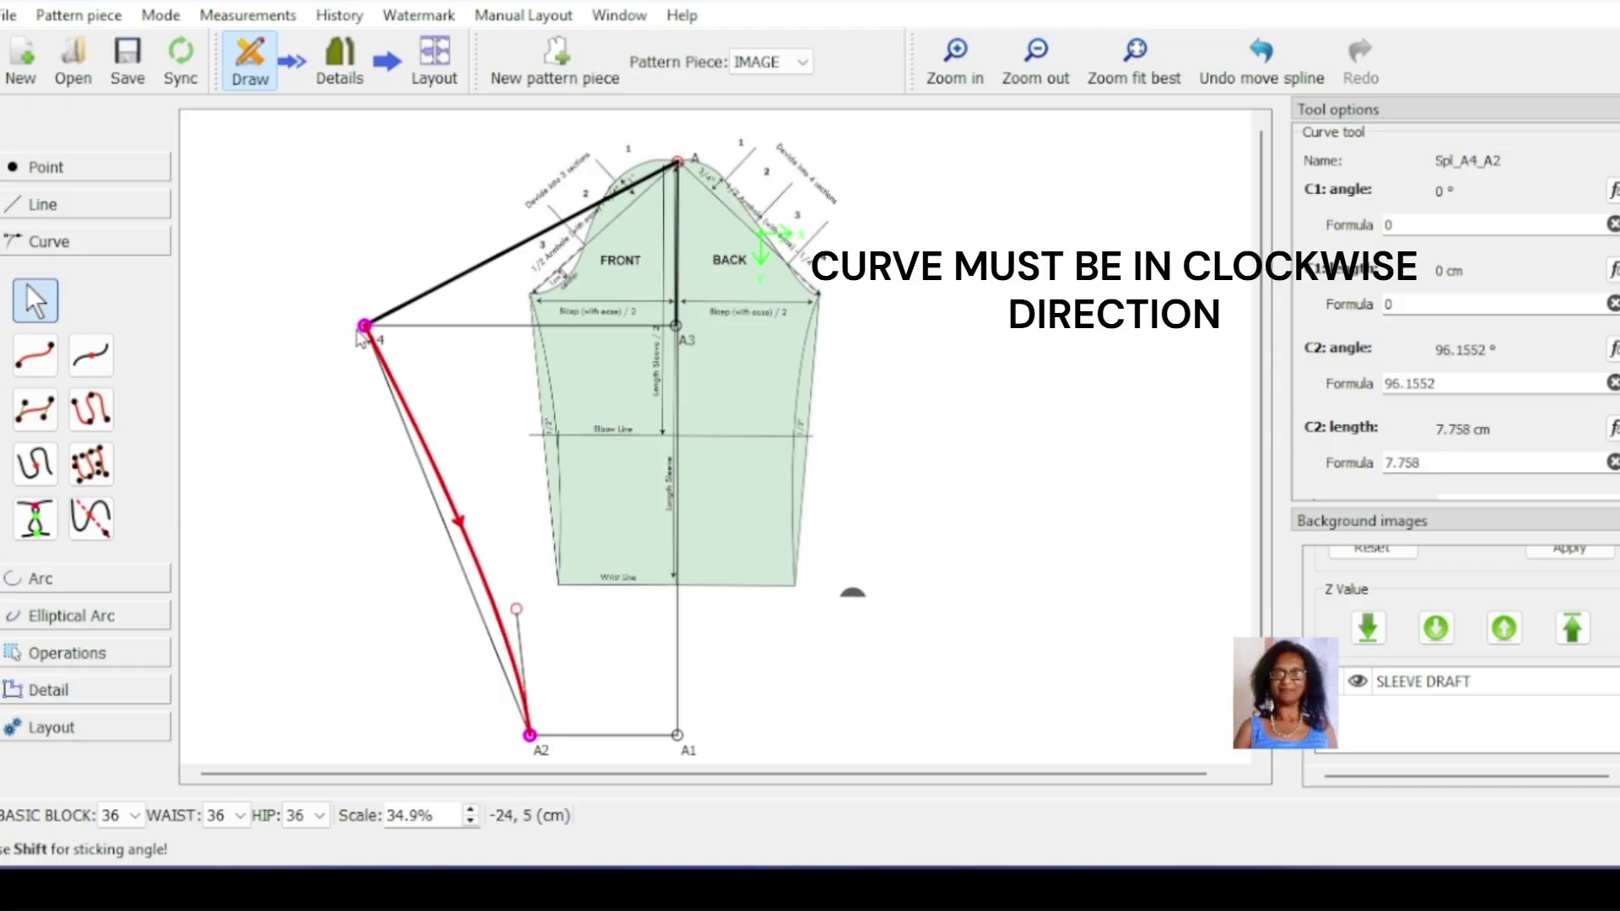
drag(364, 327, 412, 371)
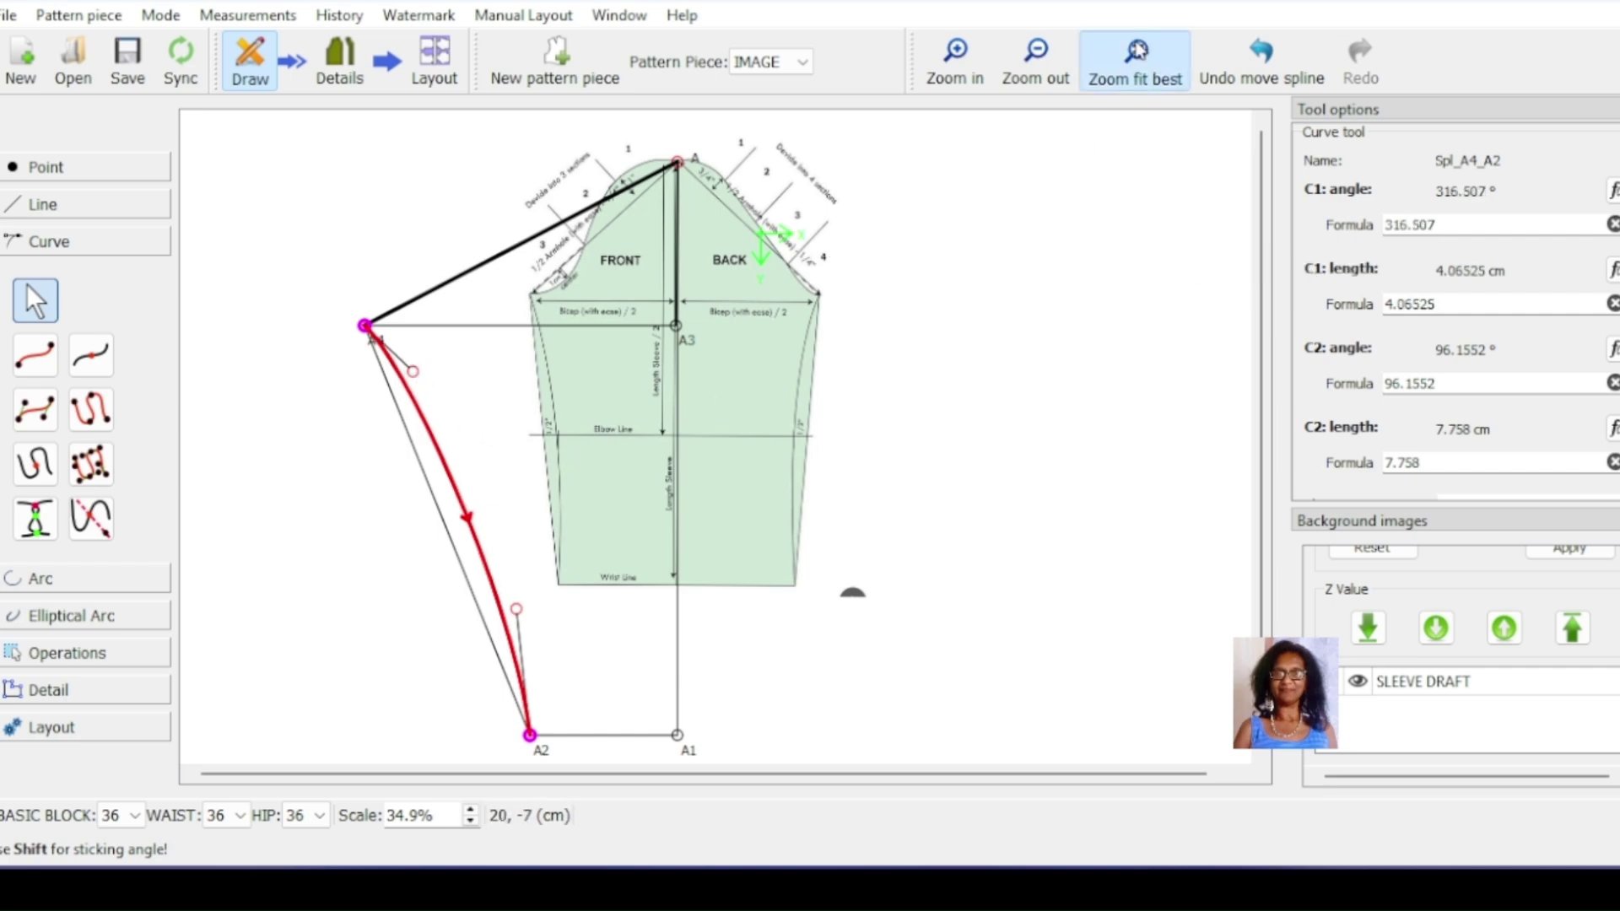
Step: Examine the background draft's side seam at the elbow line and compare it with the curved side seam down to the wrist
click(959, 61)
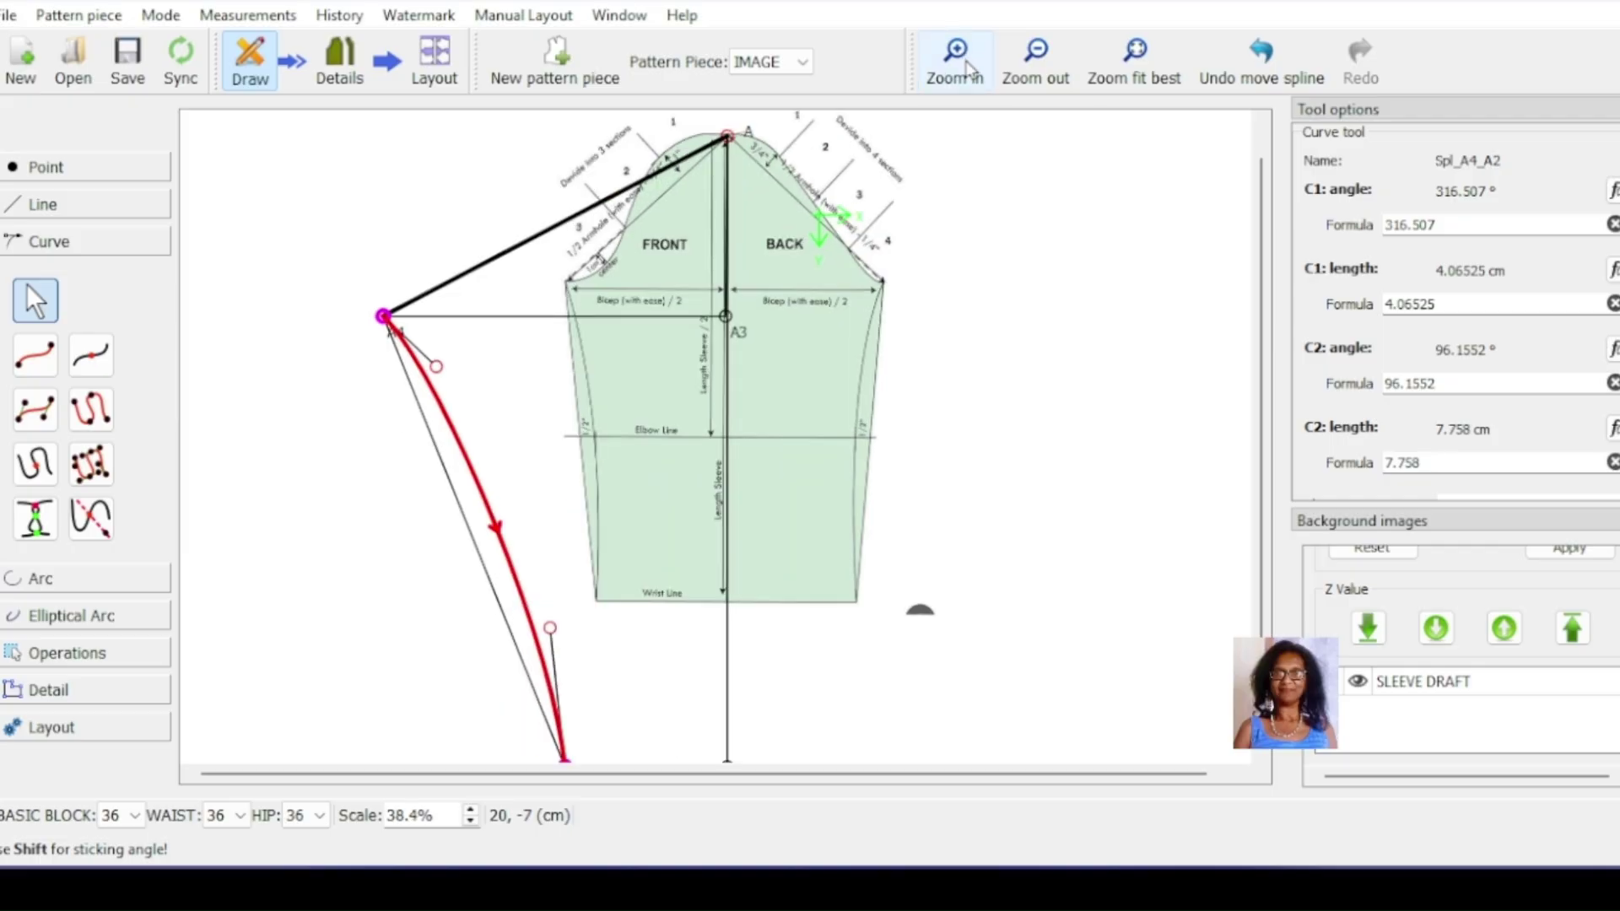
ctrl+scroll(882, 498, up, 3)
ctrl+scroll(883, 498, up, 1)
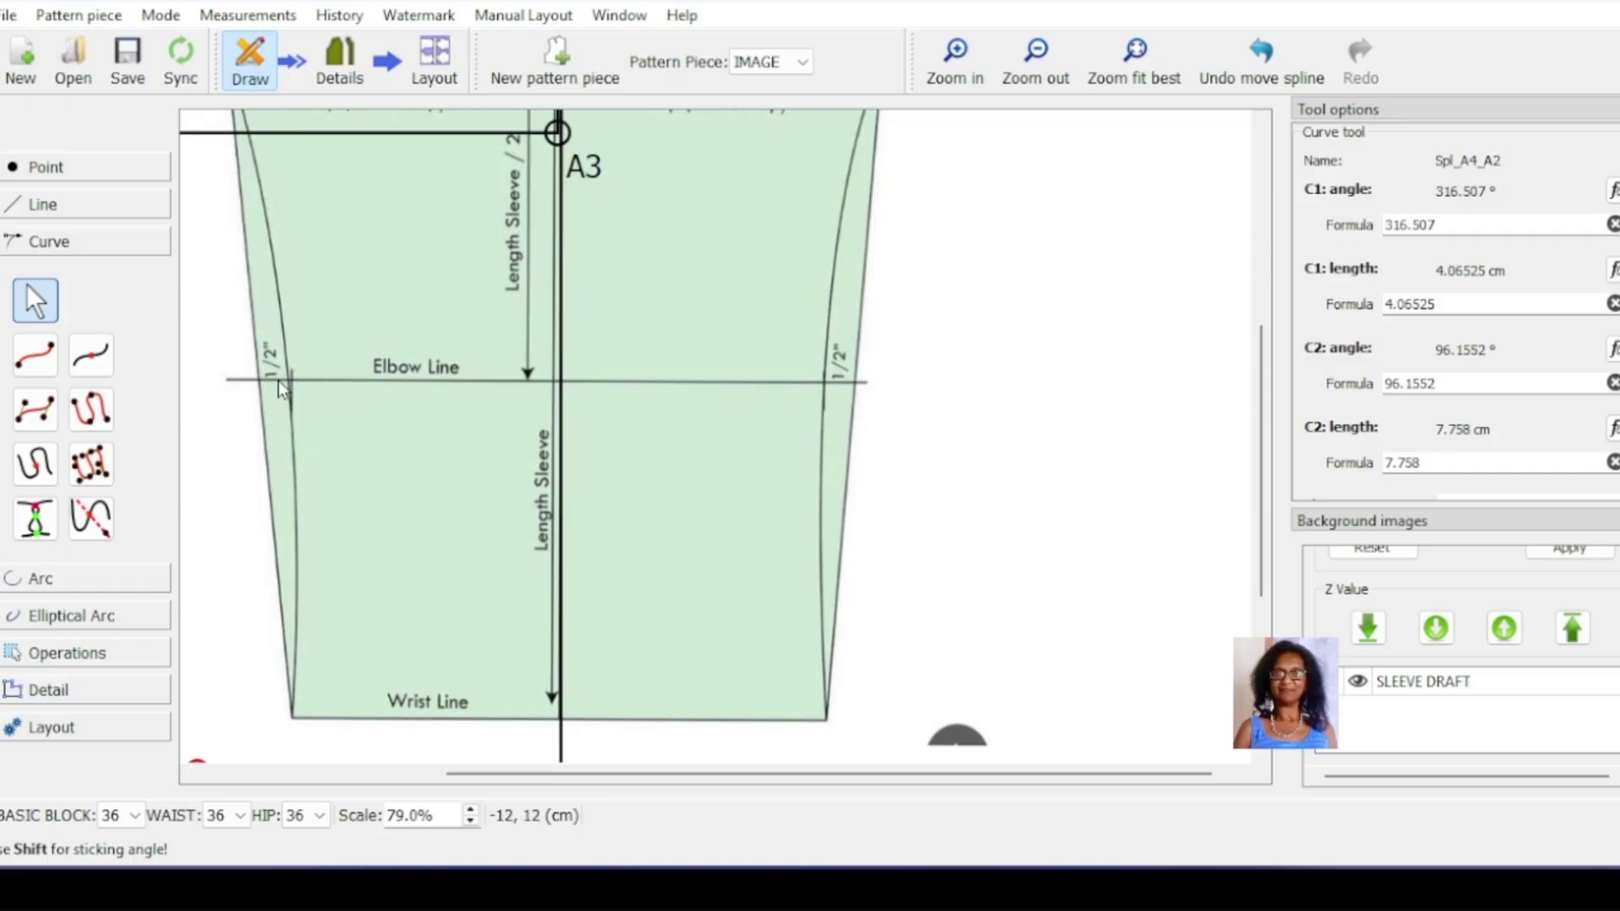
scroll(665, 388, down, 5)
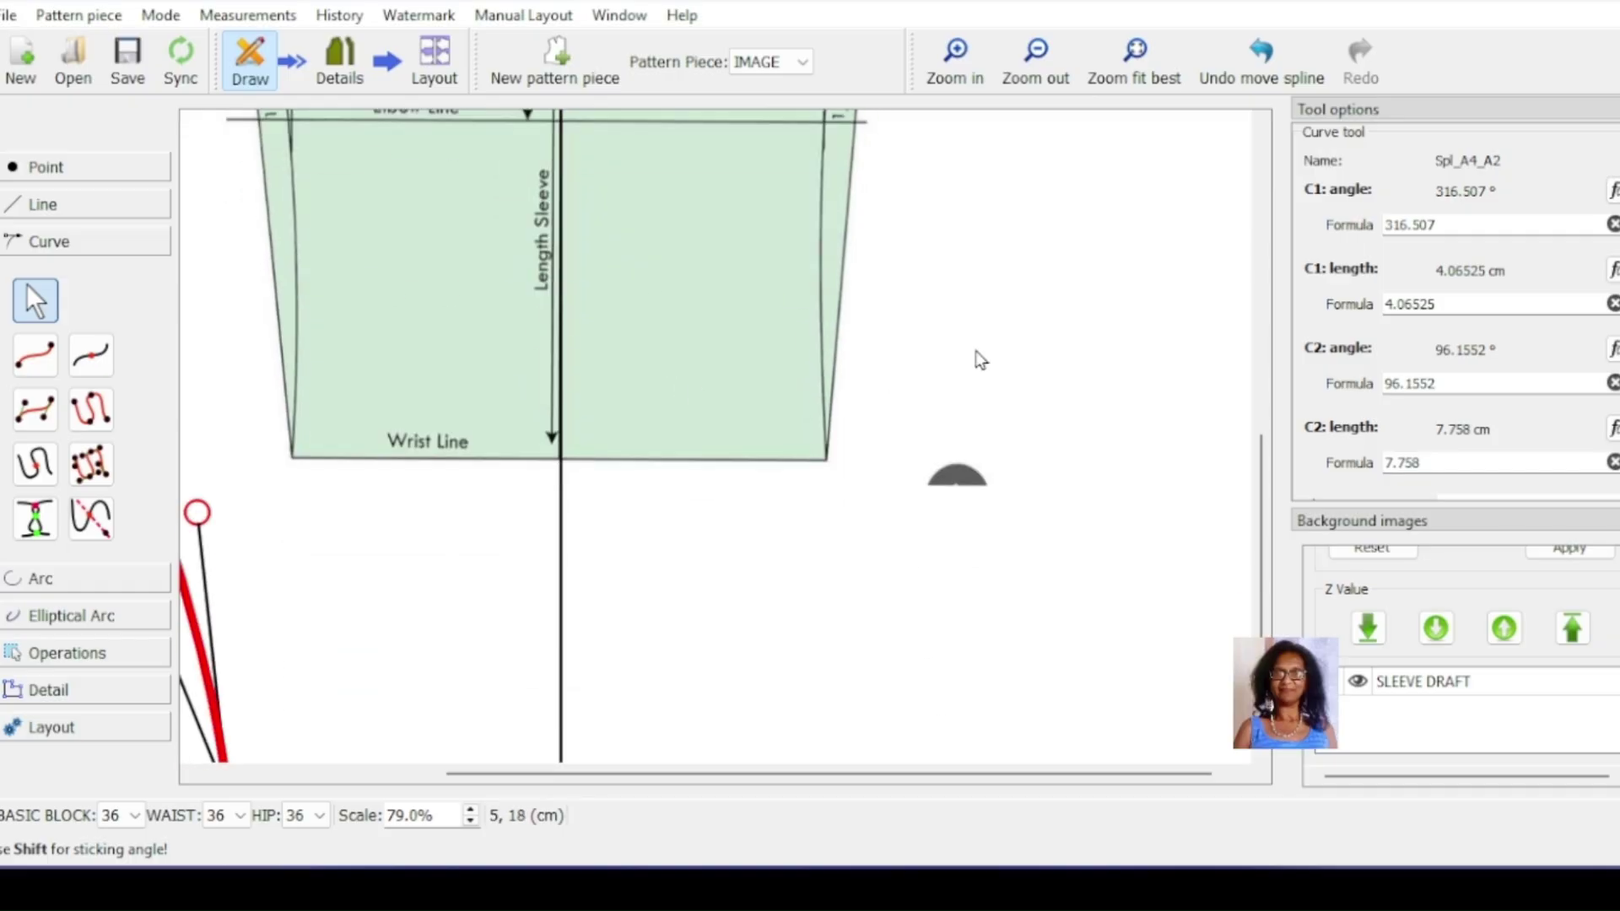
scroll(986, 354, down, 2)
ctrl+scroll(999, 346, down, 5)
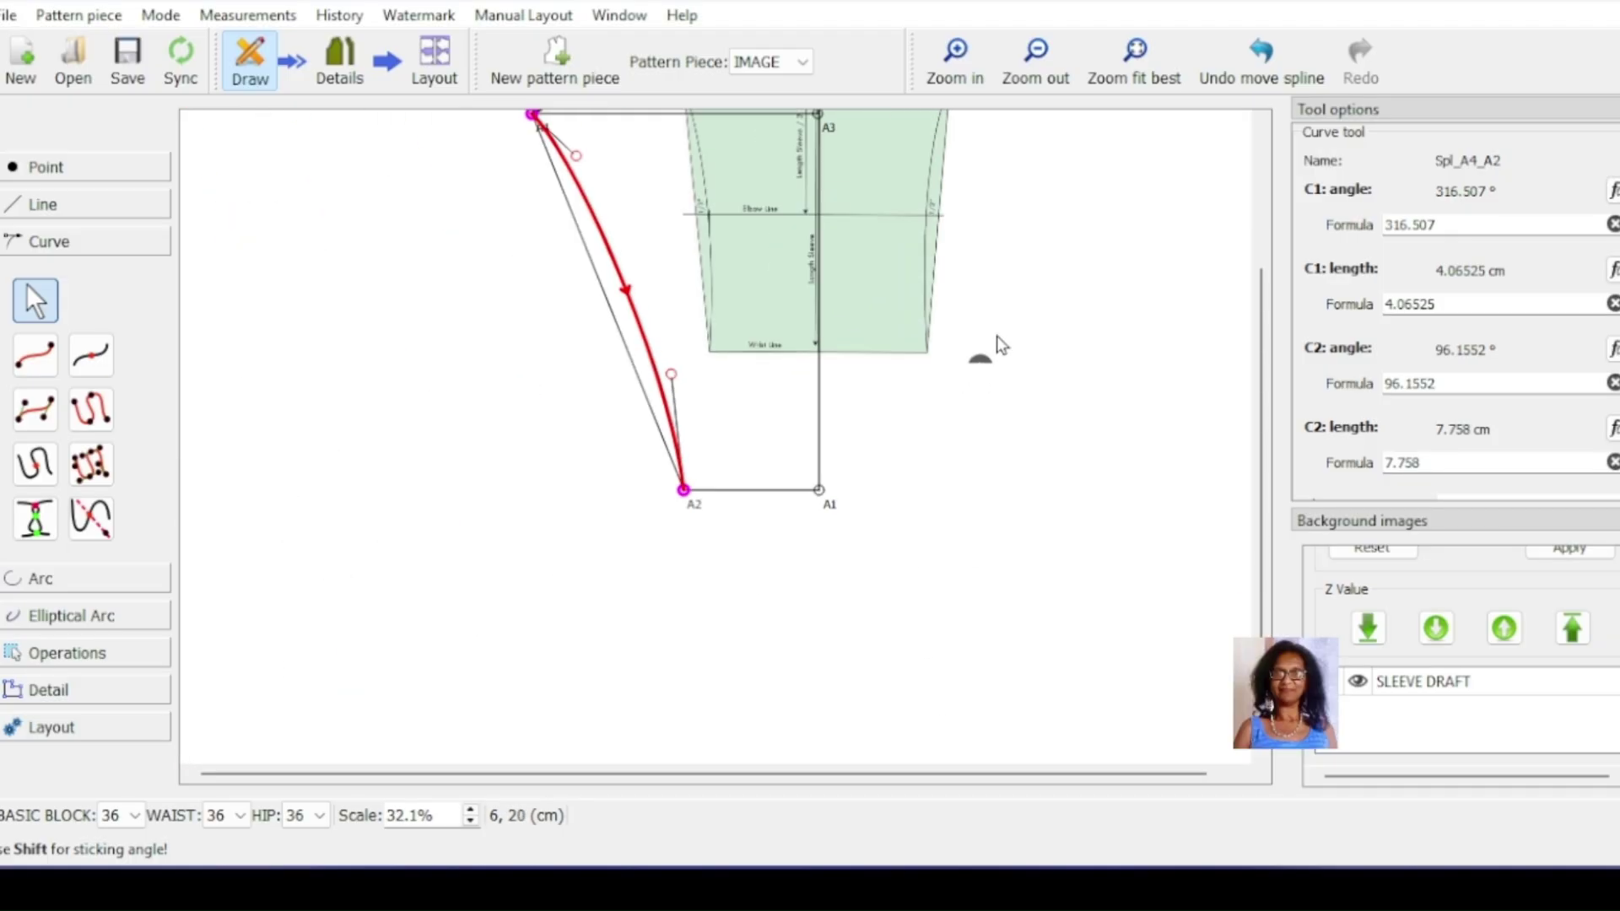
Step: Draw a simple curve from A4 to A for the front cap, bowed inwards with handles of about 5 cm at 357° and 3.2 cm at 249°
scroll(952, 544, up, 4)
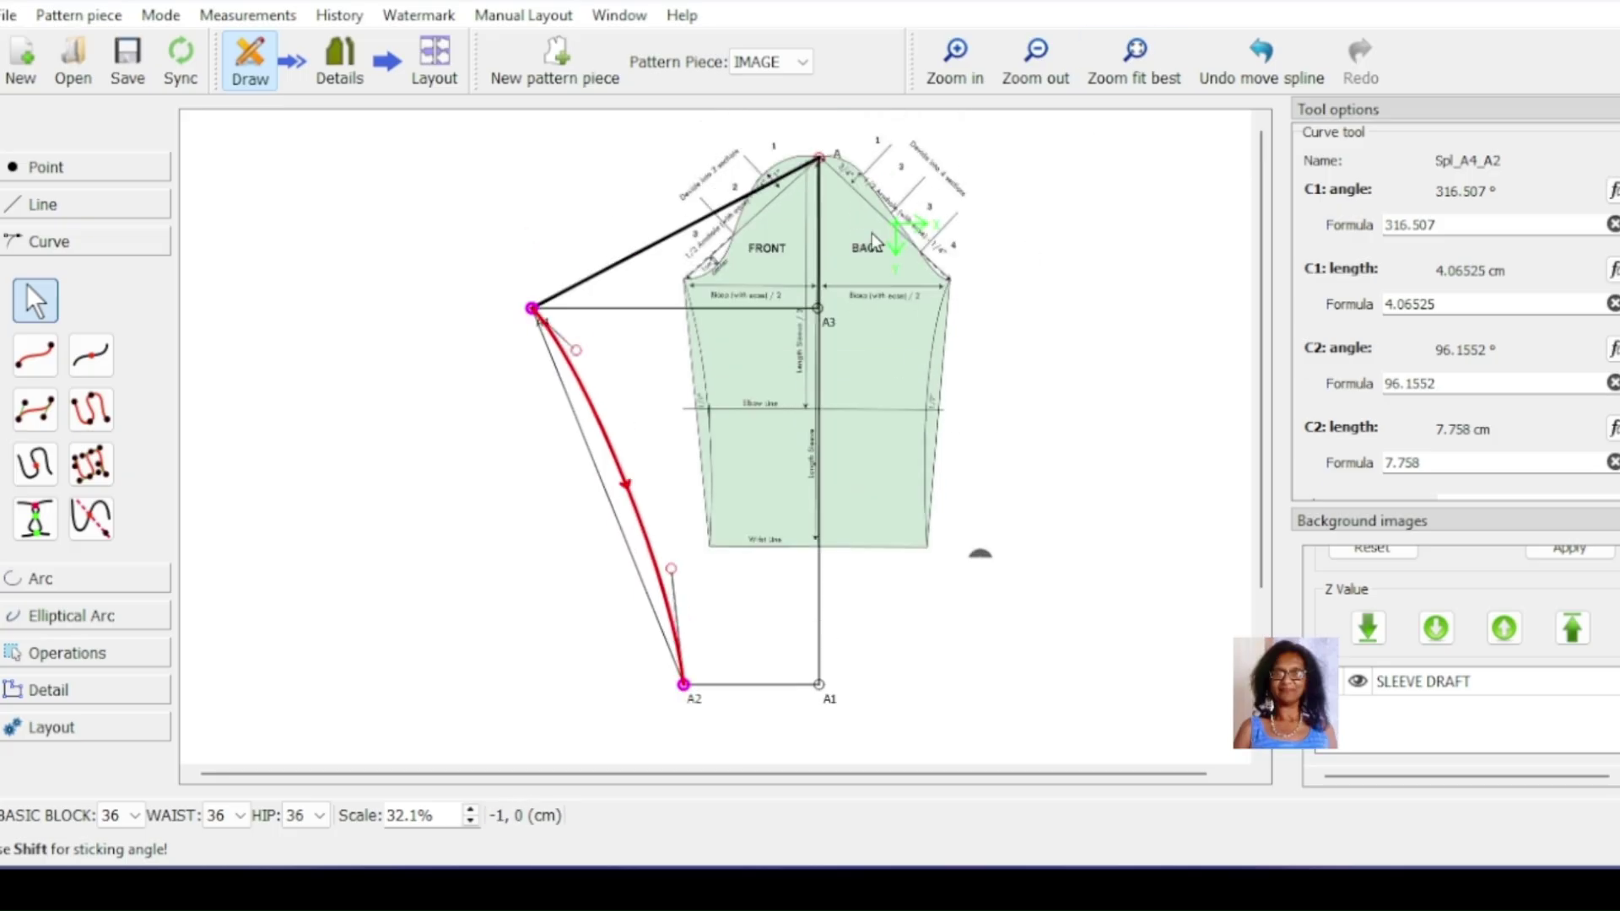
scroll(858, 301, up, 2)
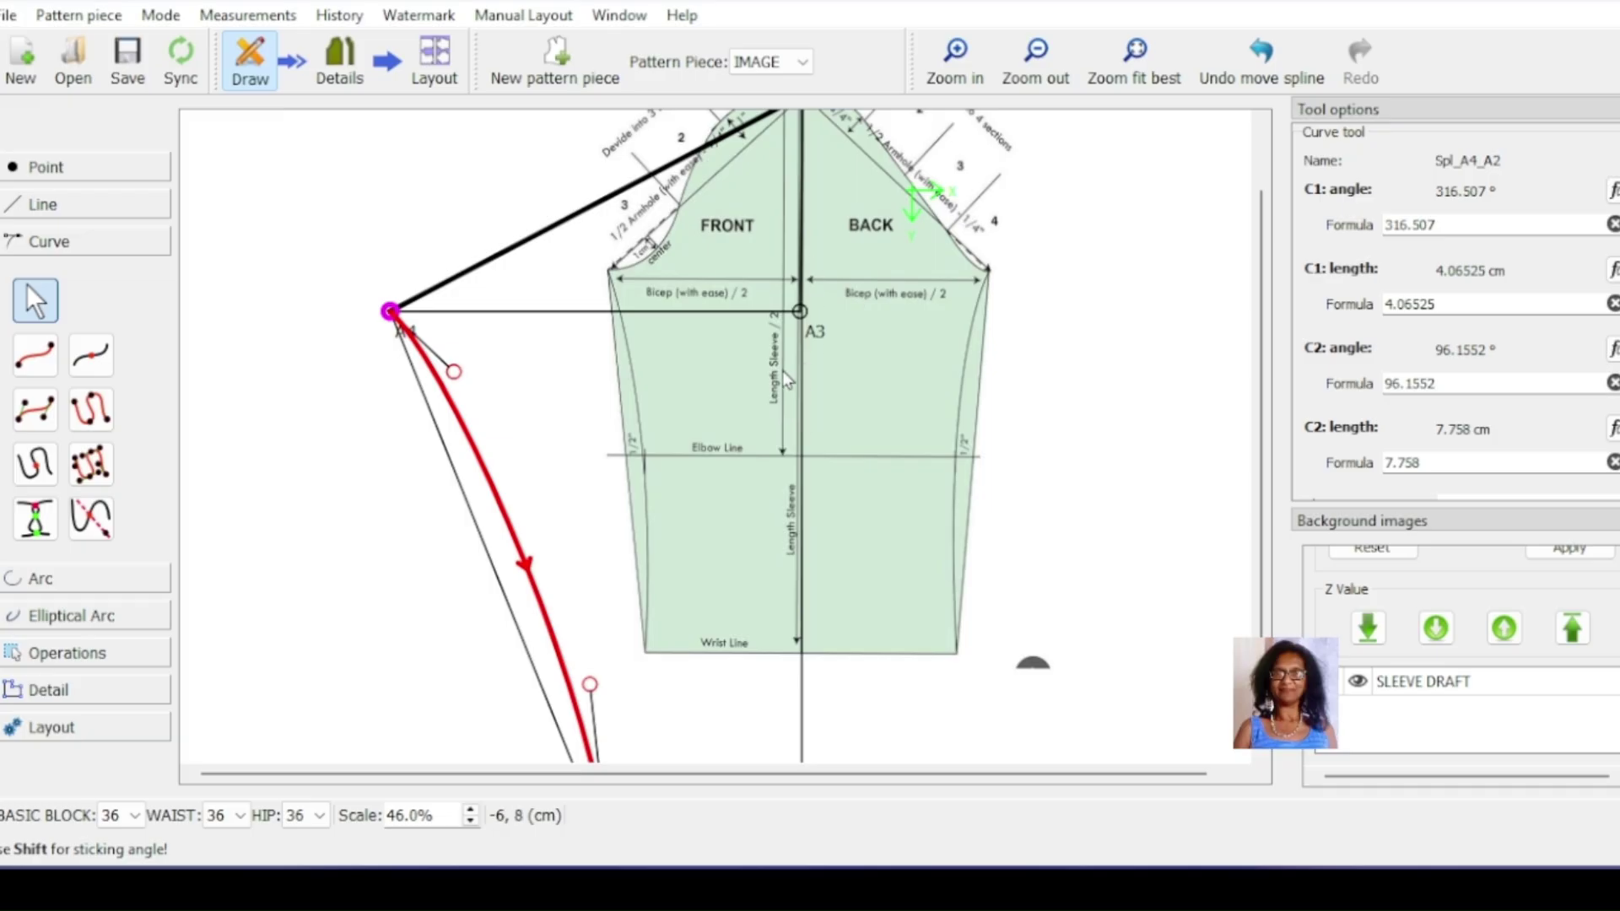
scroll(782, 371, down, 3)
scroll(782, 372, up, 4)
scroll(782, 367, up, 2)
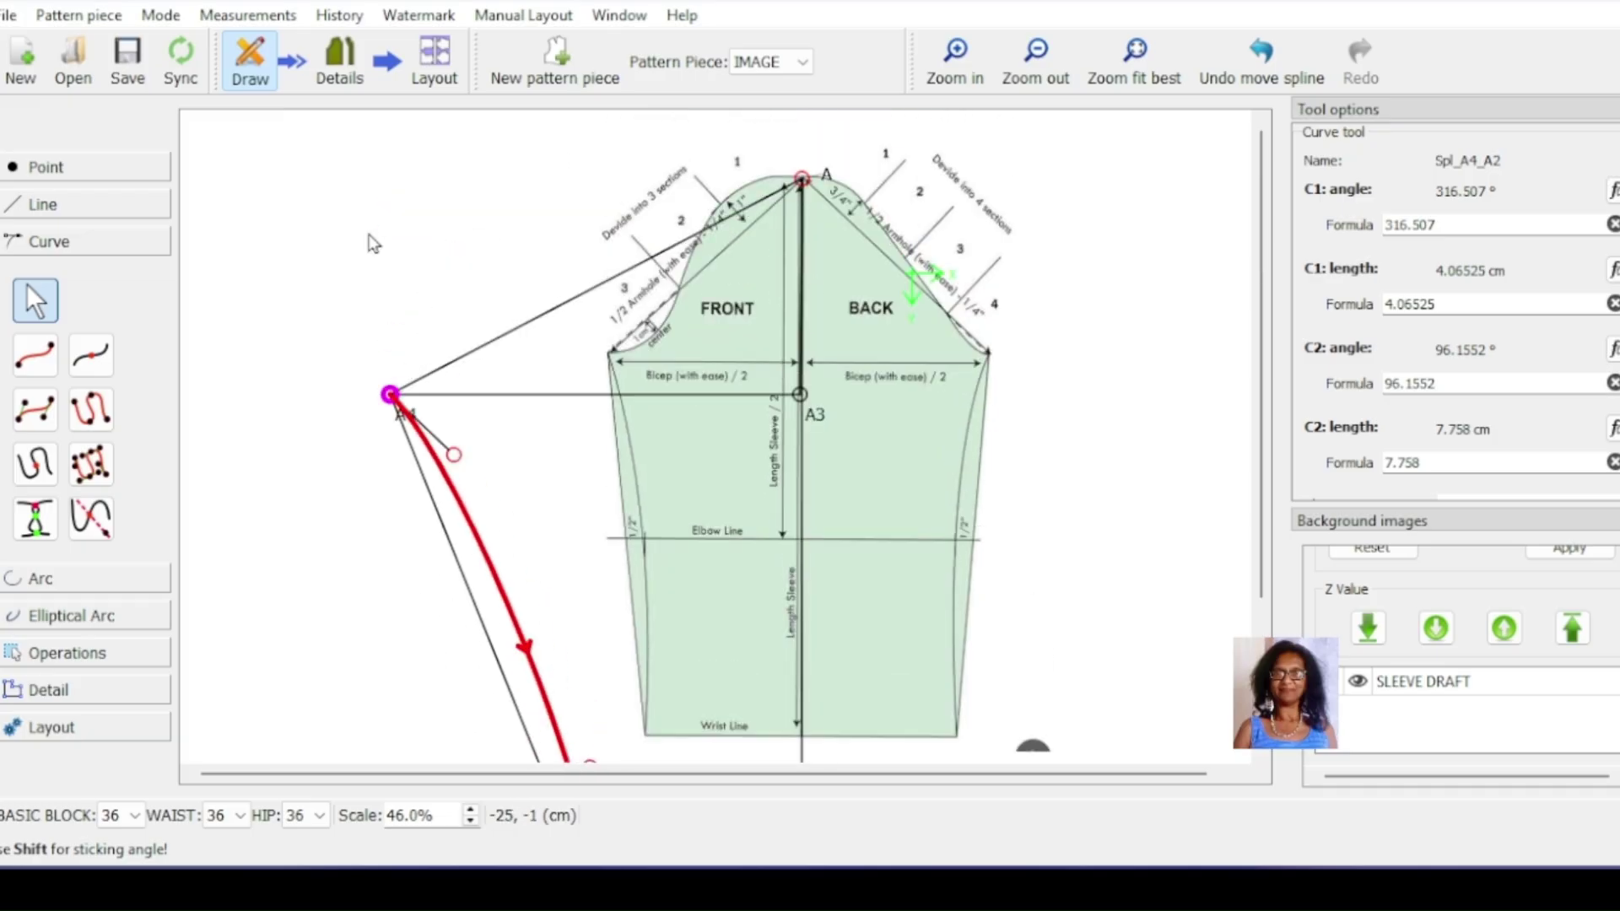
click(34, 354)
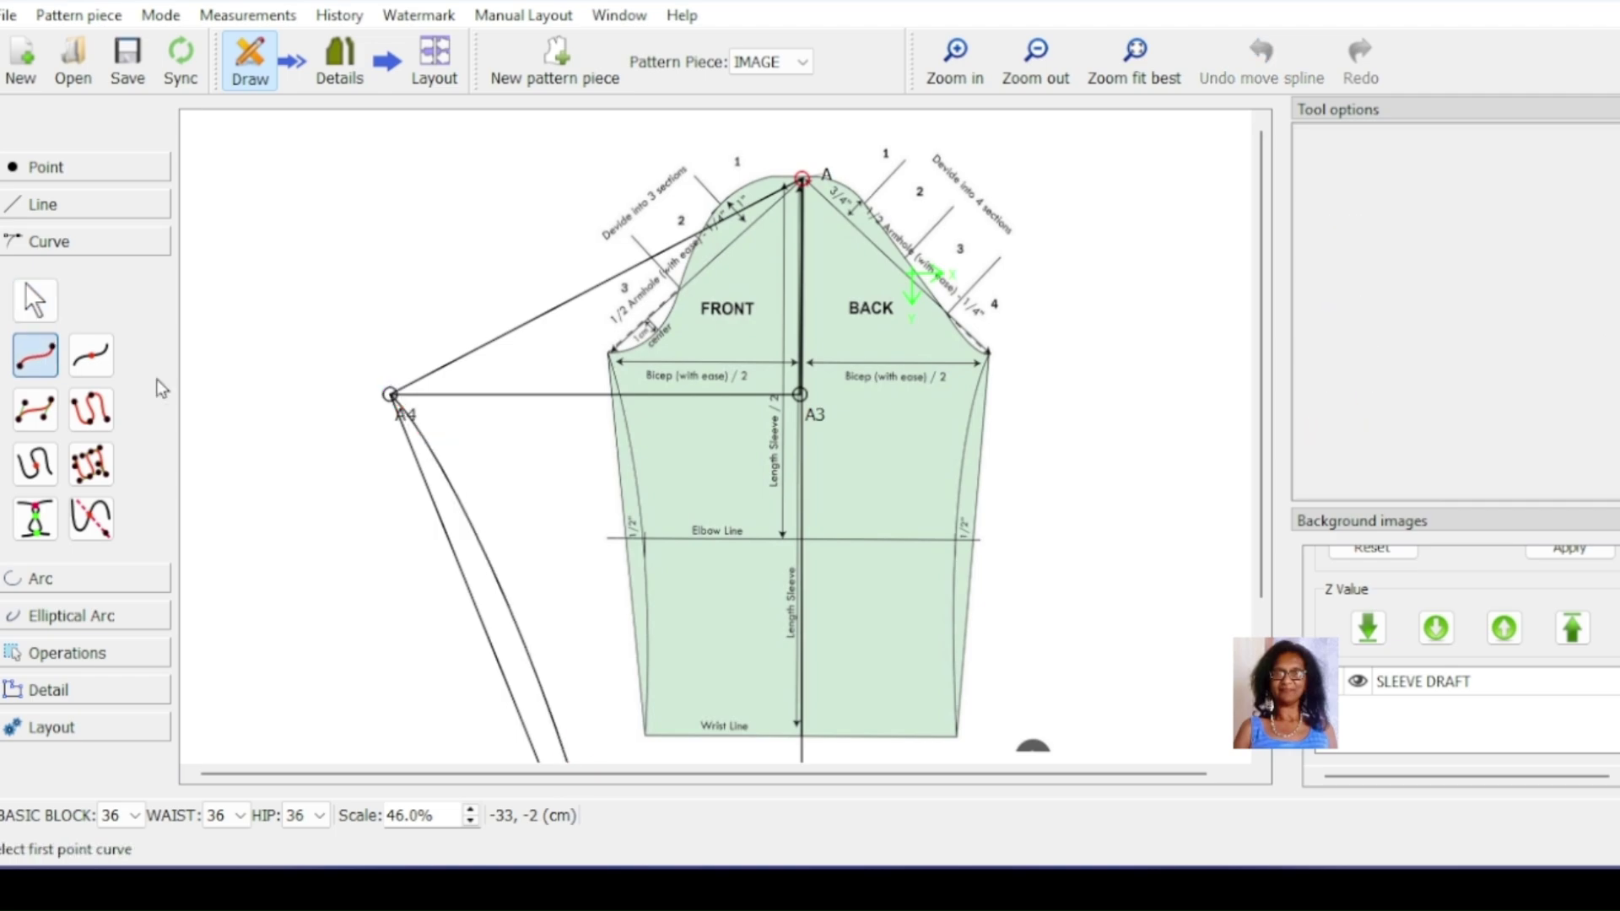
click(389, 395)
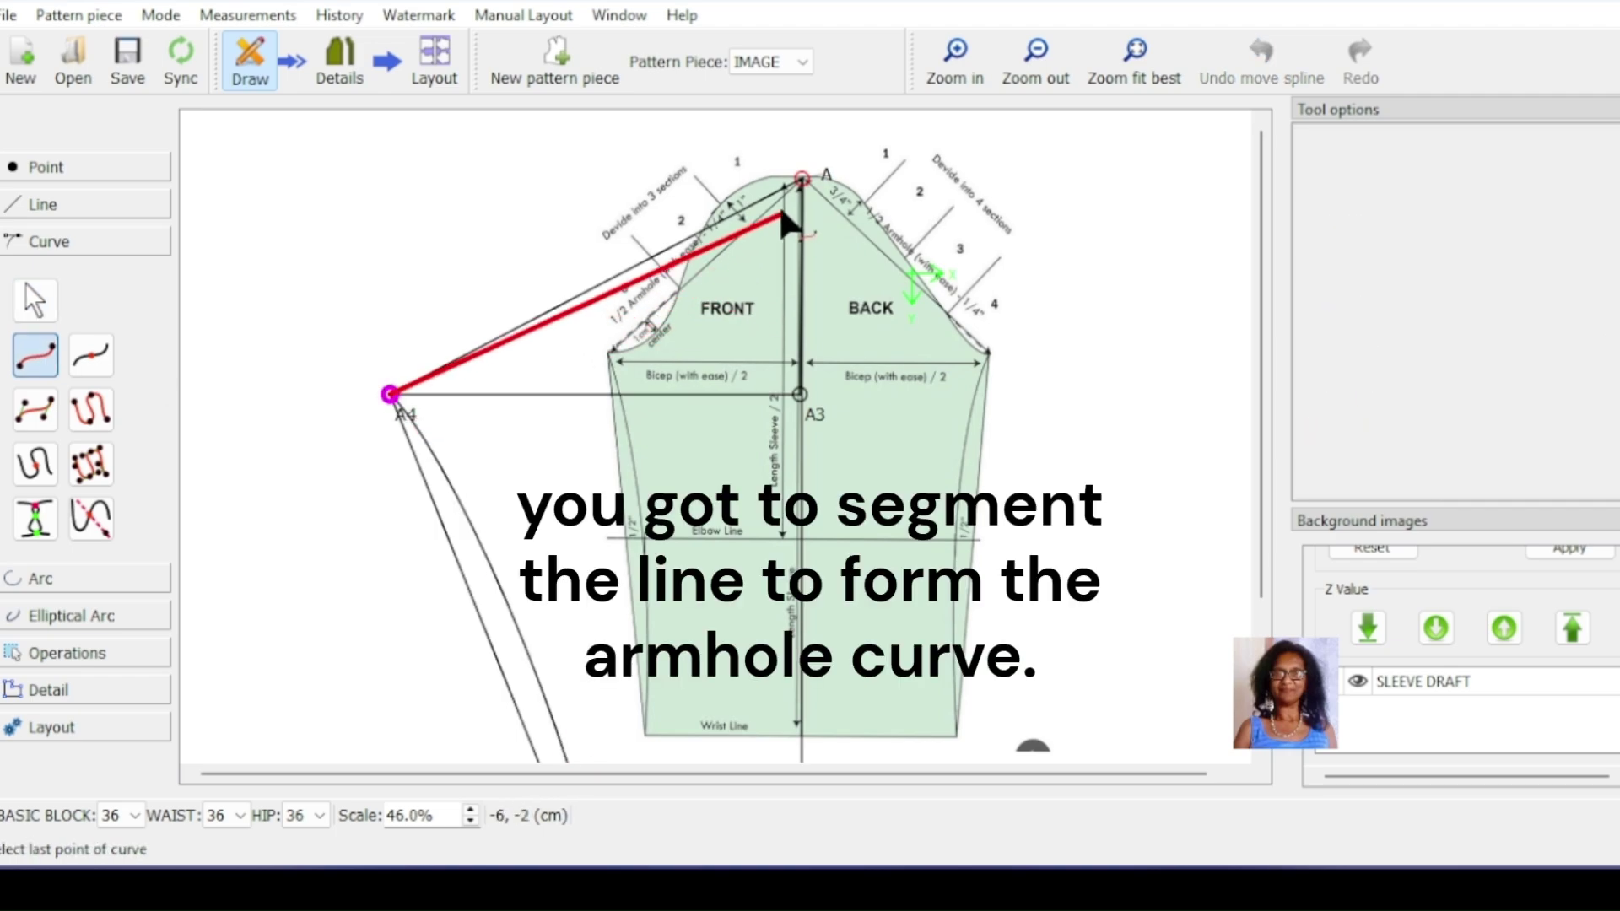
click(802, 179)
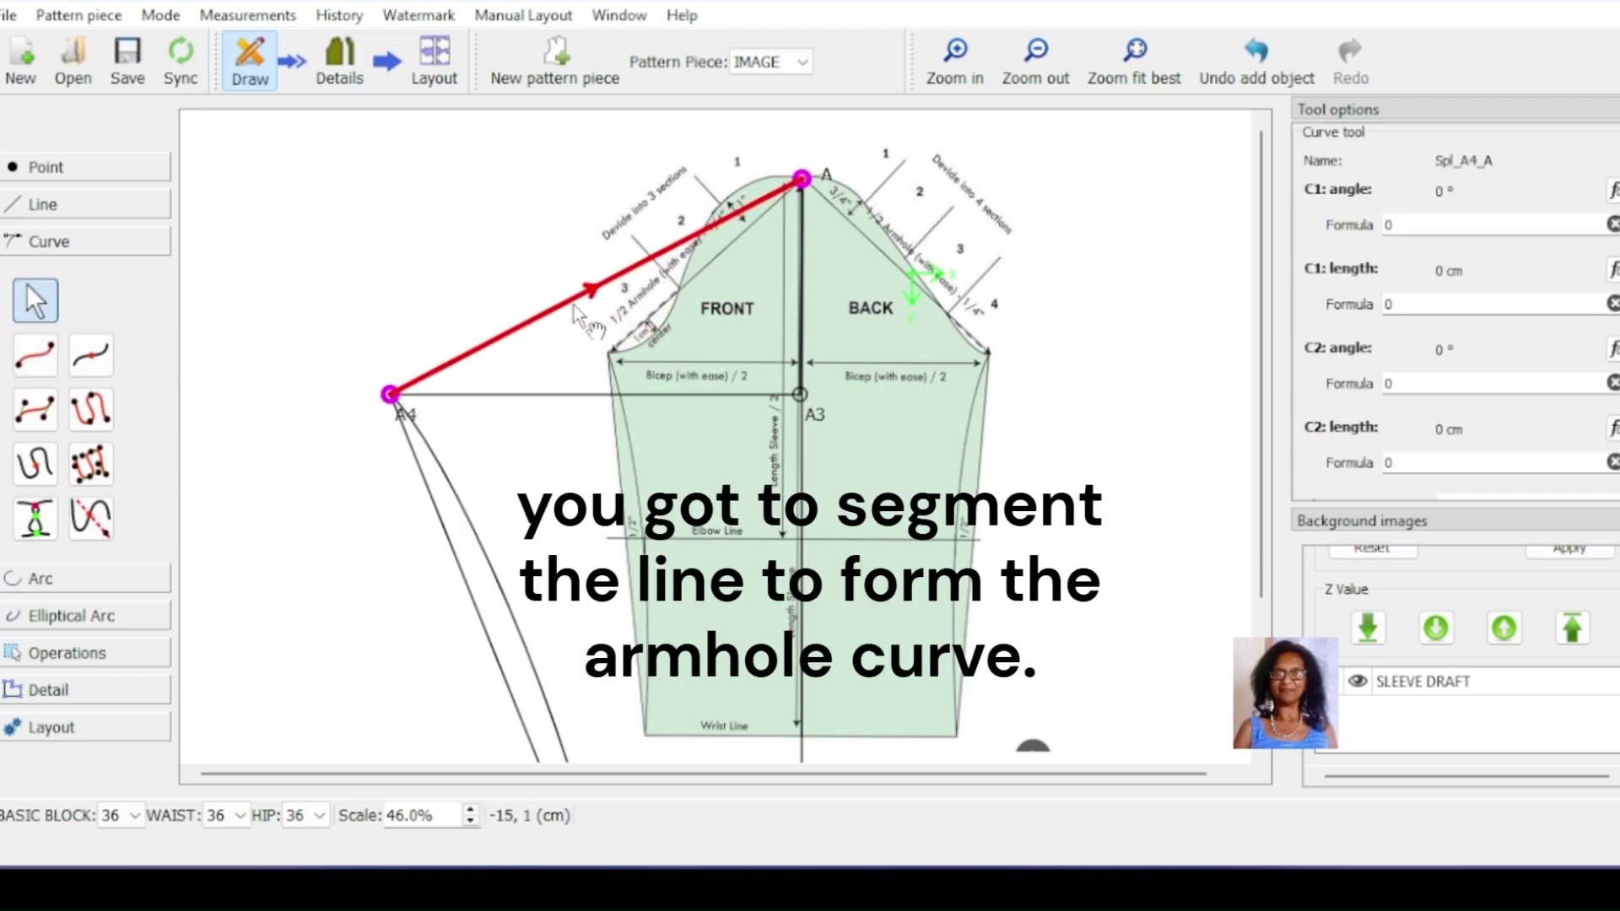
drag(589, 302, 511, 394)
drag(819, 201, 783, 245)
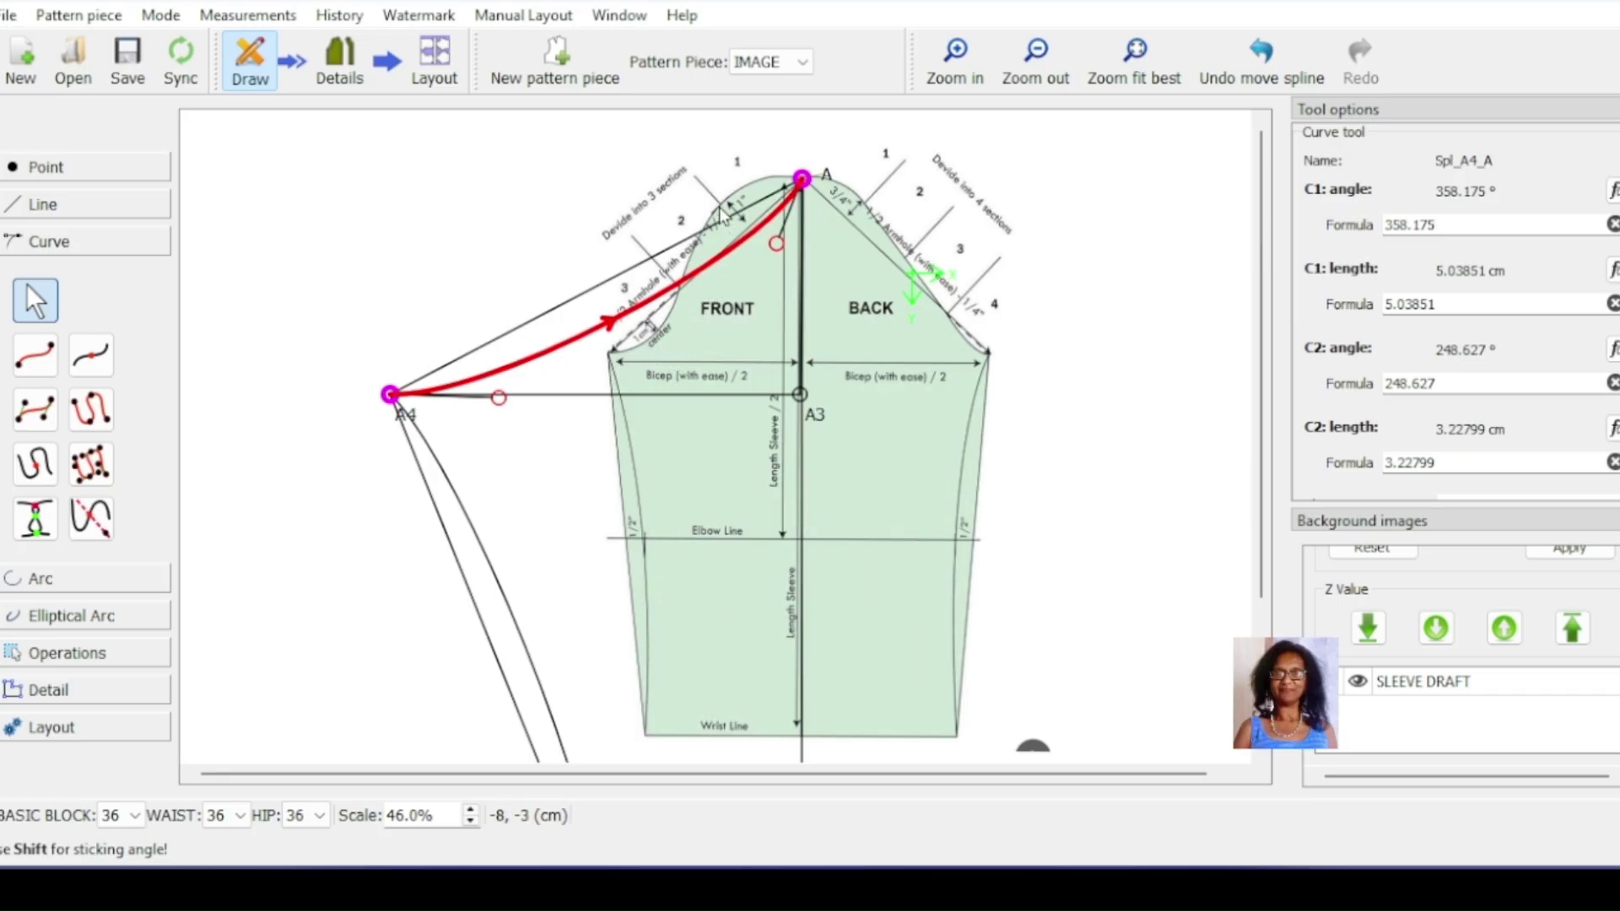
click(681, 287)
click(296, 347)
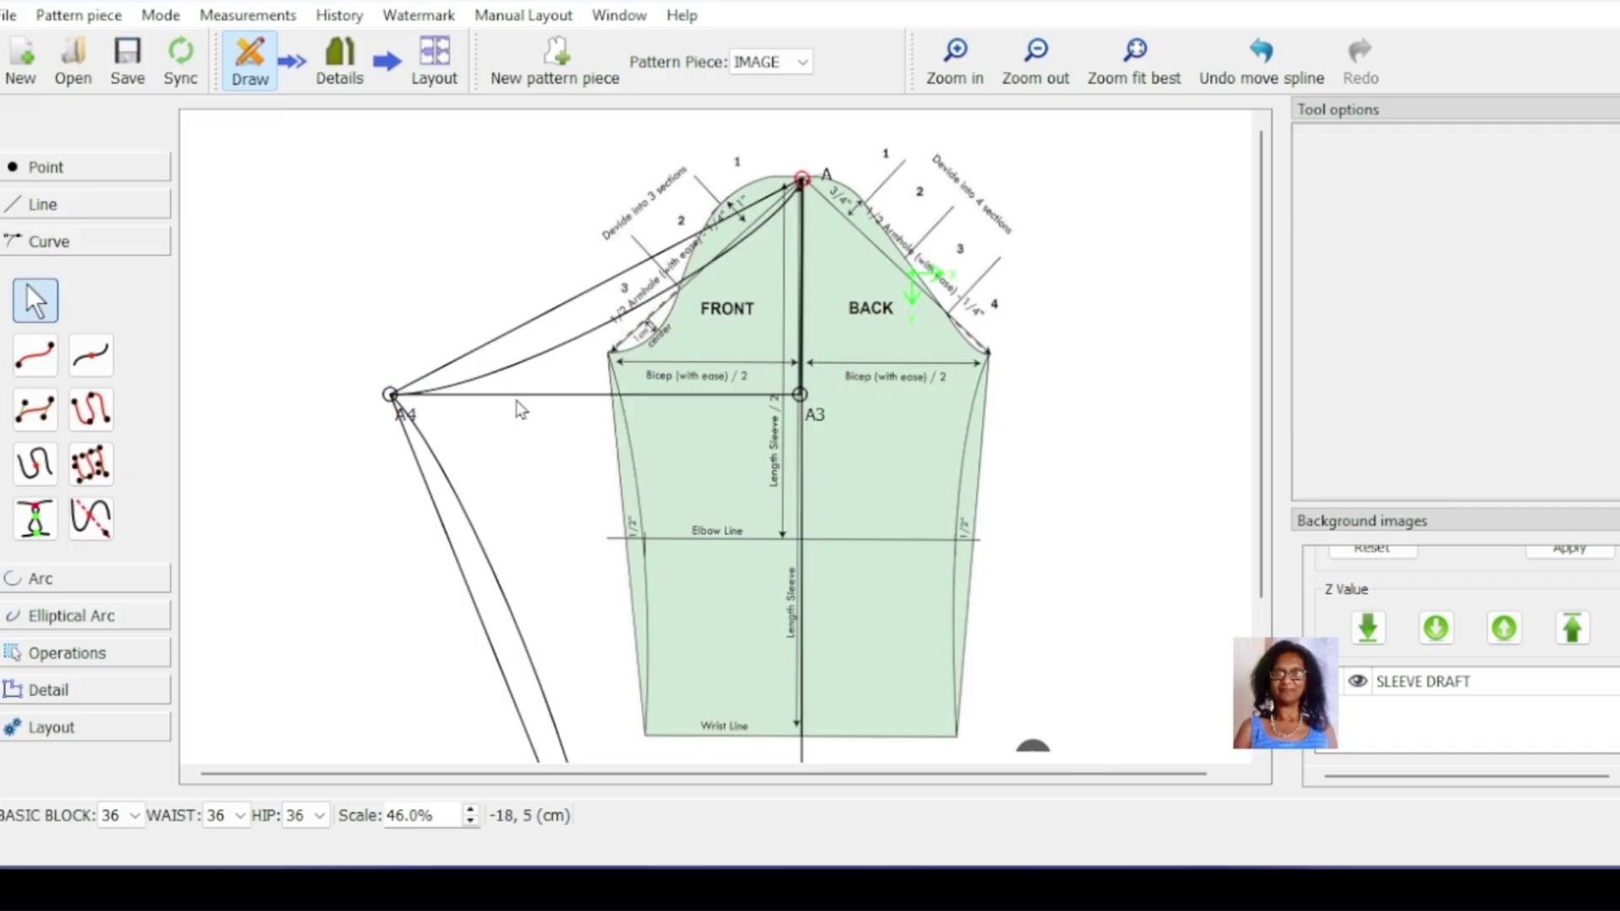
Step: Try segmenting the front cap curve with point A5 at a length of 5 cm from A4
click(506, 373)
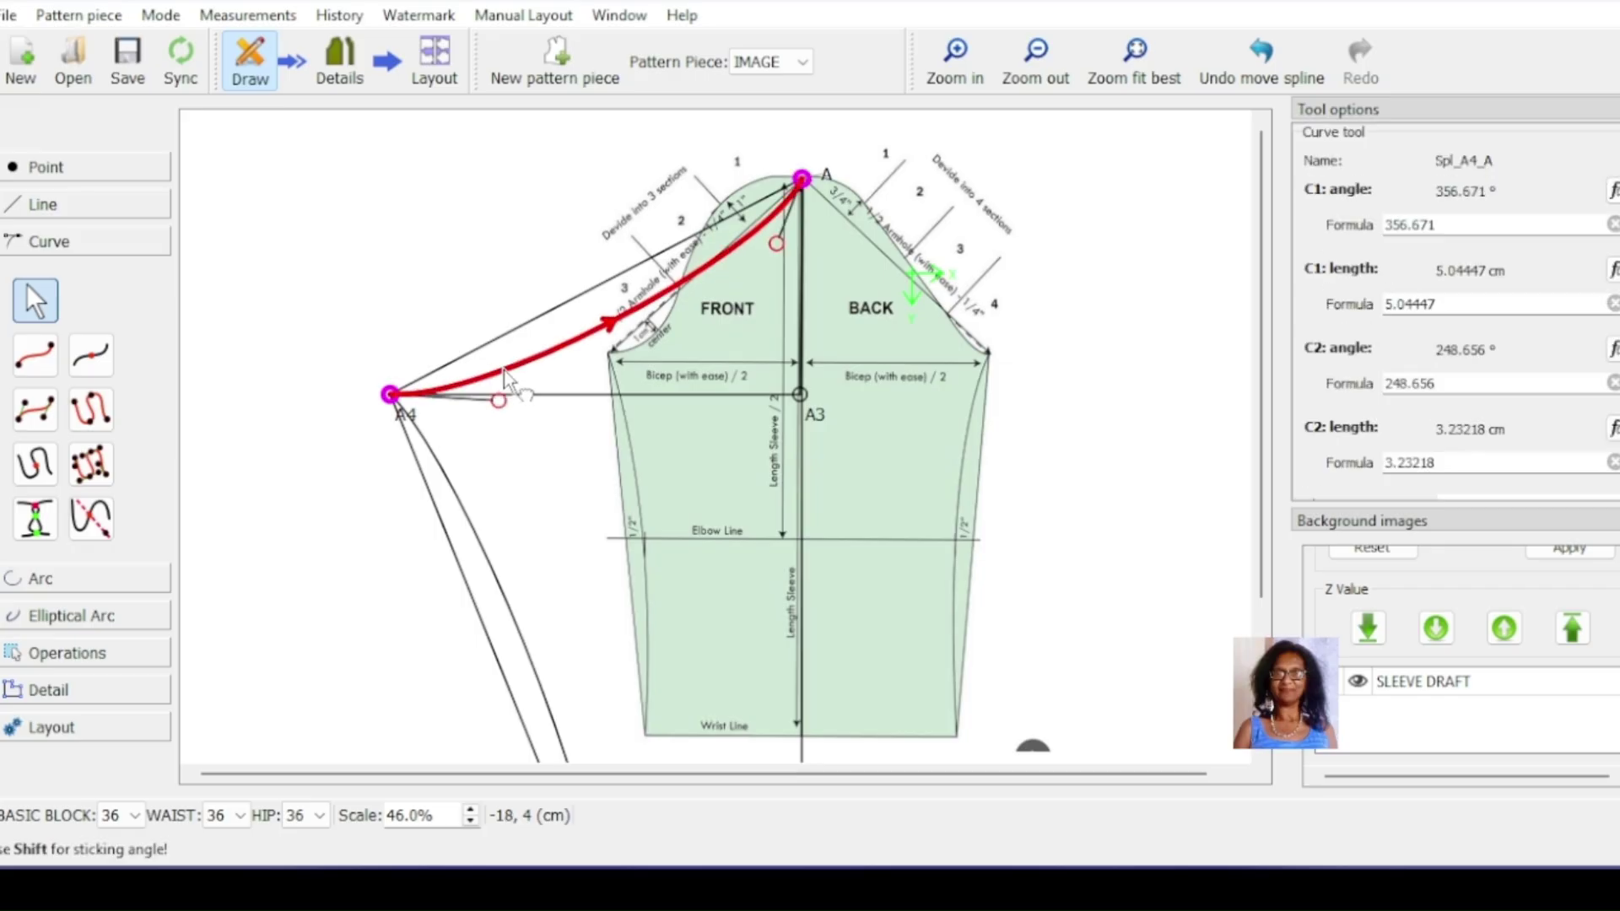
click(103, 357)
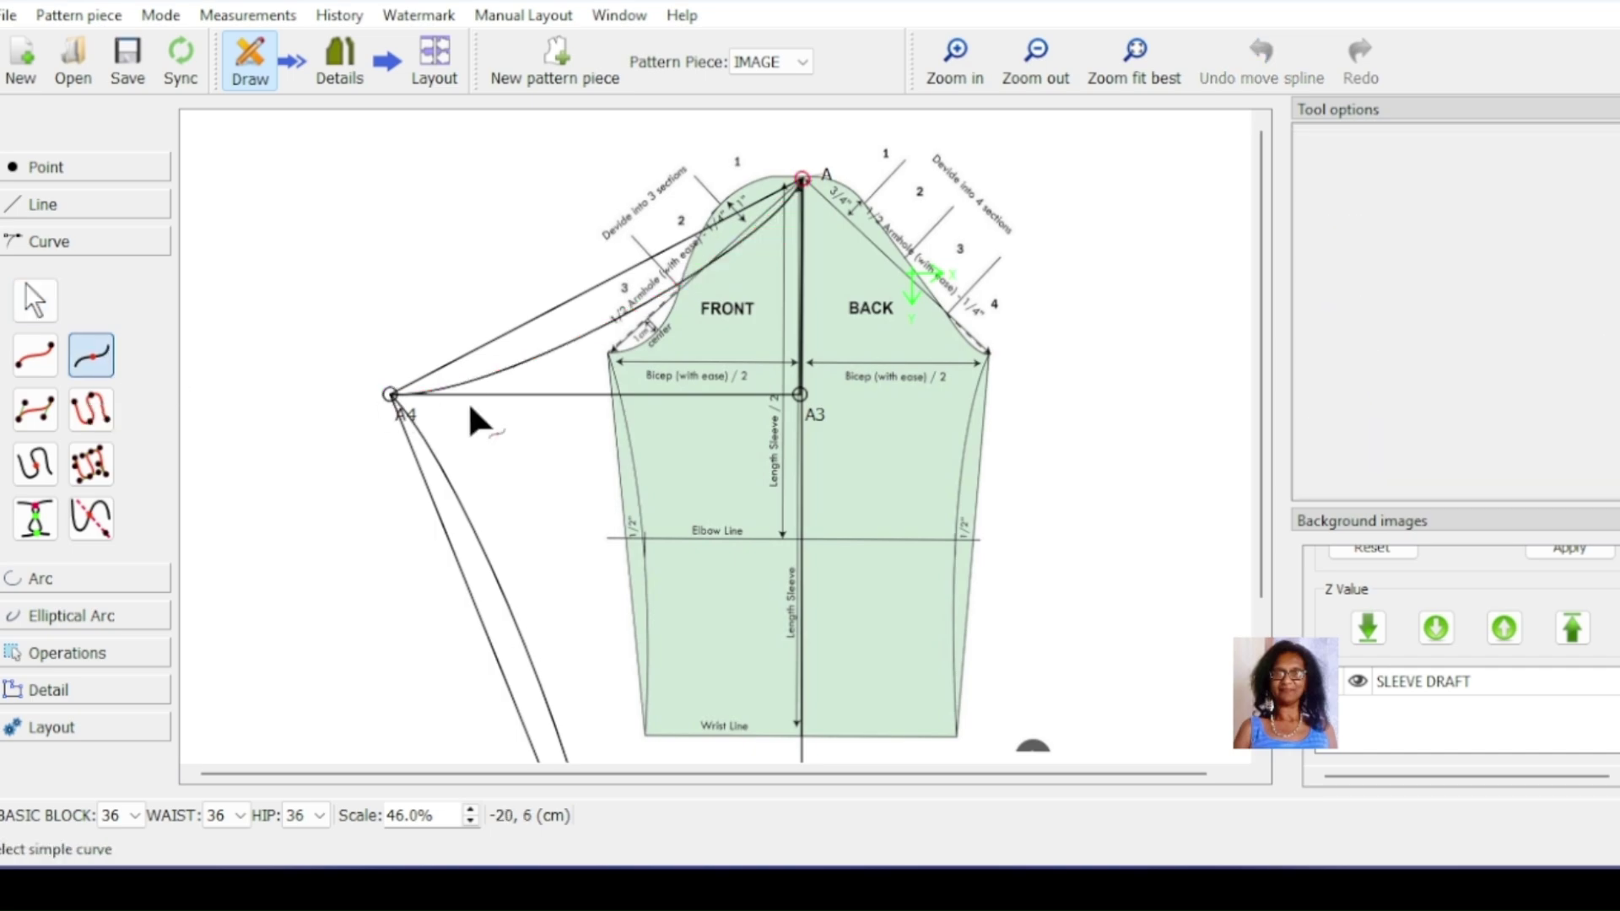
click(492, 383)
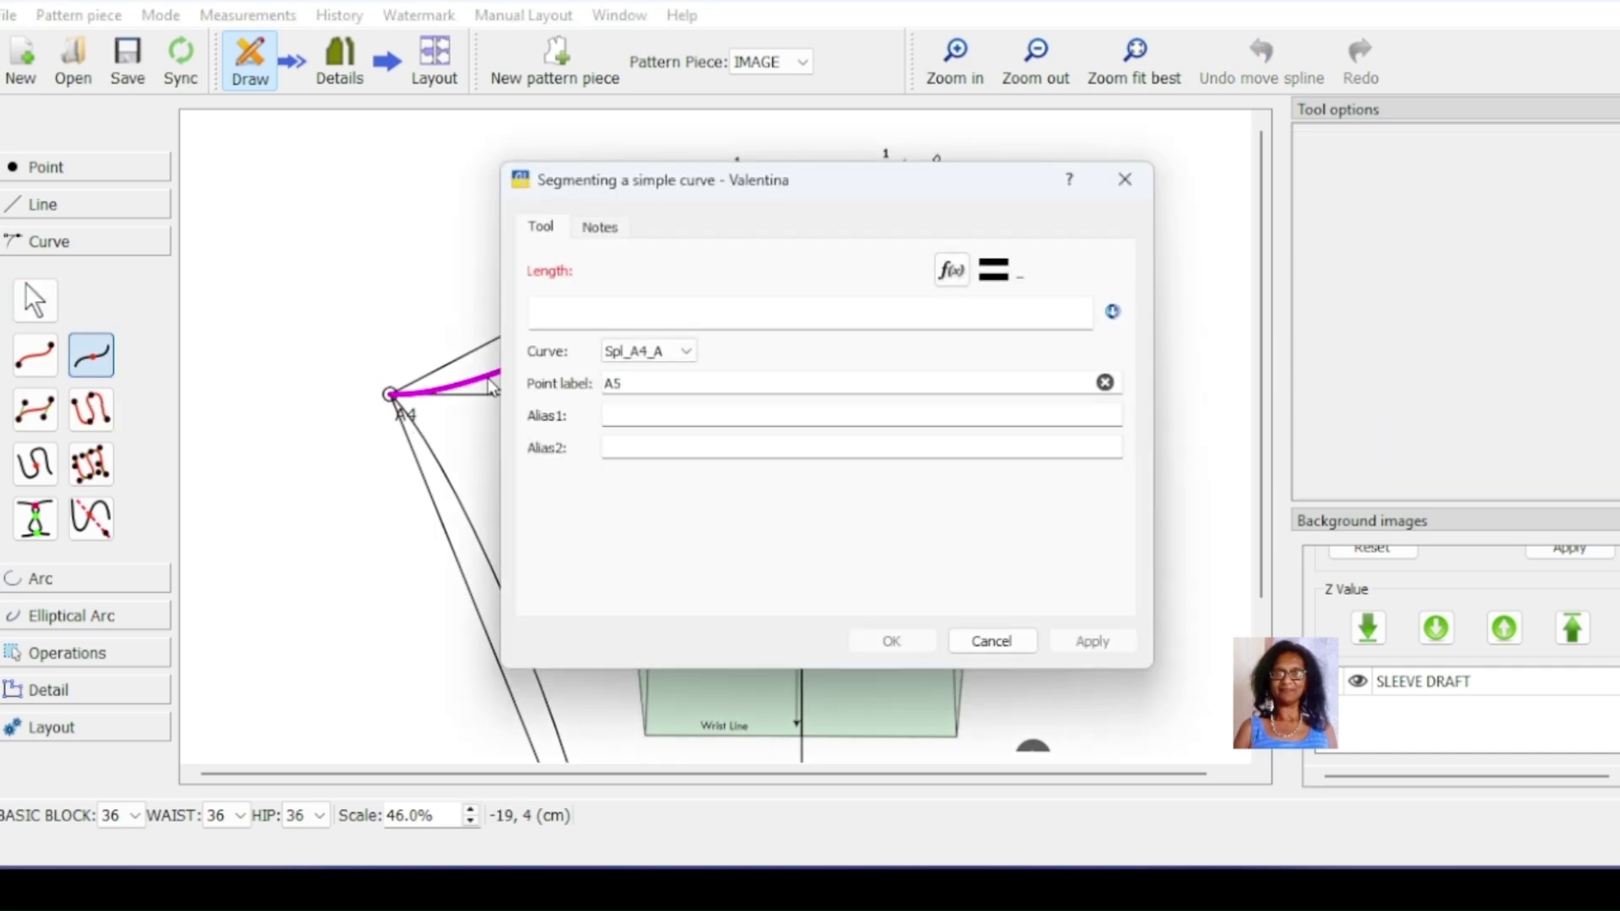
drag(787, 191, 911, 202)
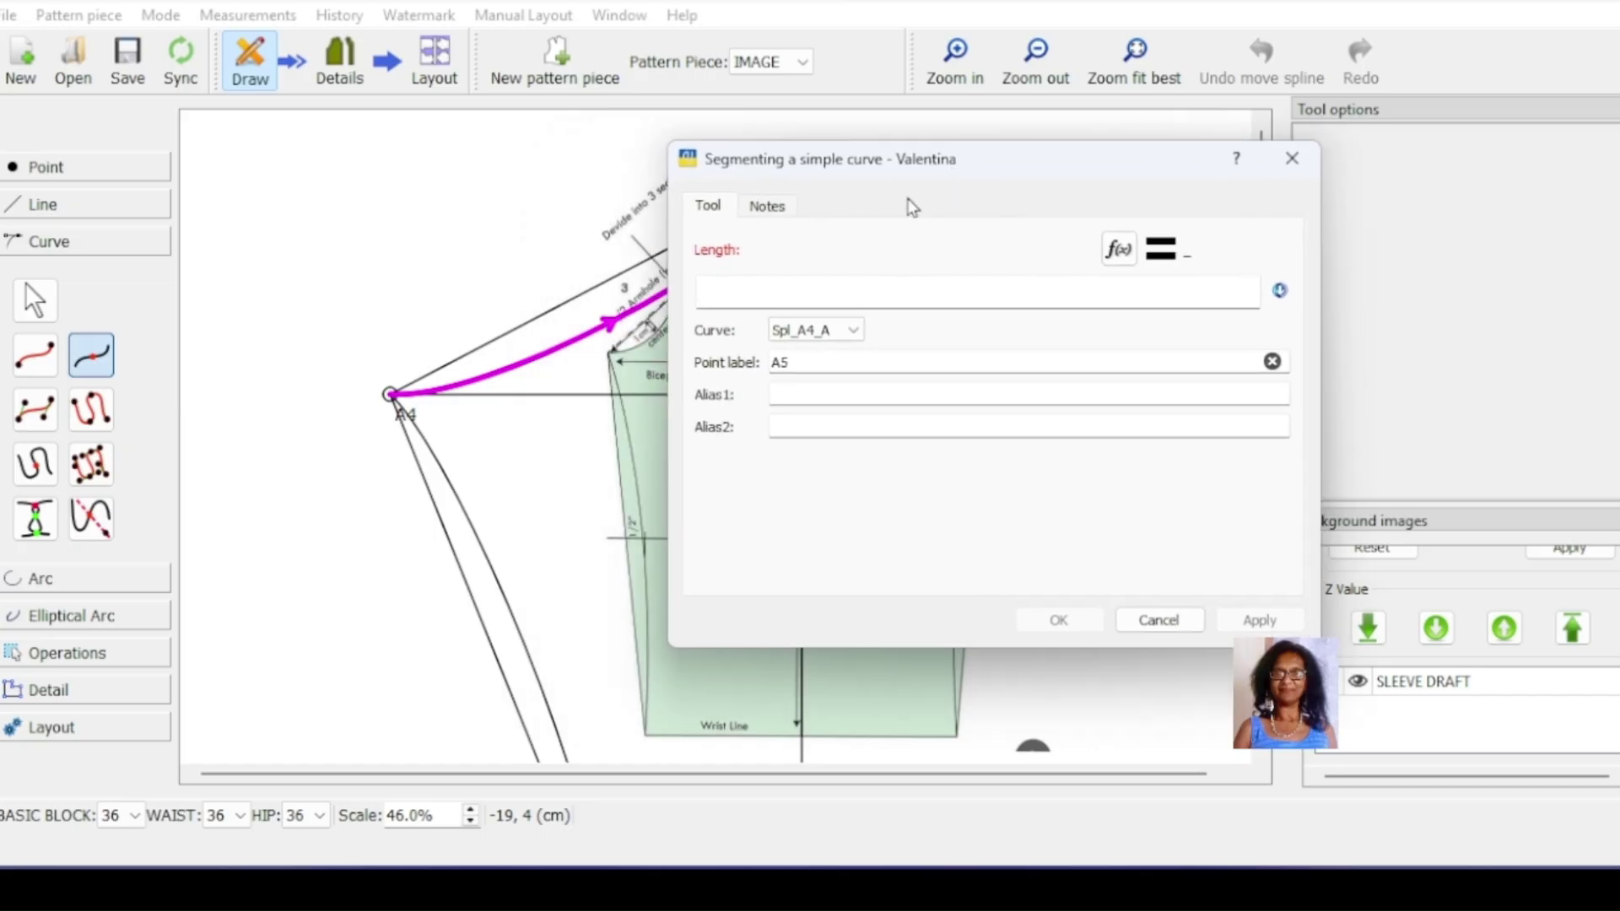
click(771, 287)
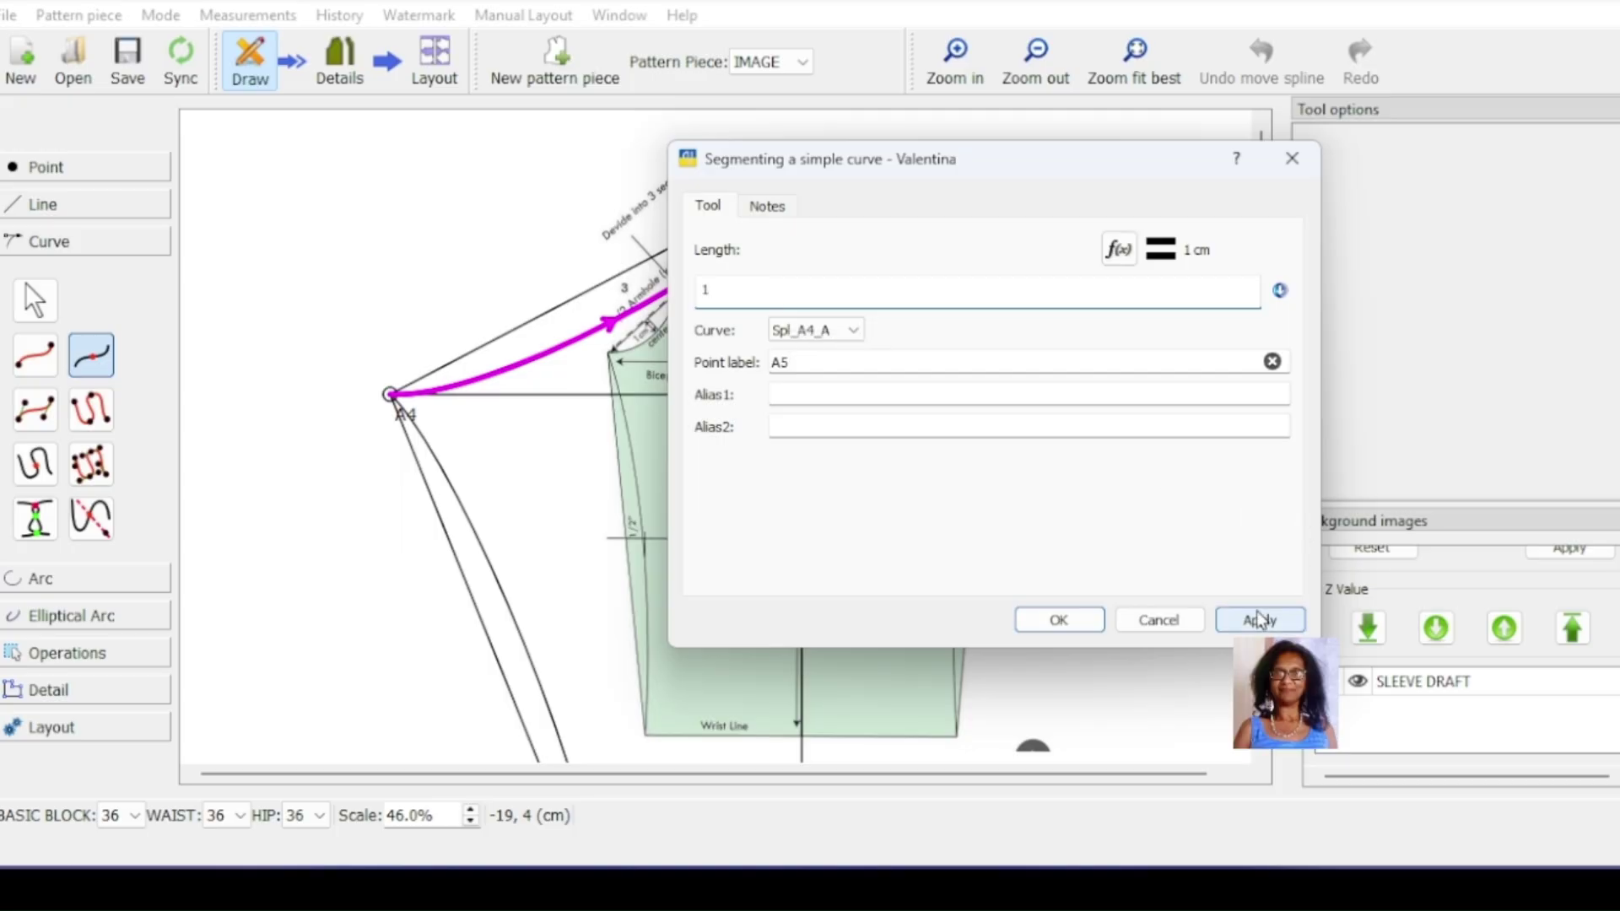
click(1259, 620)
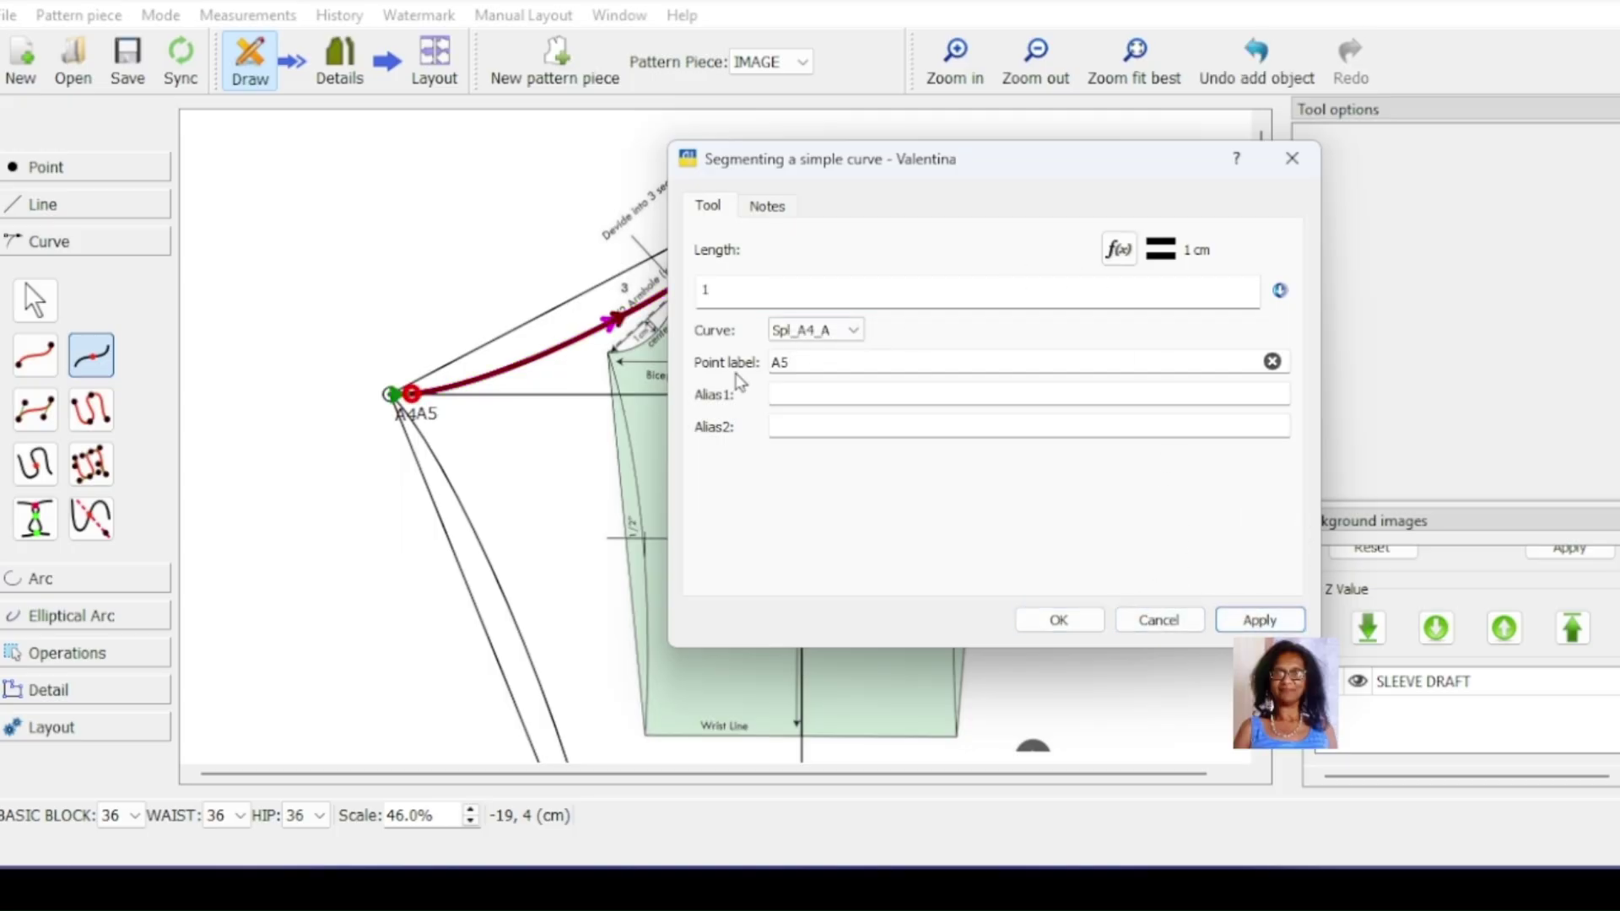
drag(775, 287, 630, 286)
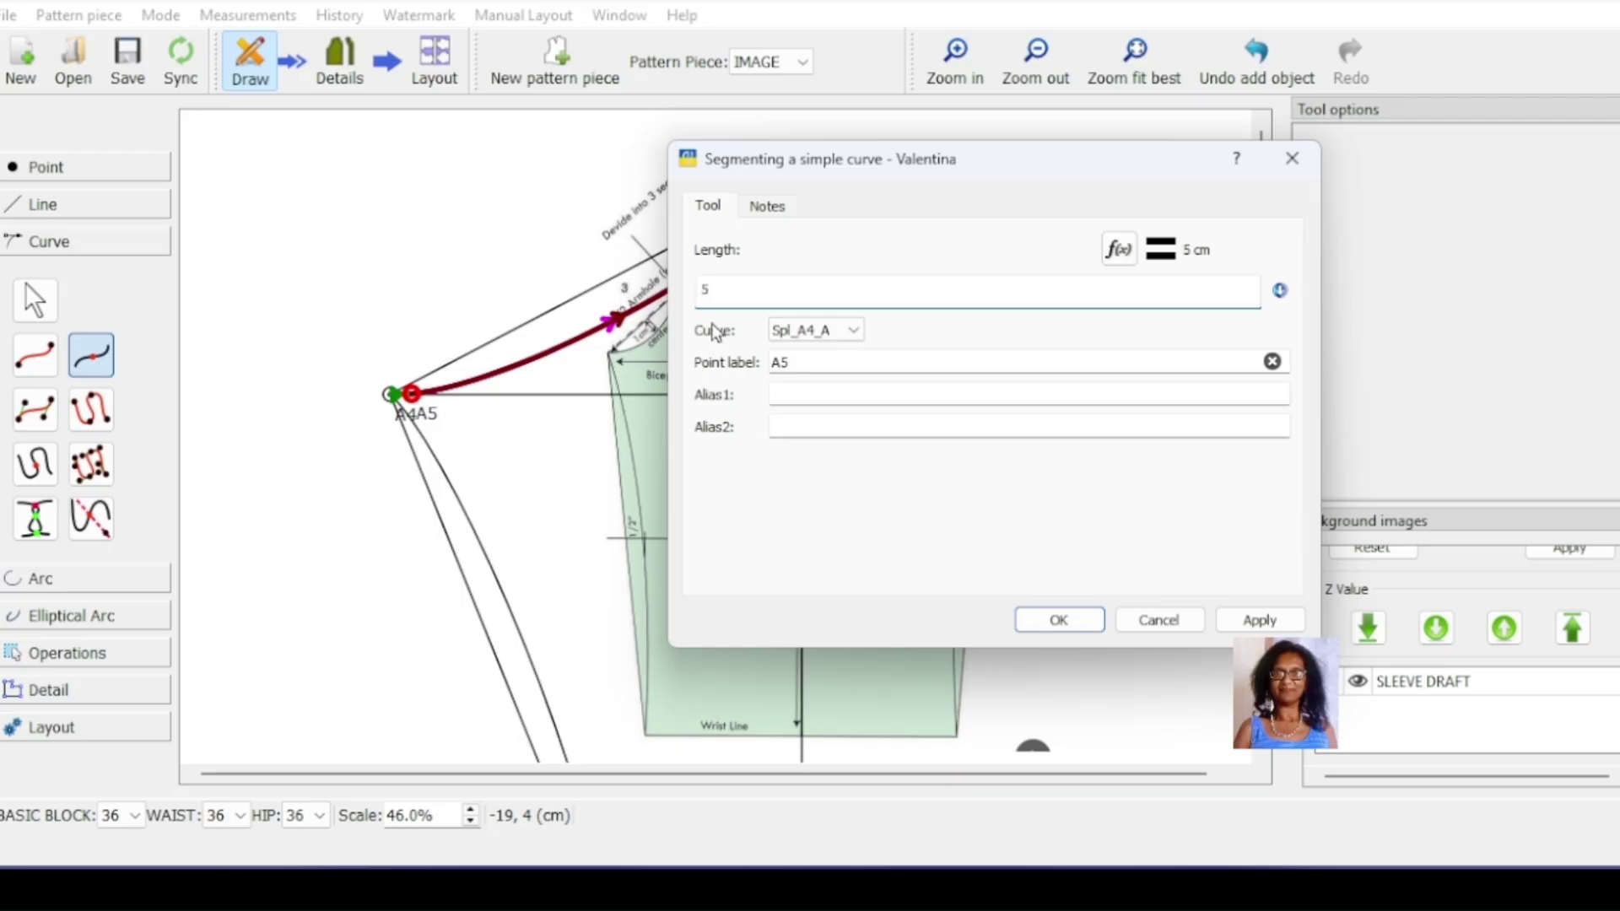
text(5)
click(1257, 620)
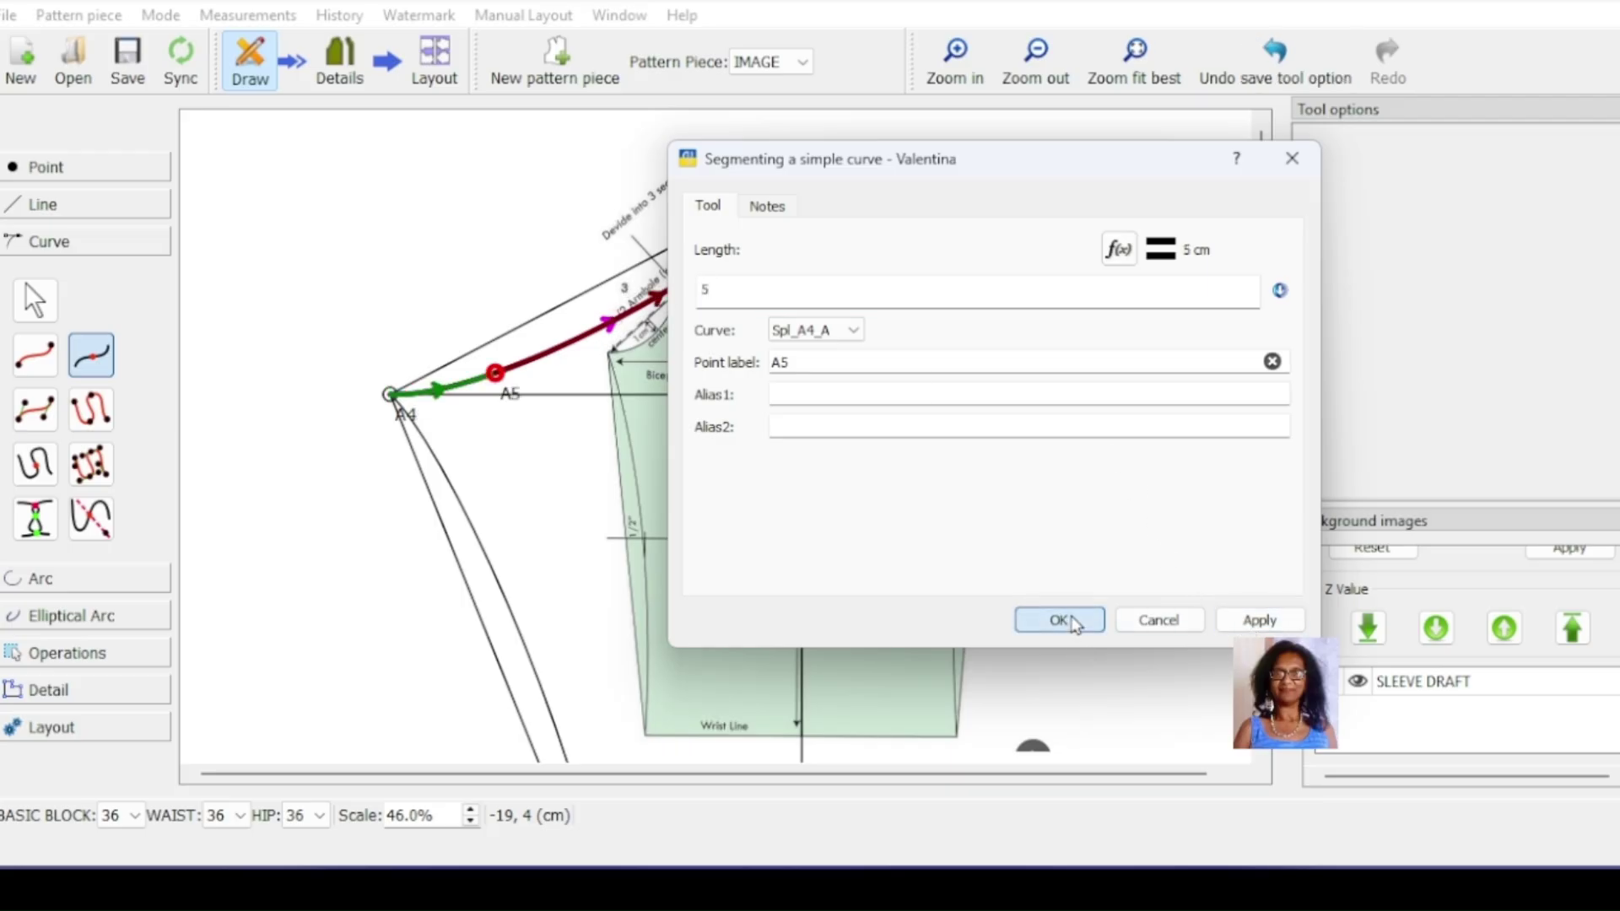
click(1059, 620)
Step: Examine the cap sections and sleeve lines on the background draft against the new front cap curve
click(497, 370)
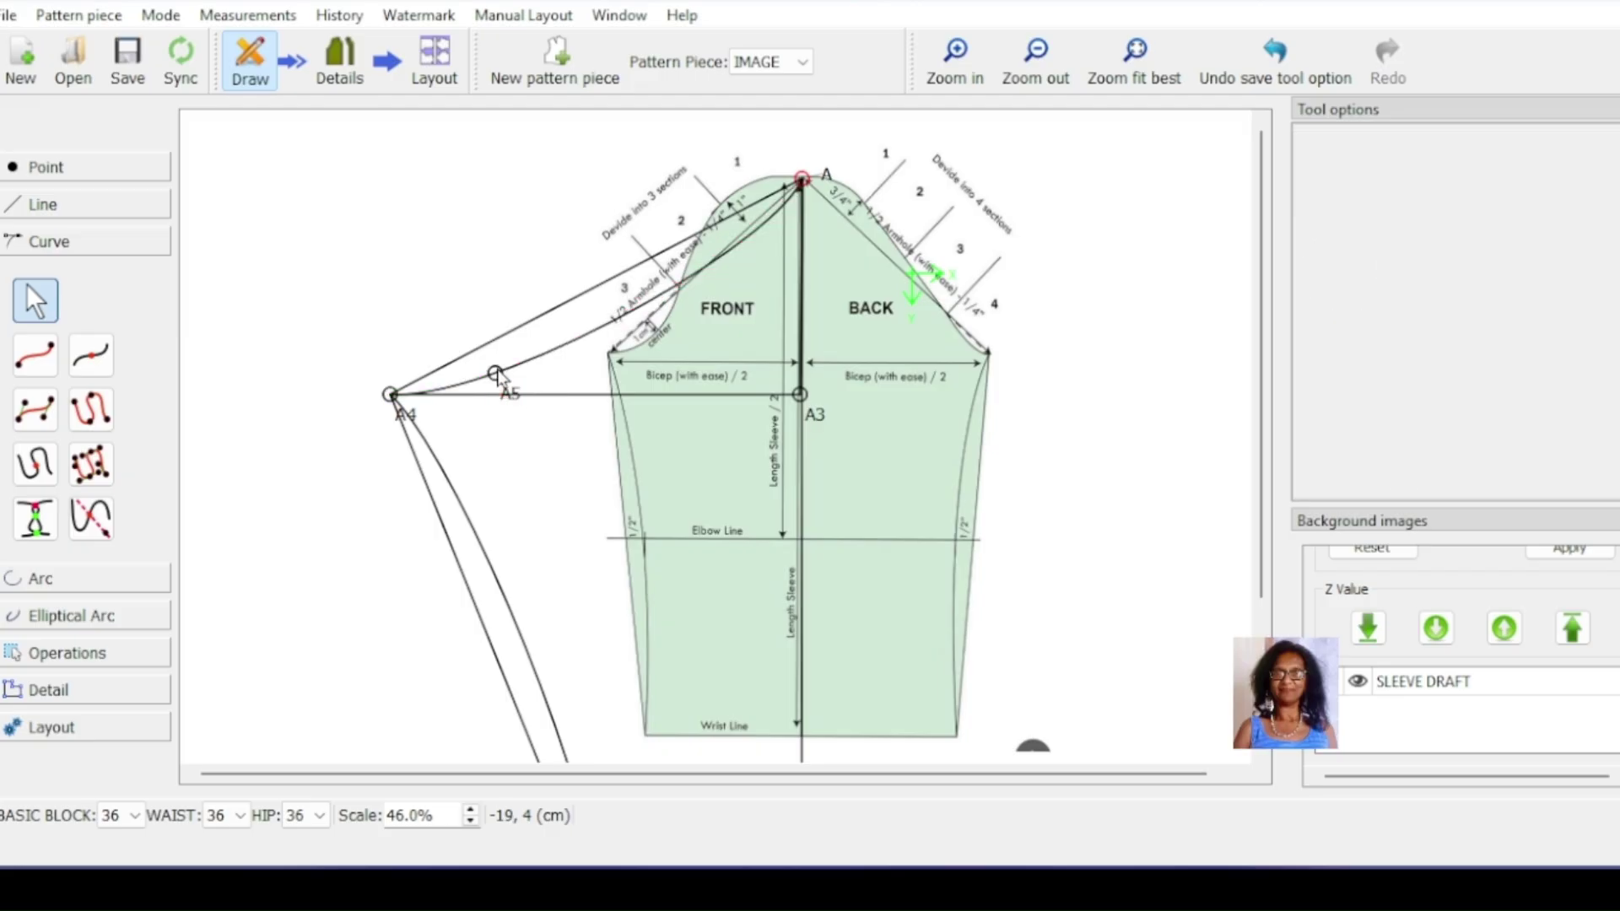
drag(458, 309, 504, 388)
click(647, 310)
click(780, 211)
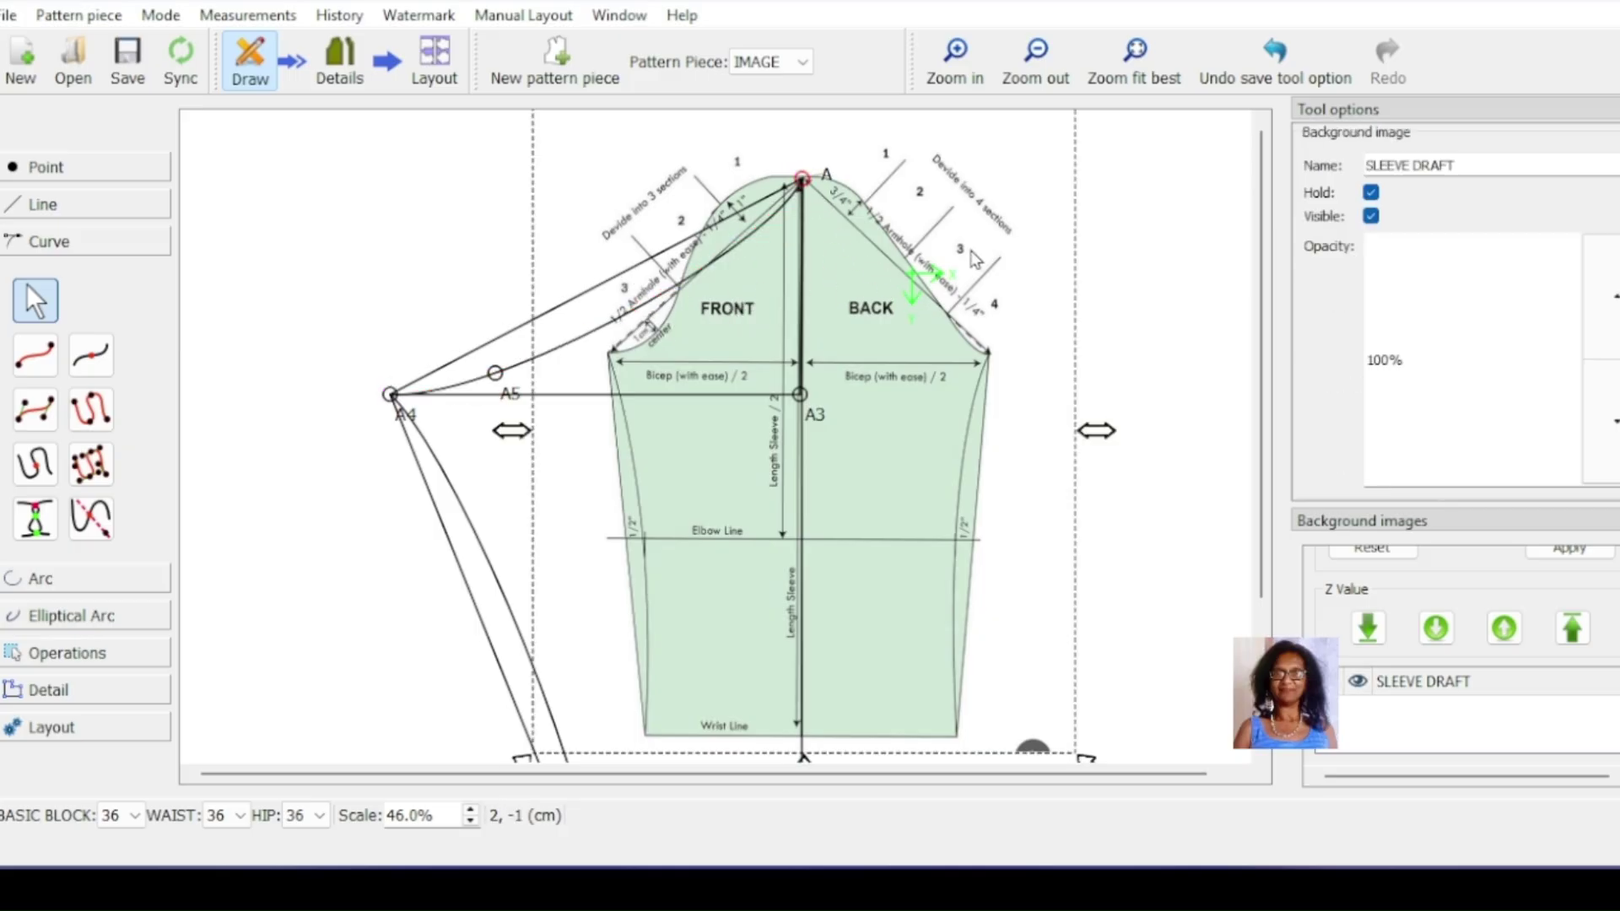
click(798, 184)
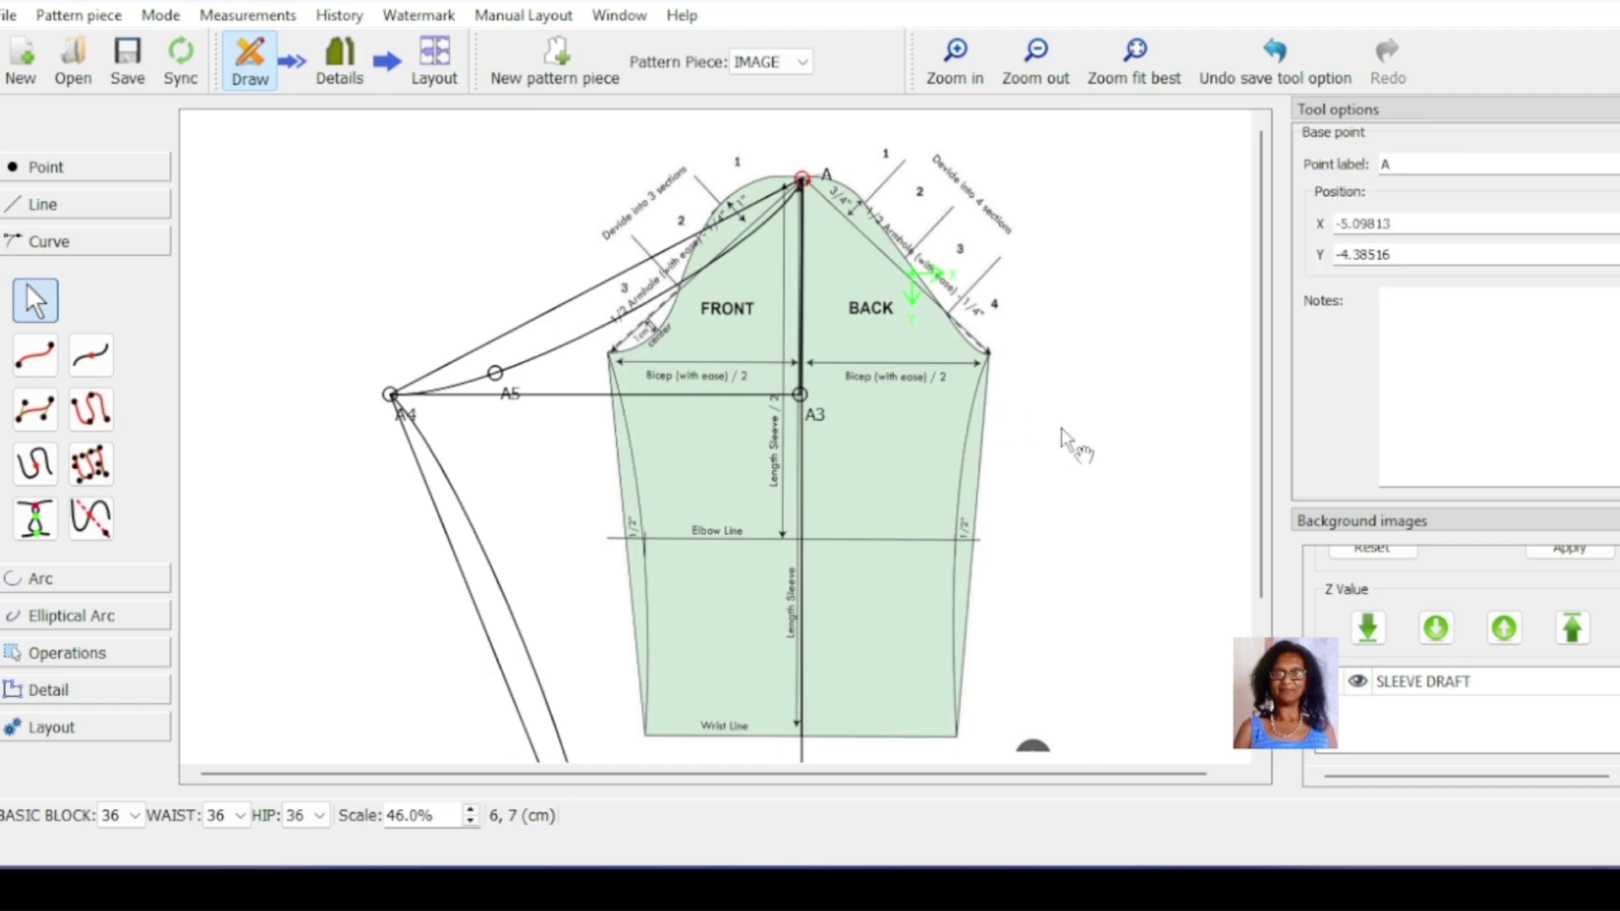
click(1093, 432)
scroll(935, 456, down, 2)
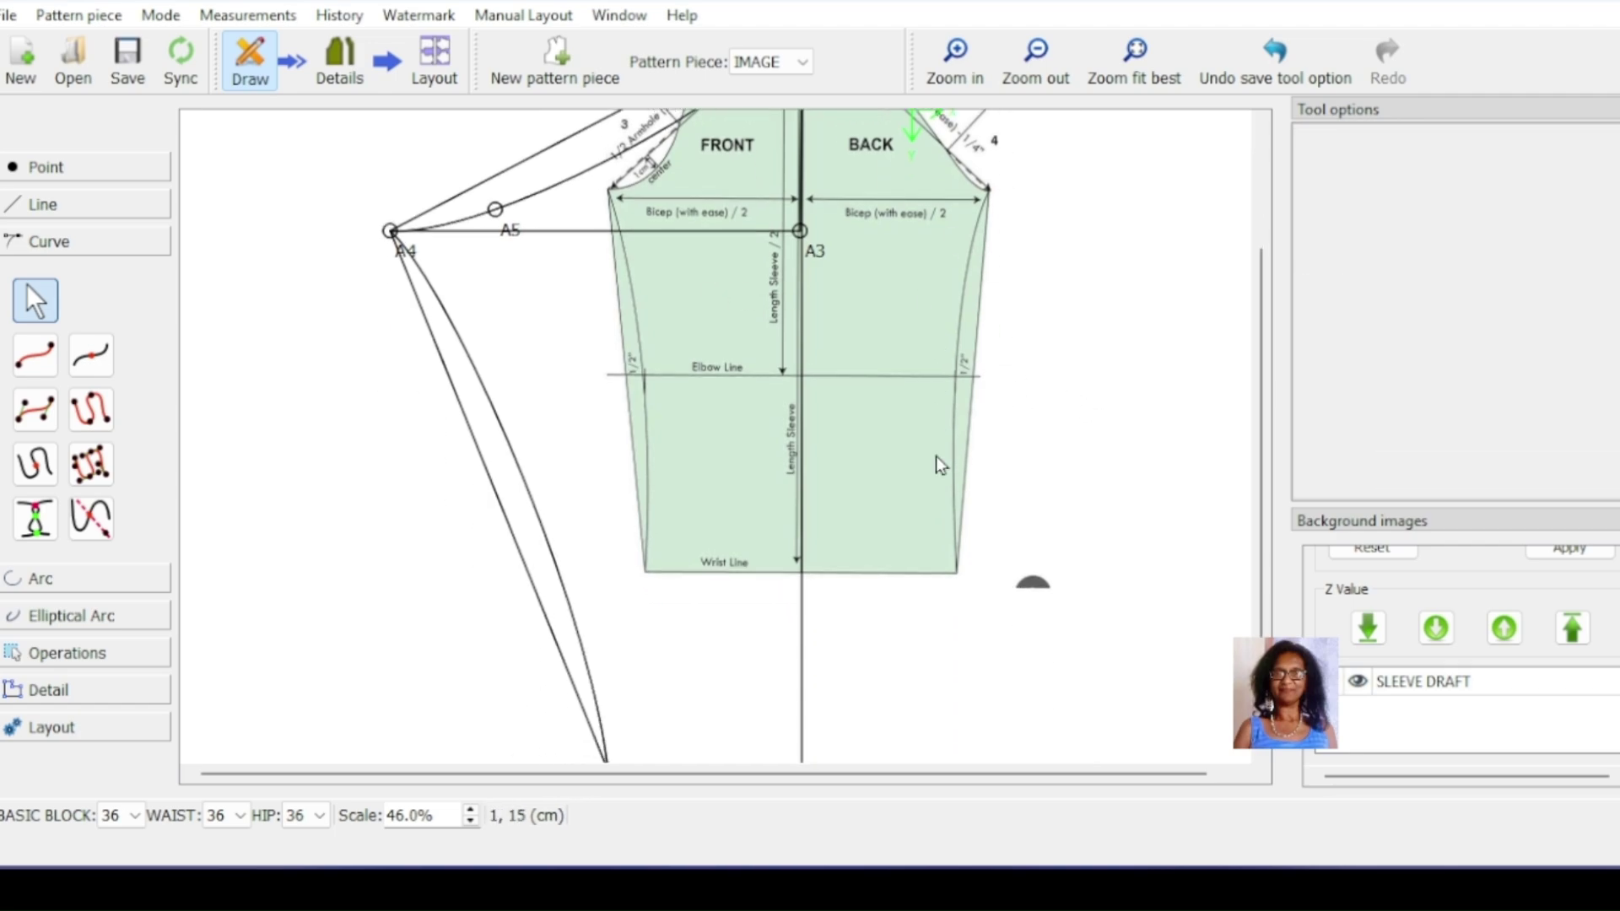
scroll(934, 459, up, 1)
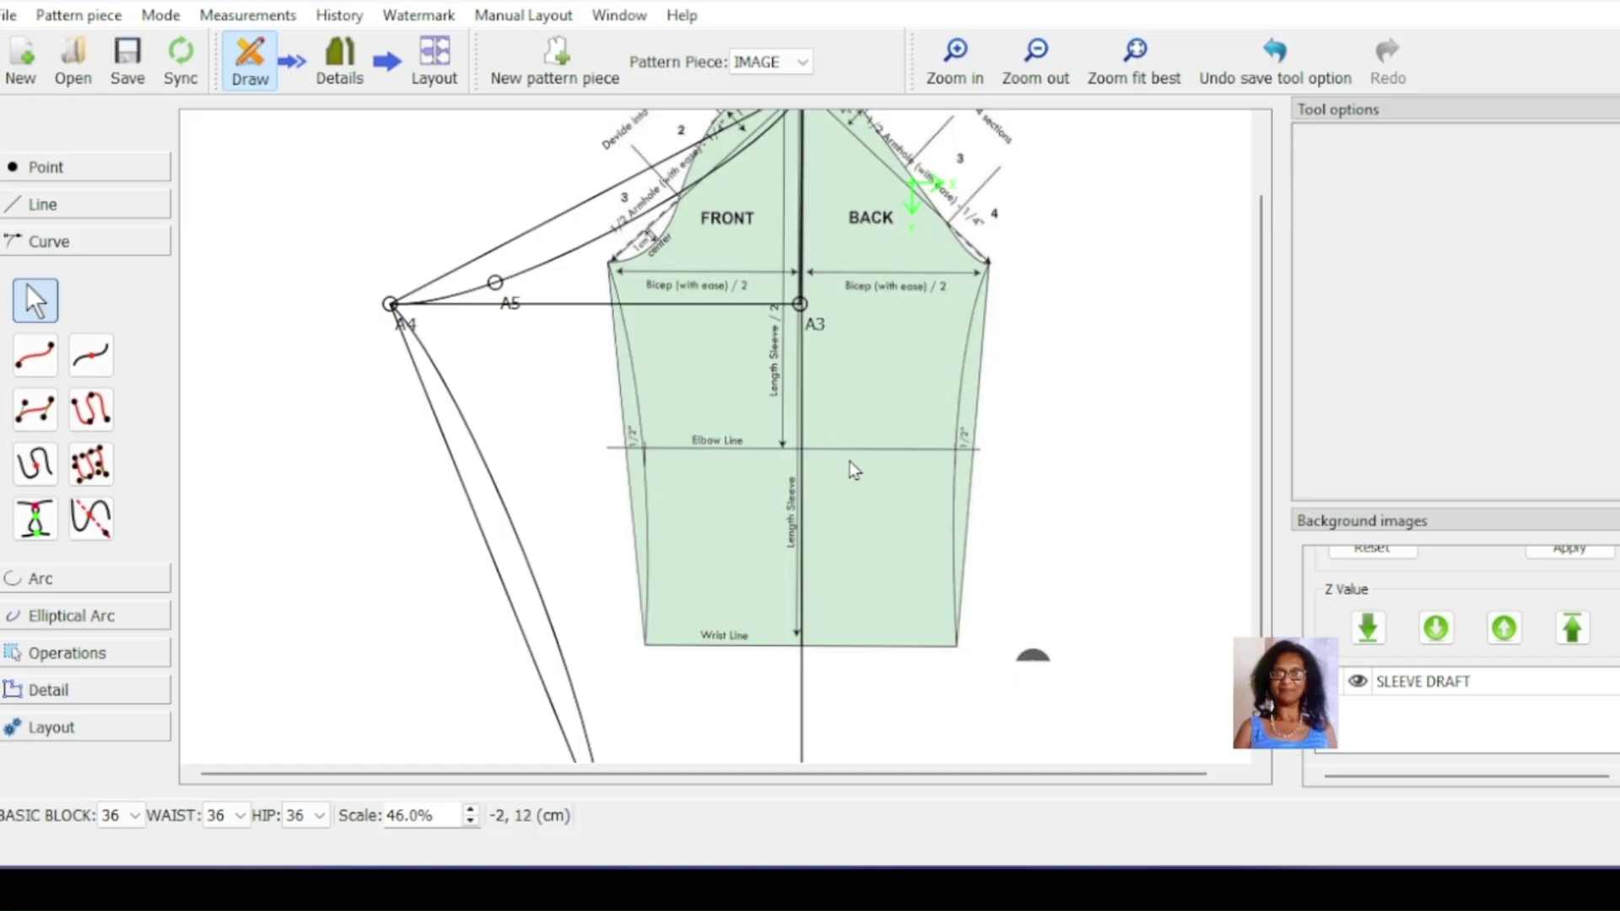
scroll(849, 461, down, 1)
Step: Hide the SLEEVE DRAFT background image and delete segment point A5 from the front cap curve
click(1358, 679)
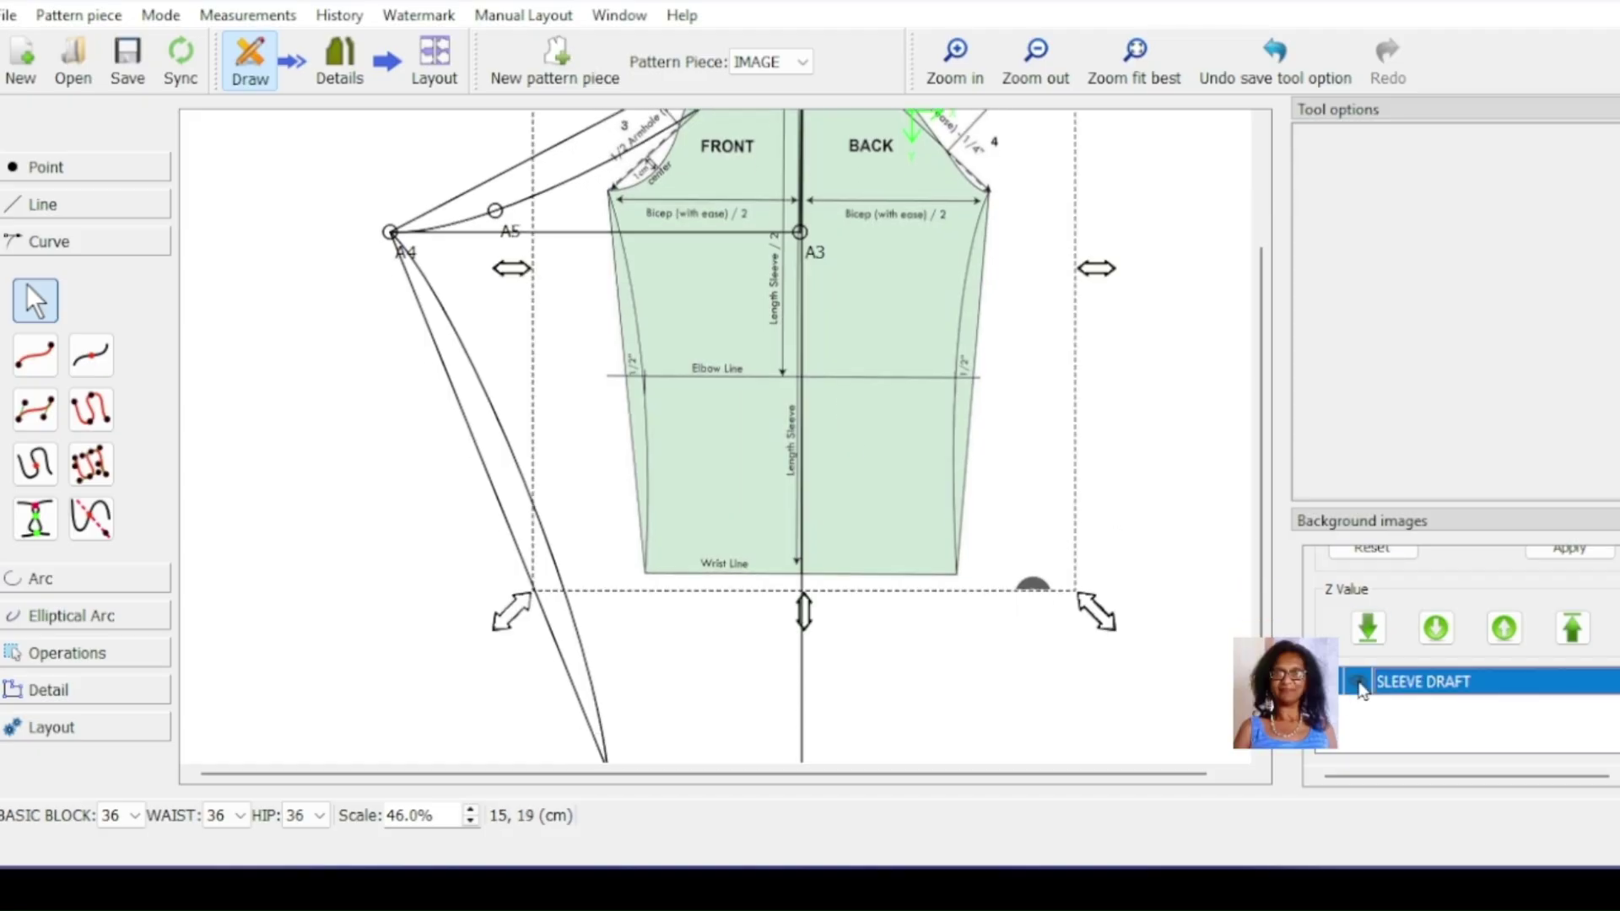
scroll(1063, 575, up, 2)
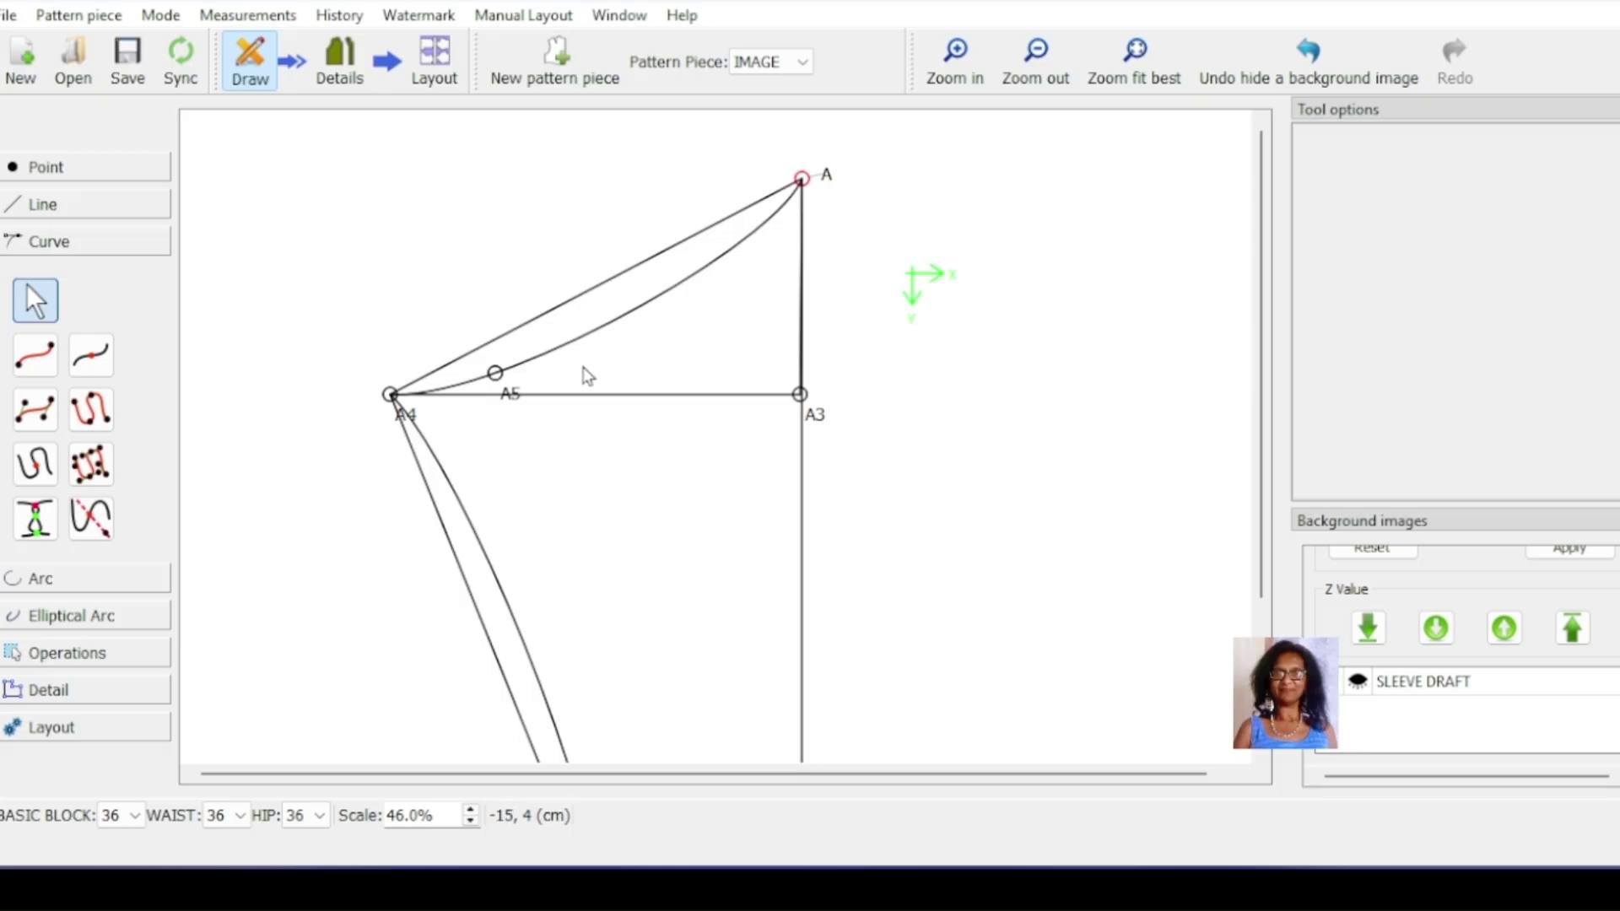
click(593, 342)
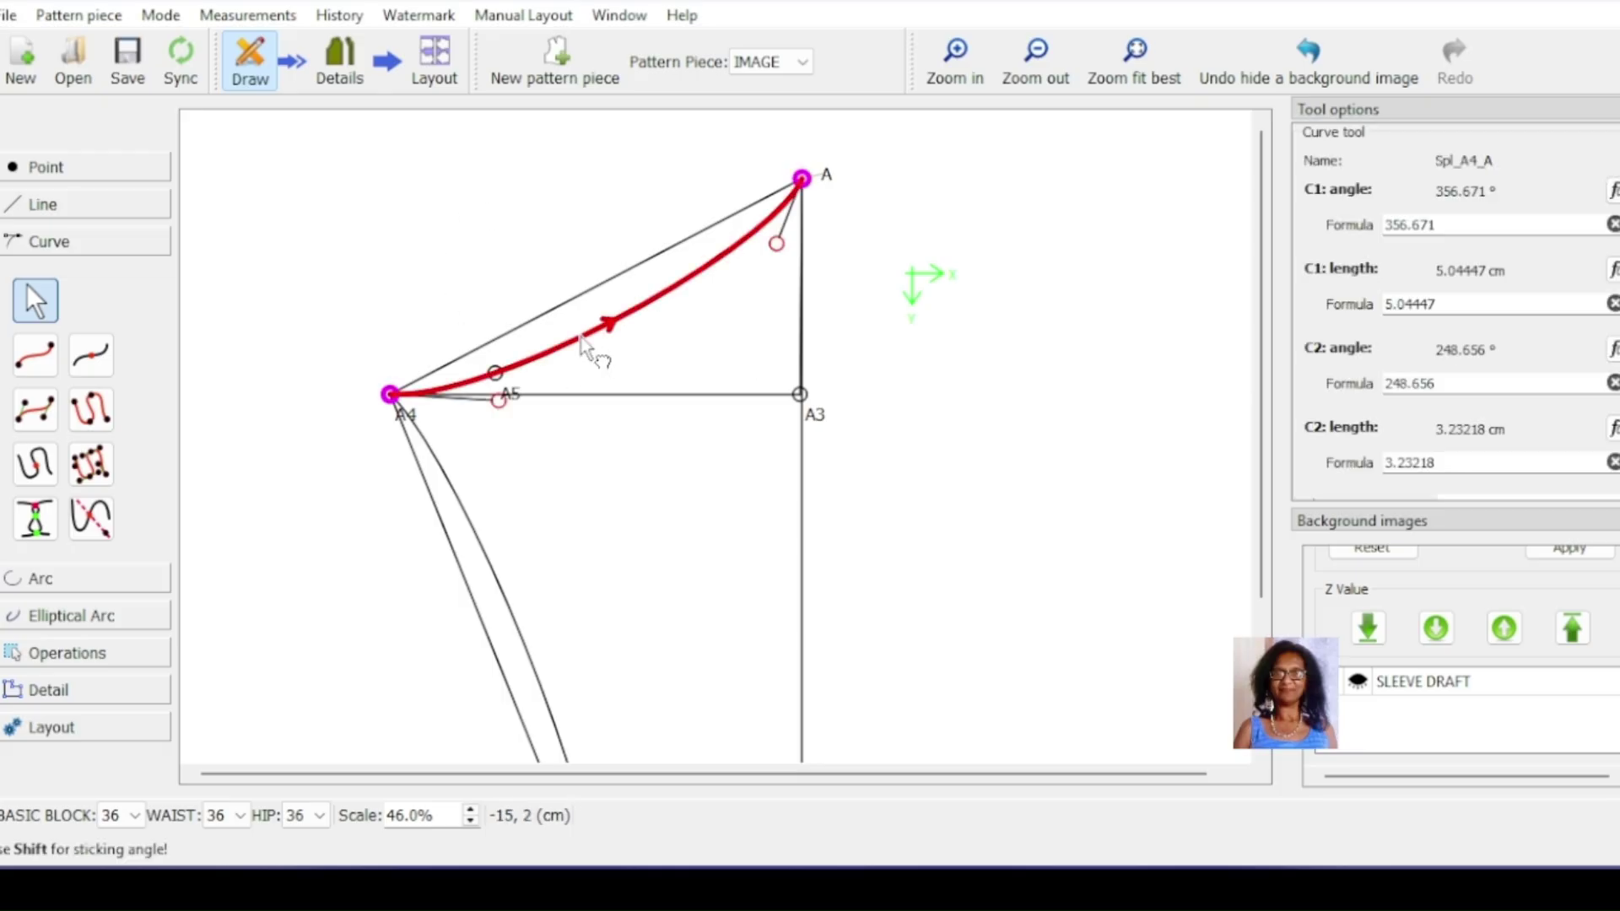
click(509, 398)
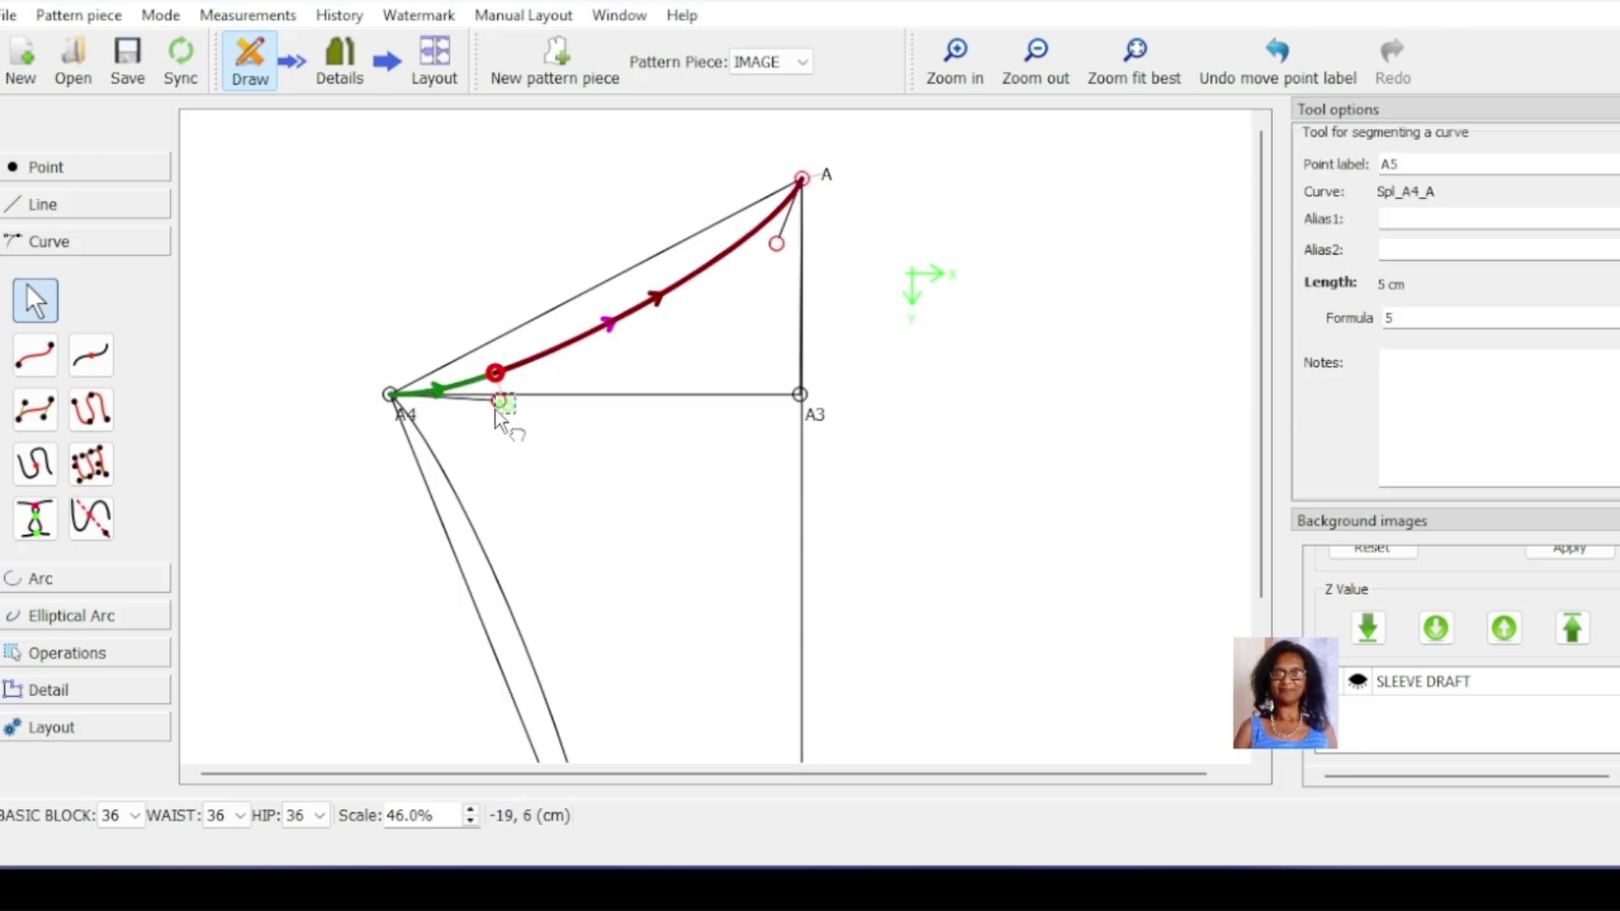
click(547, 498)
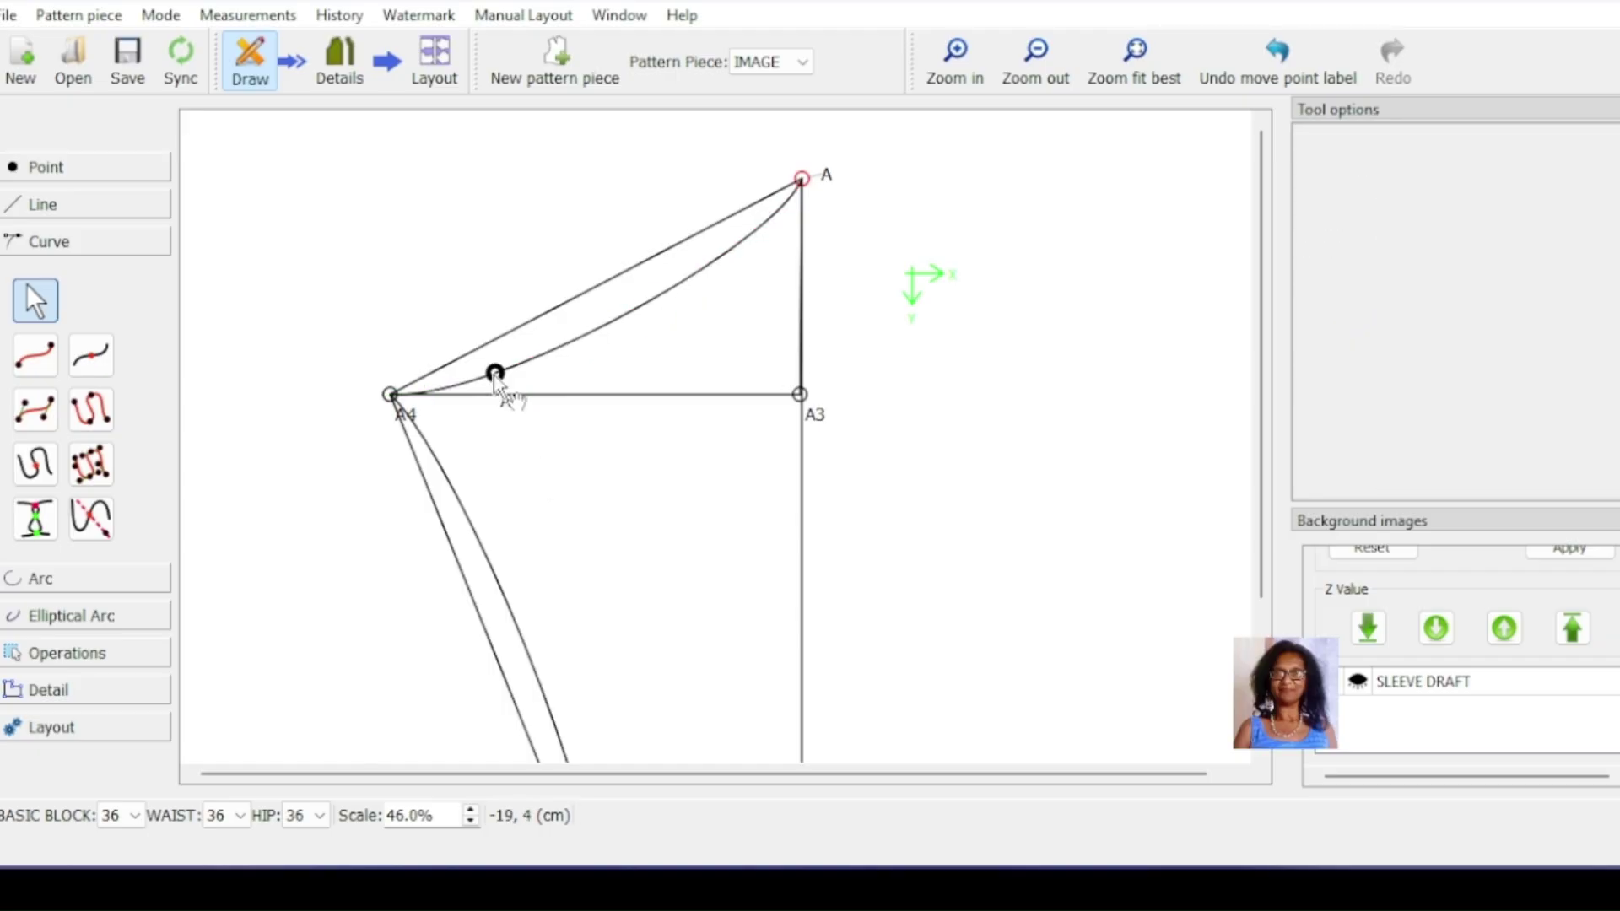
click(509, 407)
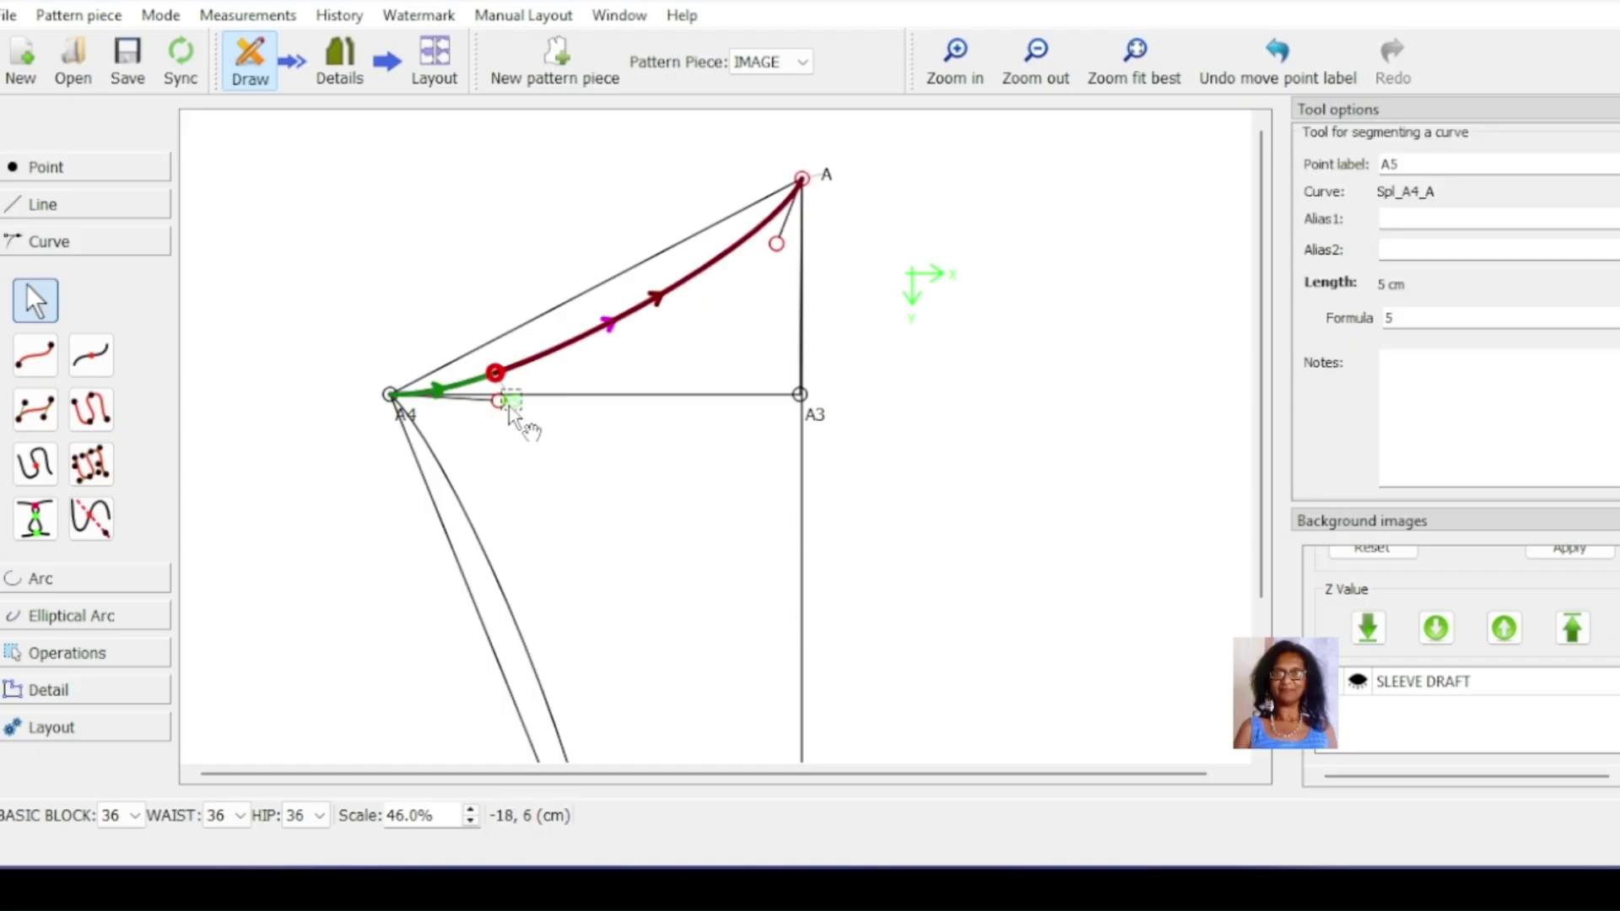
right_click(509, 408)
click(579, 504)
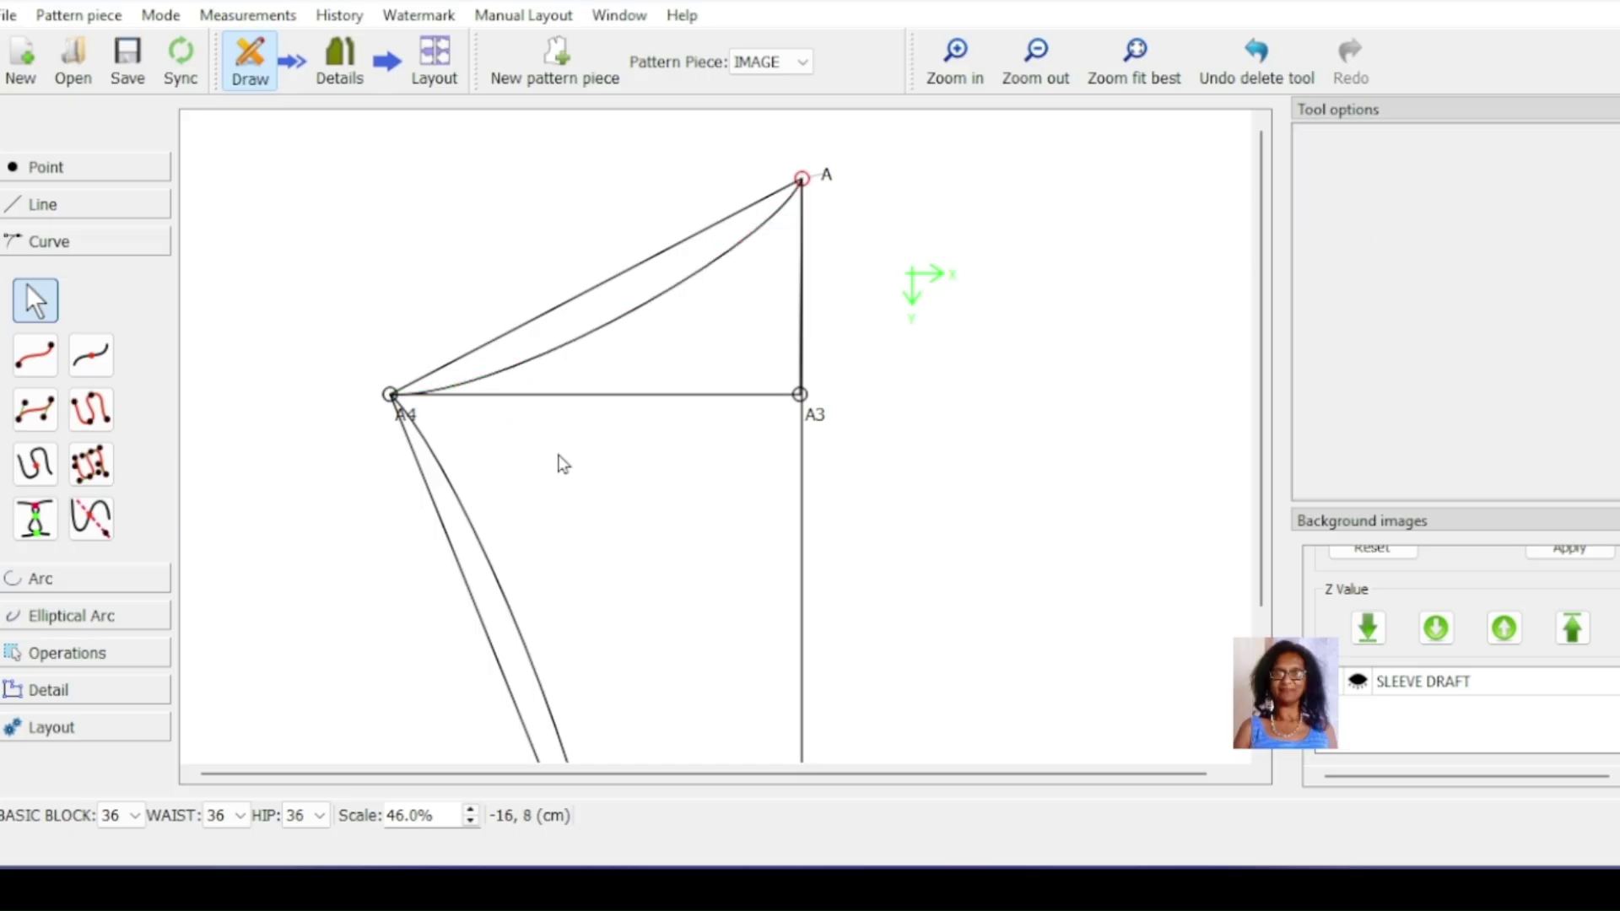
Step: Reshape the cap curve into an S, with the A4 handle about 7.3 cm at 2° and the A handle stretched horizontally towards the front side
click(538, 361)
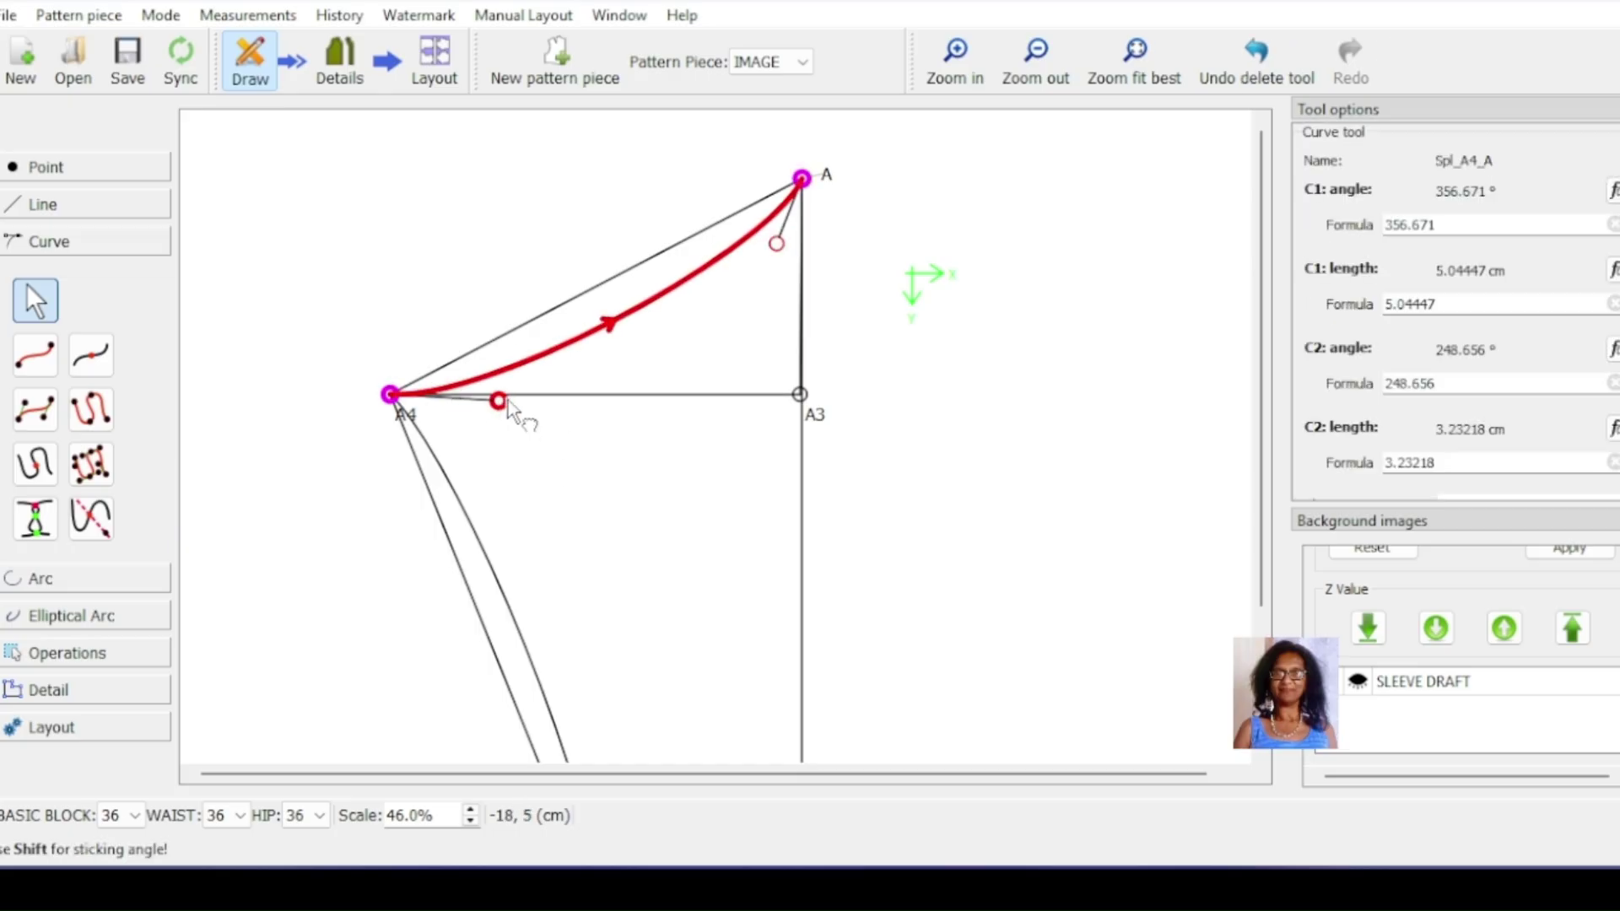
drag(508, 400, 557, 398)
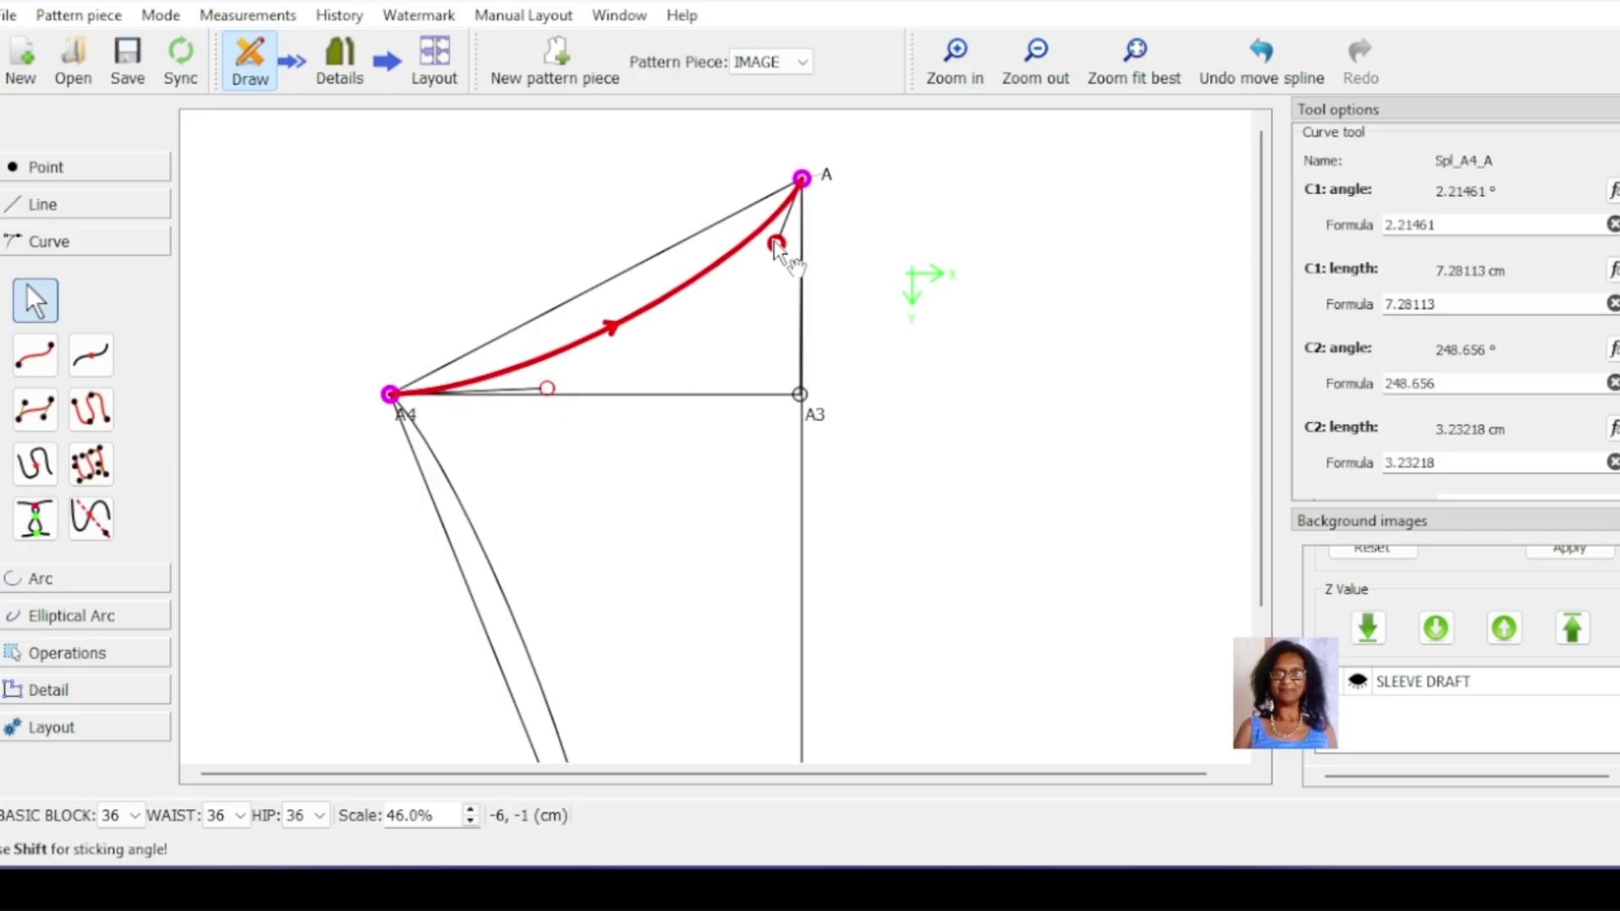
drag(775, 244, 614, 177)
click(1077, 499)
scroll(1077, 498, down, 3)
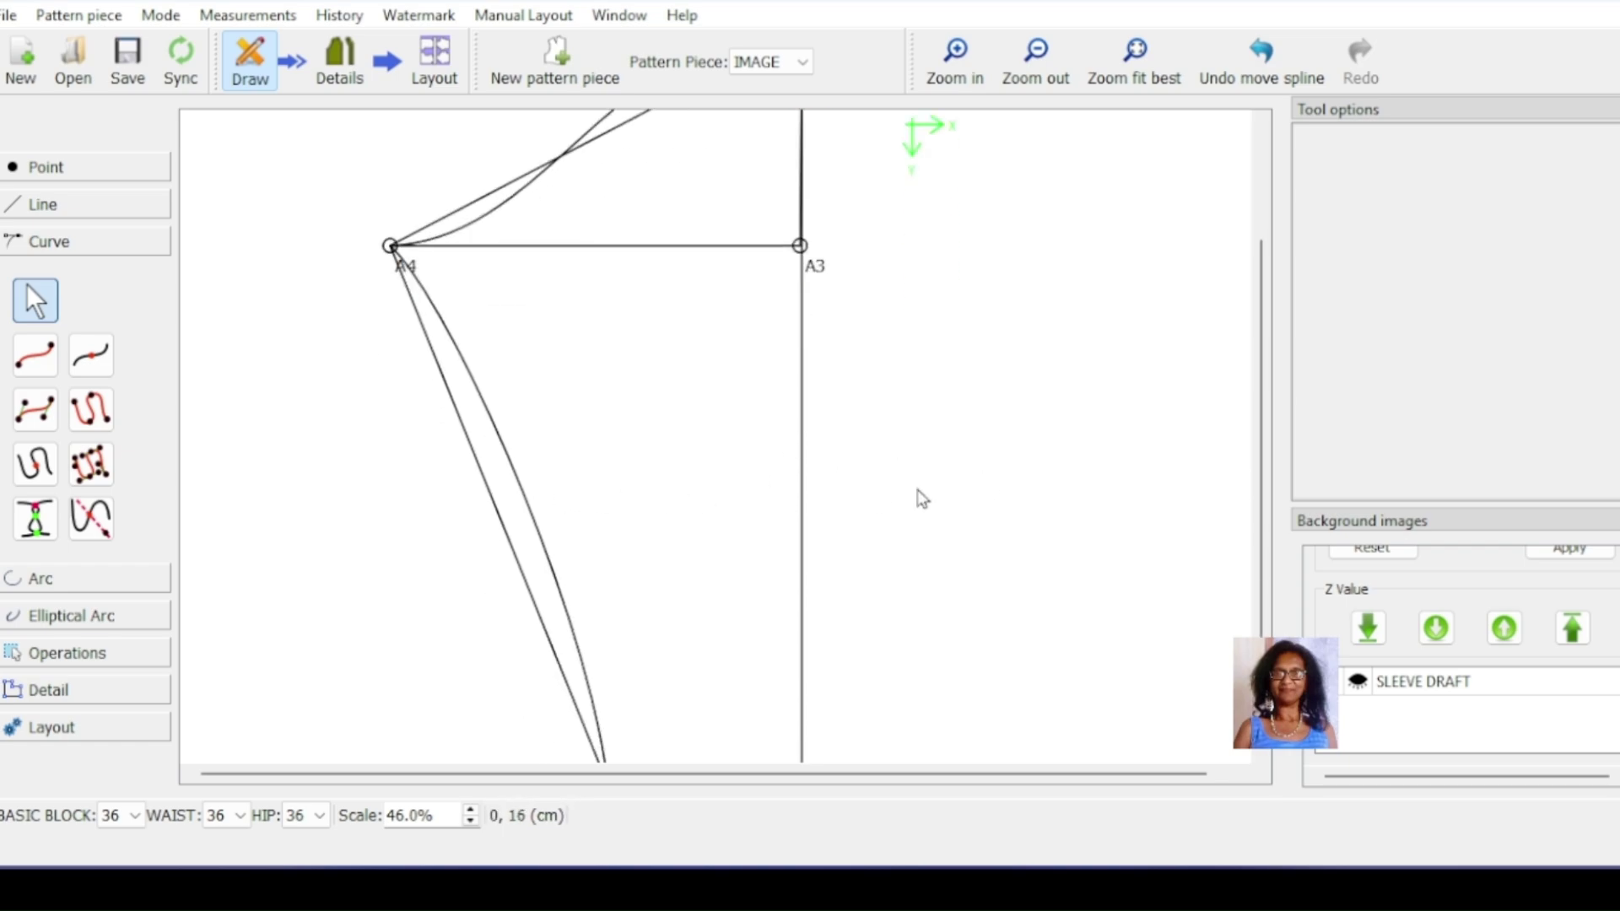
scroll(979, 539, down, 1)
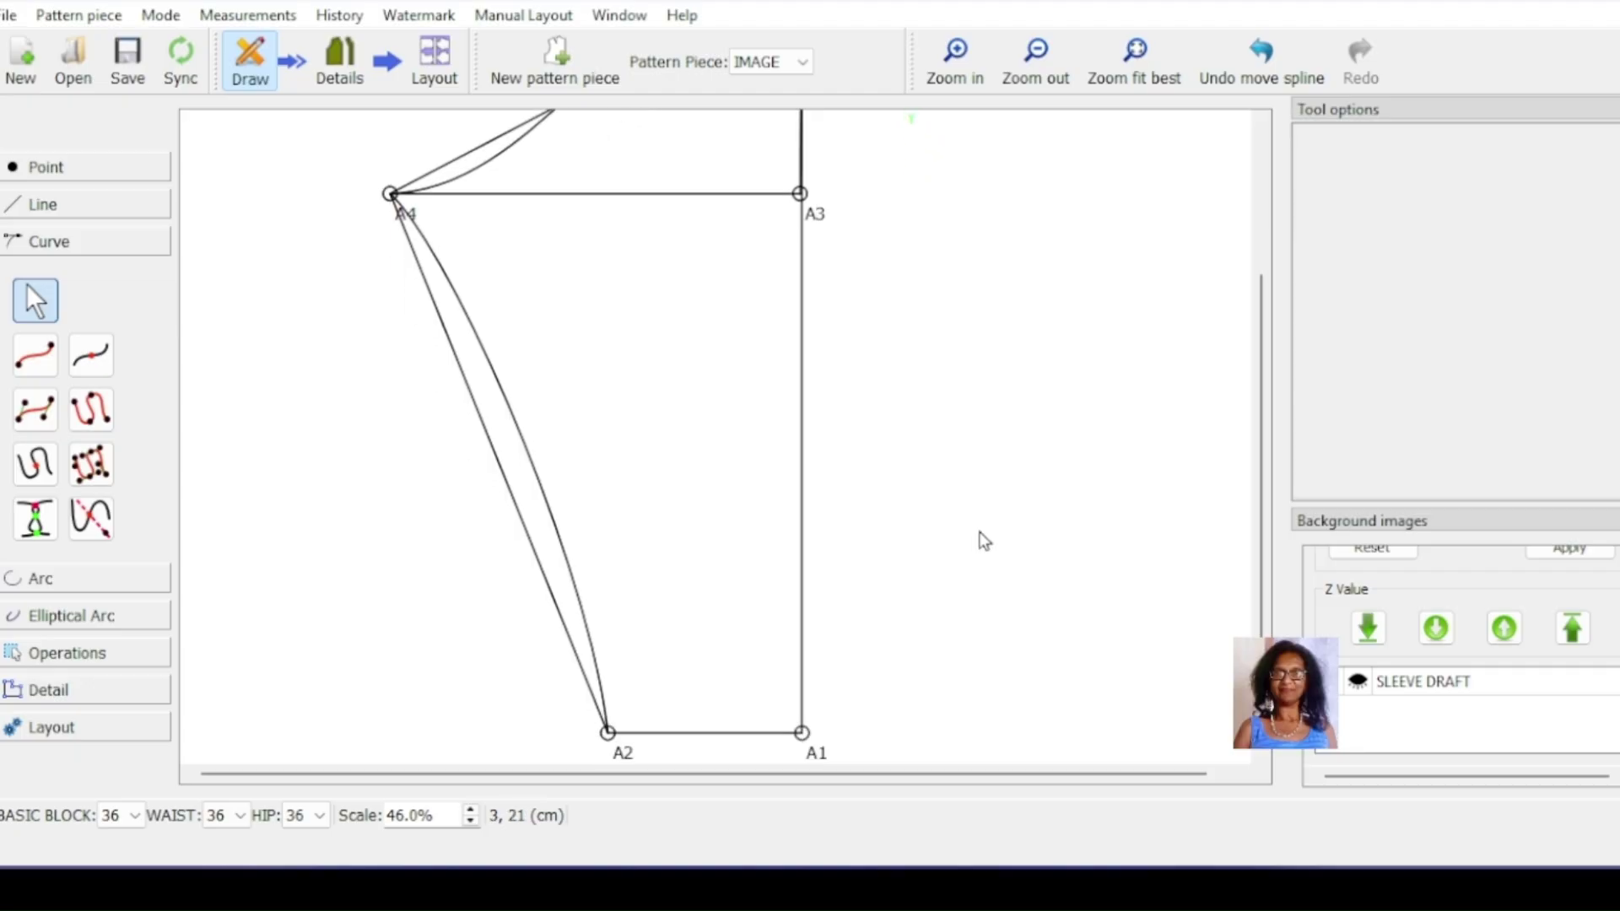
scroll(981, 539, up, 4)
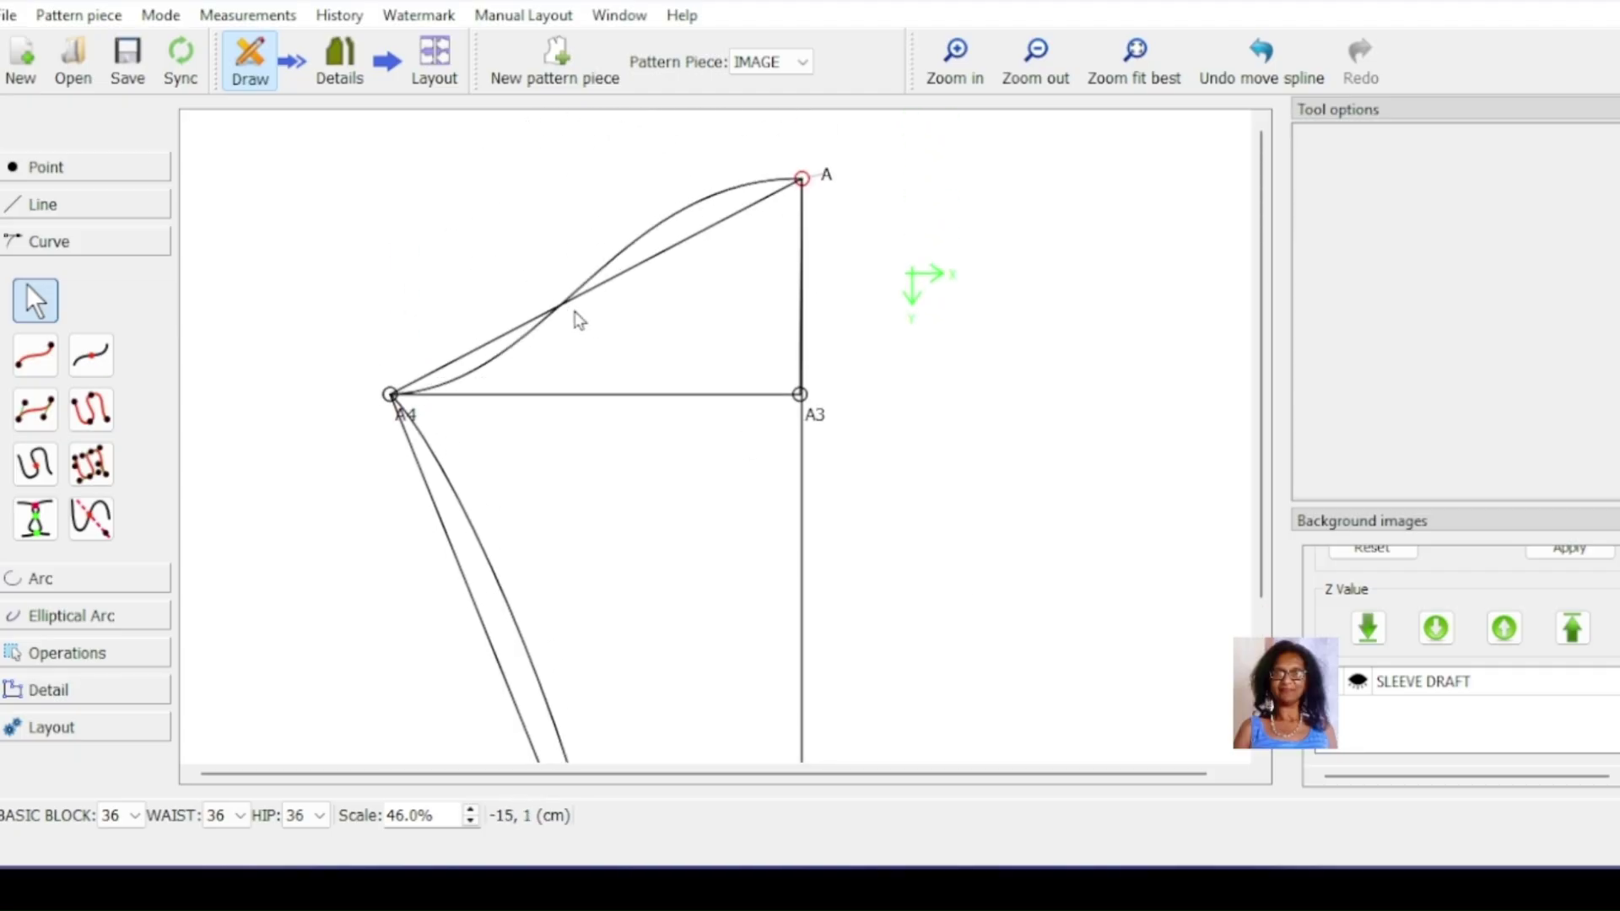
Step: Delete the straight construction lines A4–A and A2–A4 beside the front cap and side seam curves
click(670, 259)
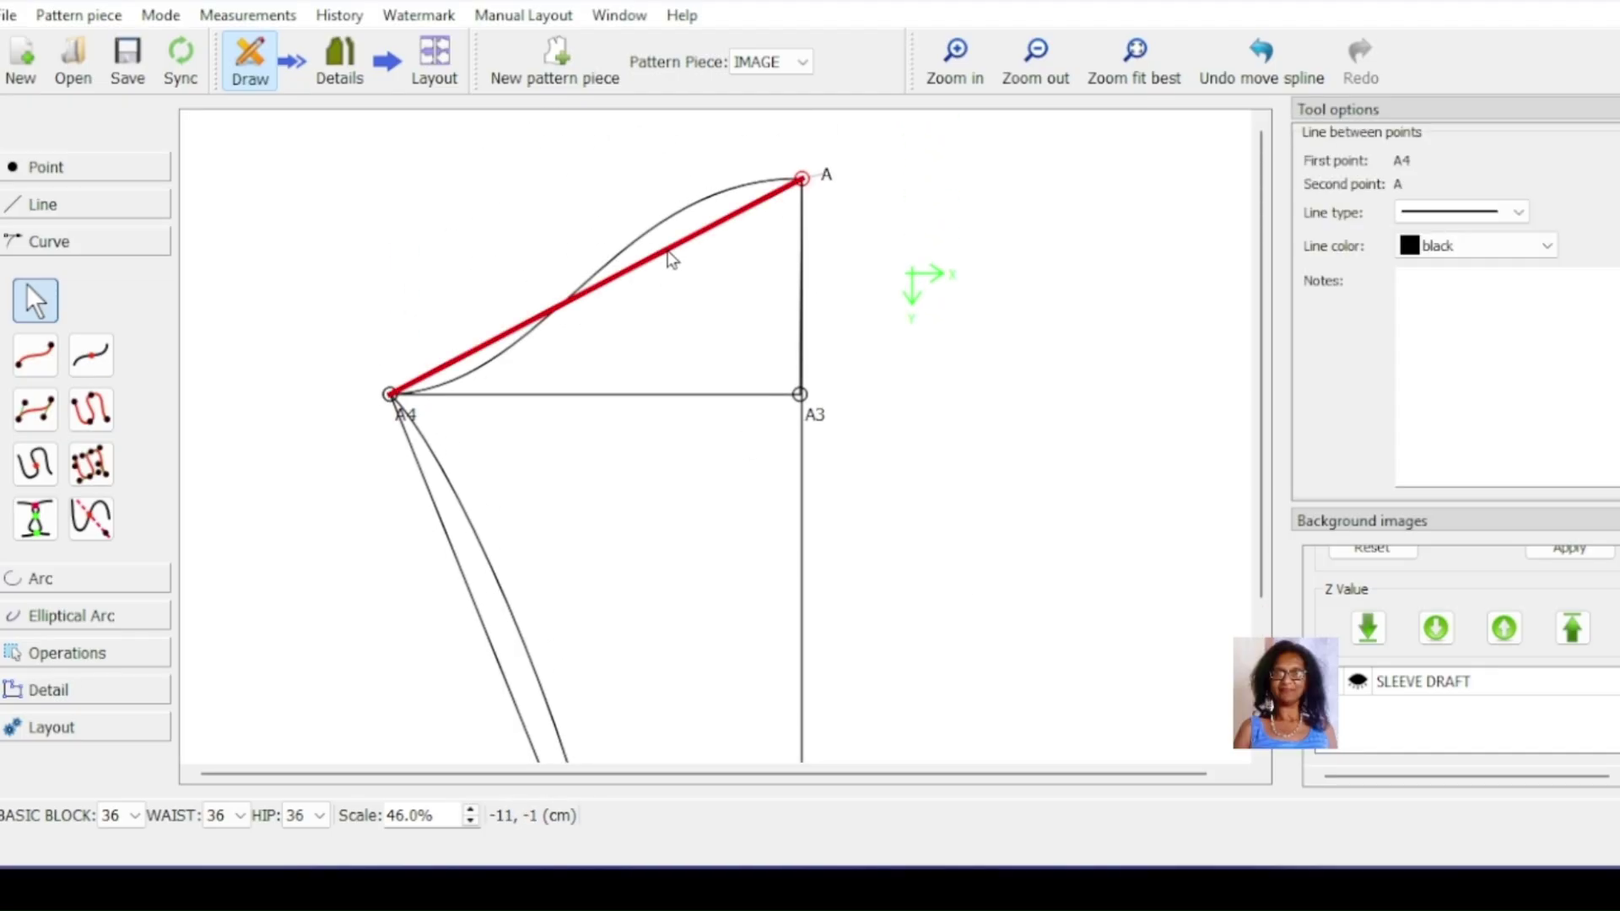
right_click(671, 258)
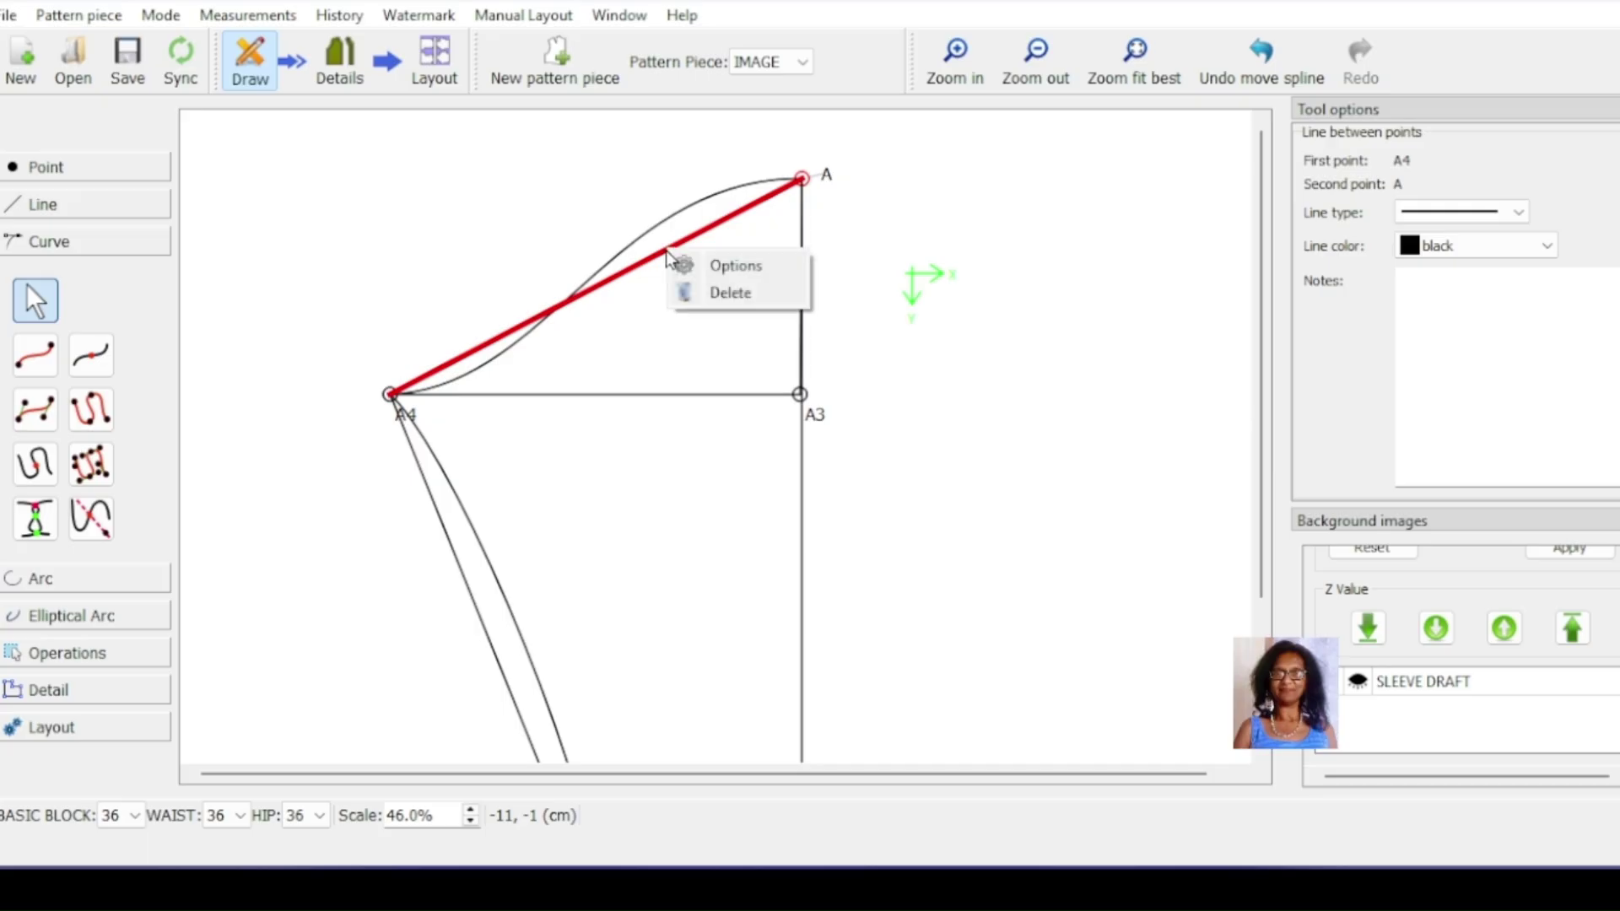
click(728, 292)
scroll(651, 470, down, 3)
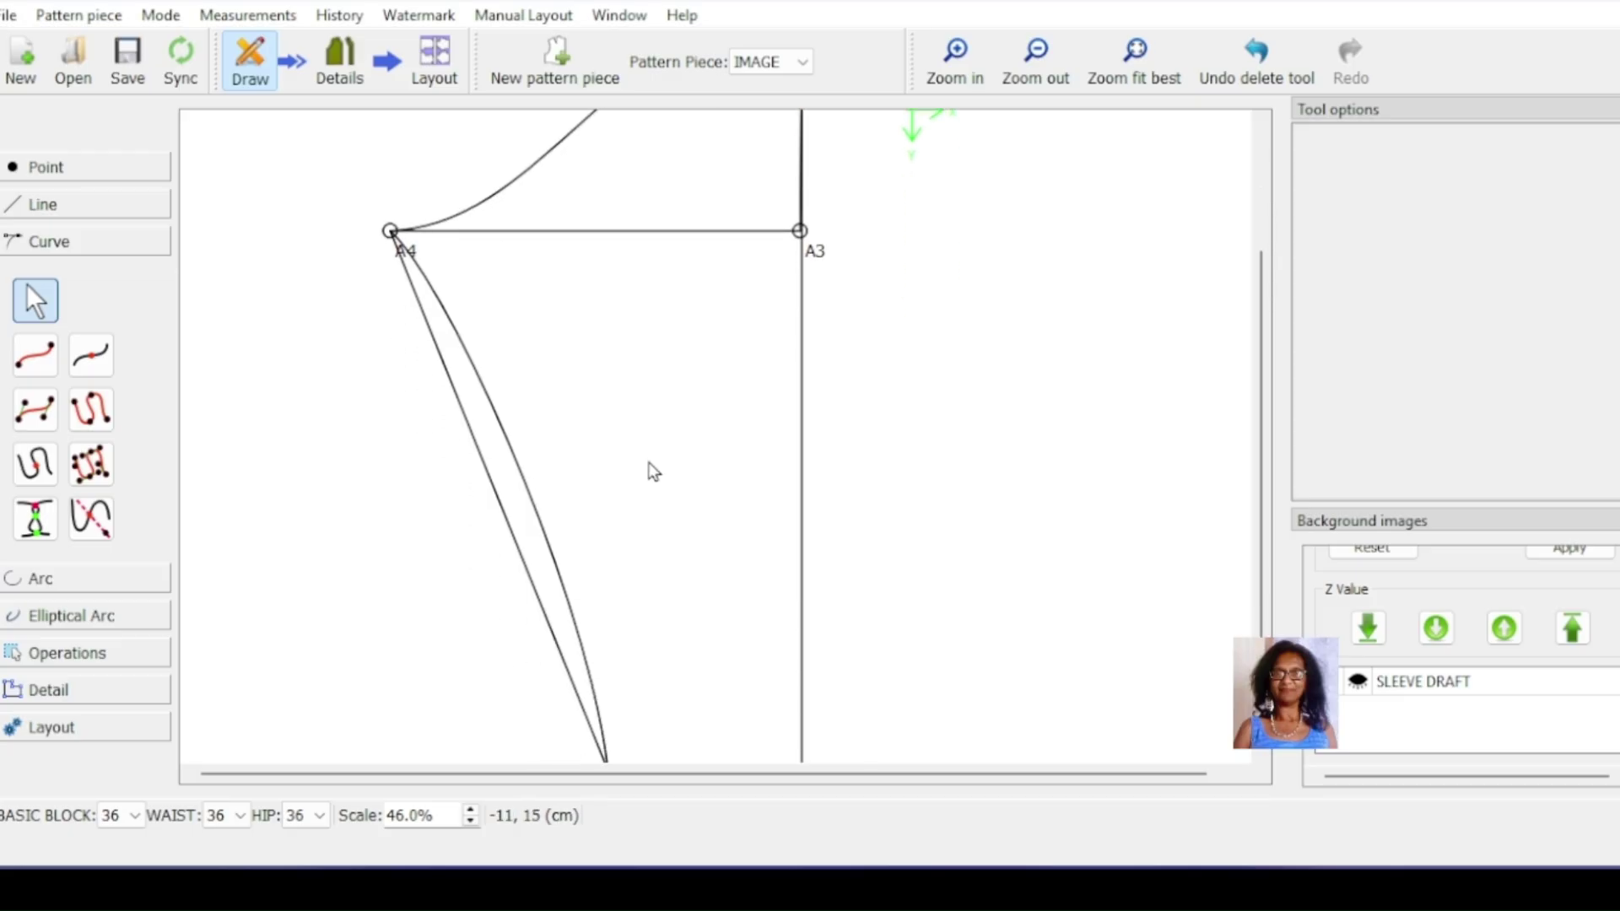
click(498, 502)
right_click(498, 502)
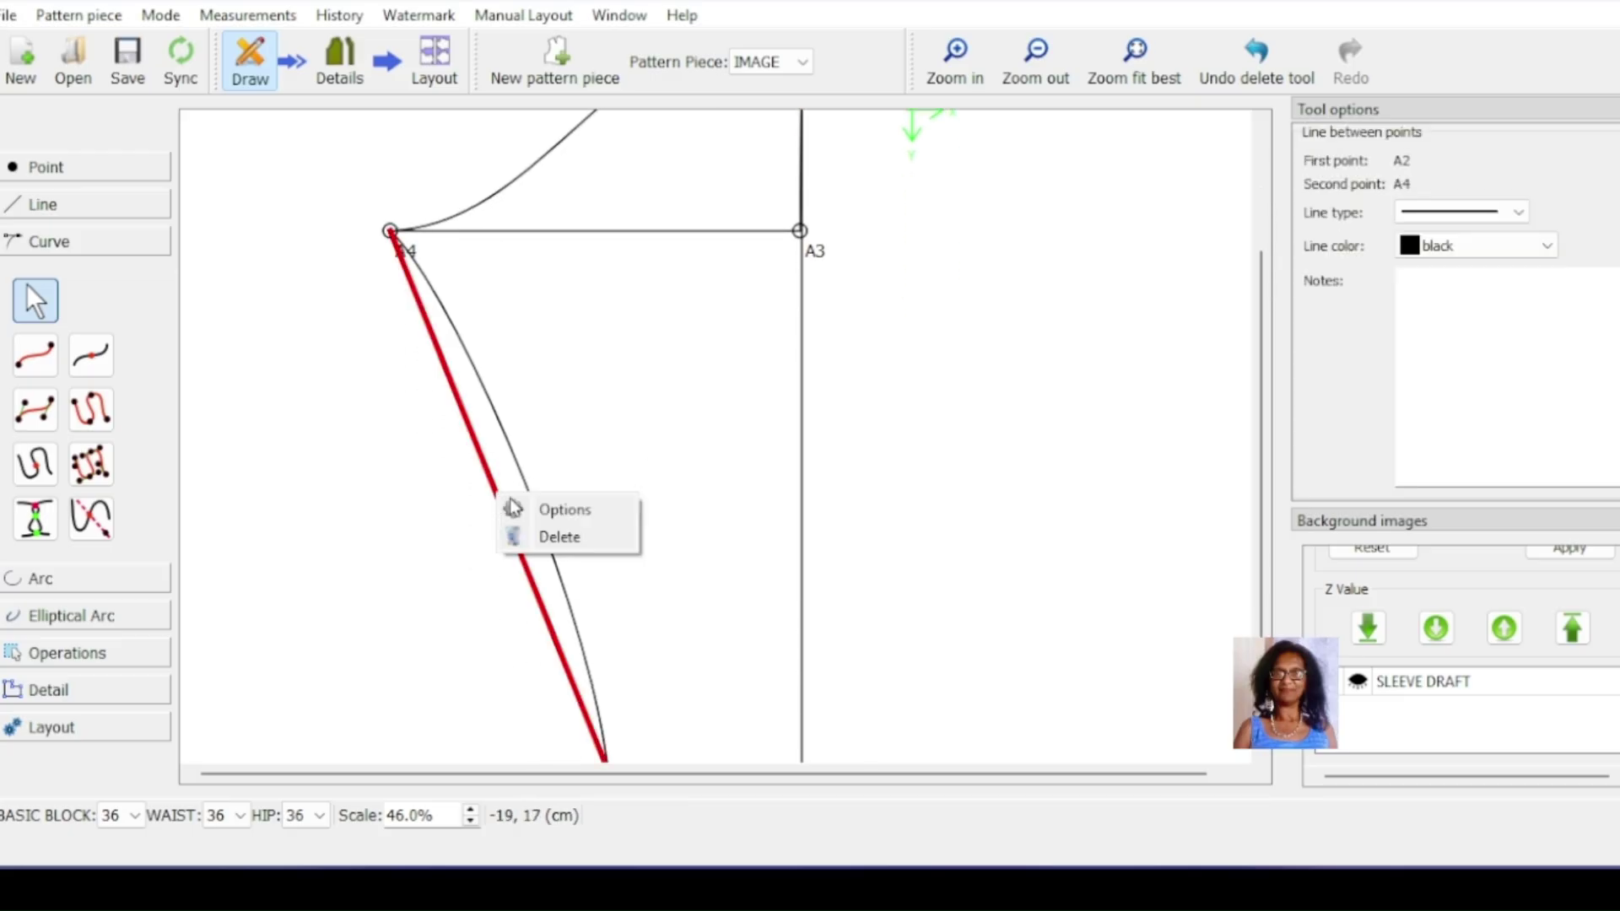
click(550, 537)
scroll(811, 544, up, 2)
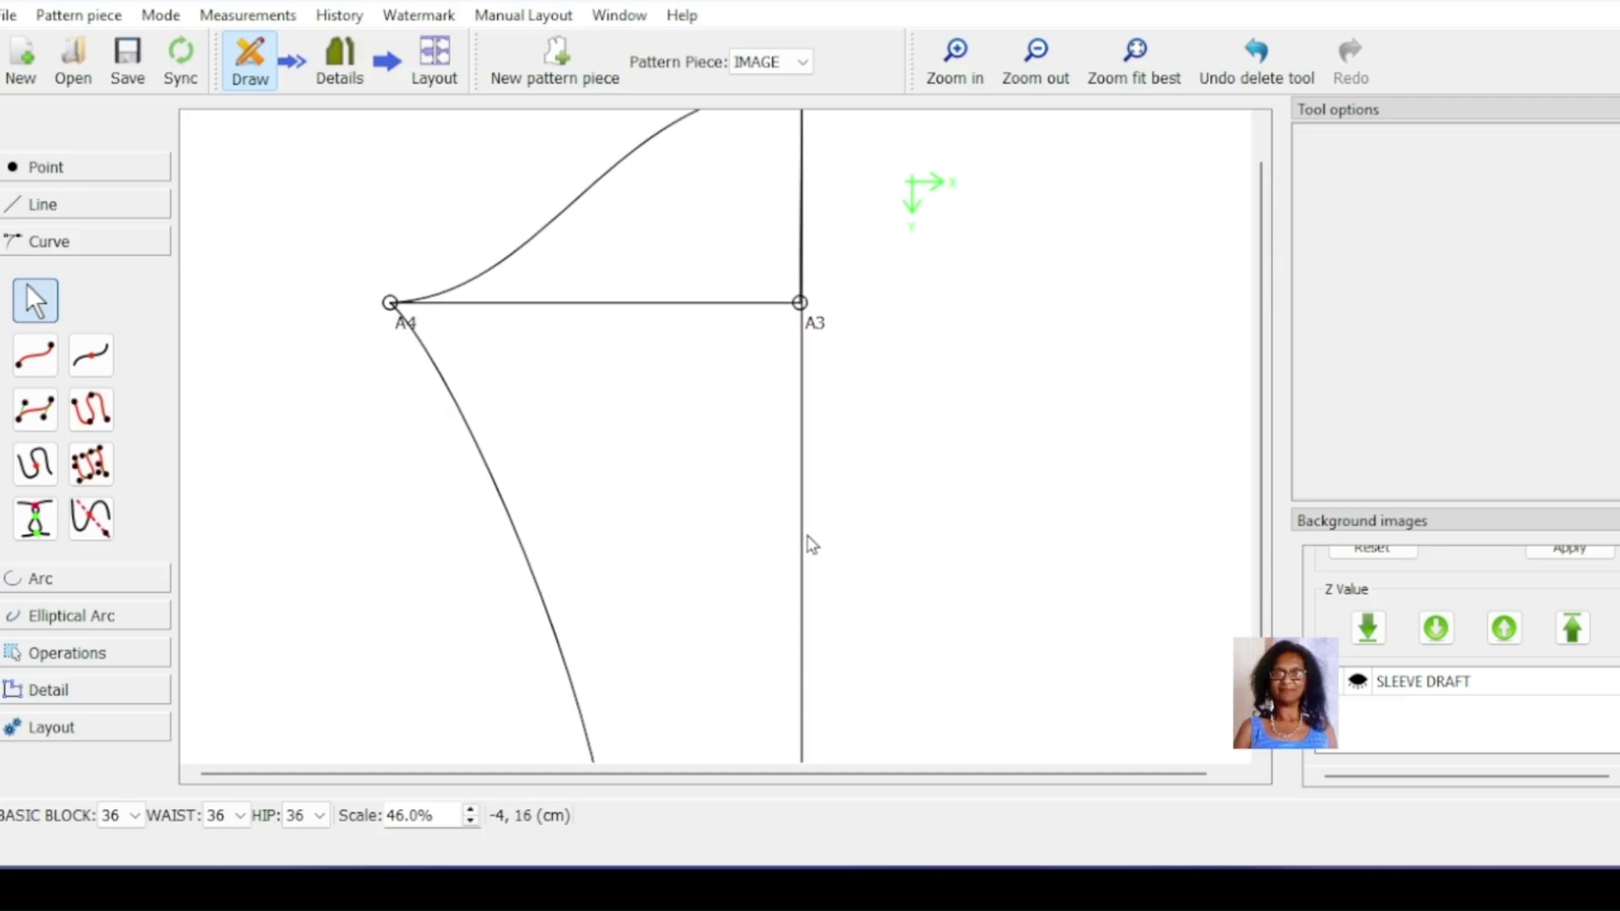
ctrl+scroll(856, 367, down, 4)
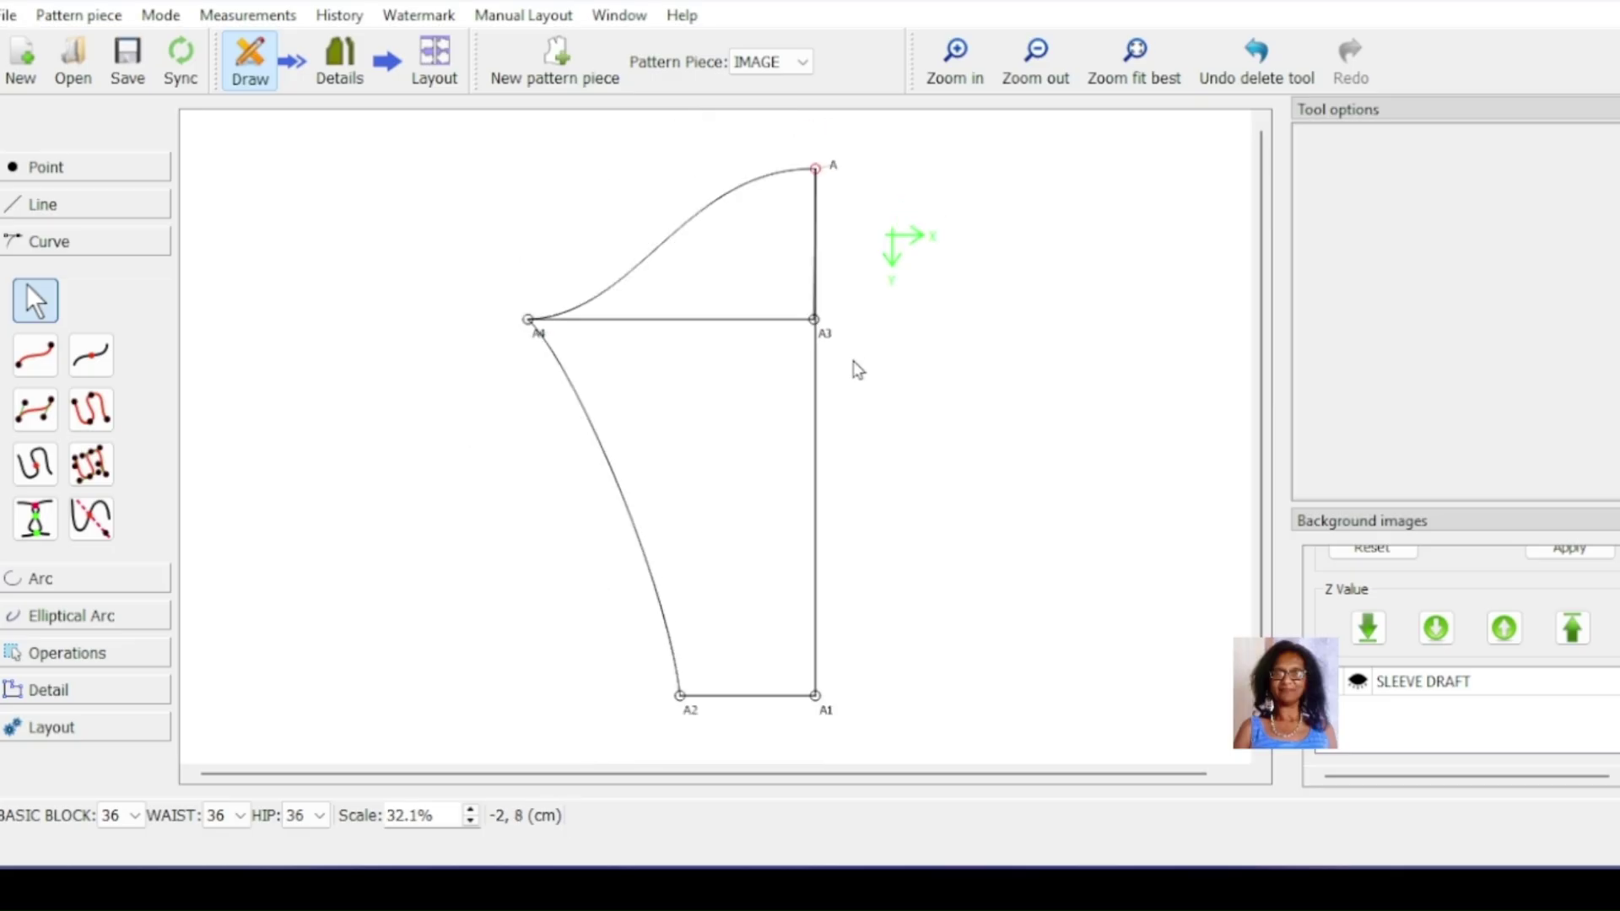
Step: Mirror the cap curve, side seam curve and points A4 and A2 across a vertical axis through A, using suffix a1
drag(436, 165, 1114, 759)
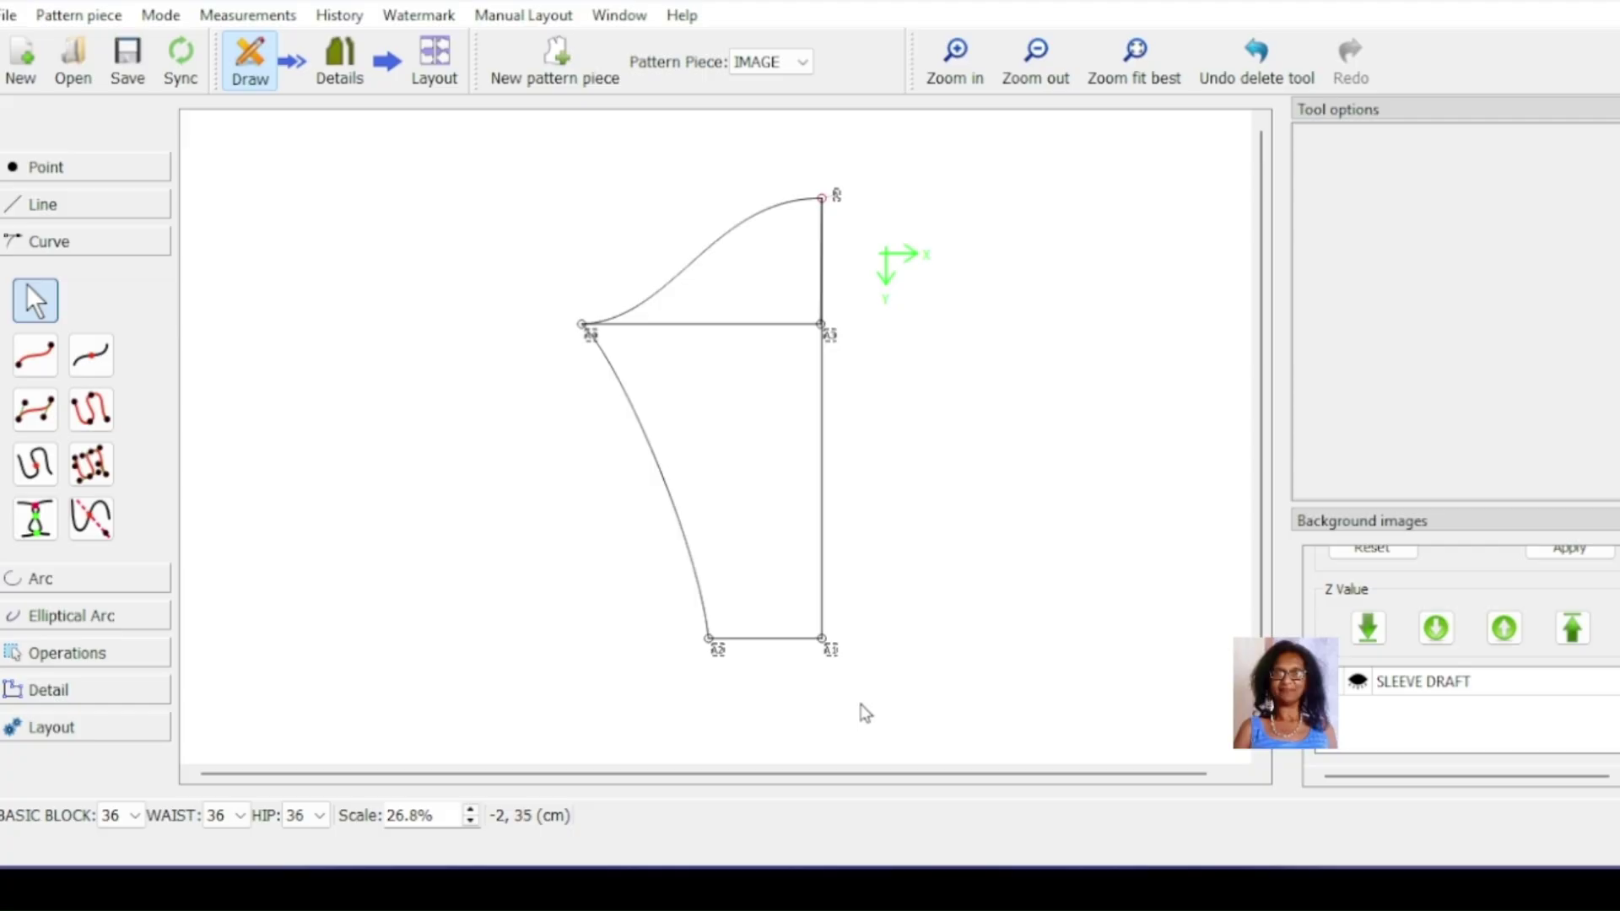
click(68, 653)
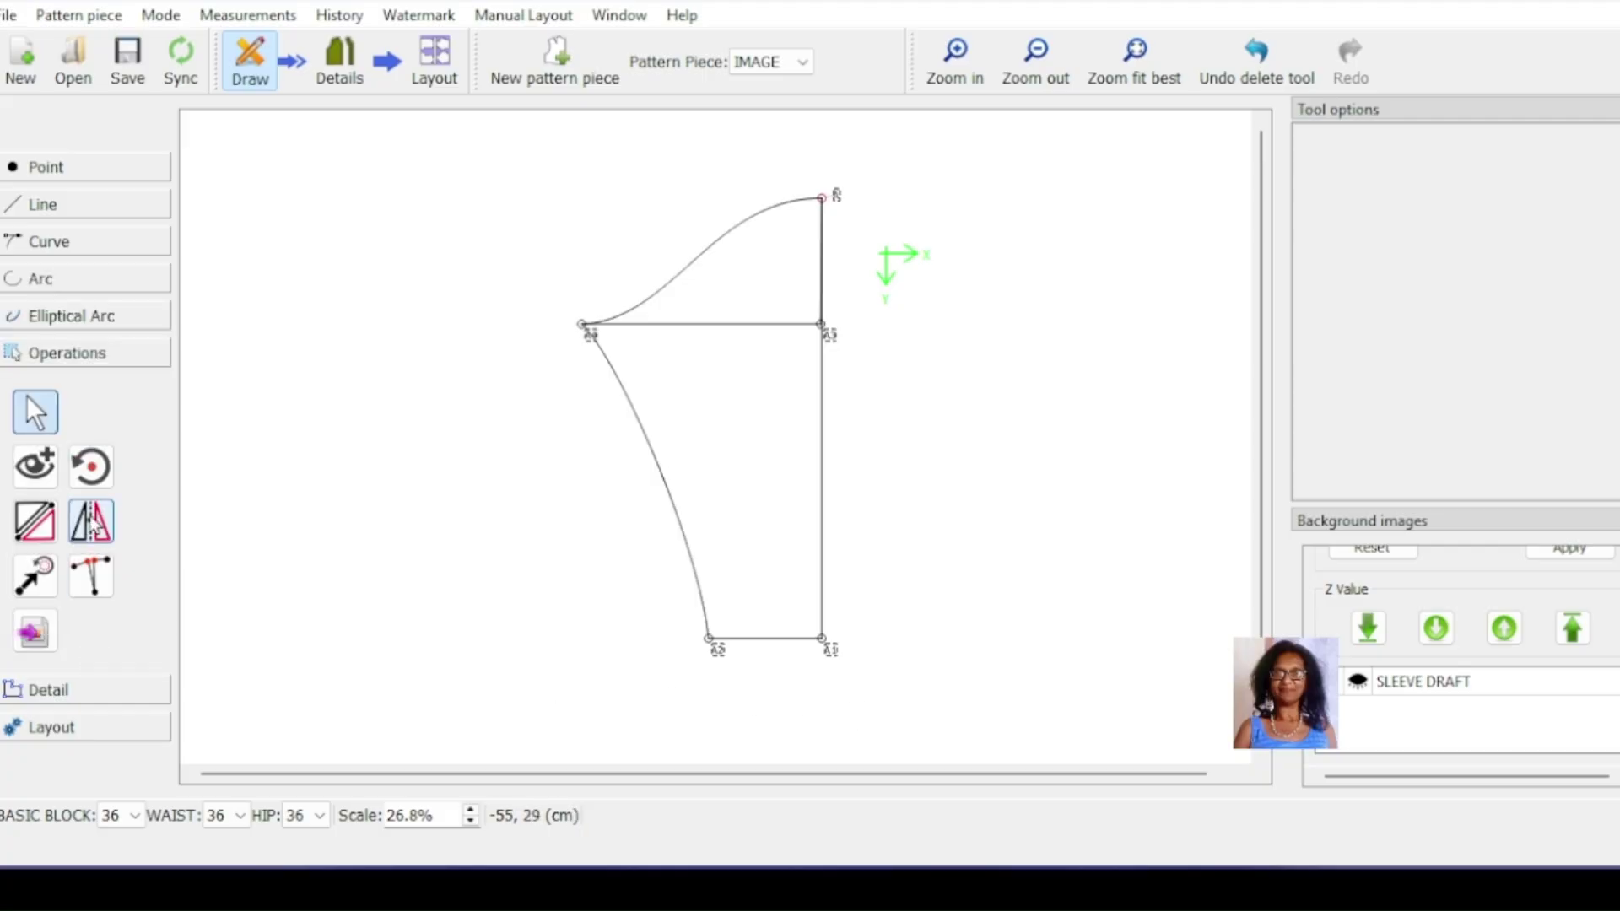
click(91, 520)
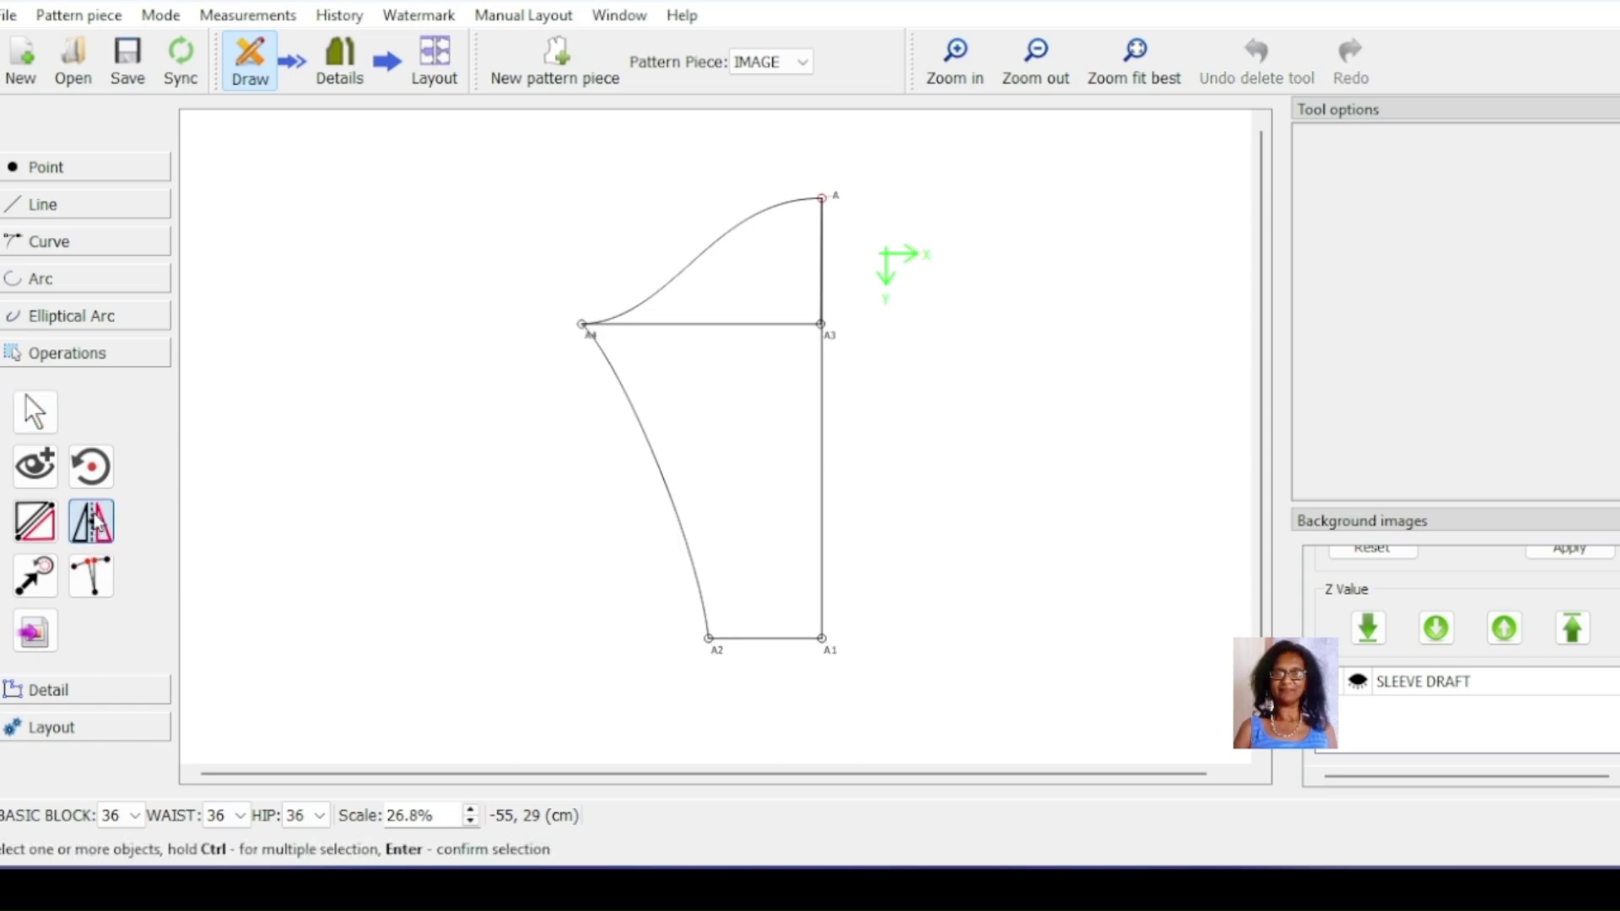
drag(528, 130, 812, 696)
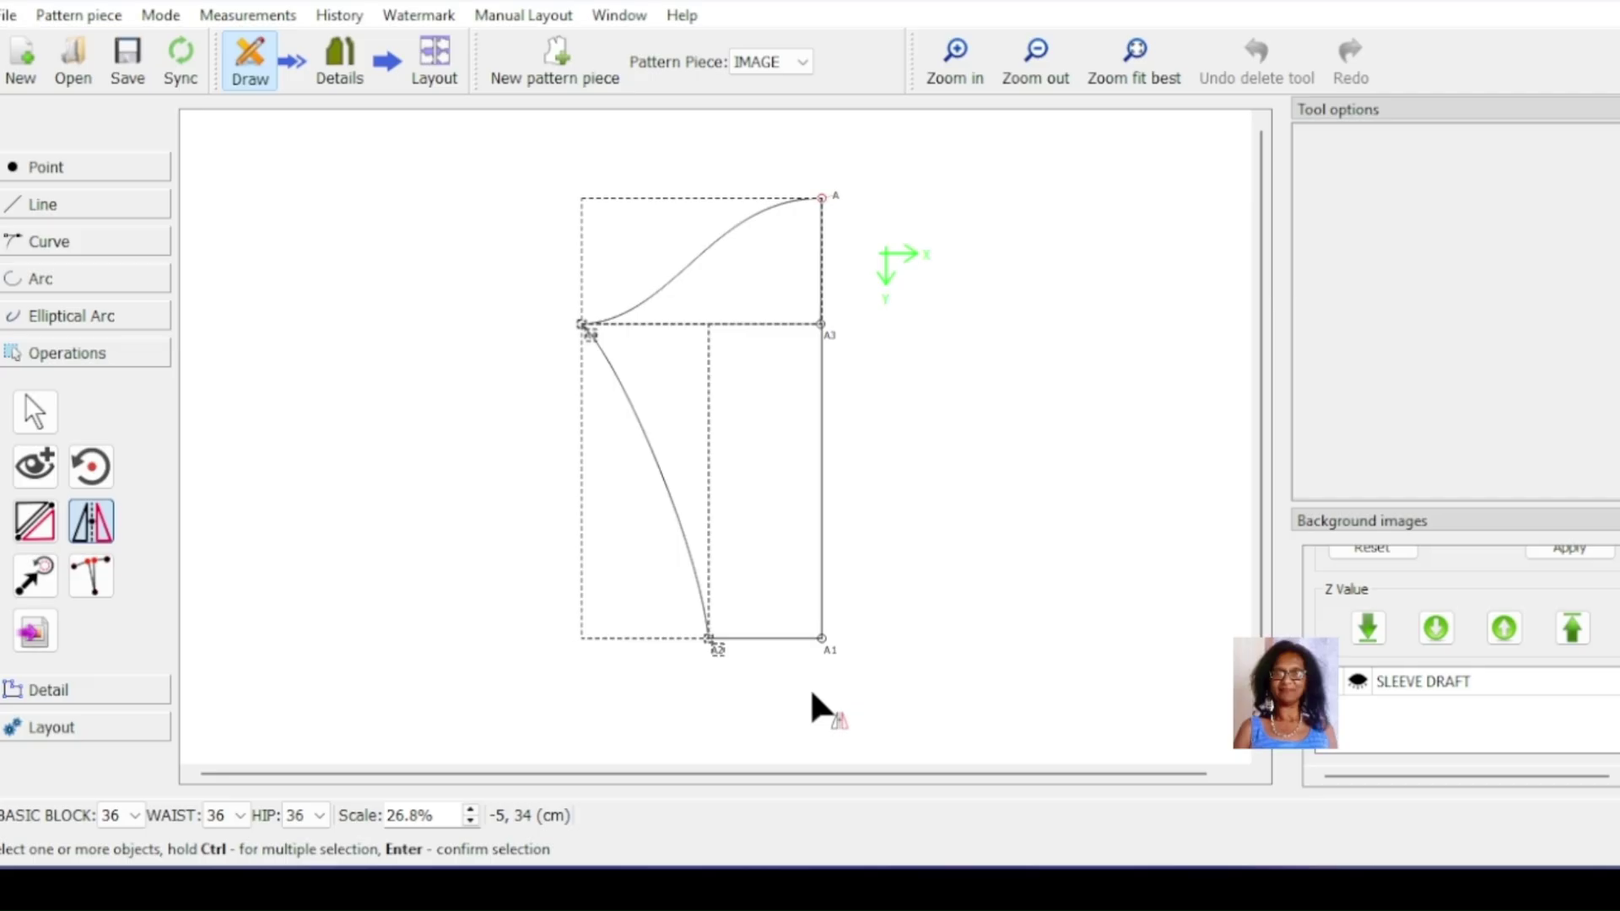
key(Return)
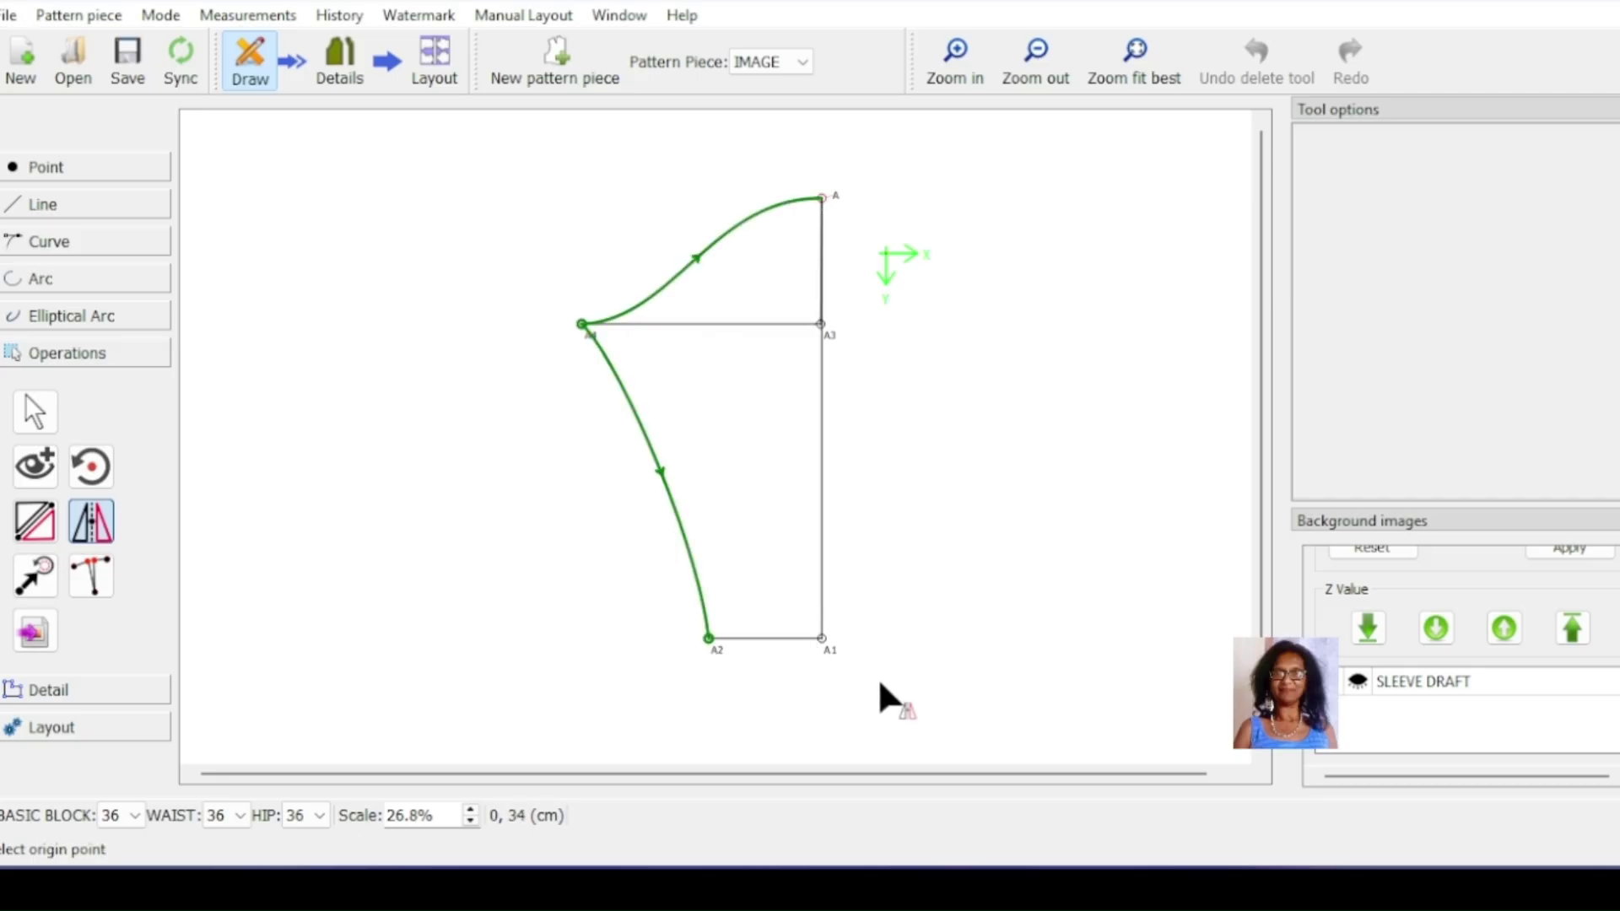
click(822, 201)
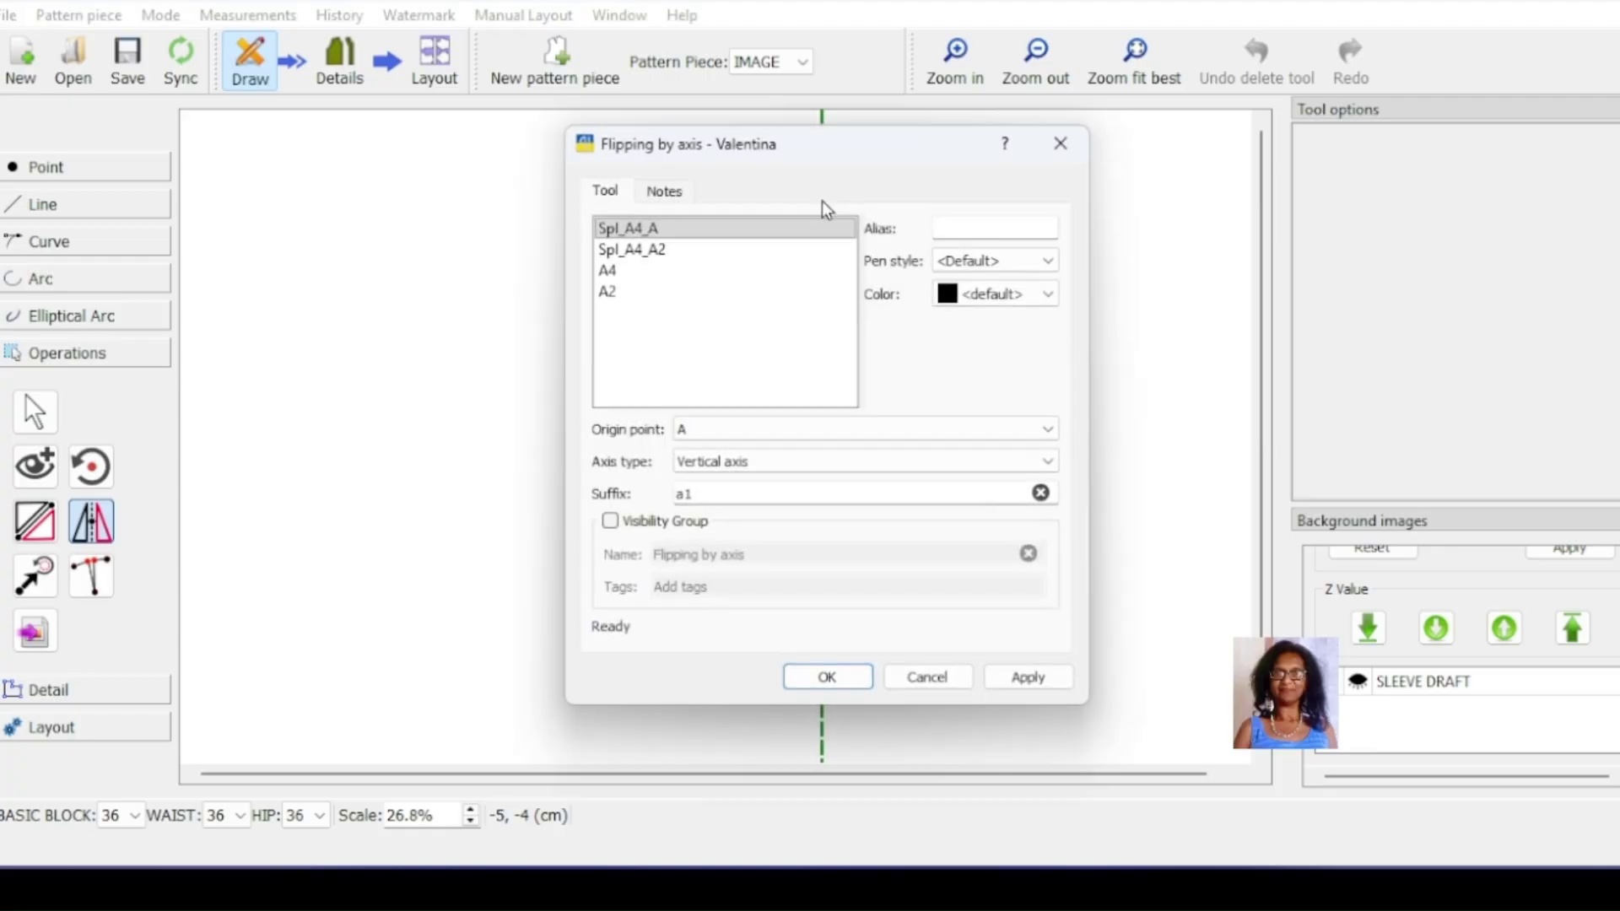
click(1027, 678)
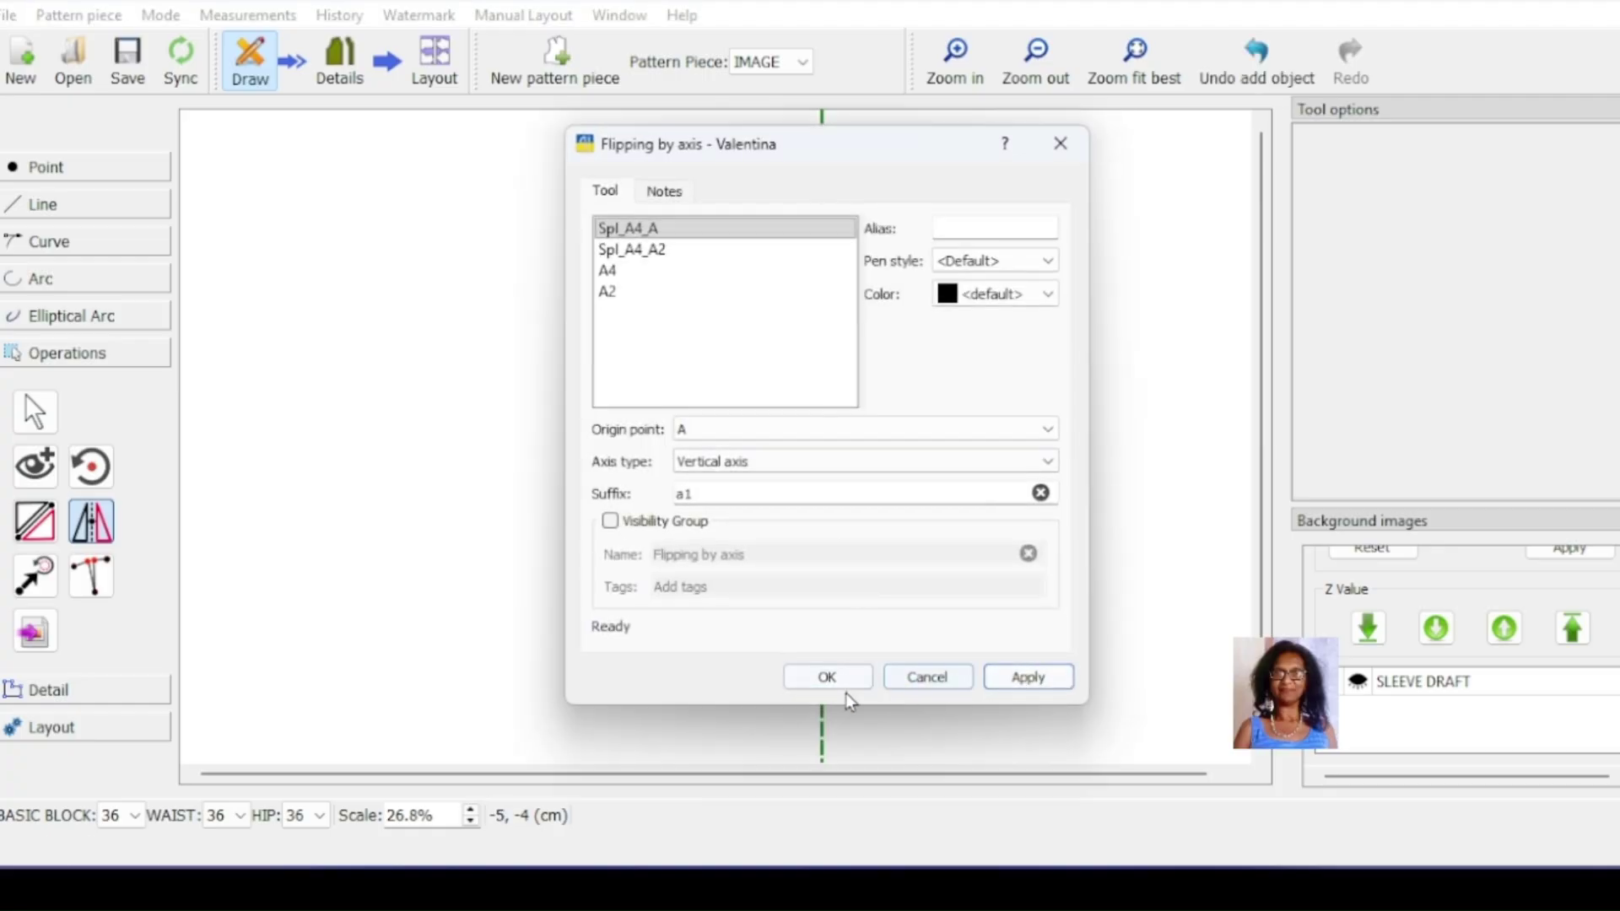
click(827, 678)
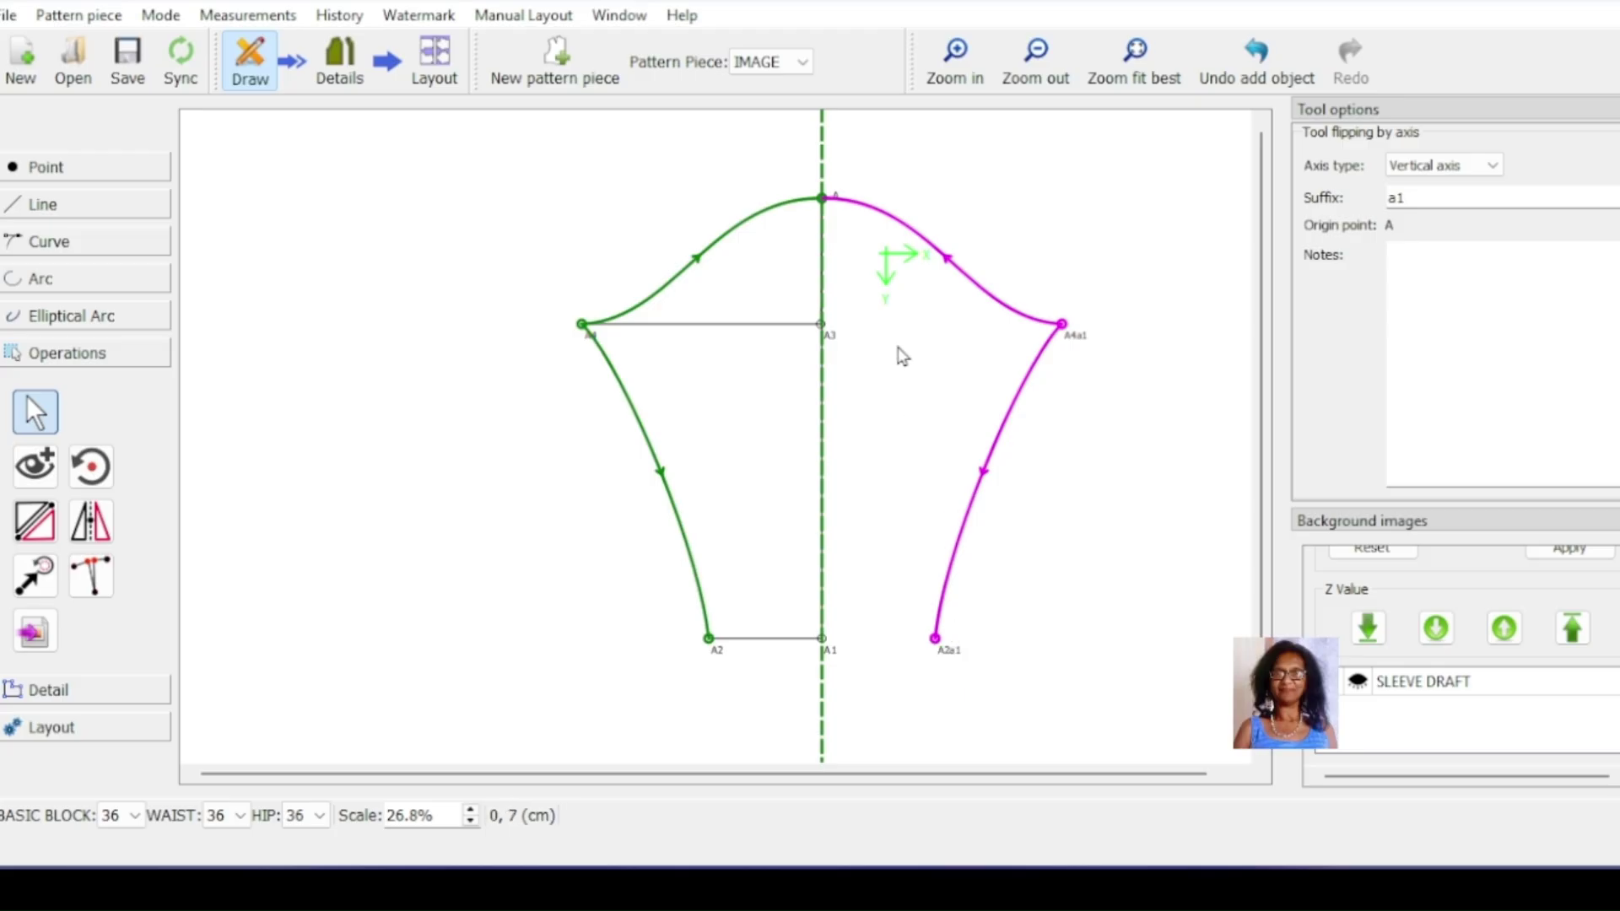
click(926, 700)
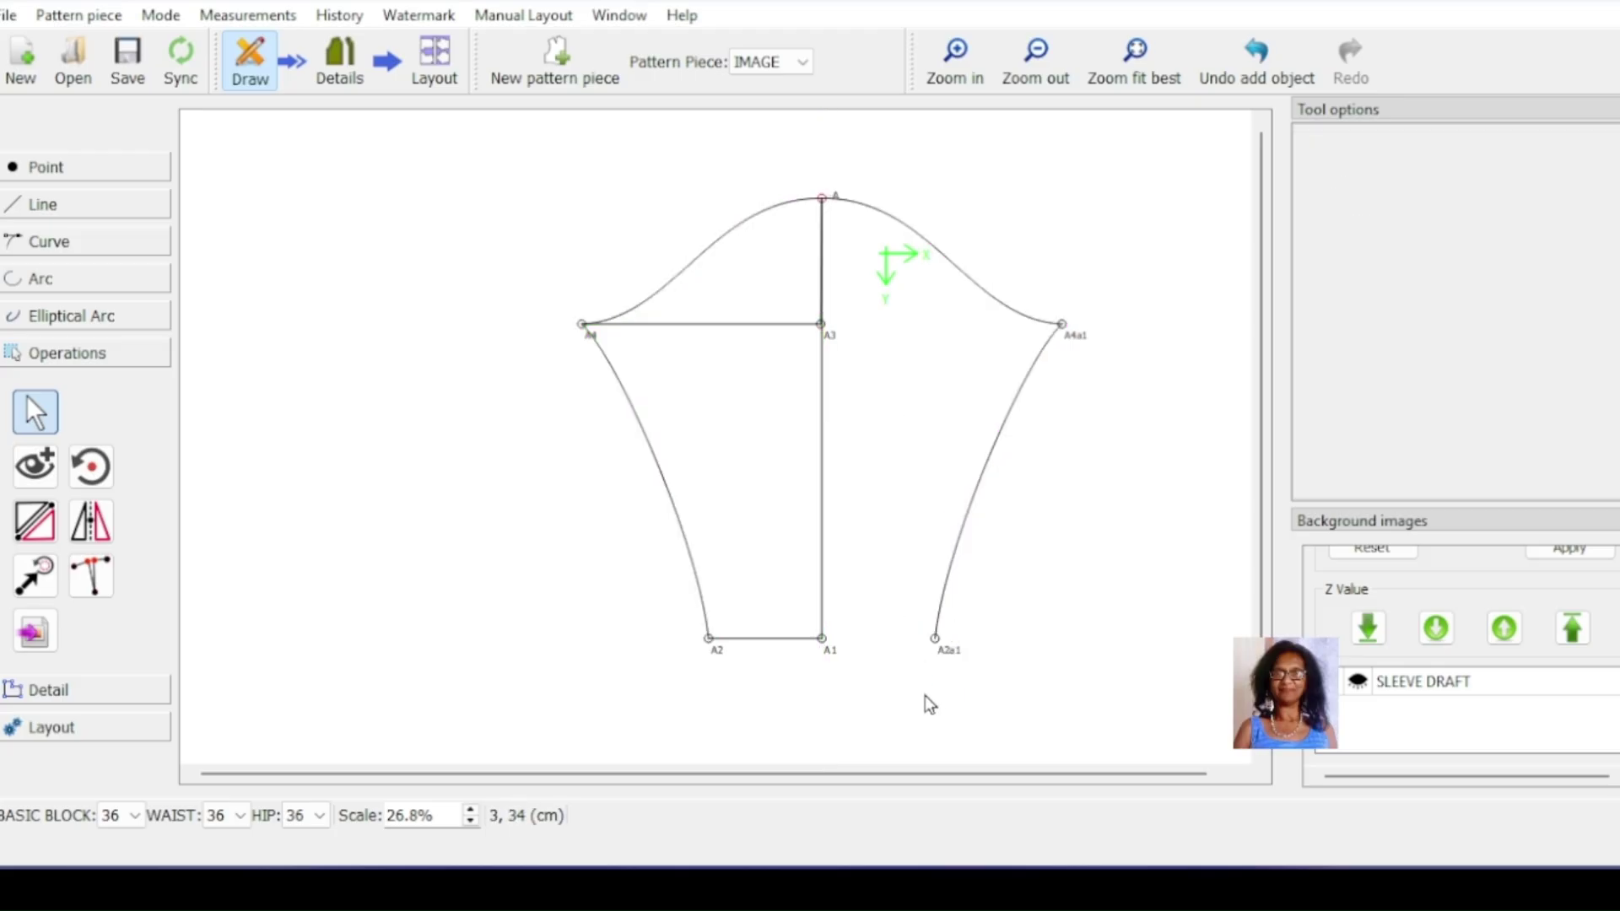
Step: Draw the other half of the hem from A1 to near A2a1 with a point at distance 9.13778 cm and angle 359.248°
click(832, 651)
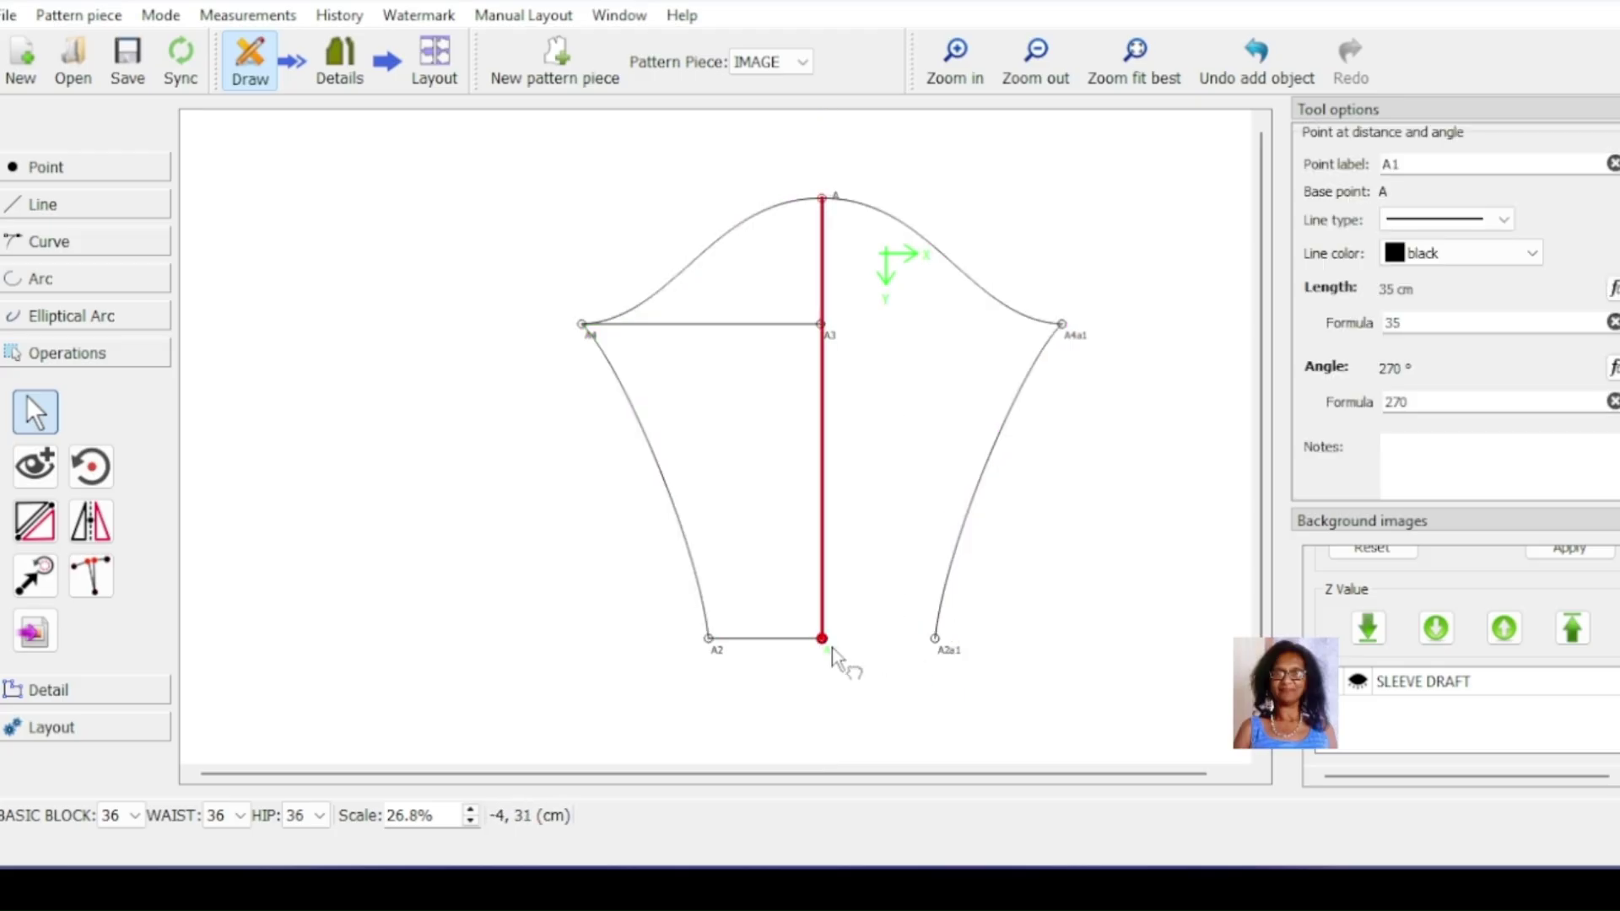
click(83, 171)
click(34, 253)
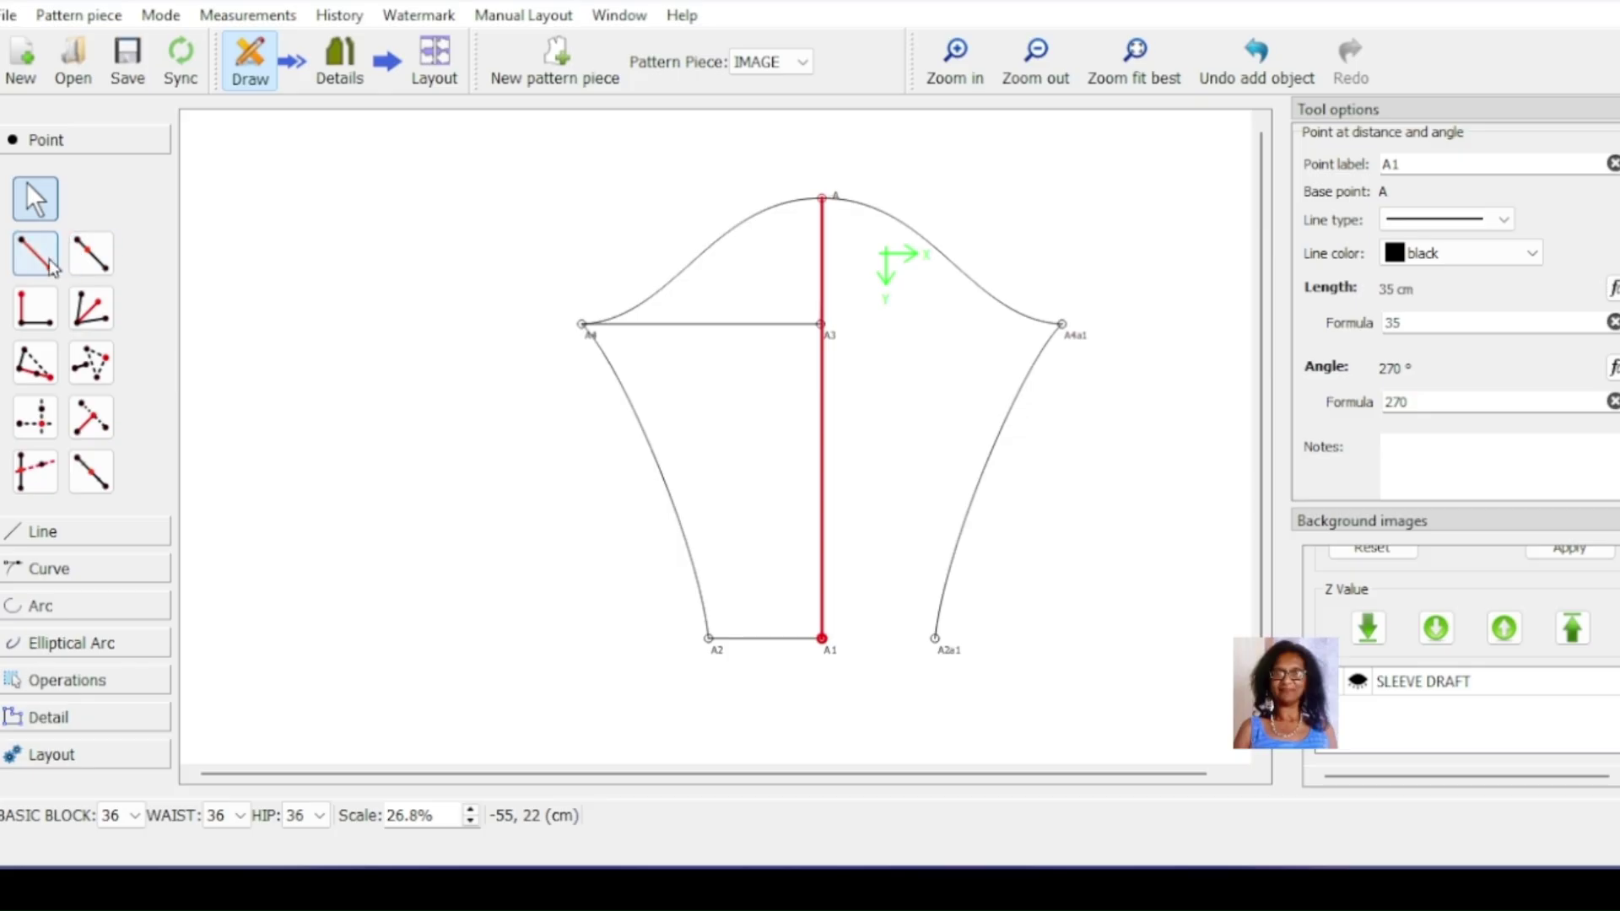
click(835, 655)
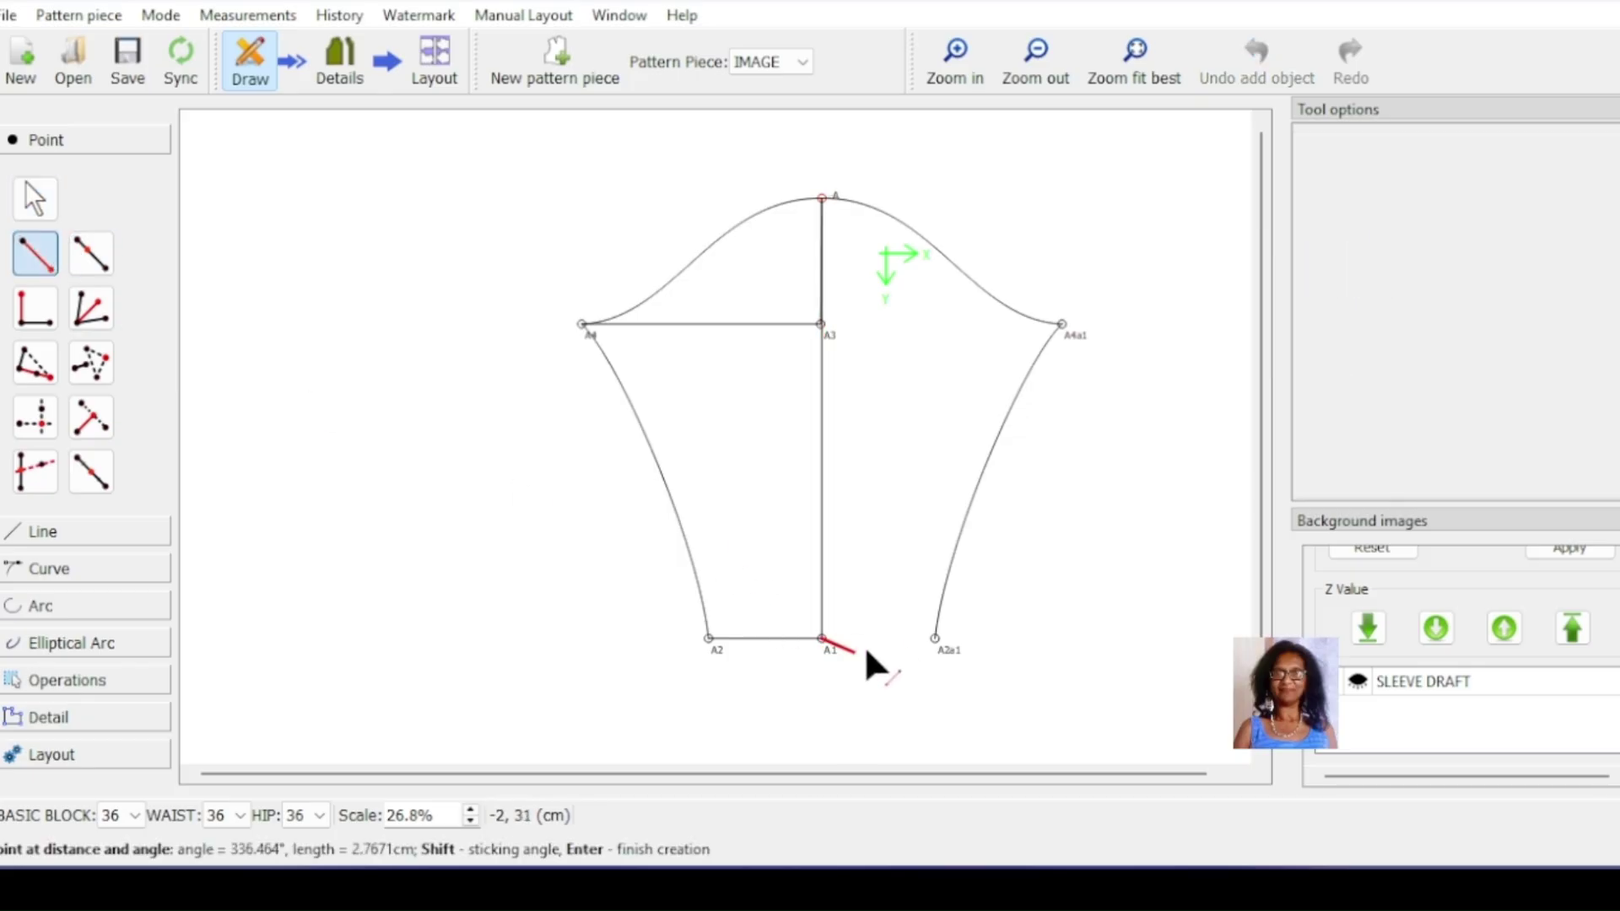
click(933, 634)
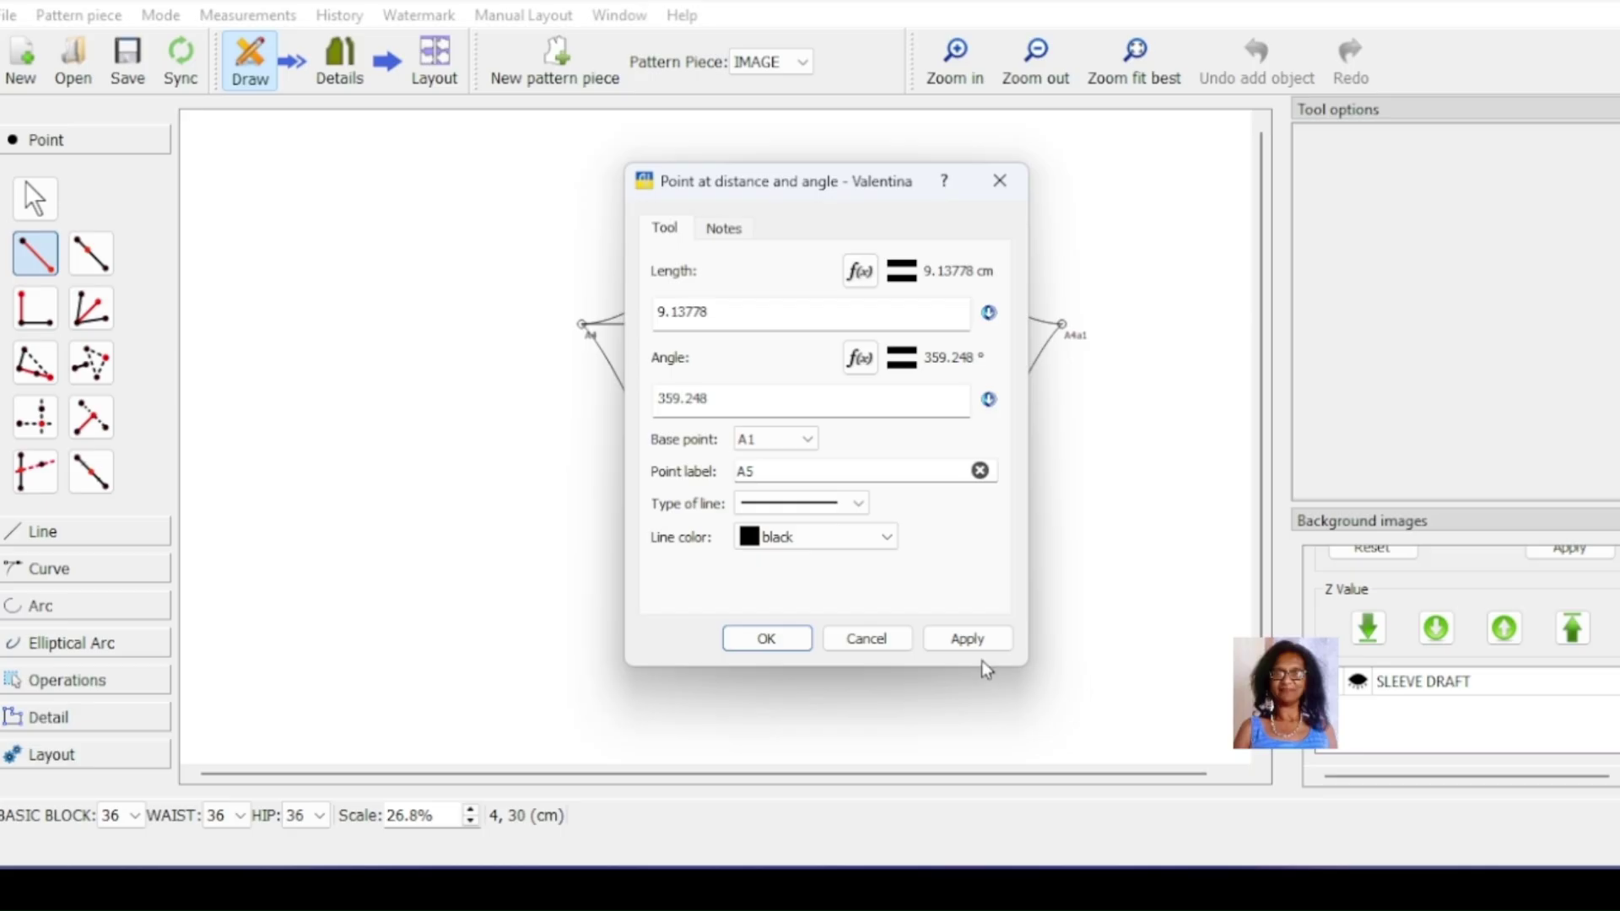
click(967, 639)
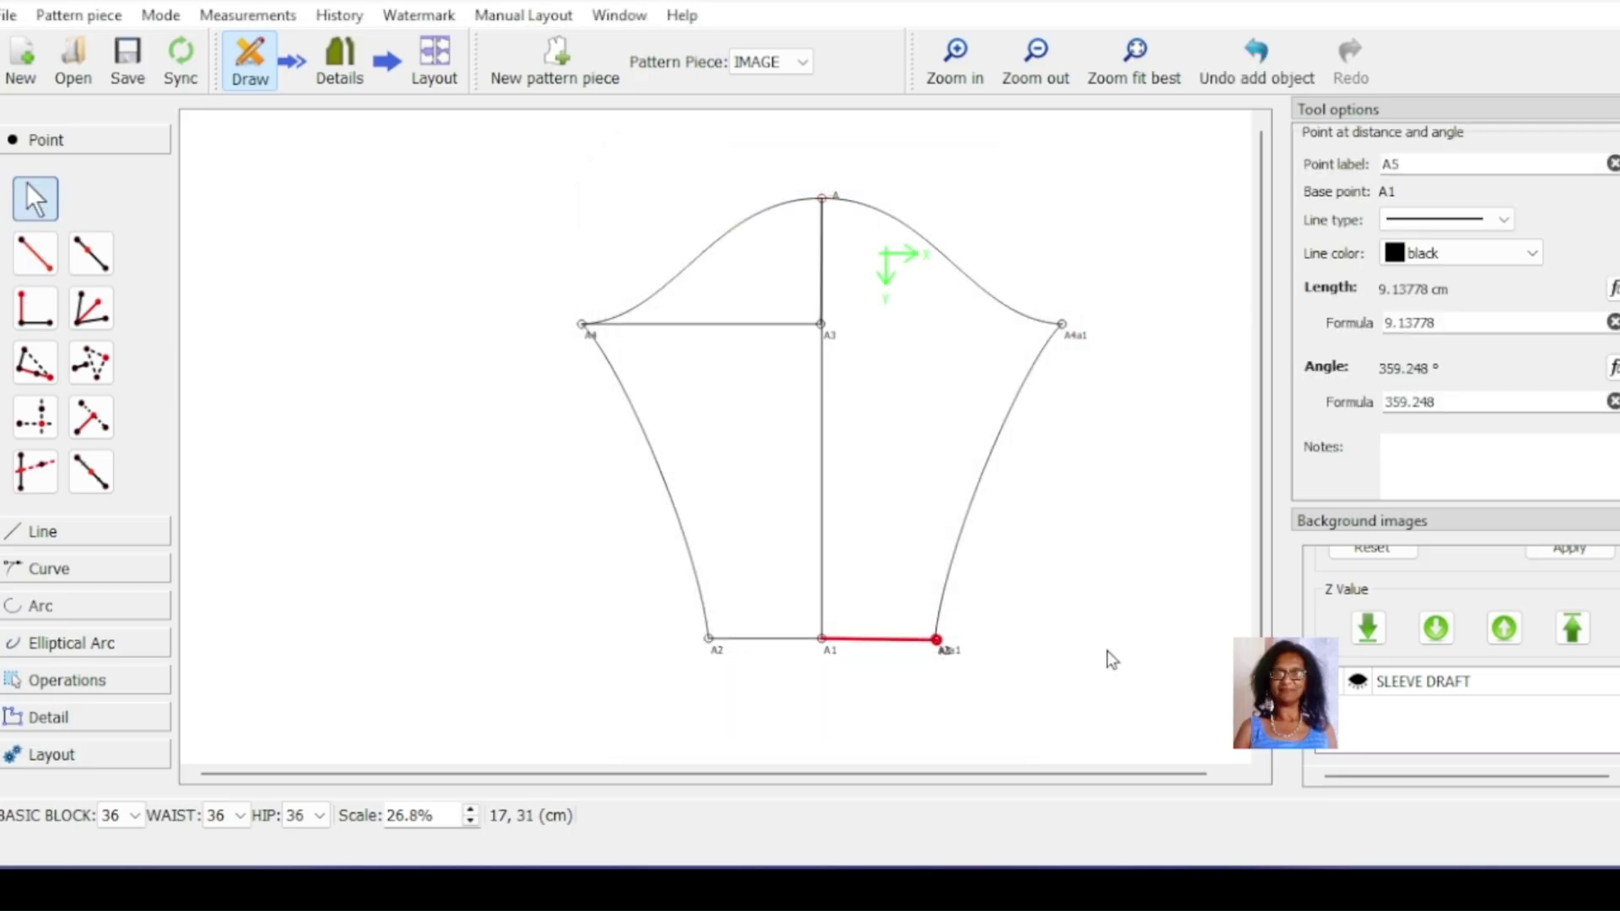
Step: Connect A3 to the mirrored underarm point A4a1 with a straight solid black line
click(37, 265)
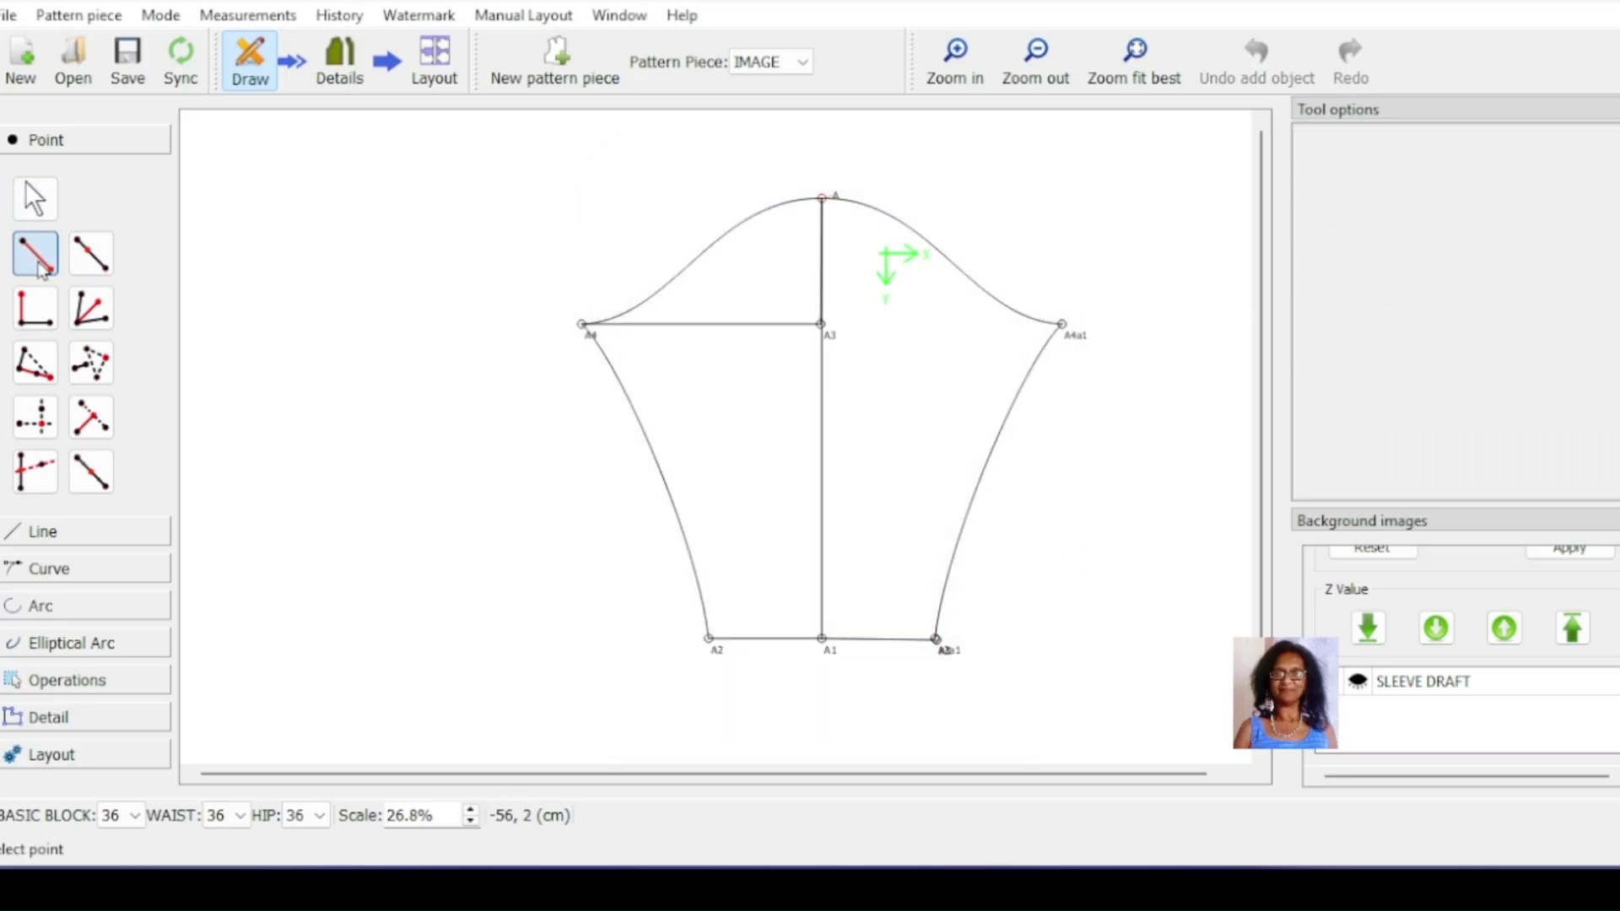
click(84, 531)
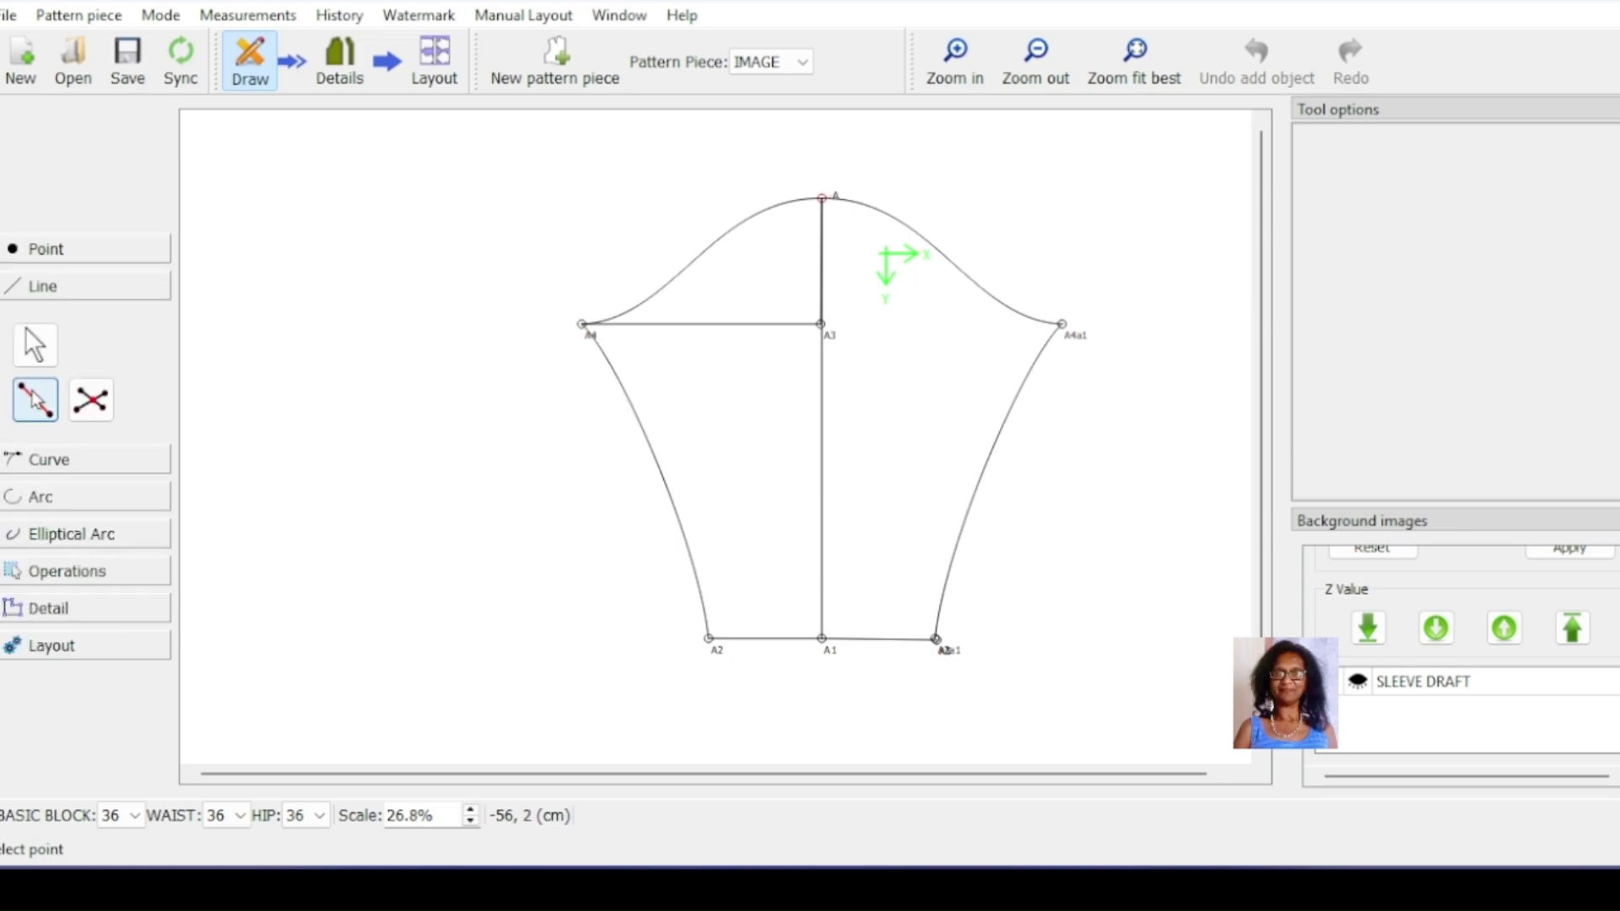
click(821, 325)
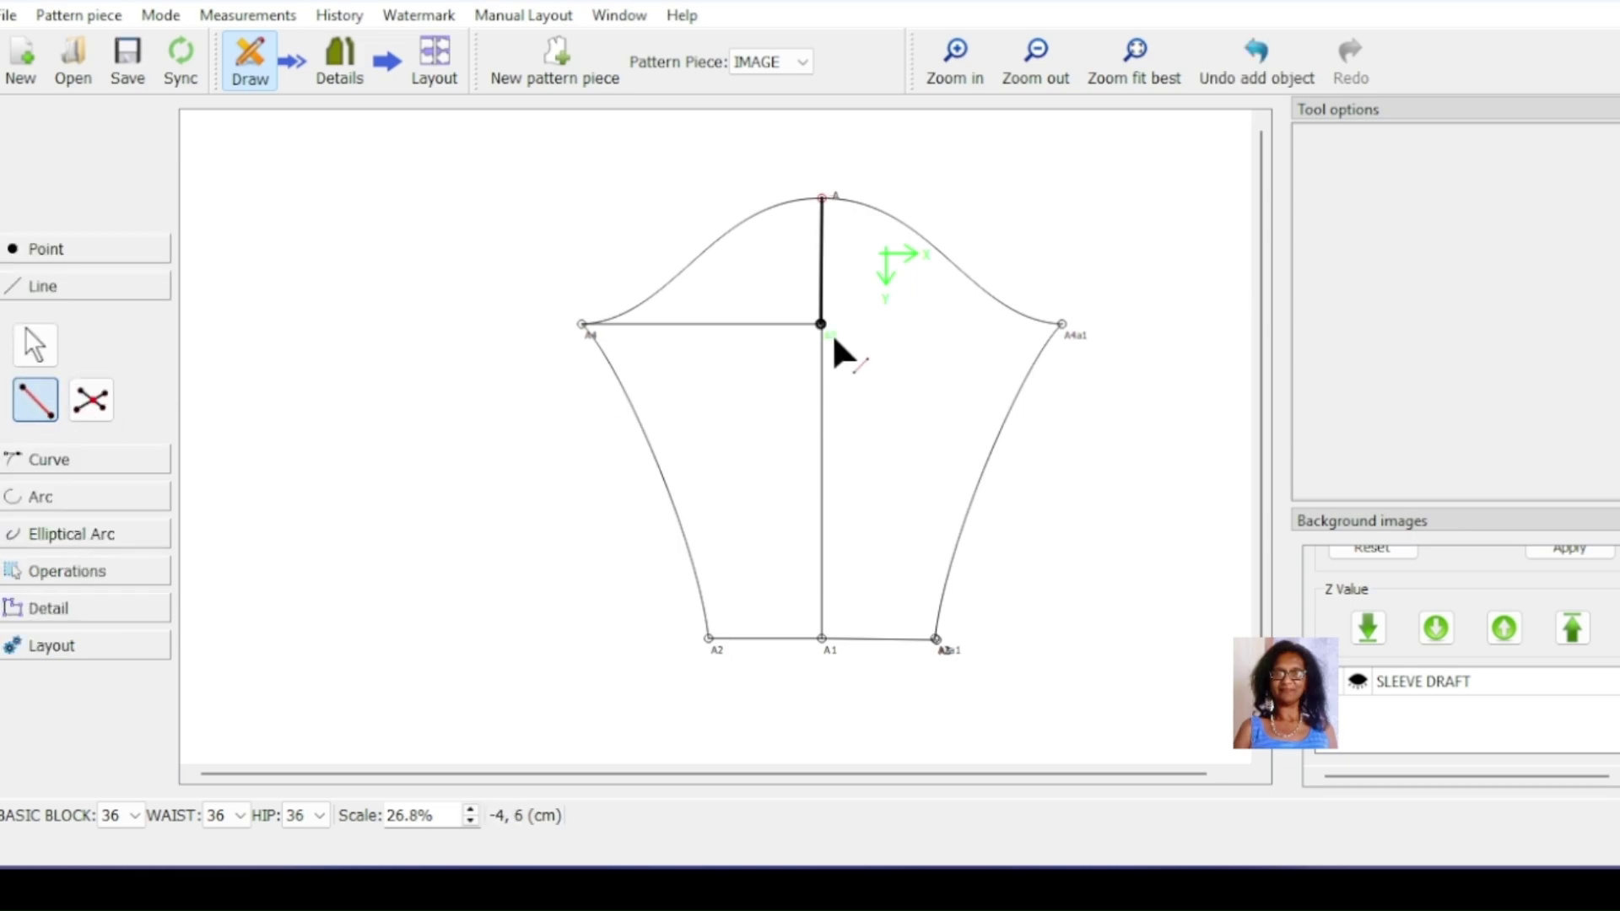
click(825, 327)
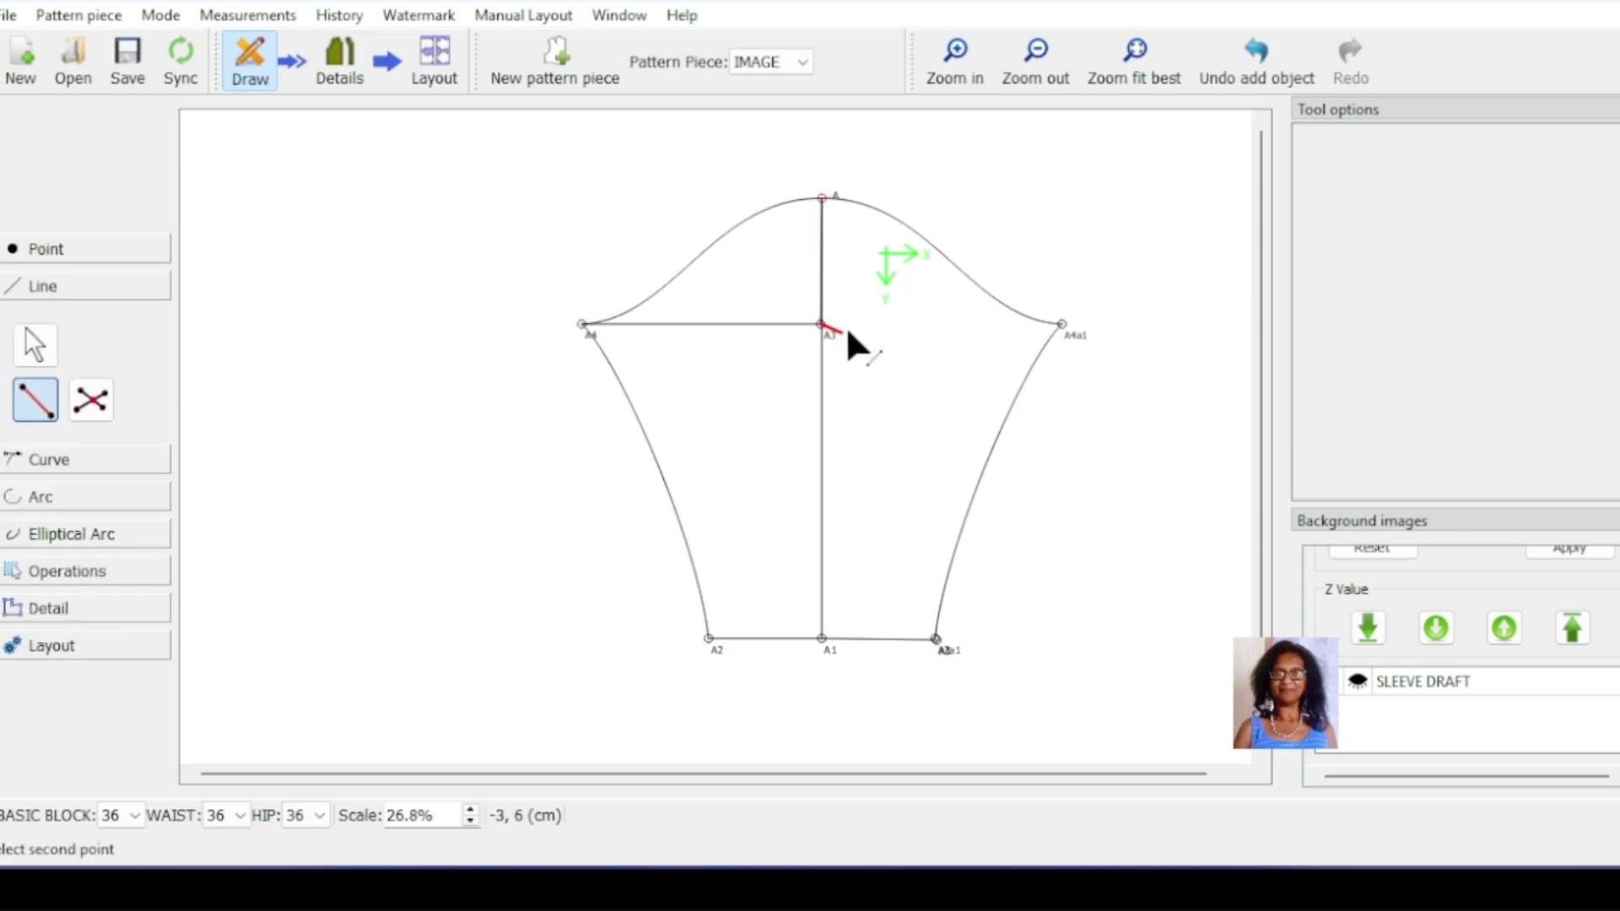
click(1063, 325)
scroll(934, 604, down, 1)
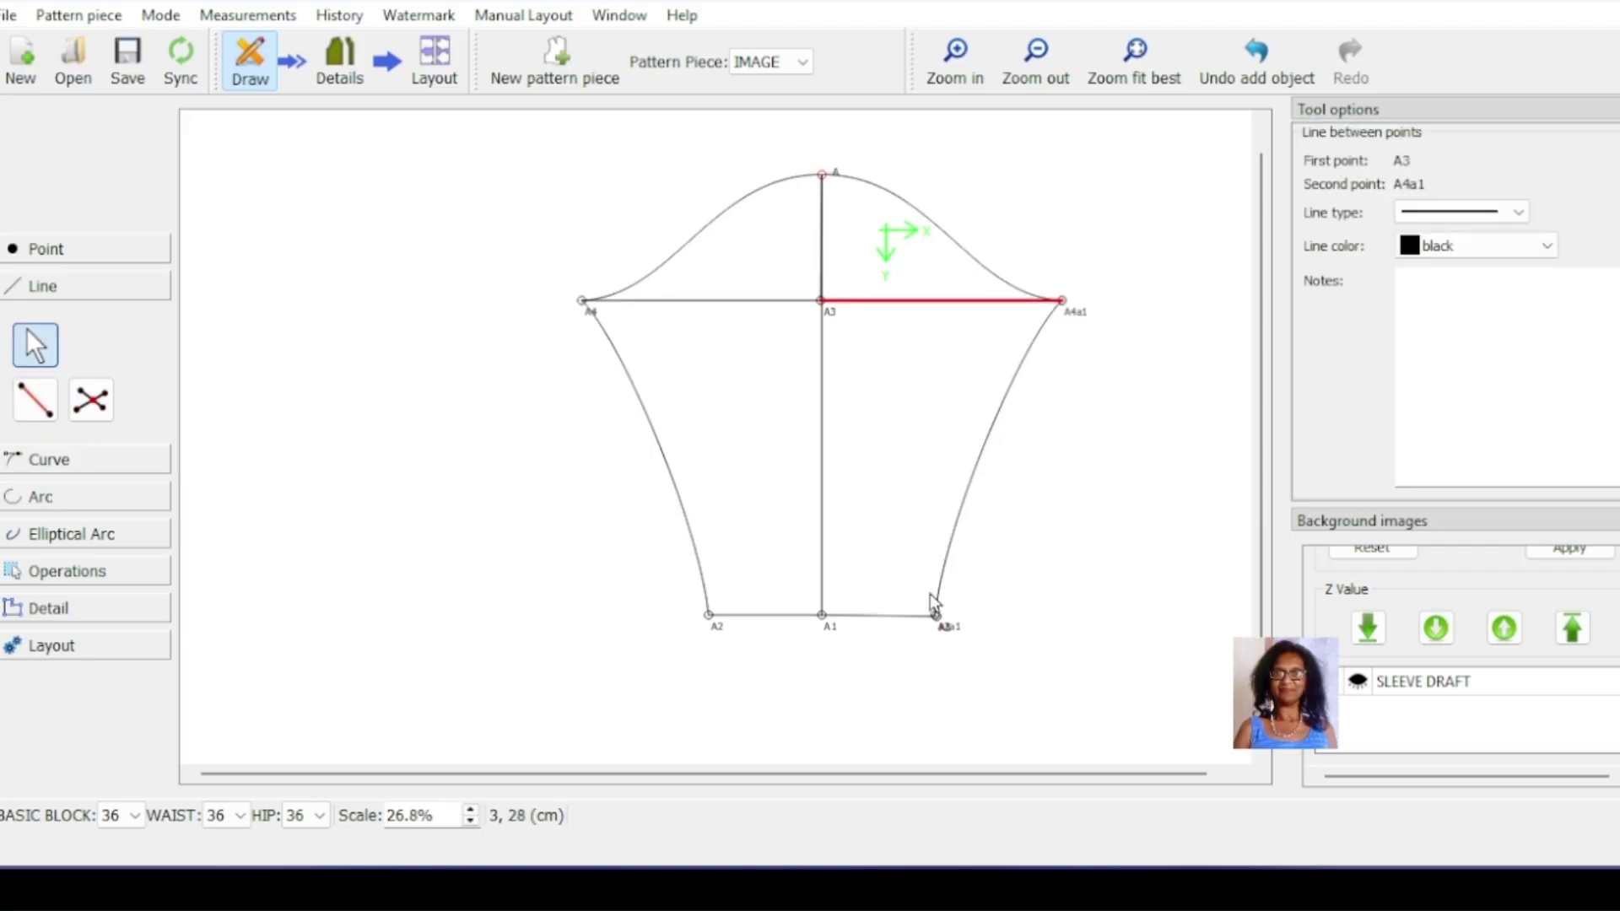